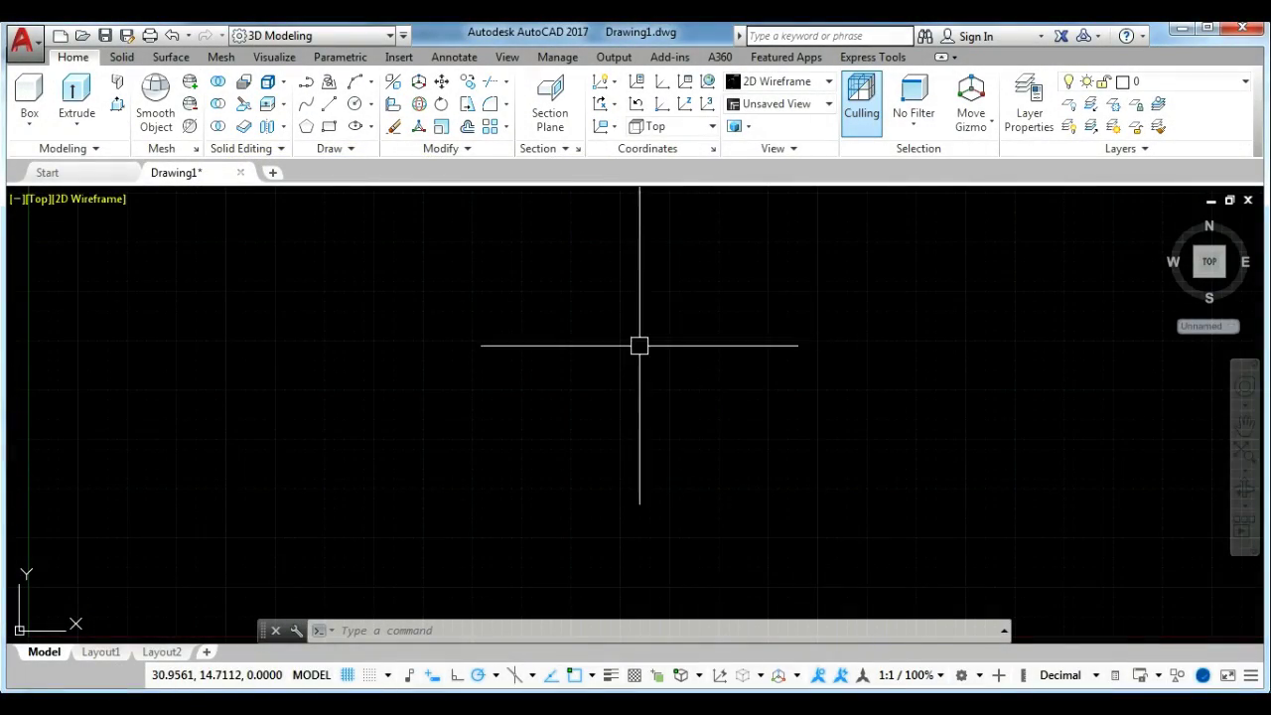
Switch the viewport to the Front view and recentre the origin.
middle_drag(639, 346, 654, 350)
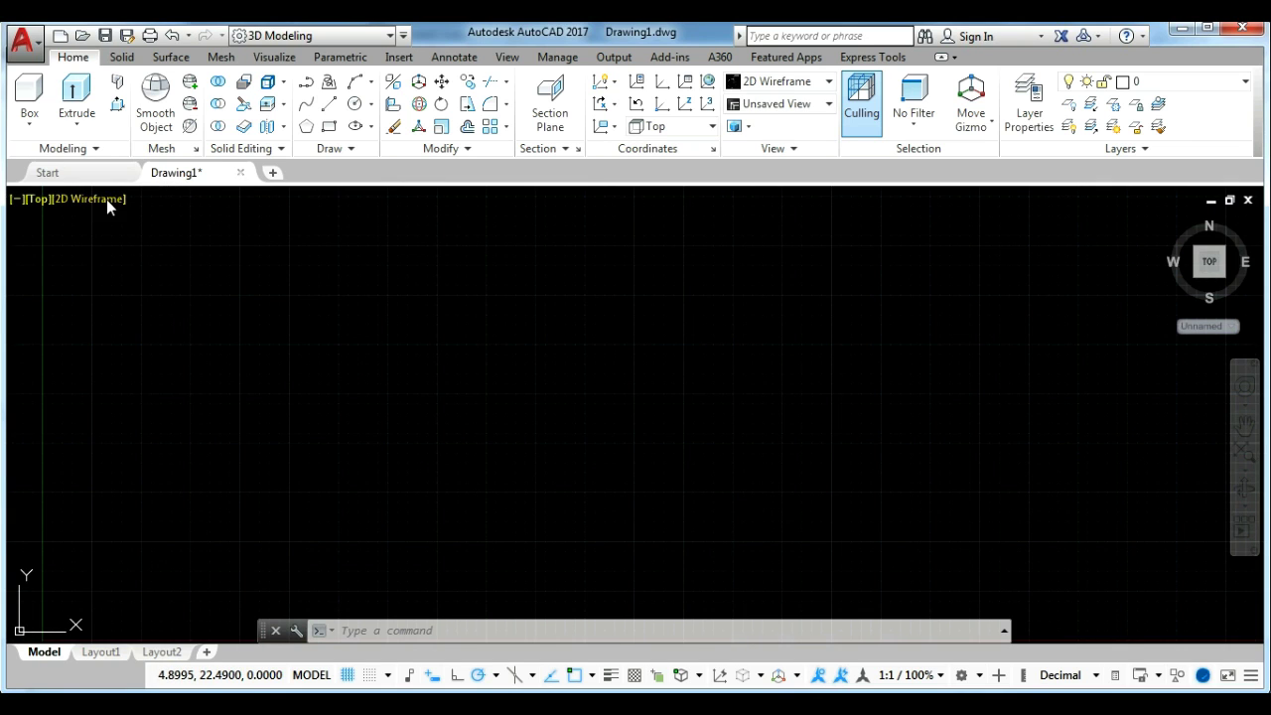
click(39, 199)
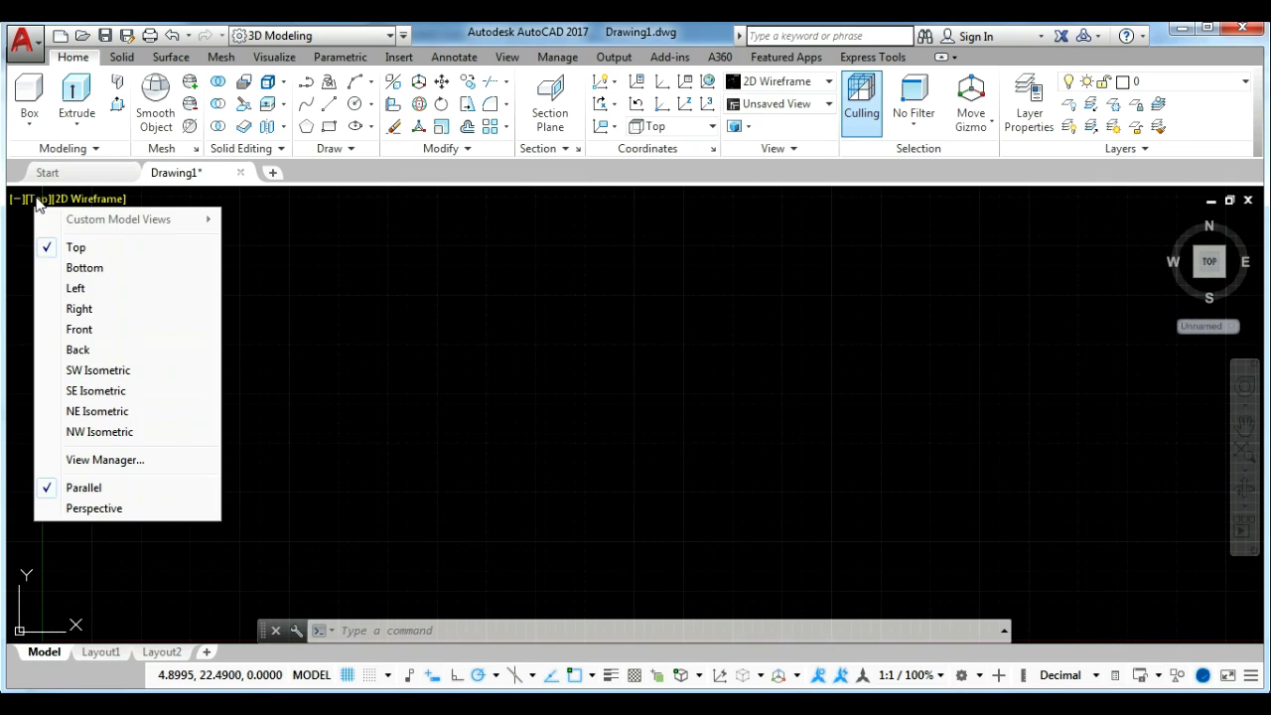
click(78, 331)
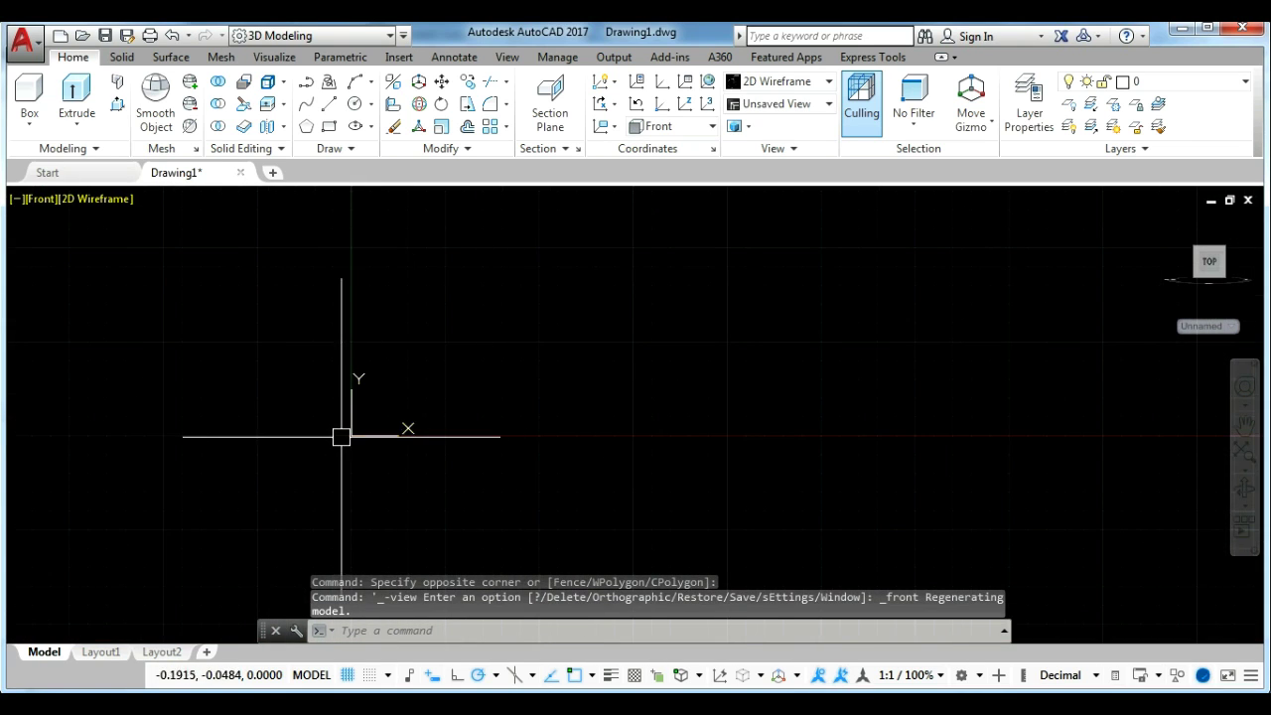
middle_drag(363, 431, 579, 411)
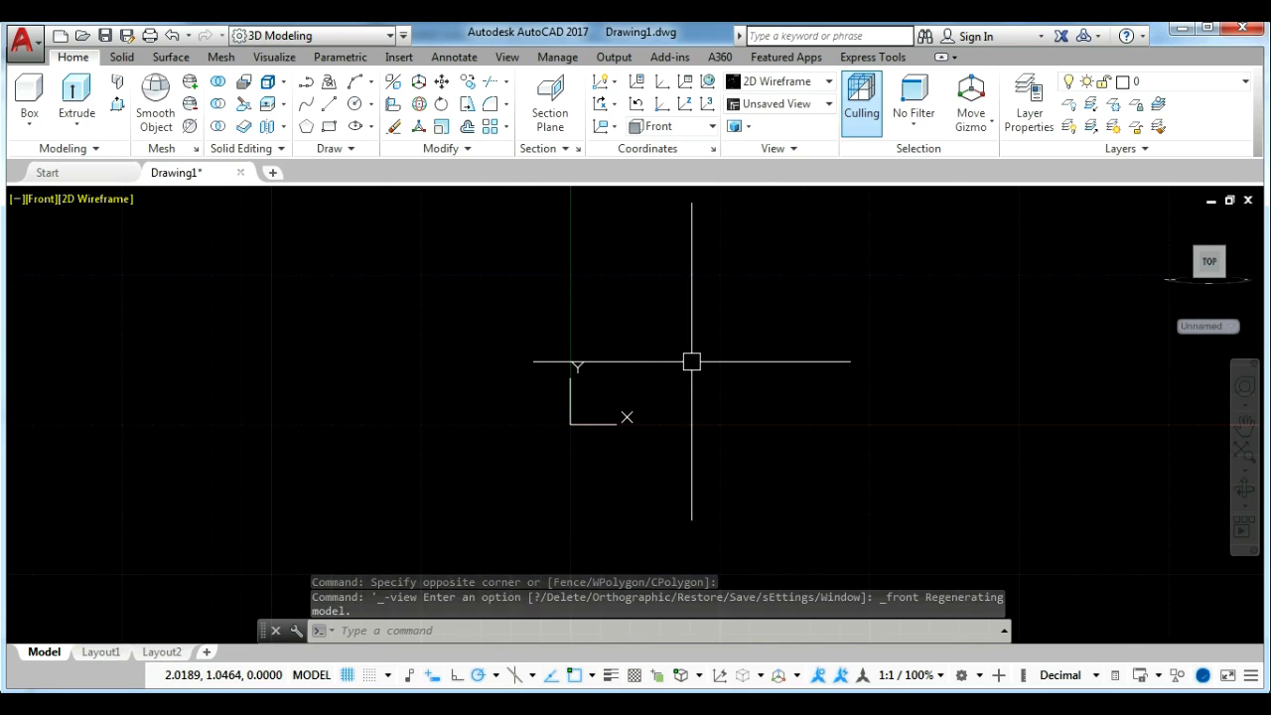
Start a line at 0,0 and draw a 5-unit base to the left with Ortho on.
text(l)
key(Return)
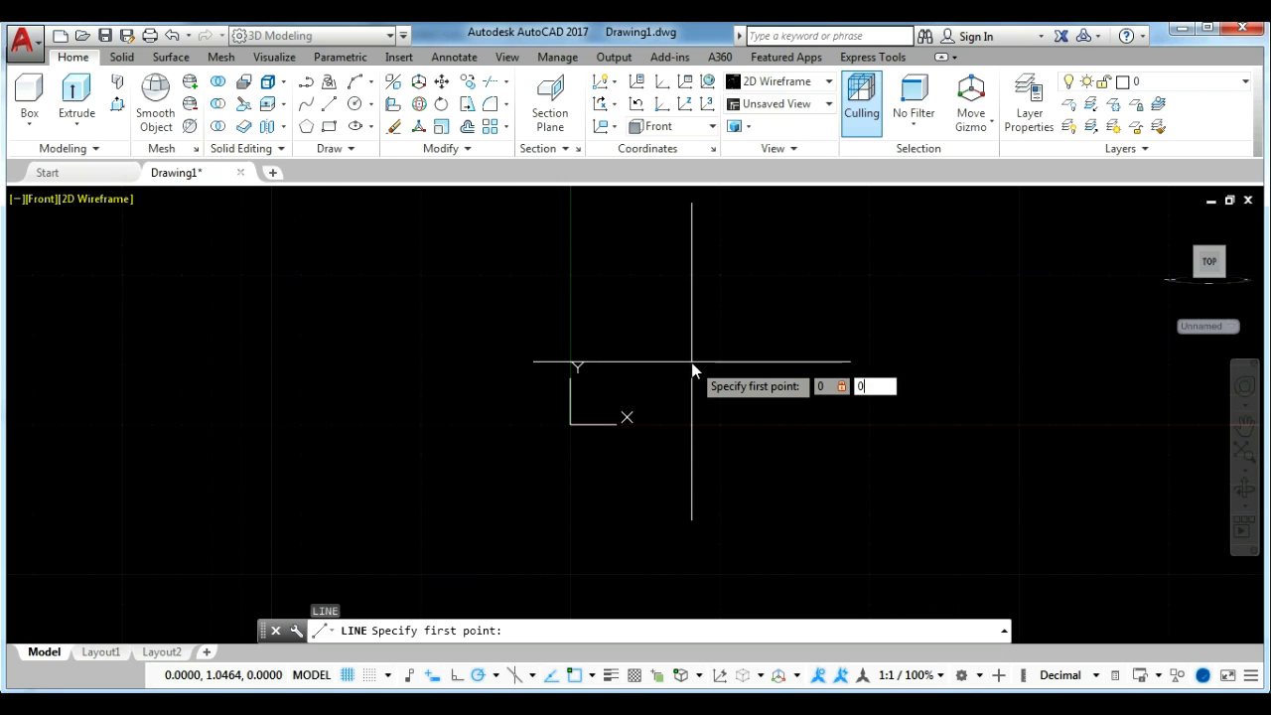
key(Return)
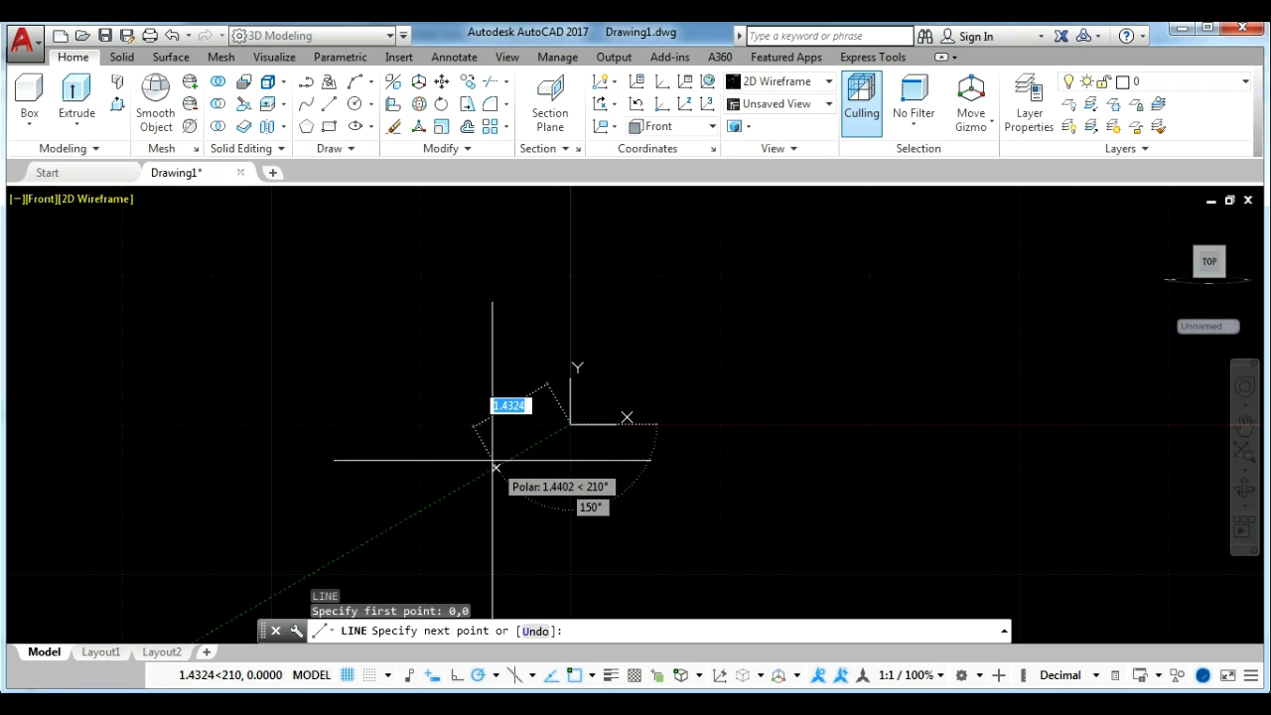
key(F8)
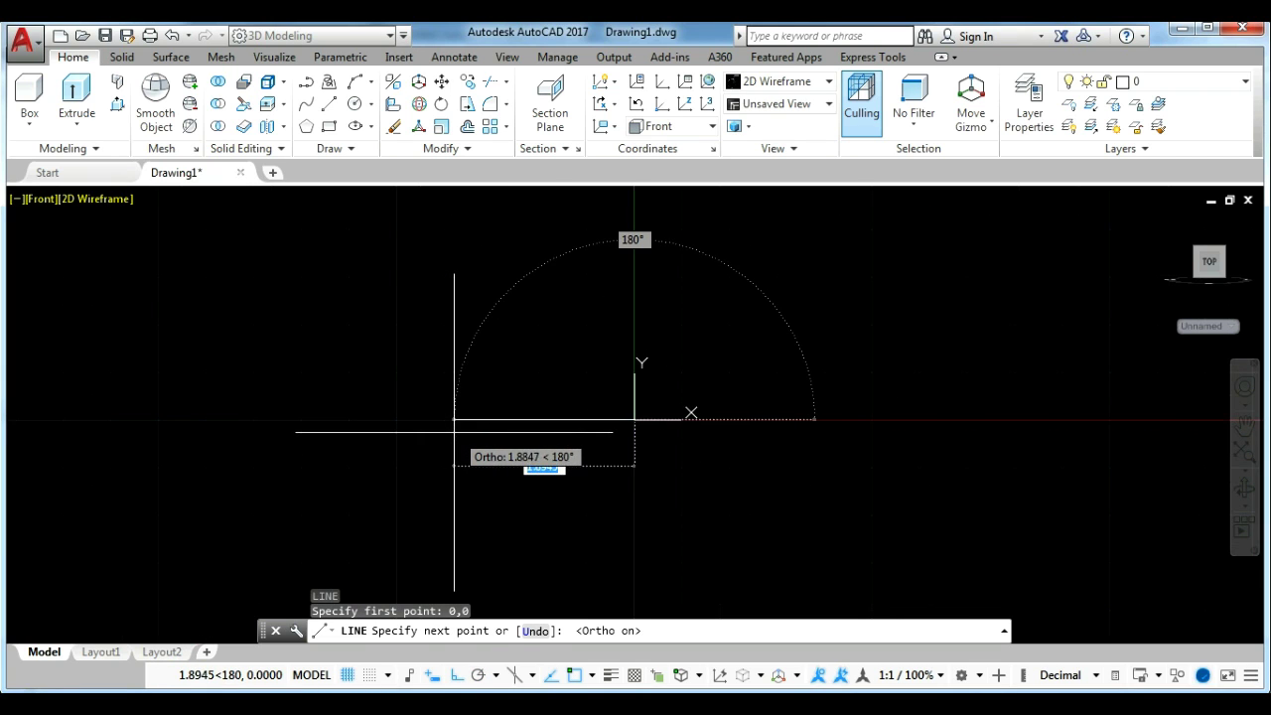
text(5)
key(Return)
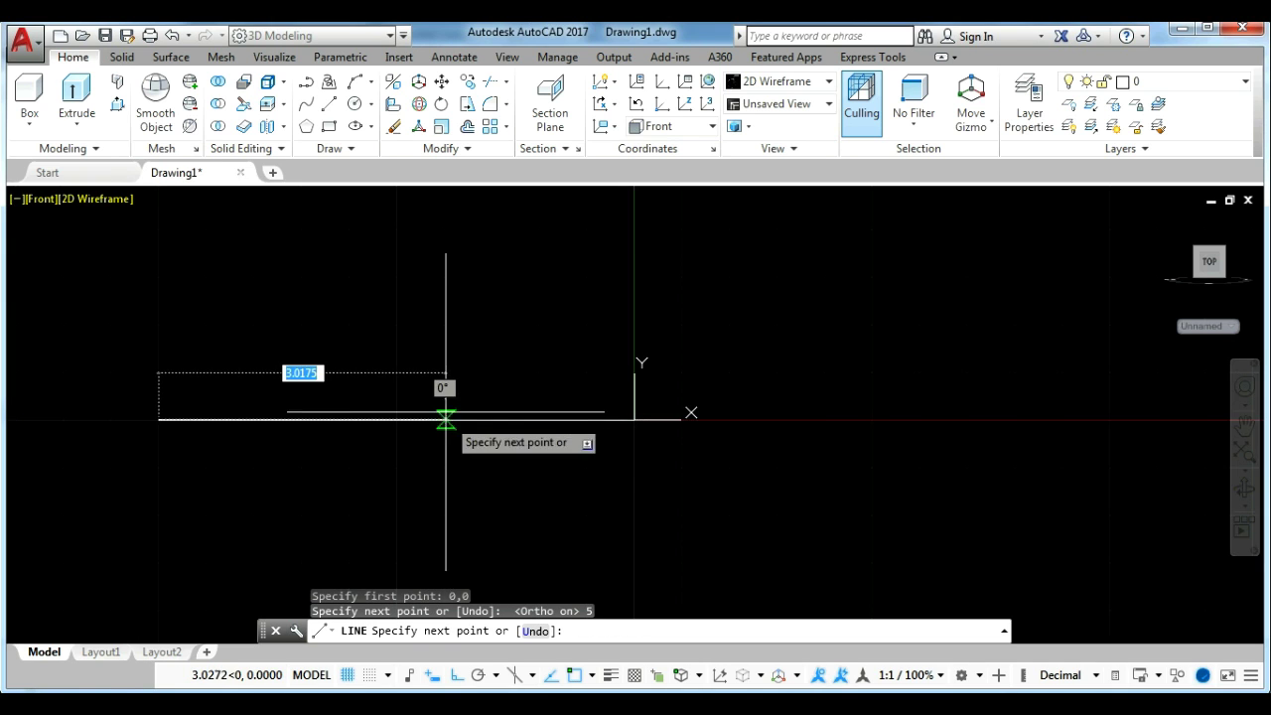
scroll(449, 421, down, 3)
middle_drag(455, 421, 479, 527)
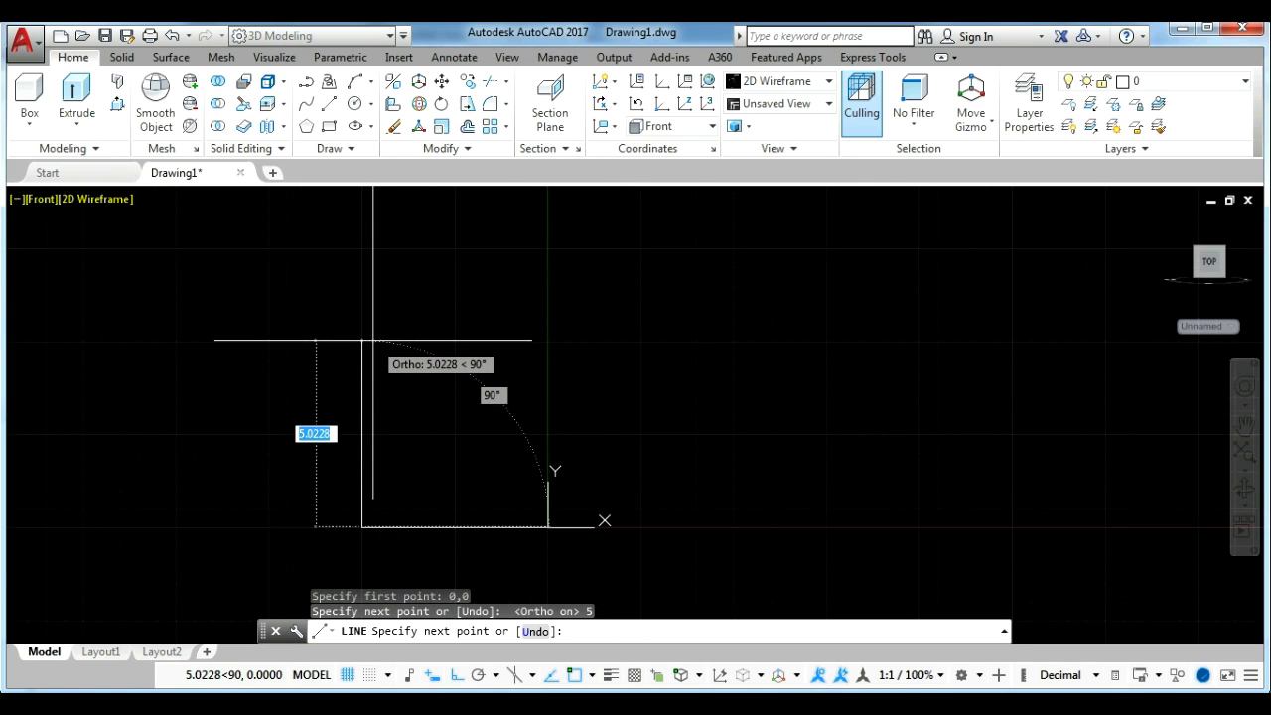
Add a 5-unit segment at 95° and a 10-unit vertical rise to finish the profile.
key(F8)
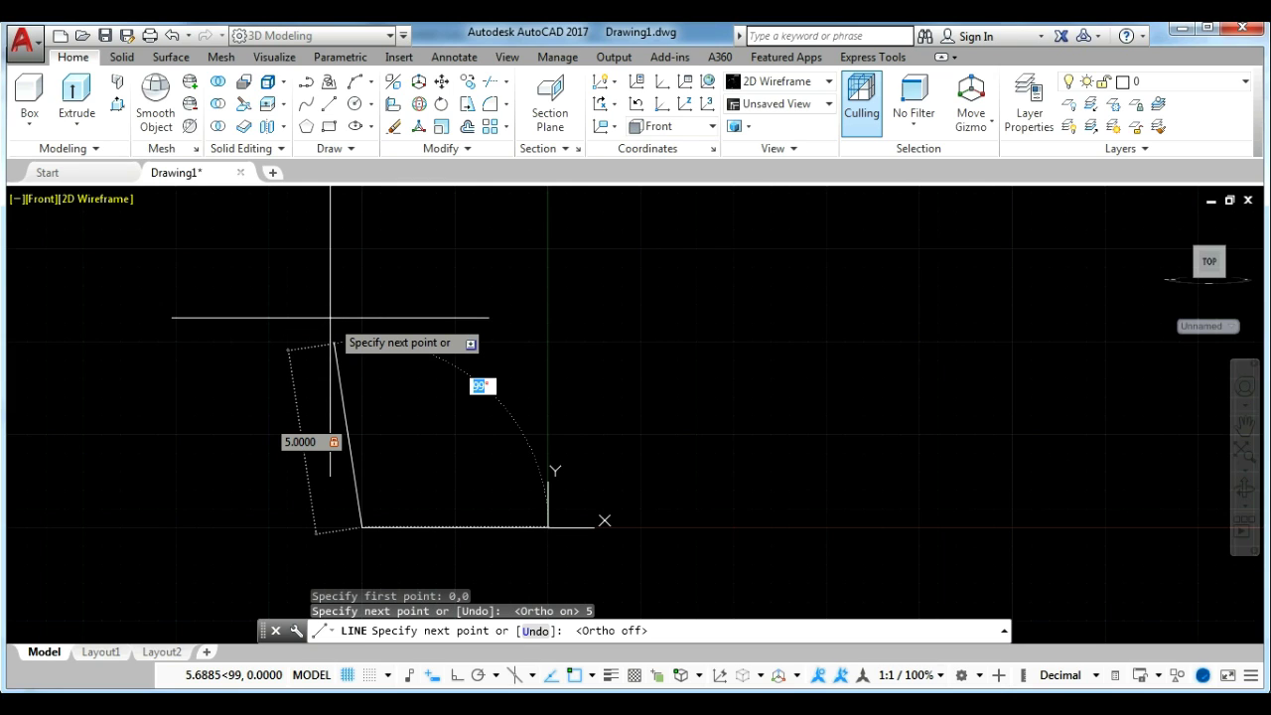
key(Return)
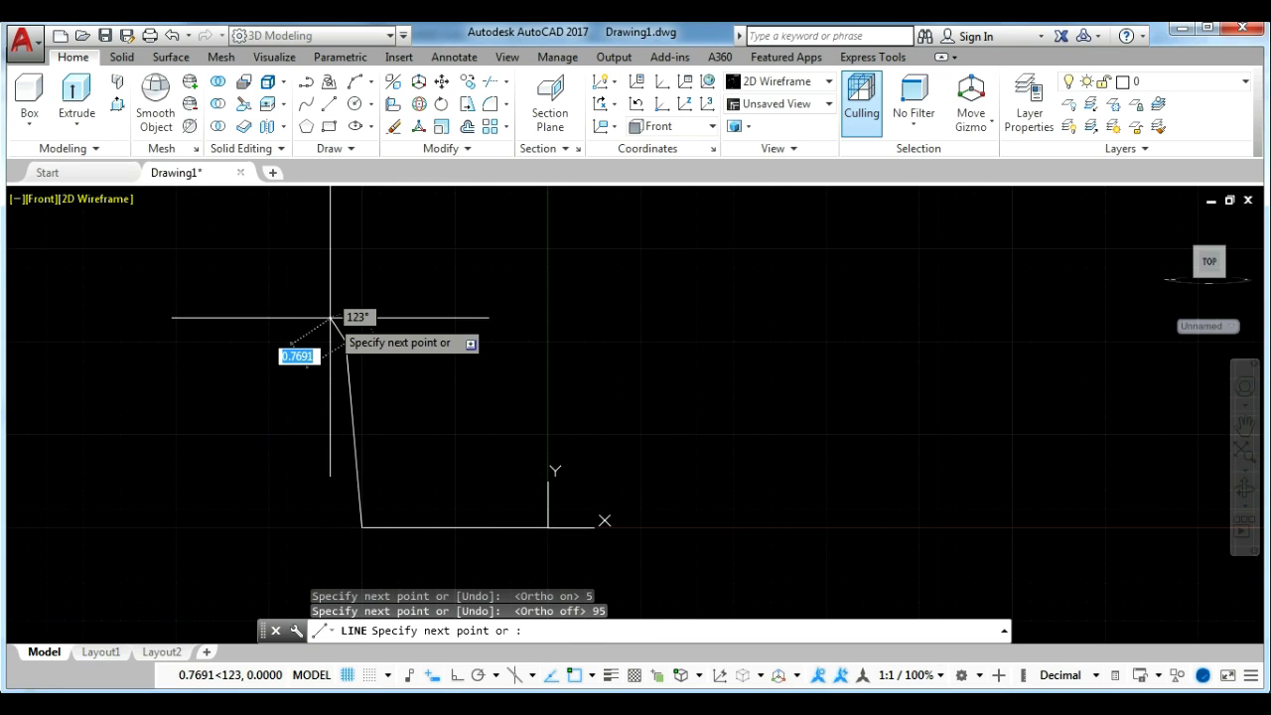
scroll(411, 347, down, 4)
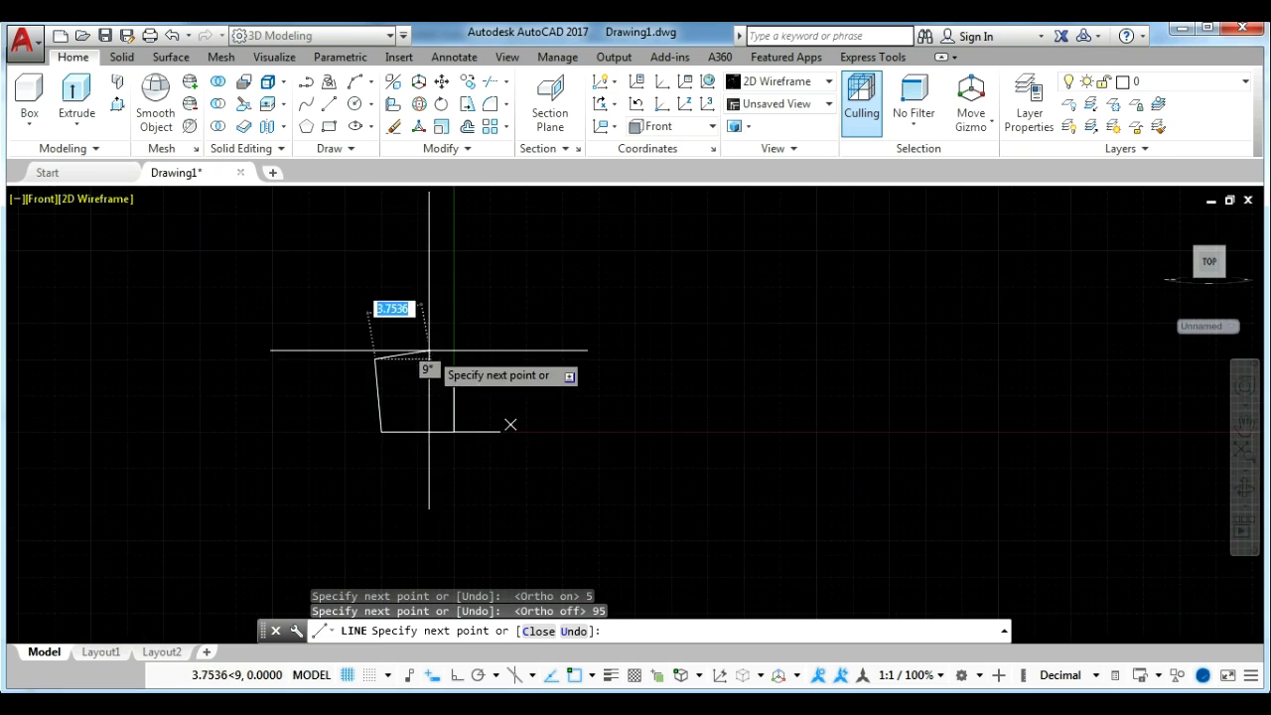
key(F8)
text(10)
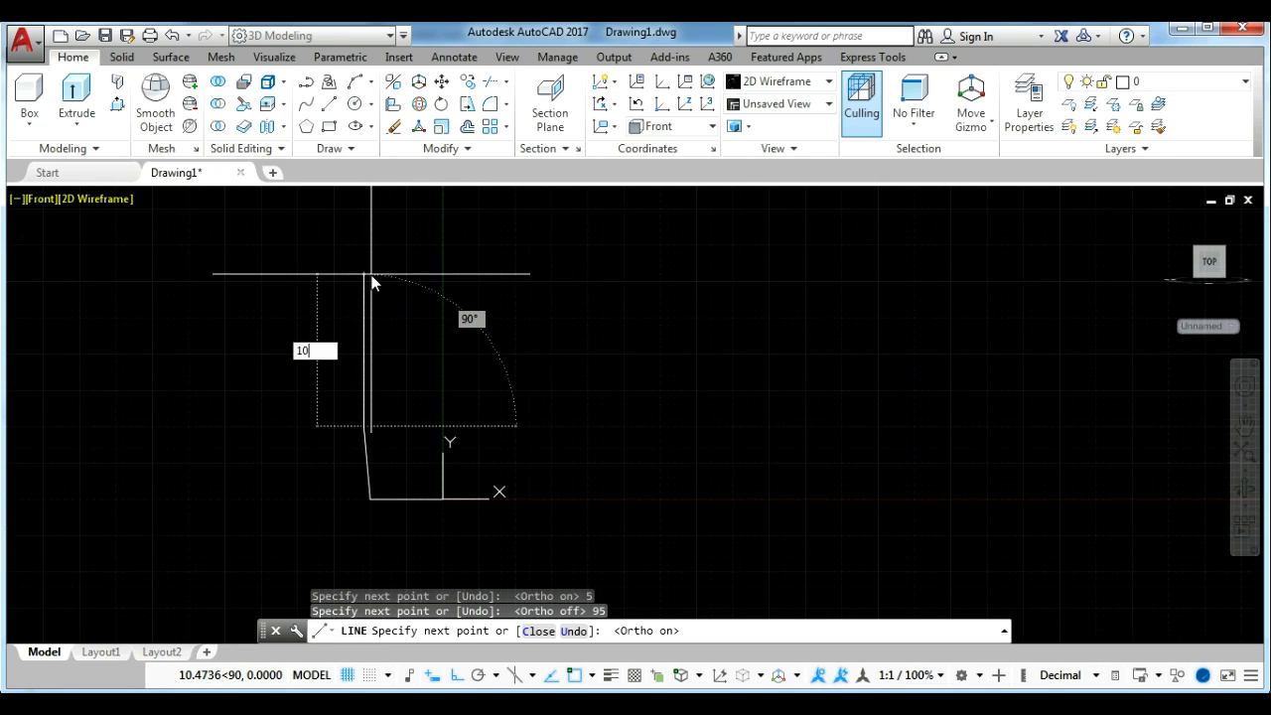
key(Return)
key(Escape)
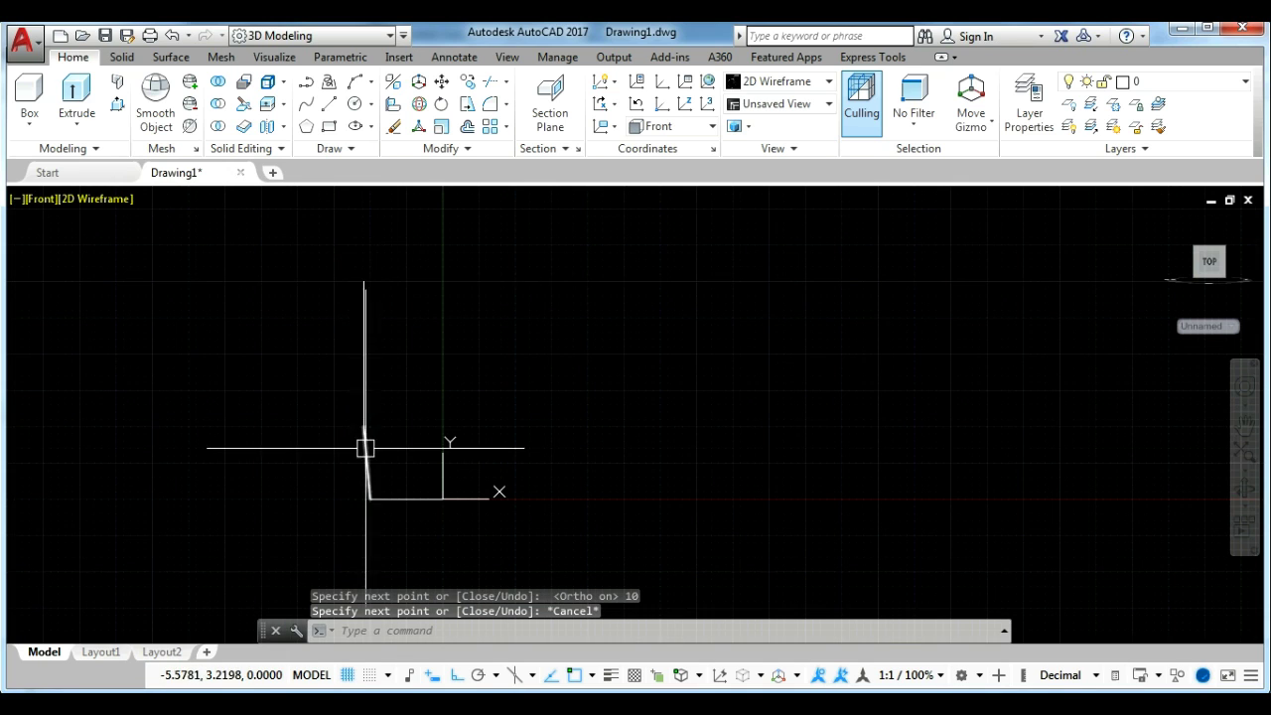
mouse_move(366, 448)
middle_down()
mouse_move(411, 448)
mouse_move(372, 503)
mouse_move(372, 469)
middle_up()
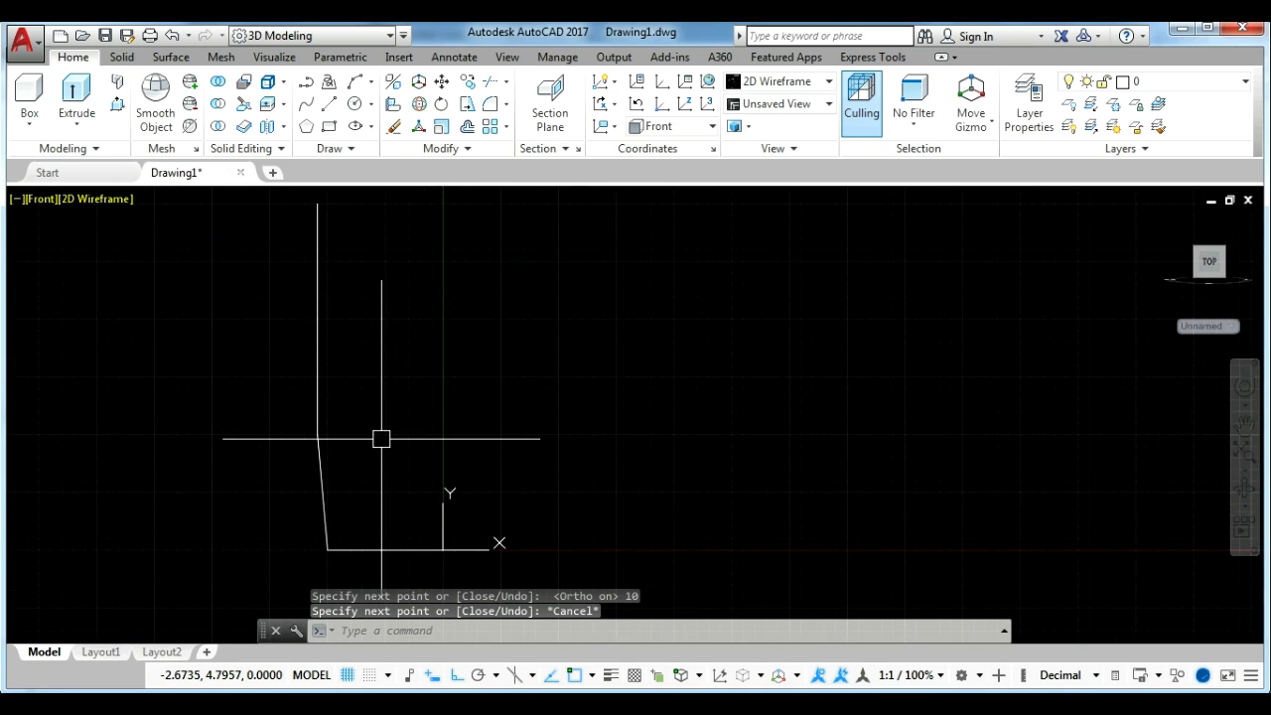
text(J)
Join the three profile lines into one polyline.
key(Return)
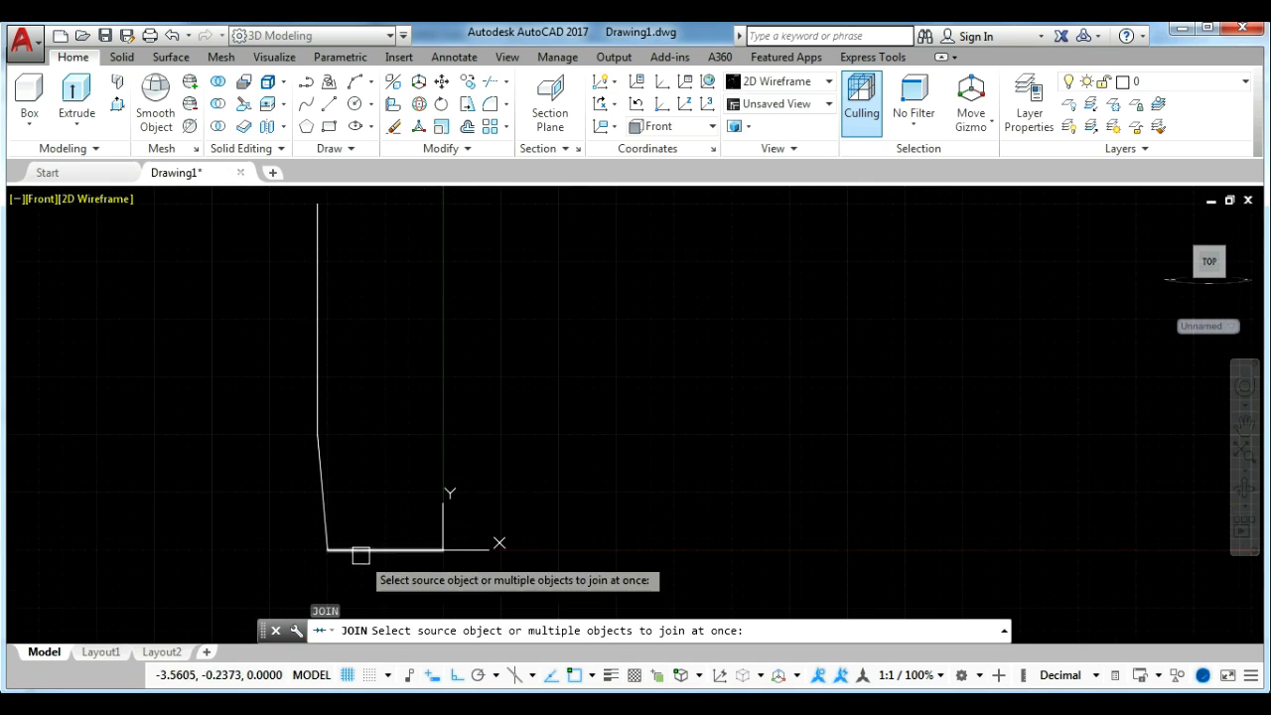
click(363, 567)
click(280, 189)
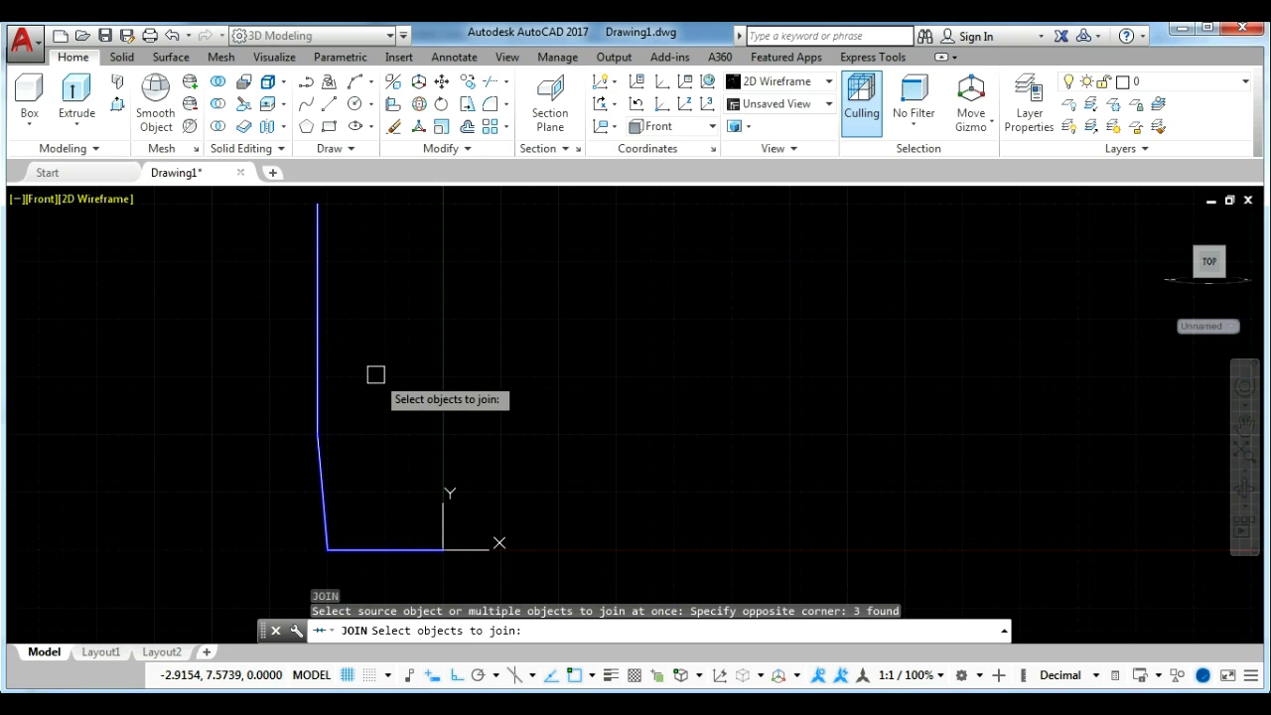
key(Return)
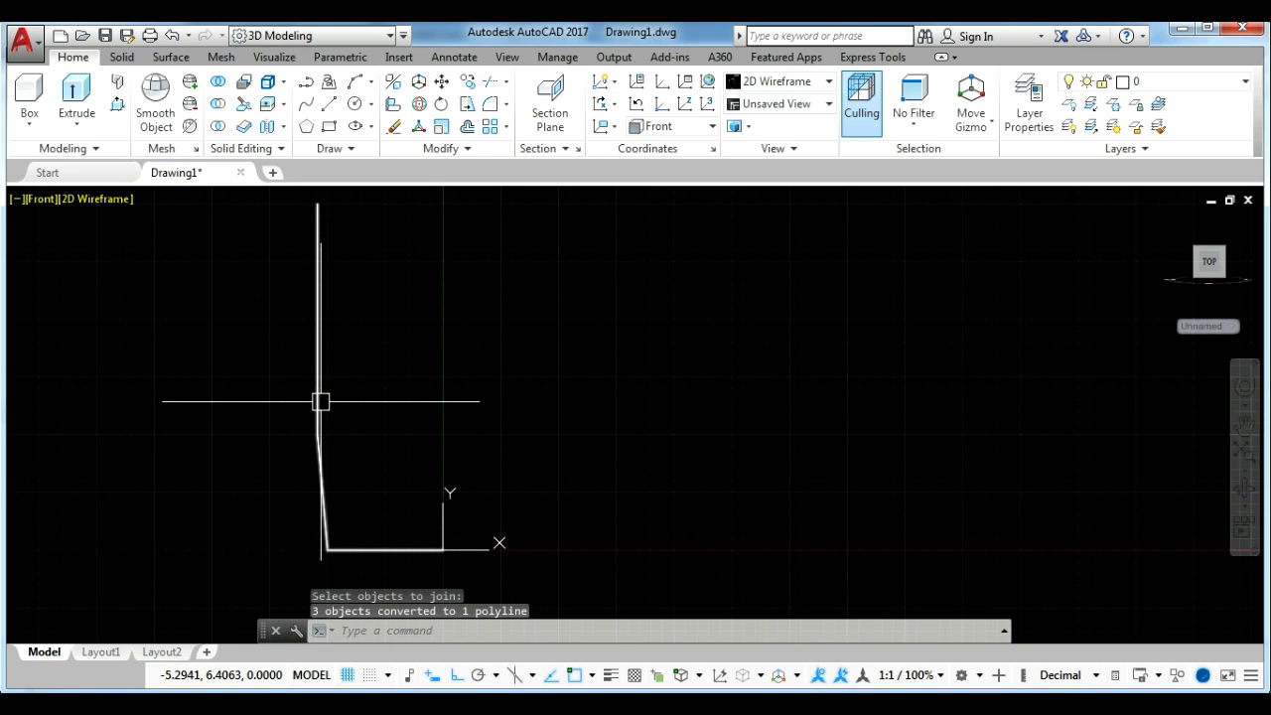
click(320, 401)
Offset the profile polyline 0.5 units to the inner side.
text(o)
key(Return)
text(.5)
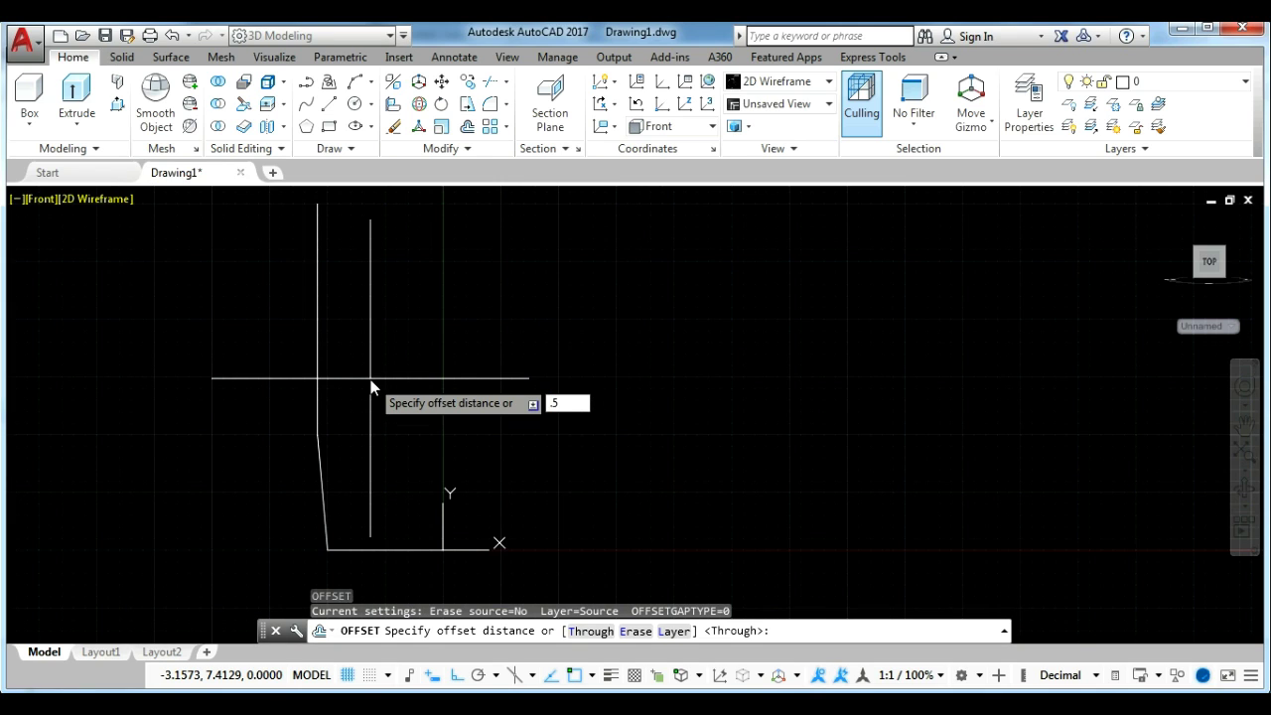
key(Return)
click(319, 348)
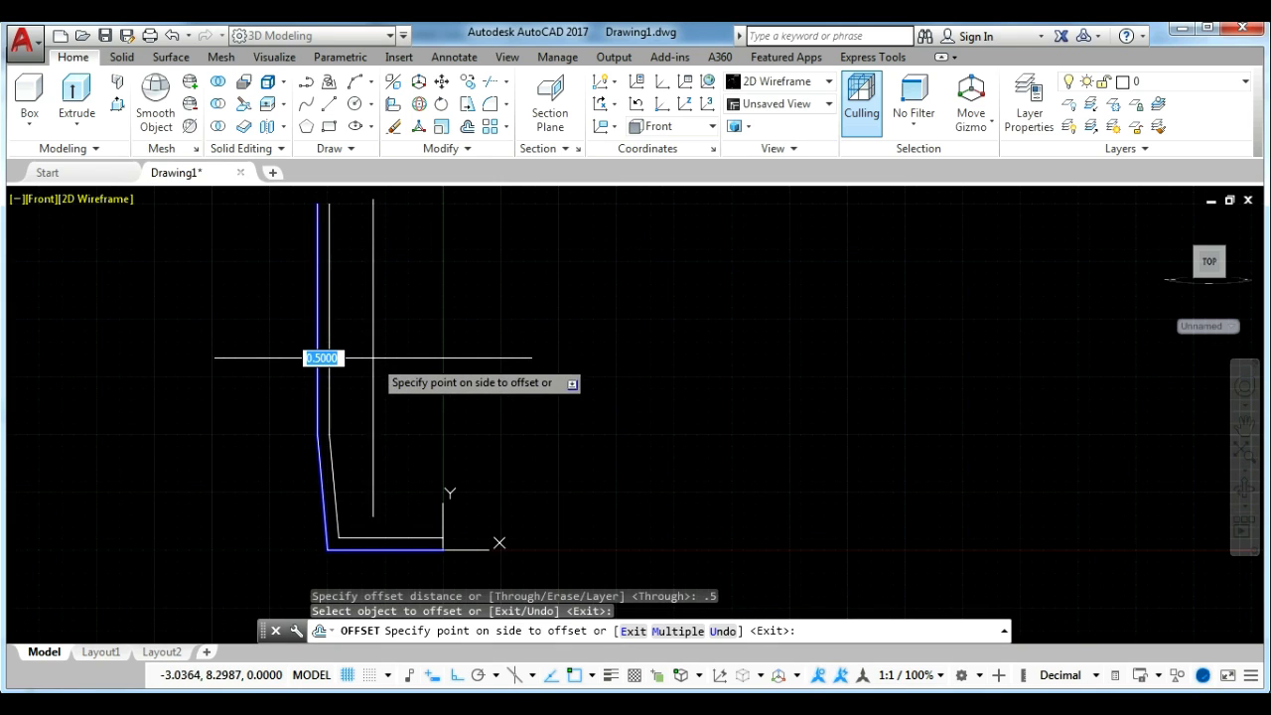
click(378, 357)
key(Return)
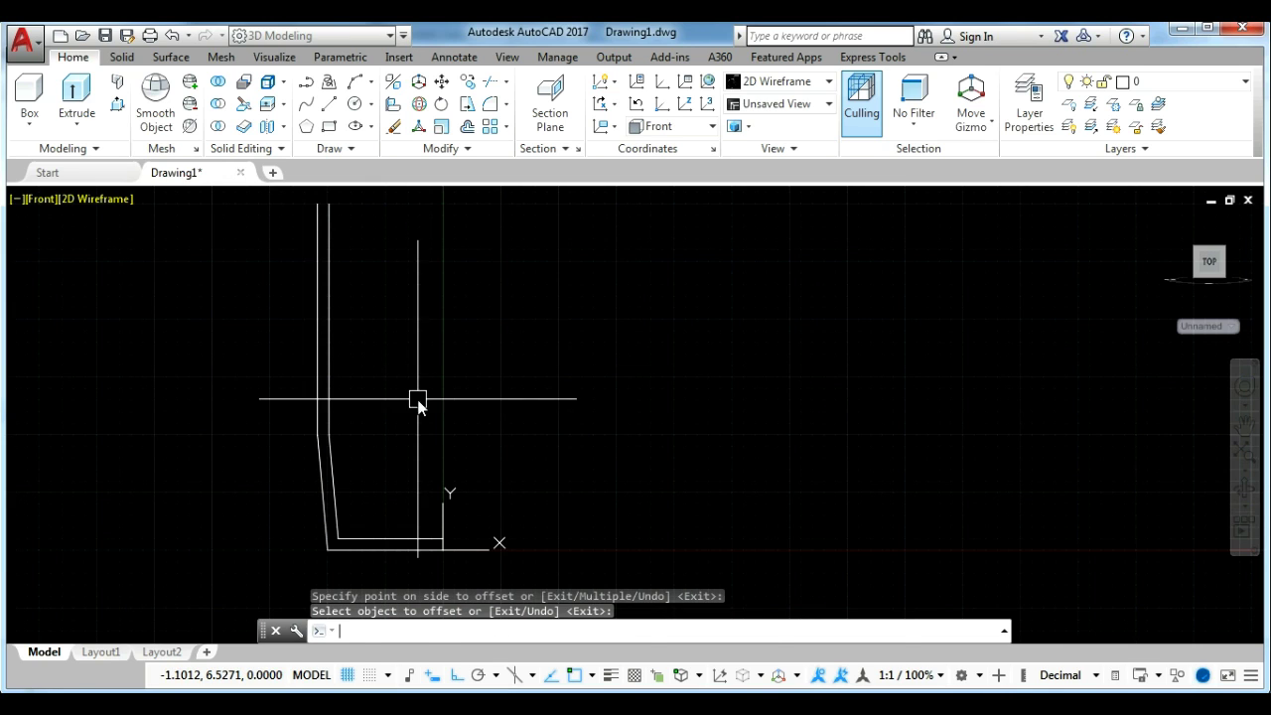
middle_drag(373, 378, 375, 382)
scroll(375, 383, up, 3)
scroll(389, 377, up, 3)
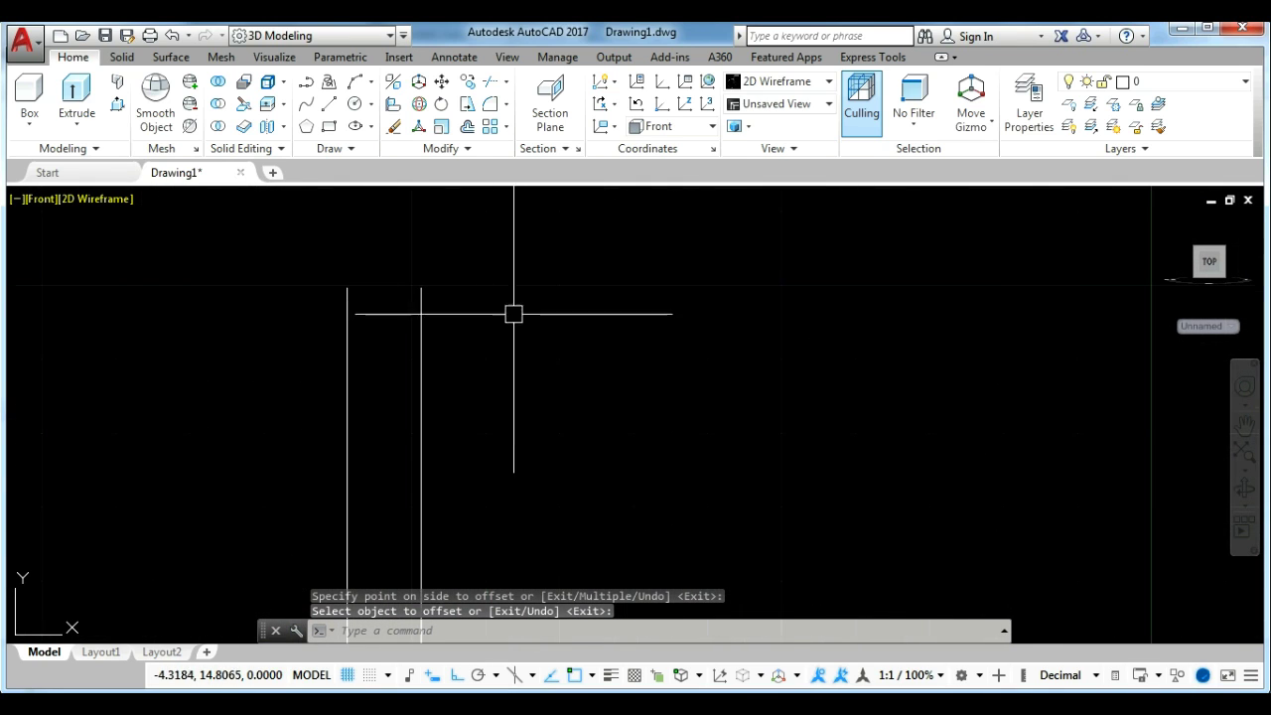
Draw a line capping the outer and inner wall tops.
text(l)
key(Return)
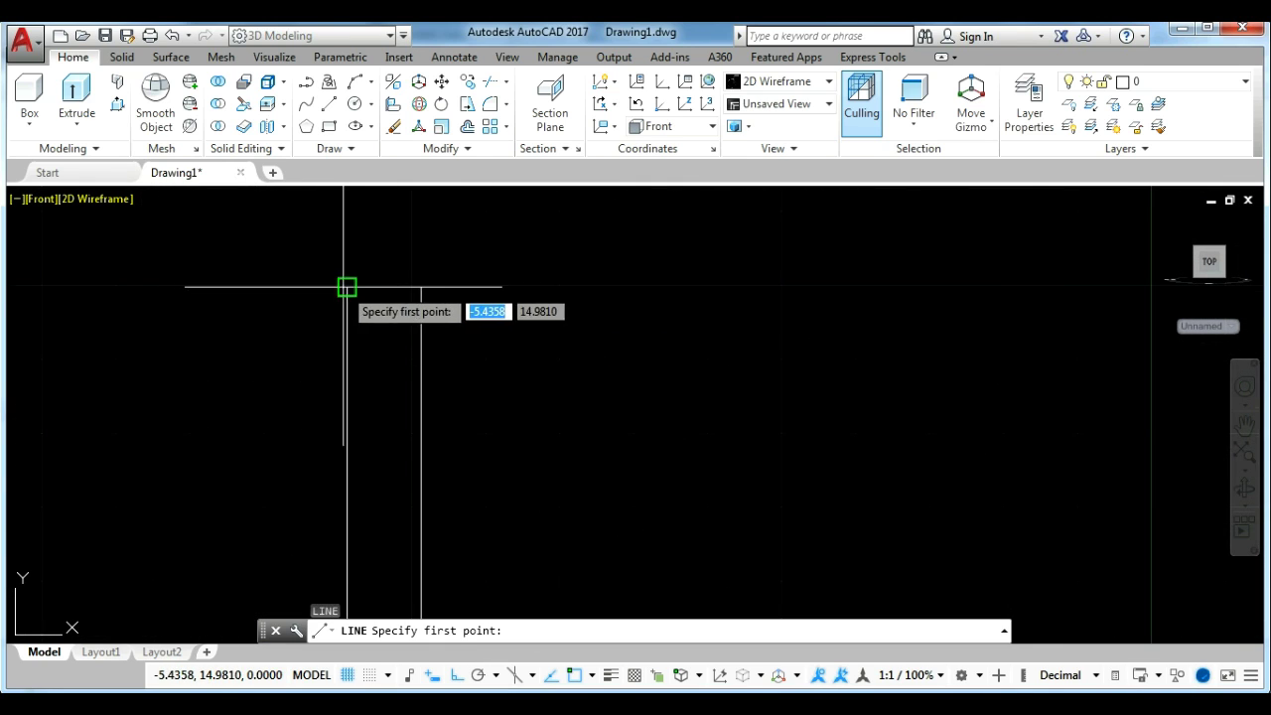
click(346, 288)
click(421, 288)
key(Escape)
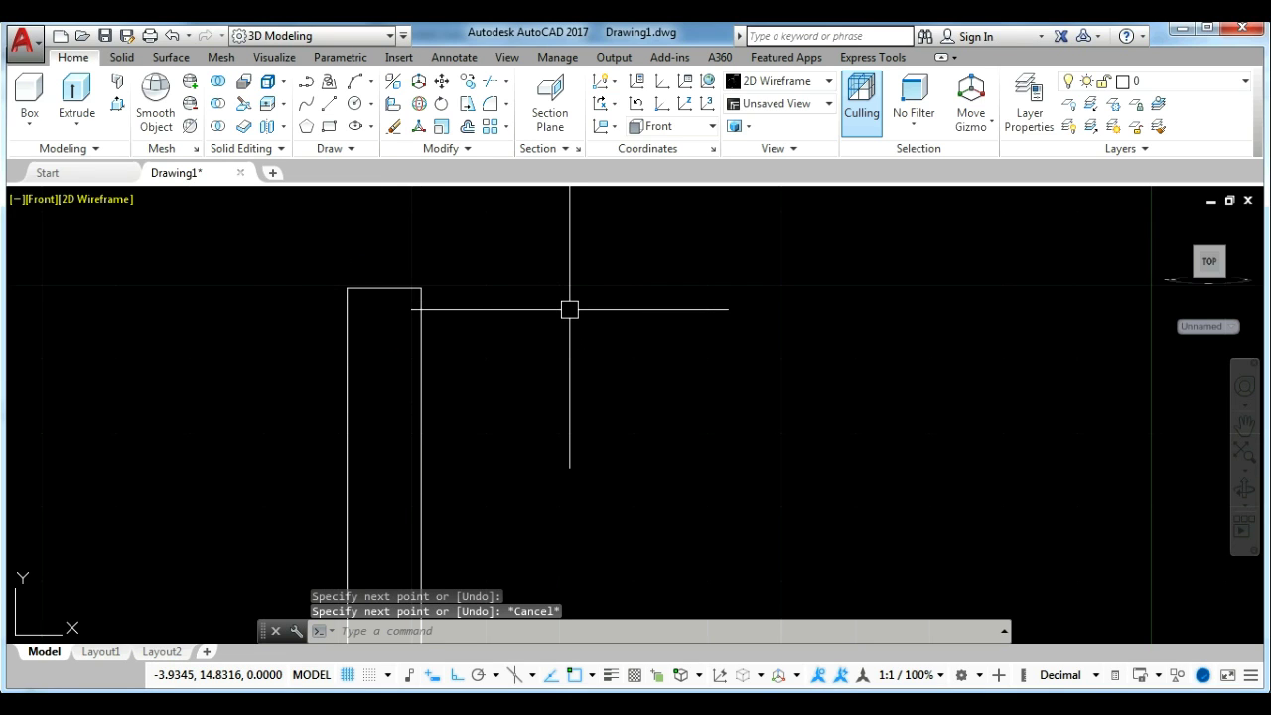
text(J)
Join all the wall segments into a single polyline.
key(Return)
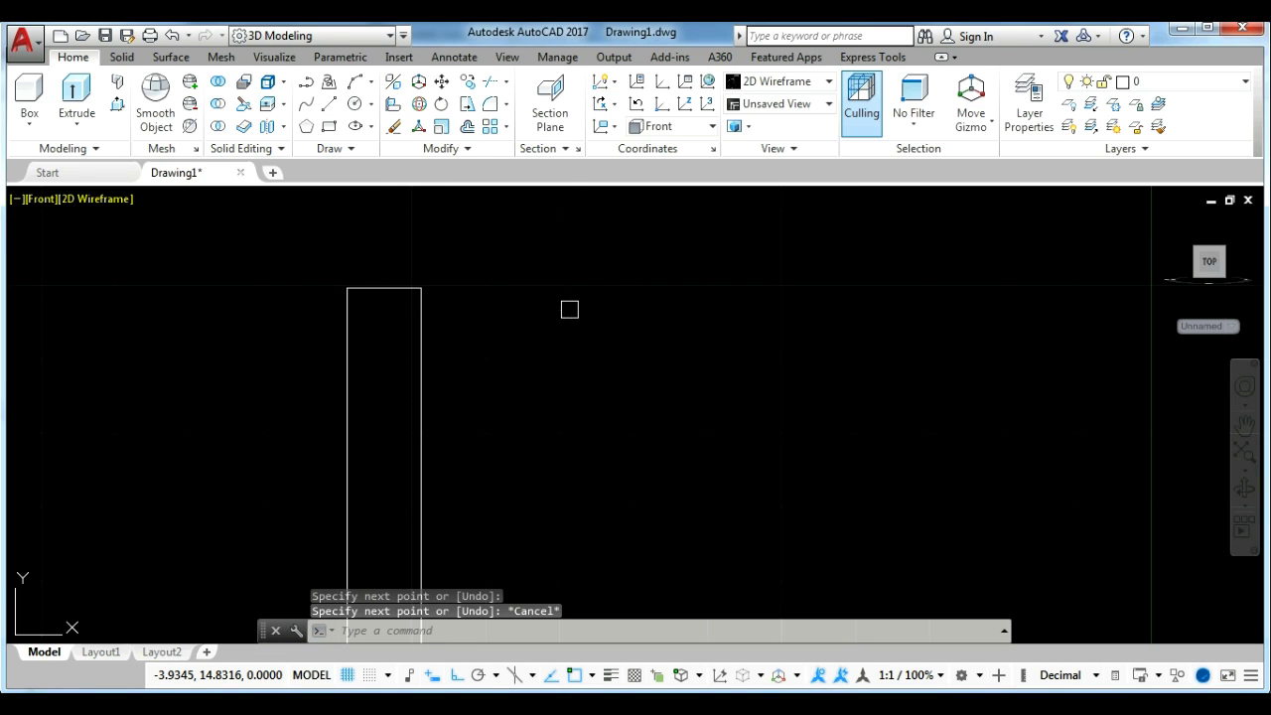
click(576, 332)
click(274, 246)
key(Return)
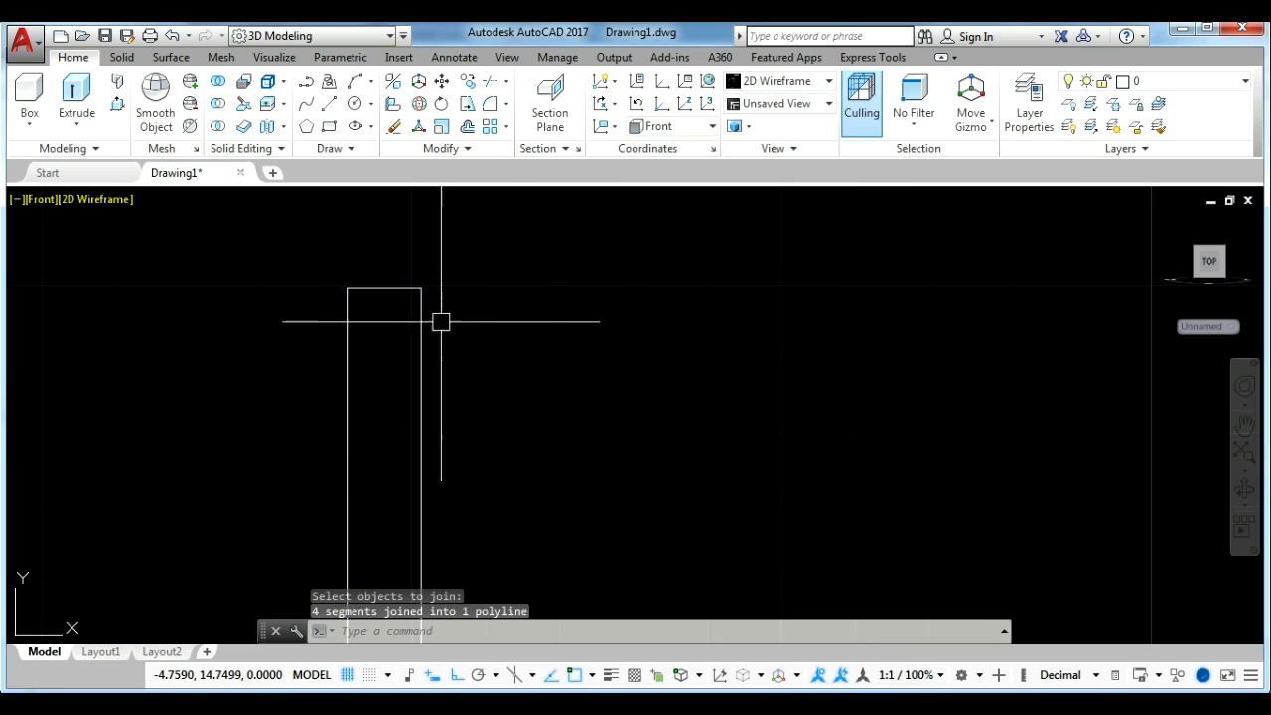
click(421, 313)
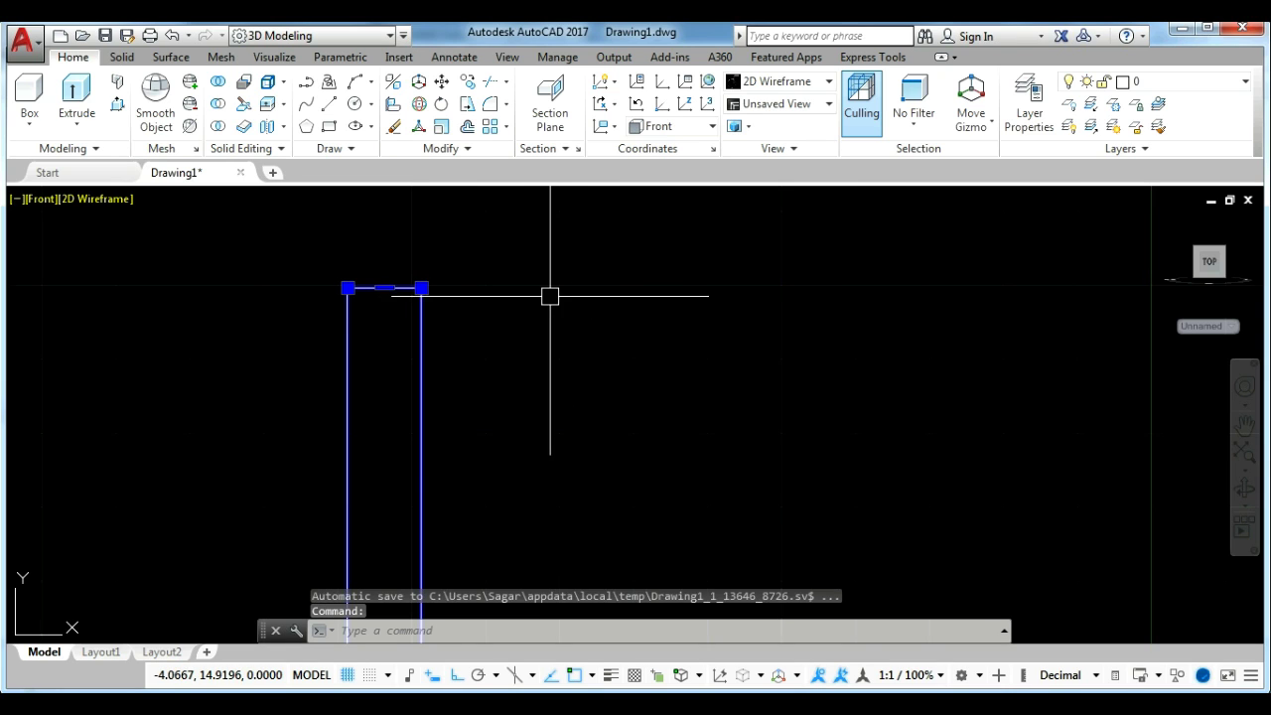
key(Escape)
Fillet the wall's top corners with a 0.2 radius.
click(486, 109)
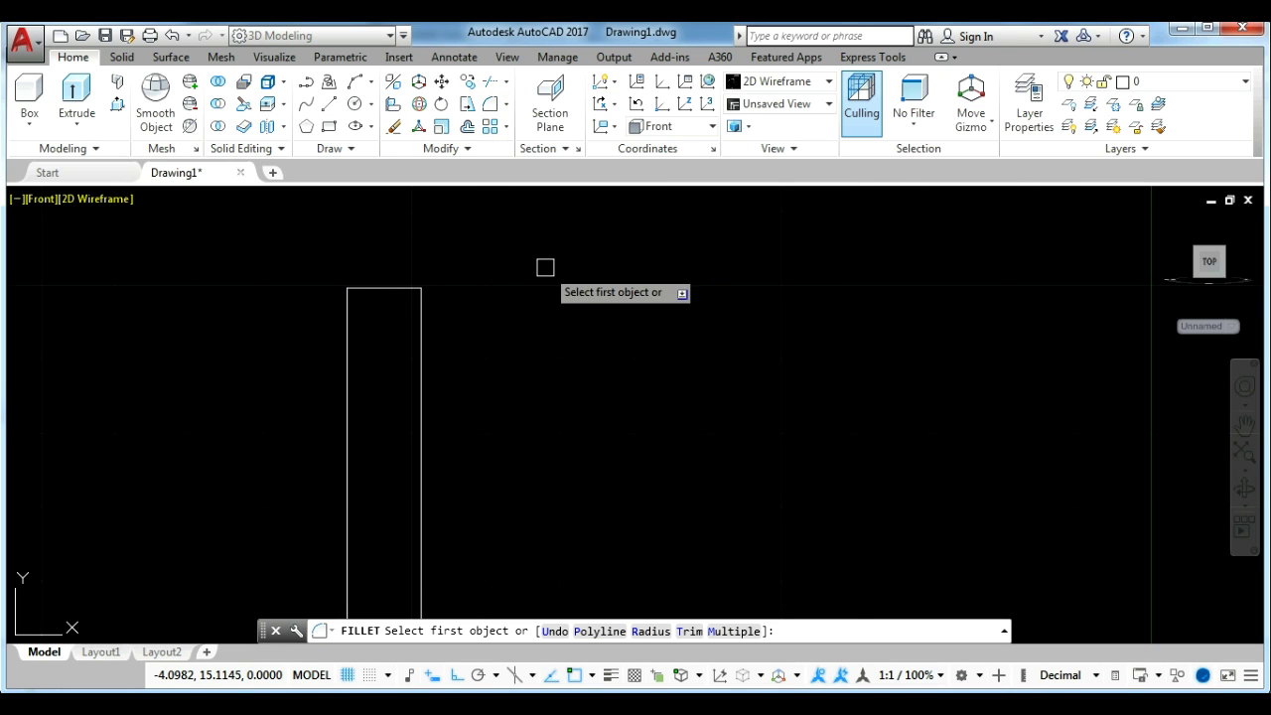
text(R)
key(Return)
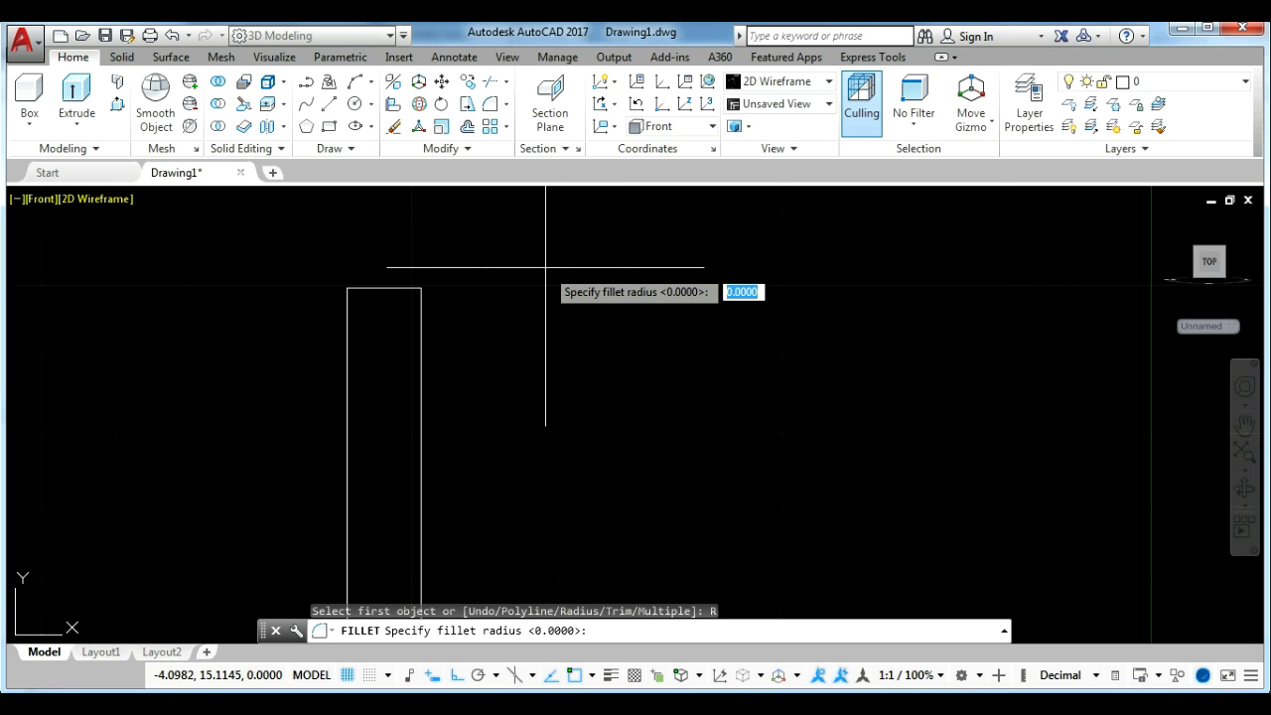
key(Return)
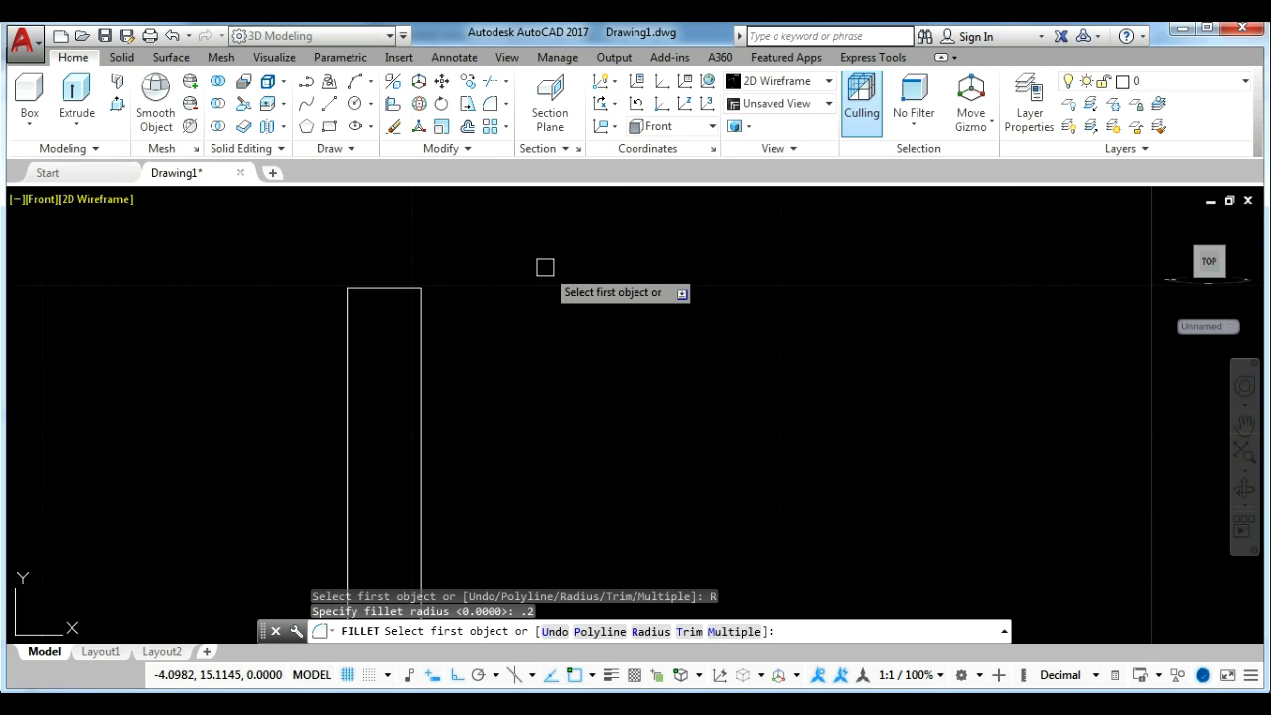
click(405, 289)
click(425, 333)
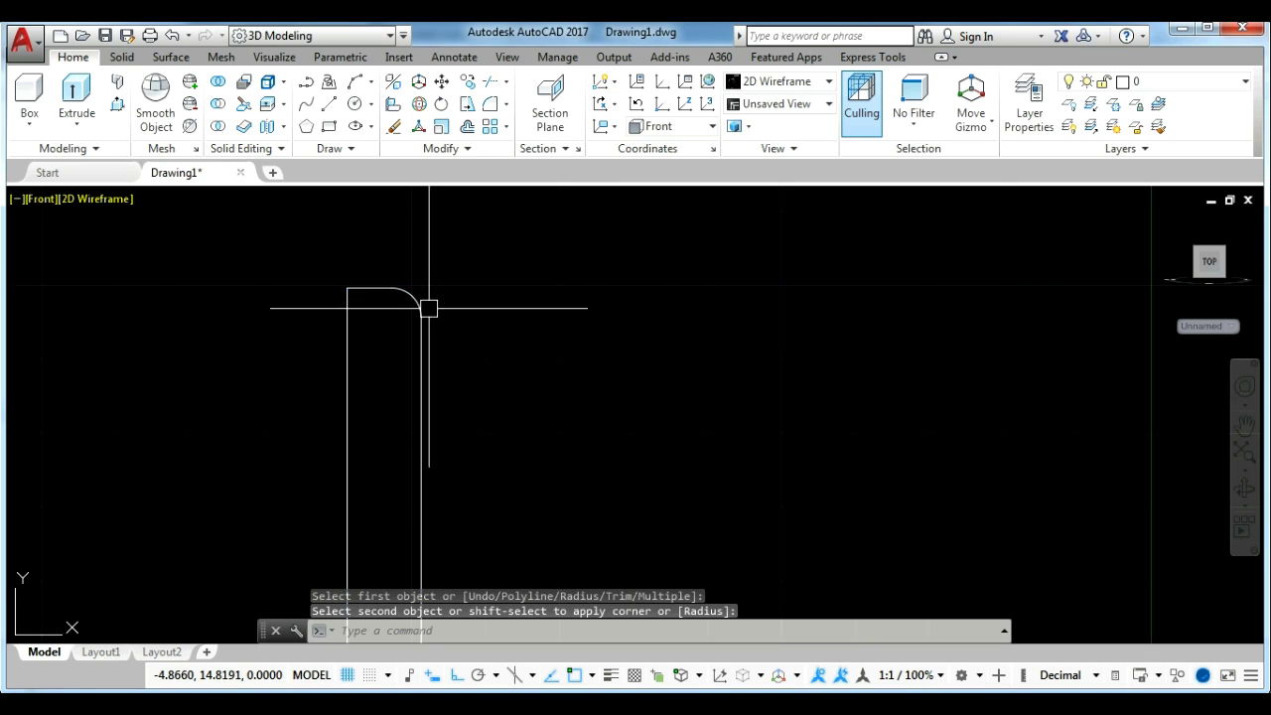
key(Return)
click(348, 310)
click(422, 288)
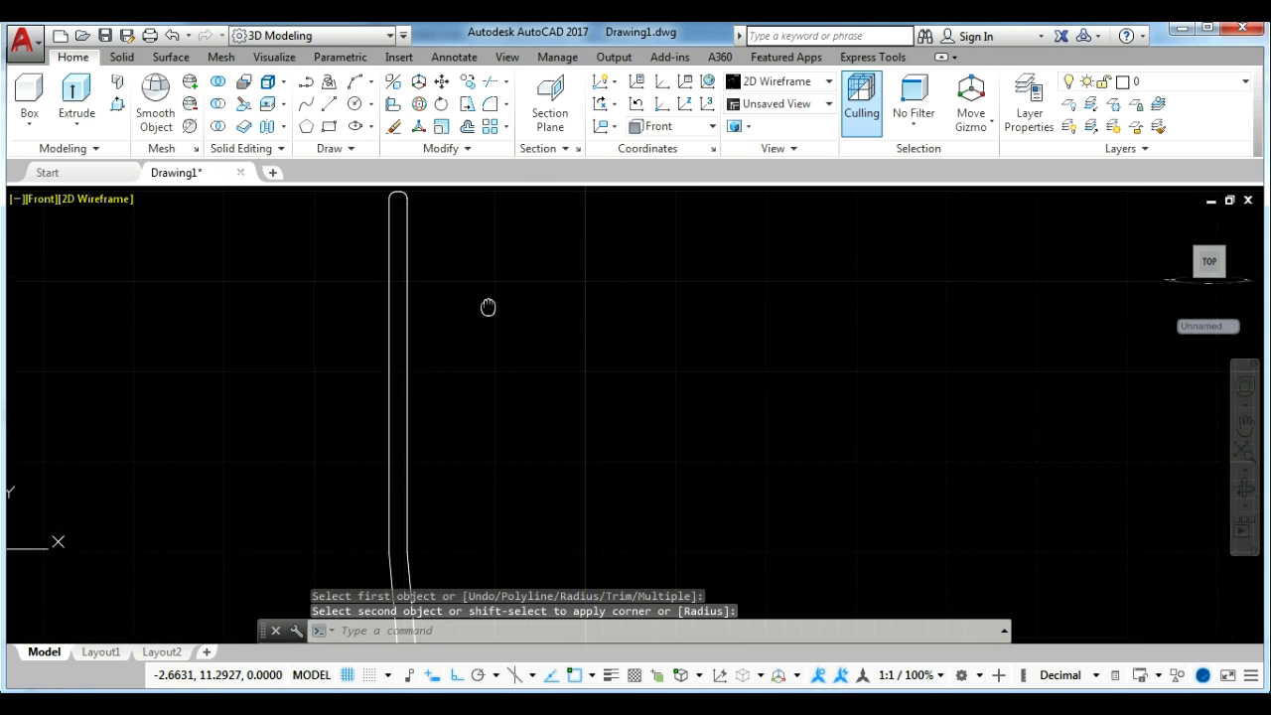
Set the fillet radius to 0.5 and round the inner bottom corner.
middle_drag(488, 304, 494, 227)
scroll(424, 371, up, 2)
middle_drag(424, 370, 449, 459)
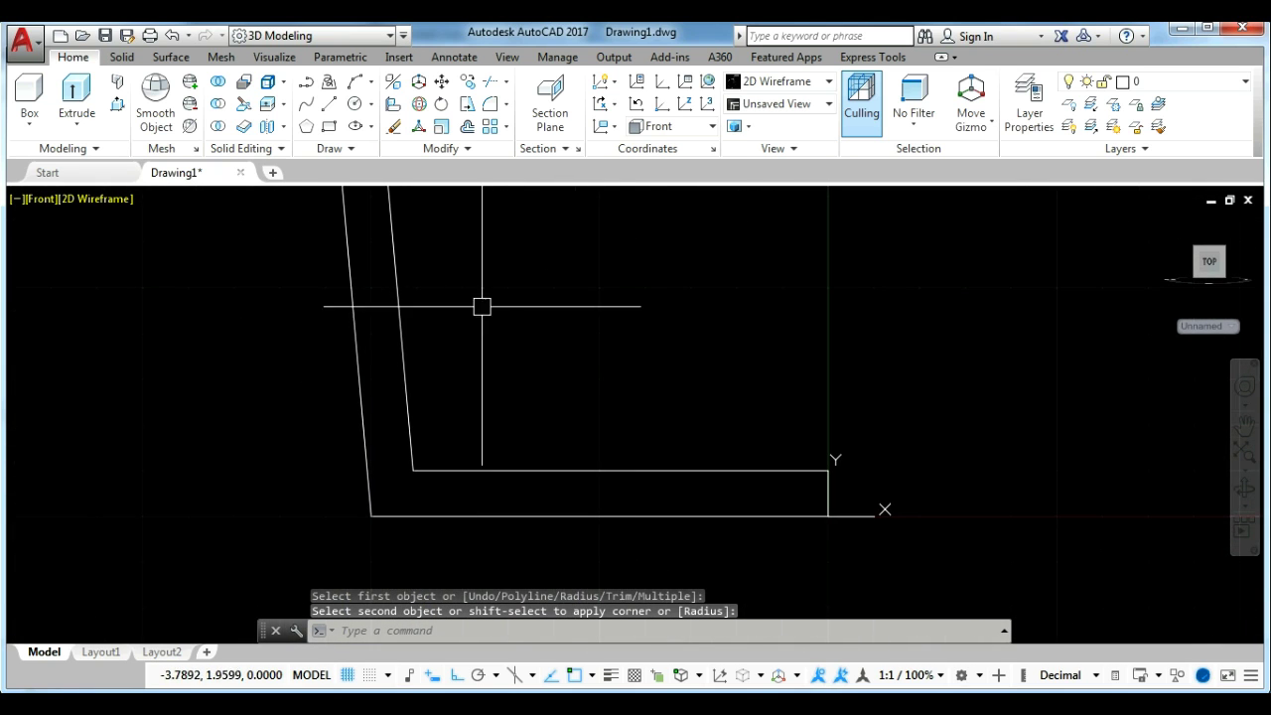
click(485, 104)
text(R)
key(Return)
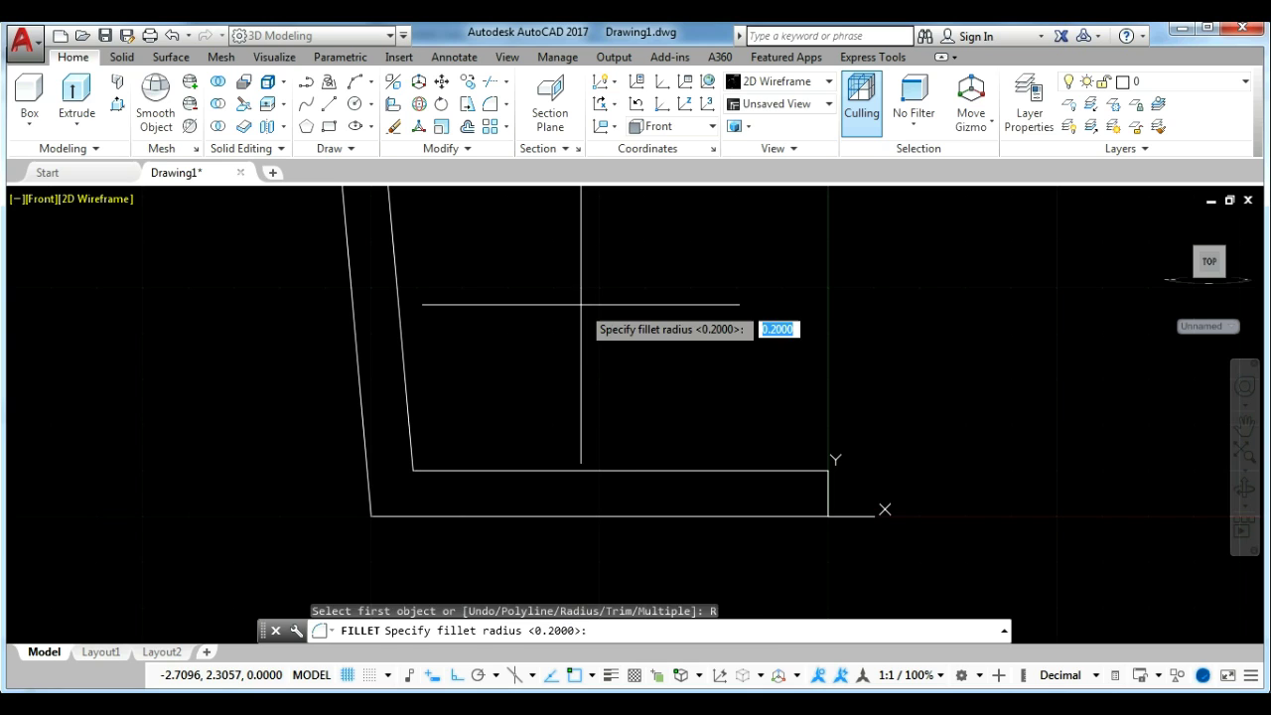
text(5)
key(Return)
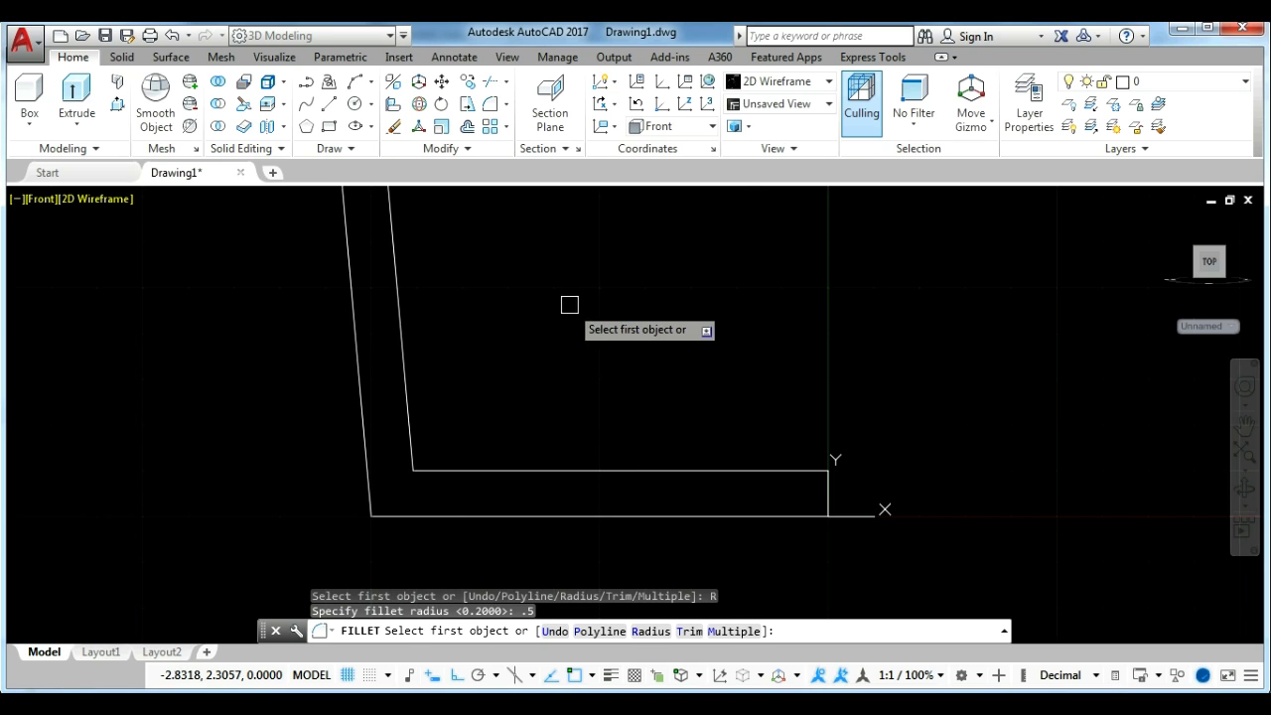
click(442, 470)
click(417, 420)
Round the outer bottom corner with the same 0.5 fillet.
key(Return)
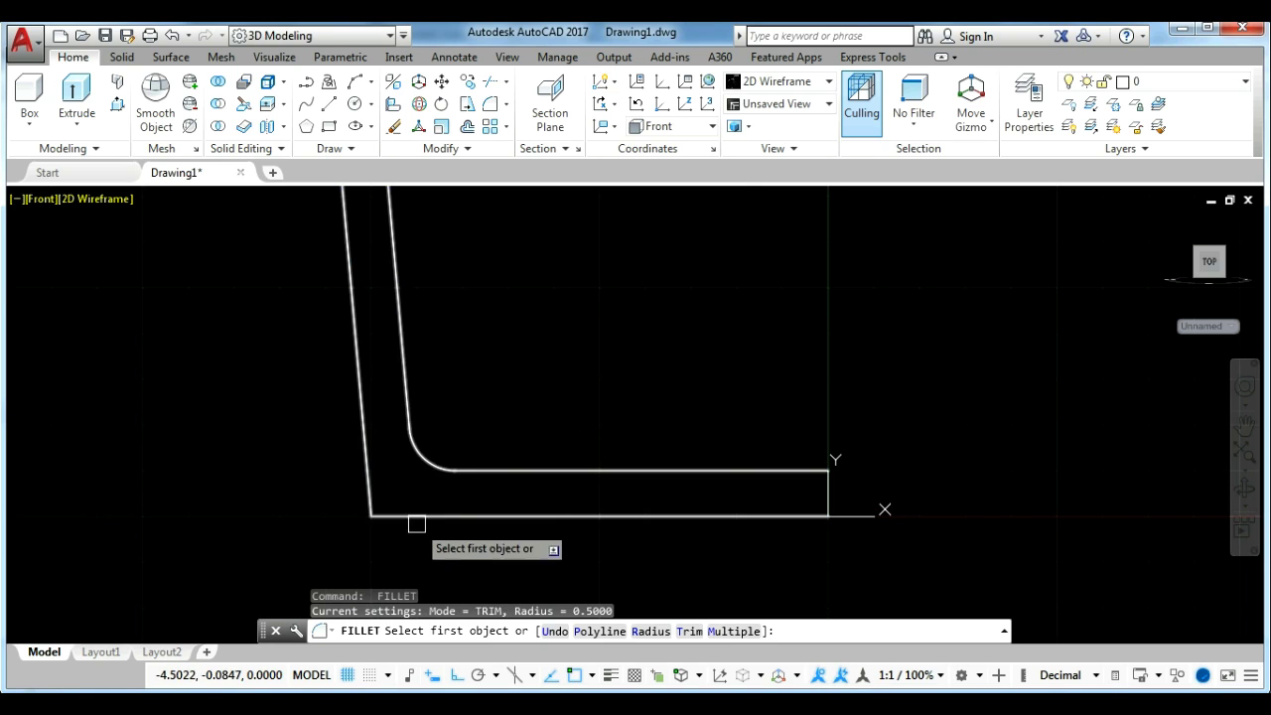
click(416, 519)
click(364, 448)
scroll(486, 484, down, 2)
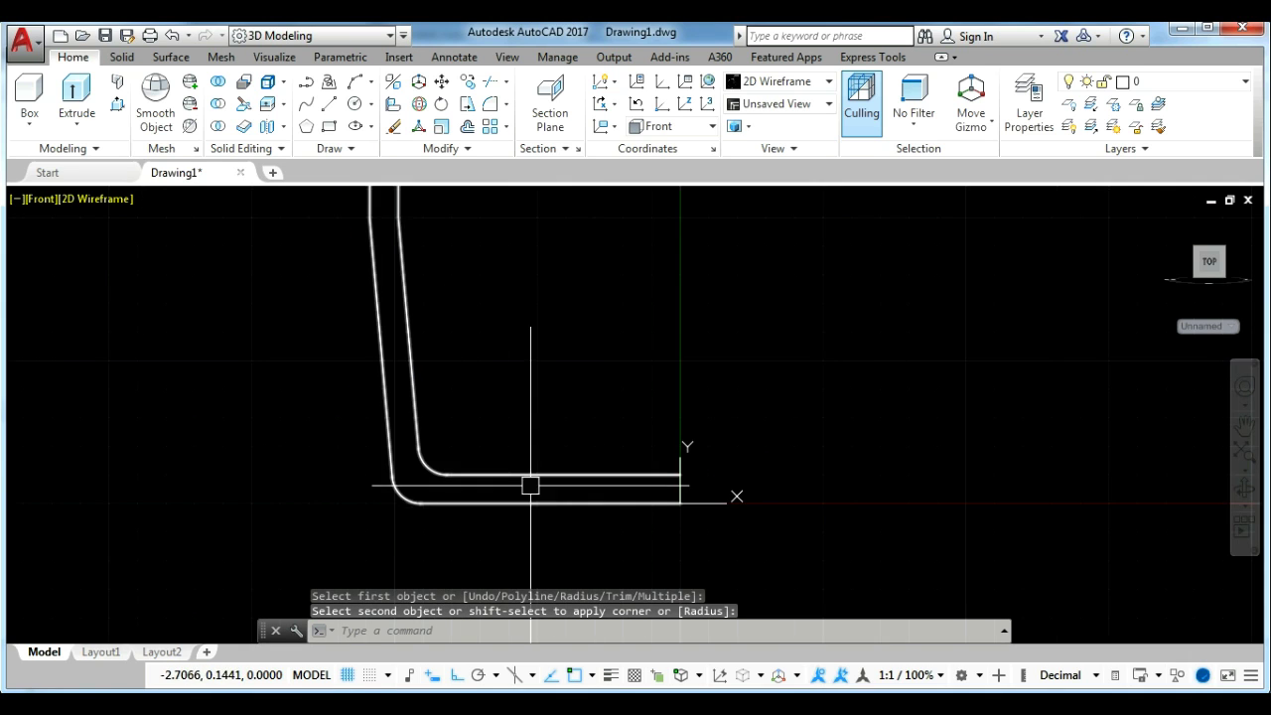
scroll(530, 486, down, 1)
scroll(545, 420, down, 2)
scroll(513, 438, down, 1)
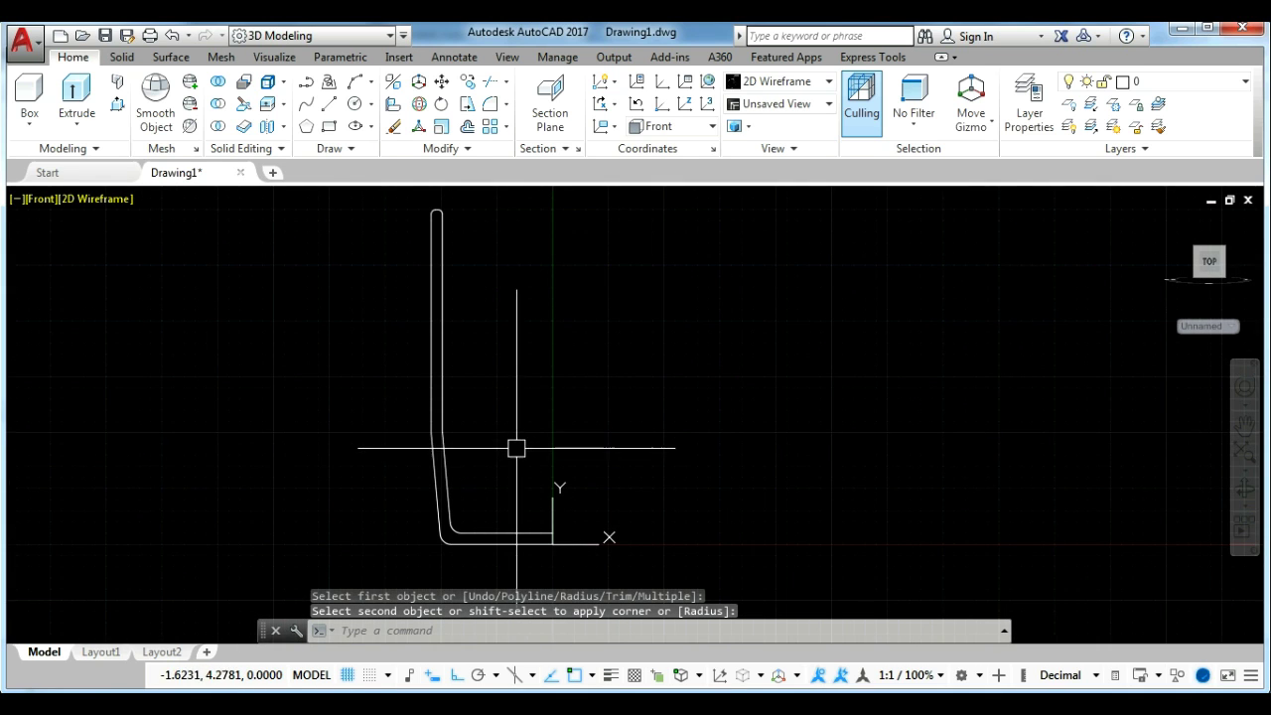
Revolve the wall profile 360° about a vertical axis at its inner edge into a cup.
text(REV)
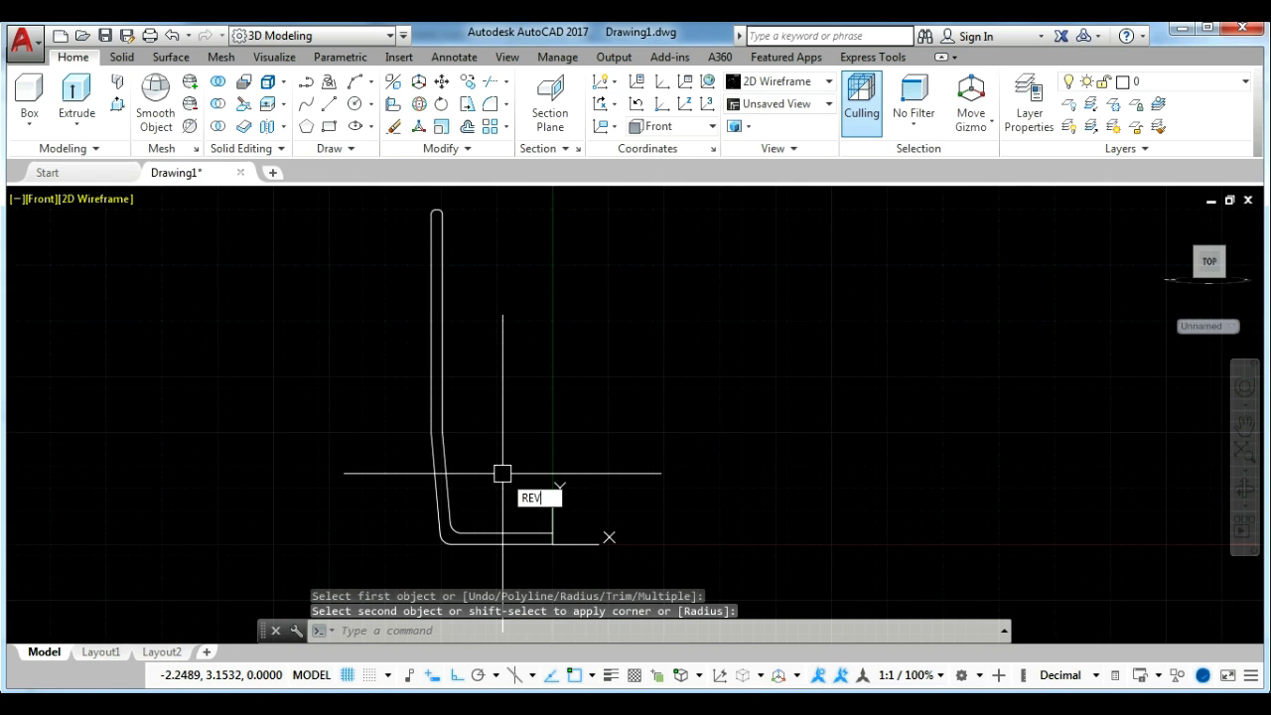
key(Return)
click(499, 486)
click(389, 399)
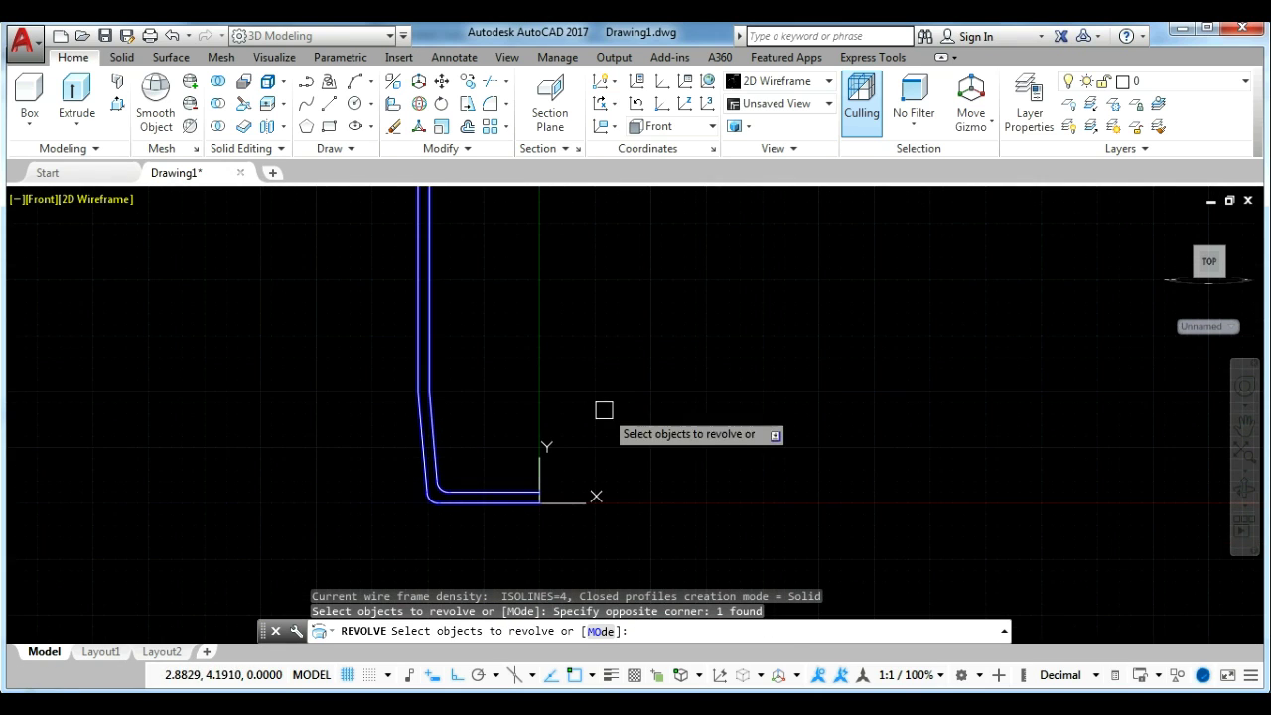
key(Return)
click(539, 502)
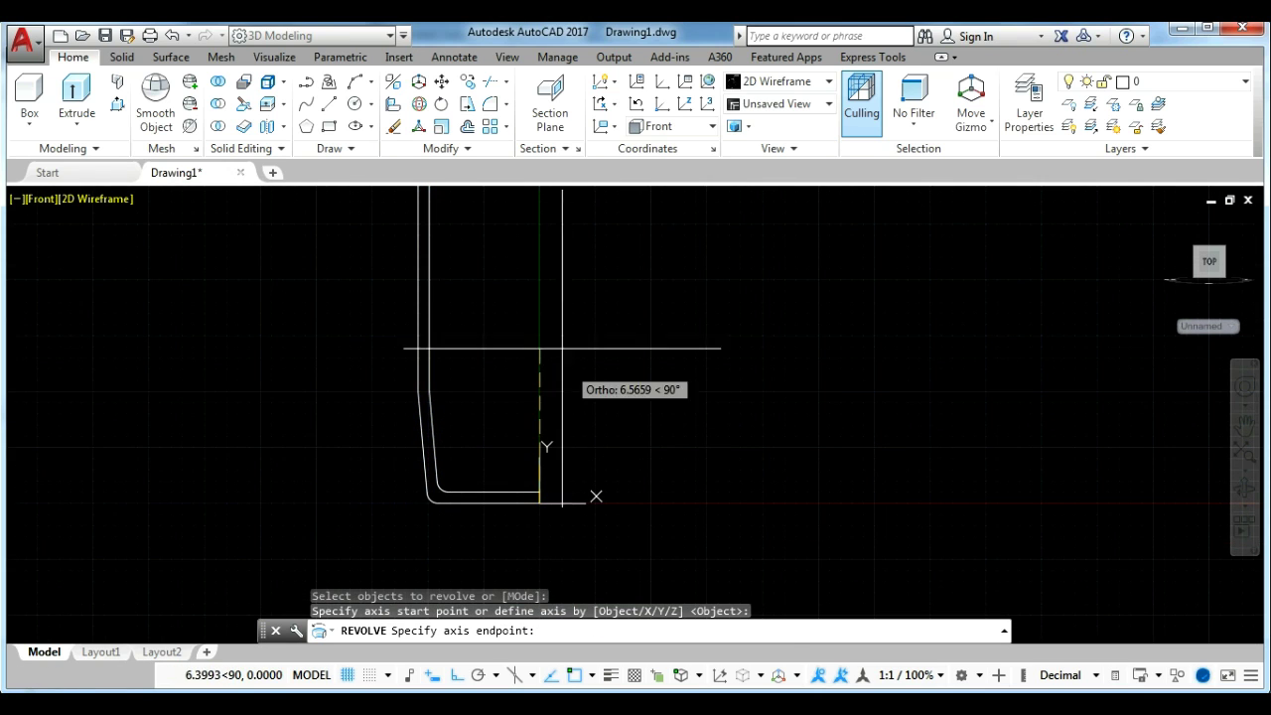
click(545, 288)
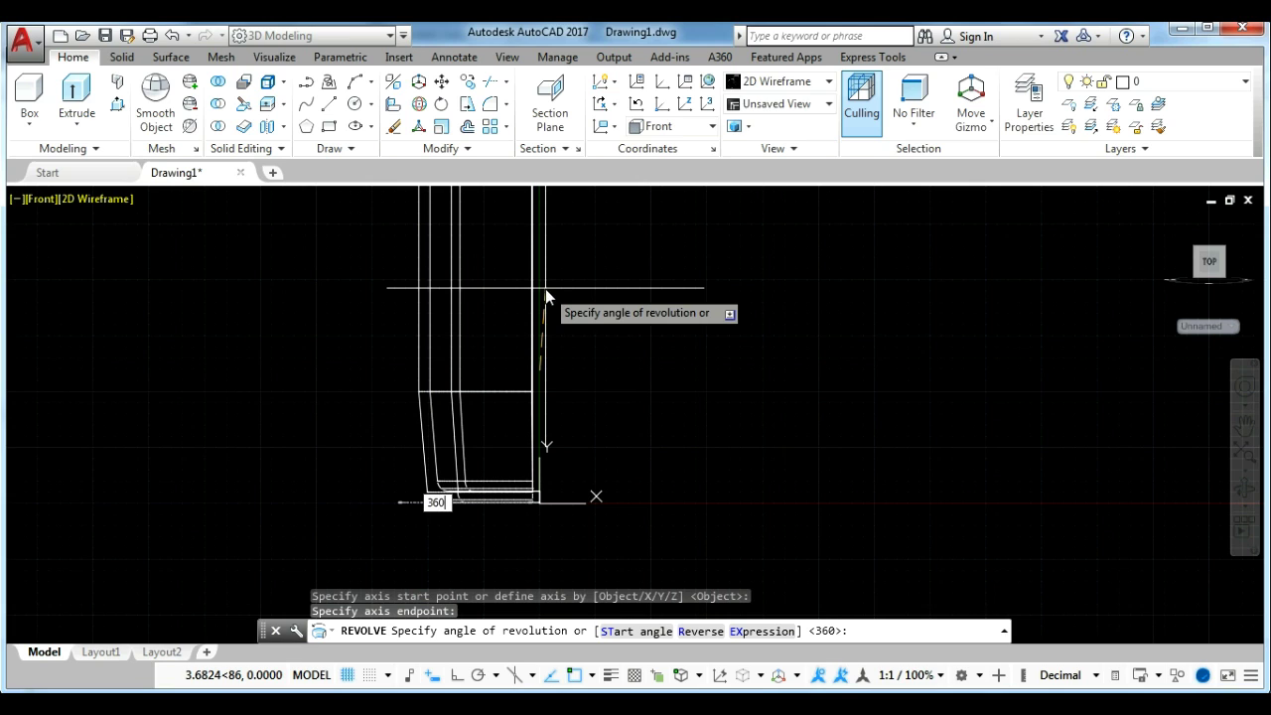
key(Return)
scroll(477, 318, down, 2)
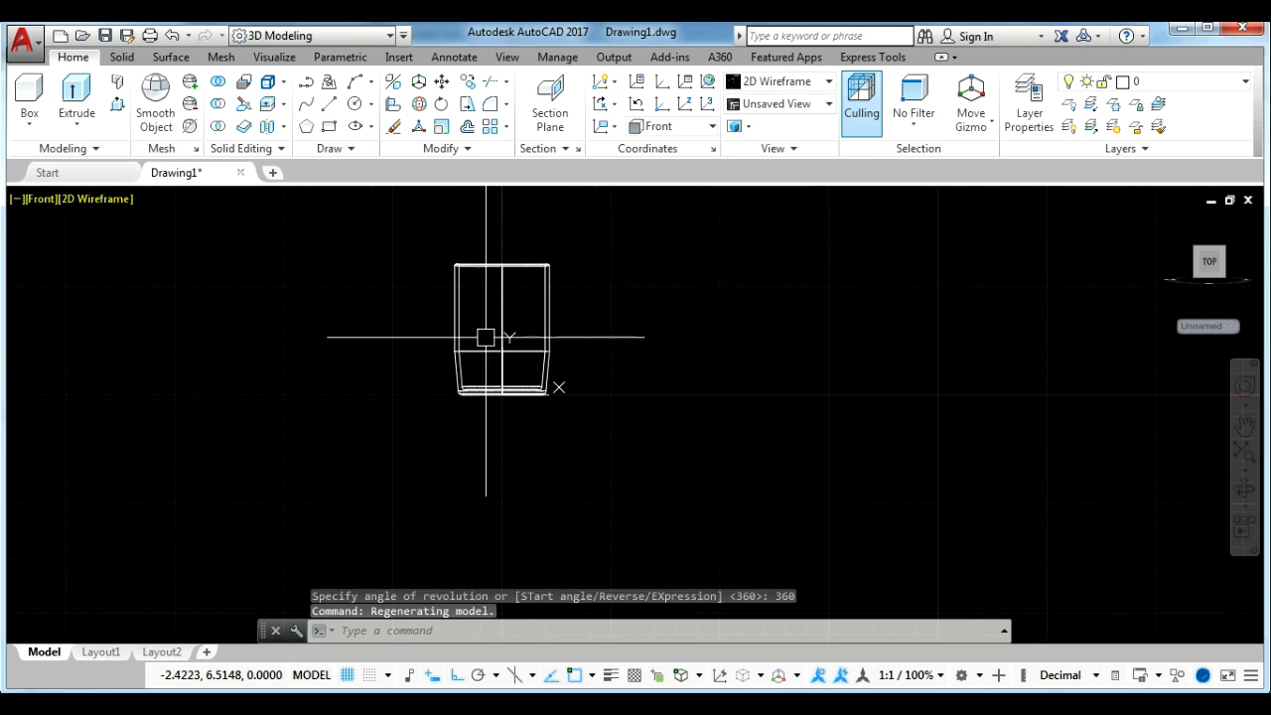
scroll(486, 337, up, 2)
middle_drag(604, 316, 584, 368)
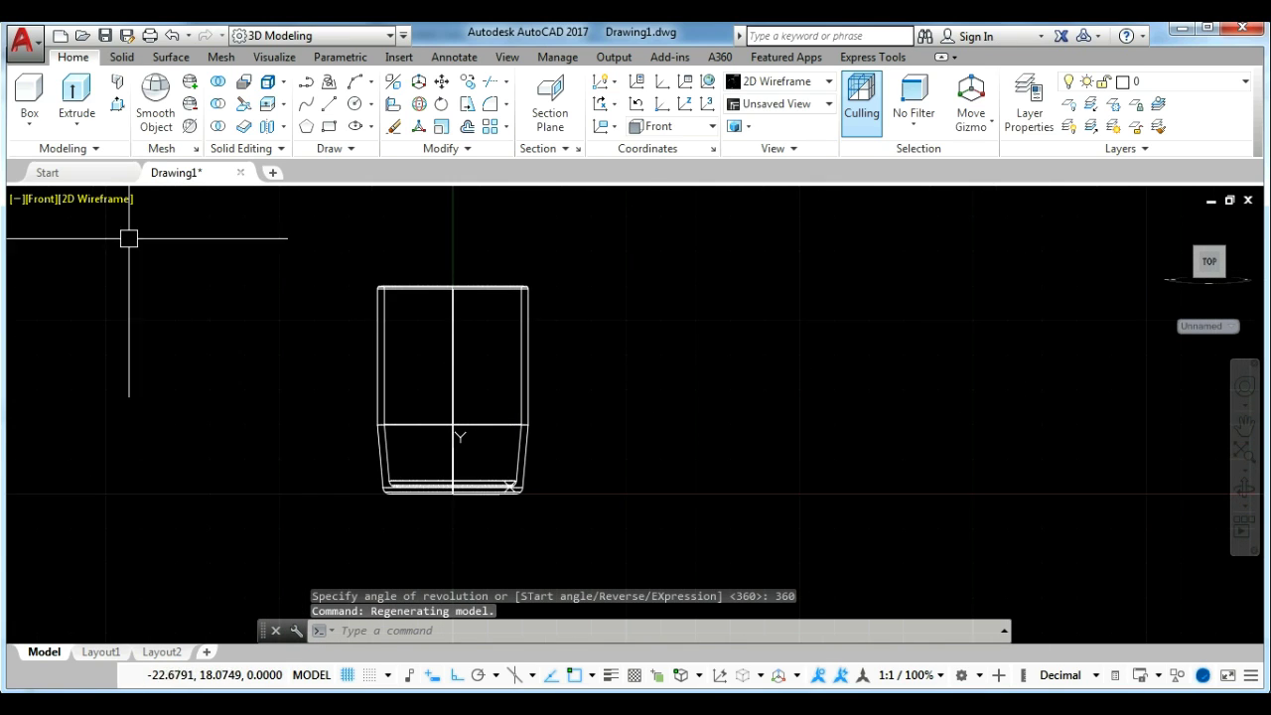
Switch to the Top view and shift the cup to the left of the screen.
click(48, 202)
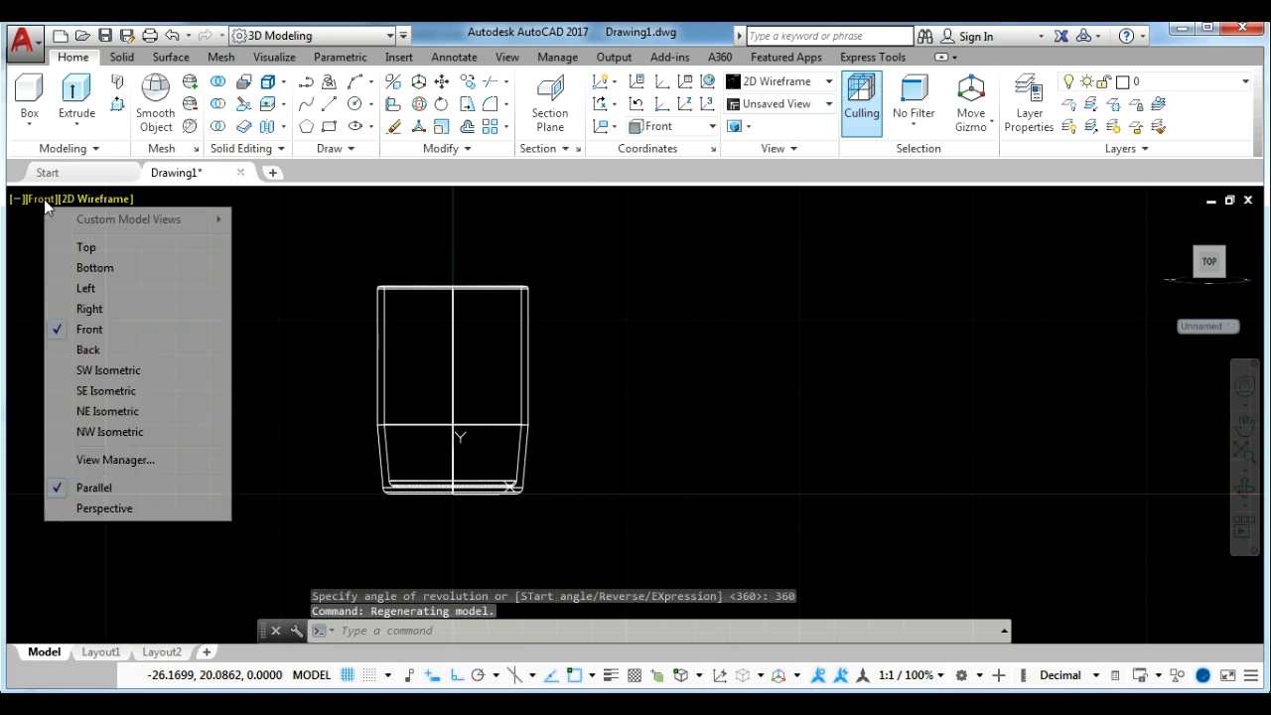
click(86, 246)
scroll(216, 284, down, 2)
middle_drag(947, 367, 619, 384)
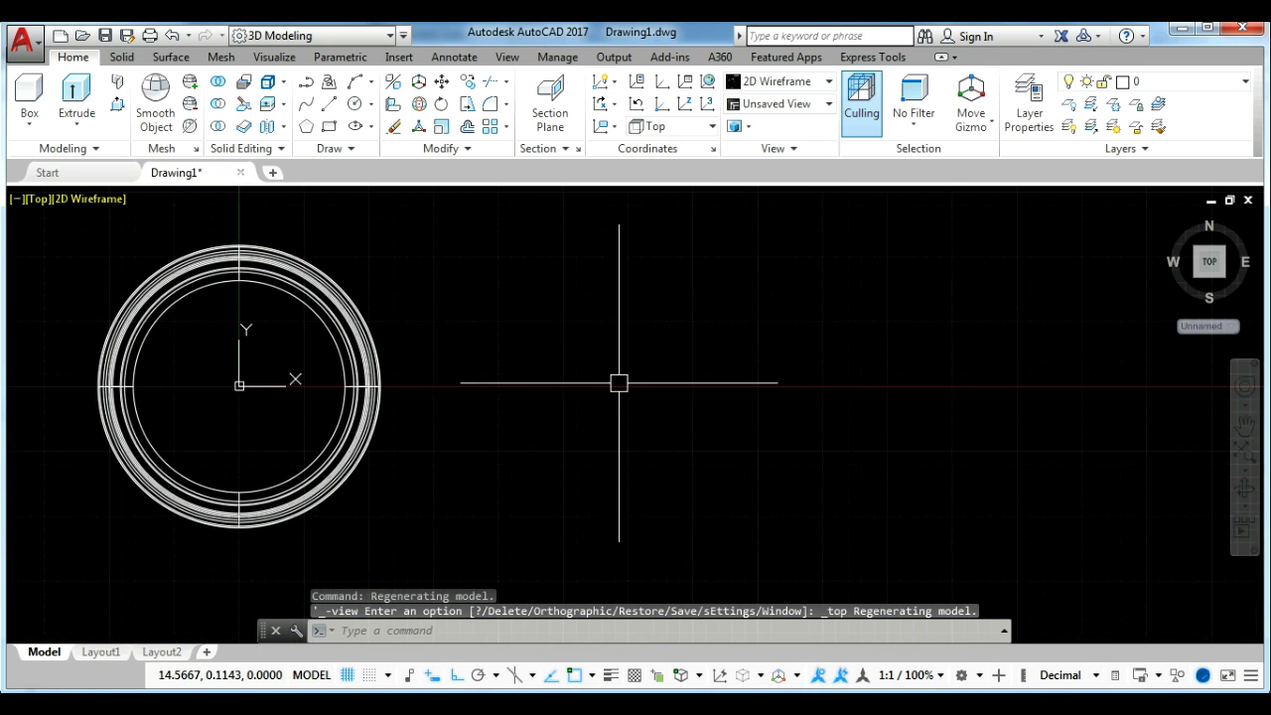
text(c)
key(Return)
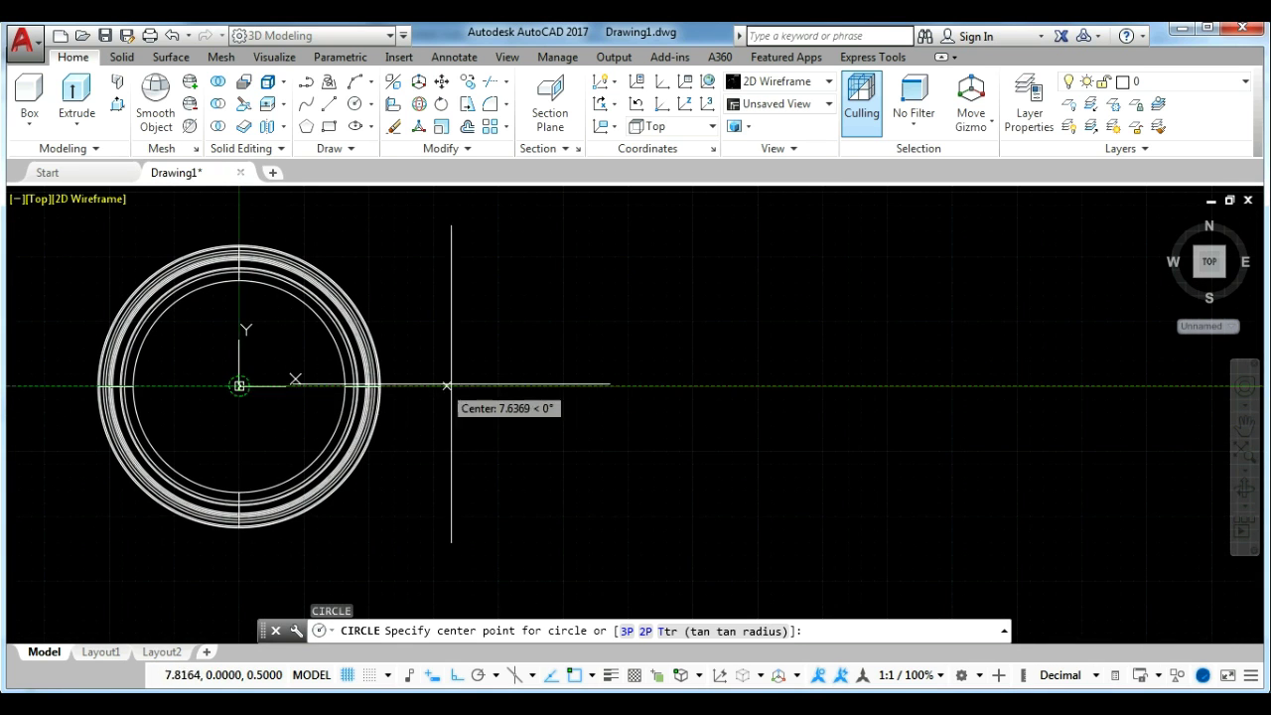
Draw a radius-5 circle right of the cup and offset a copy 0.5 inside it.
click(654, 385)
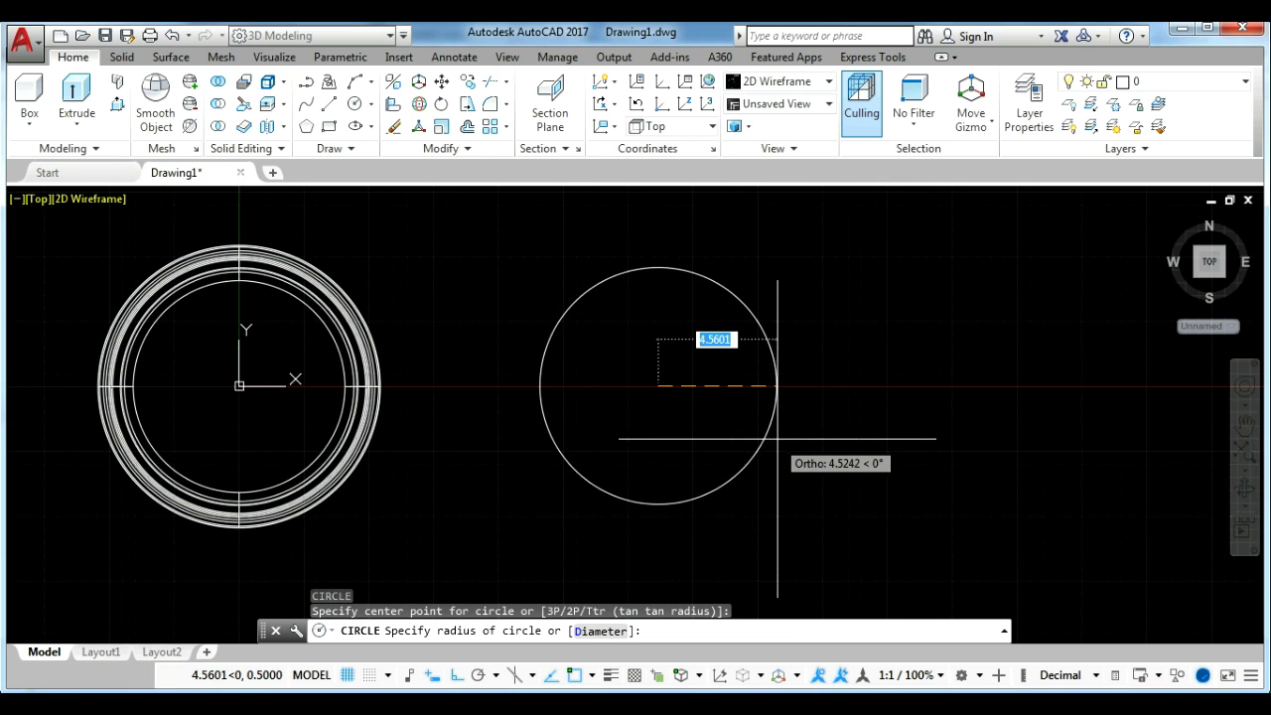
text(5)
key(Return)
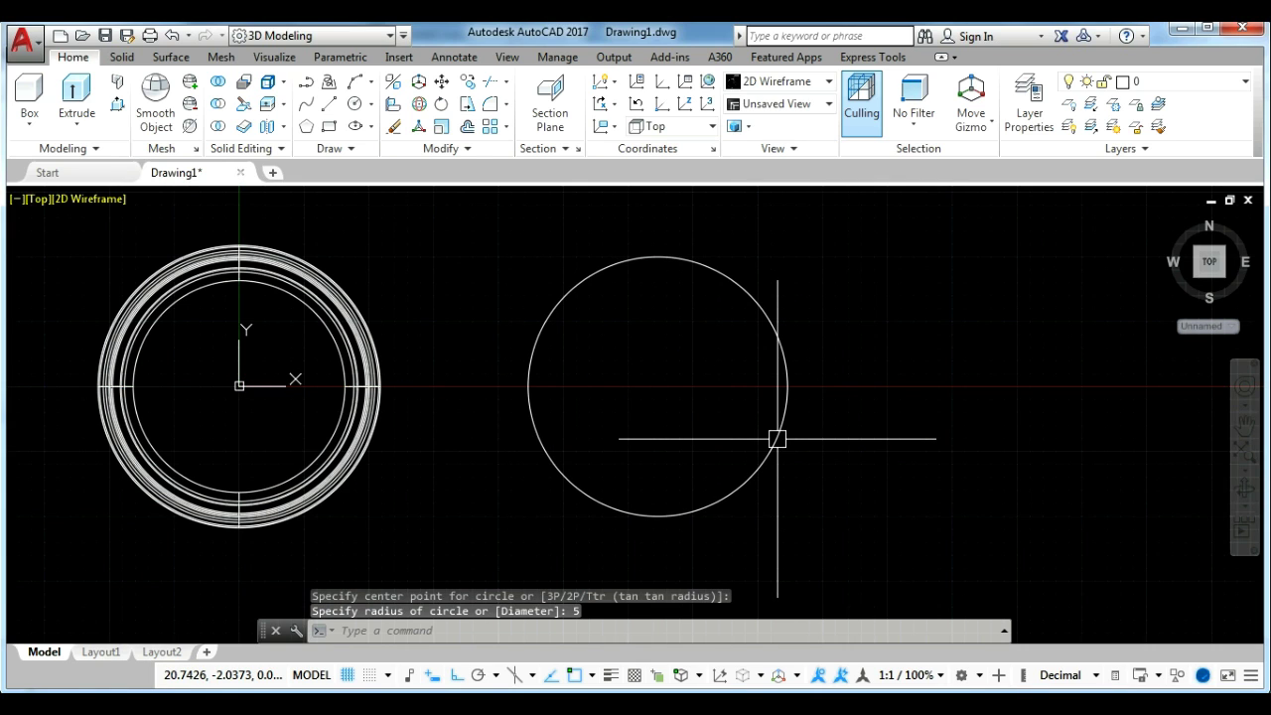
text(o)
key(Return)
key(Return)
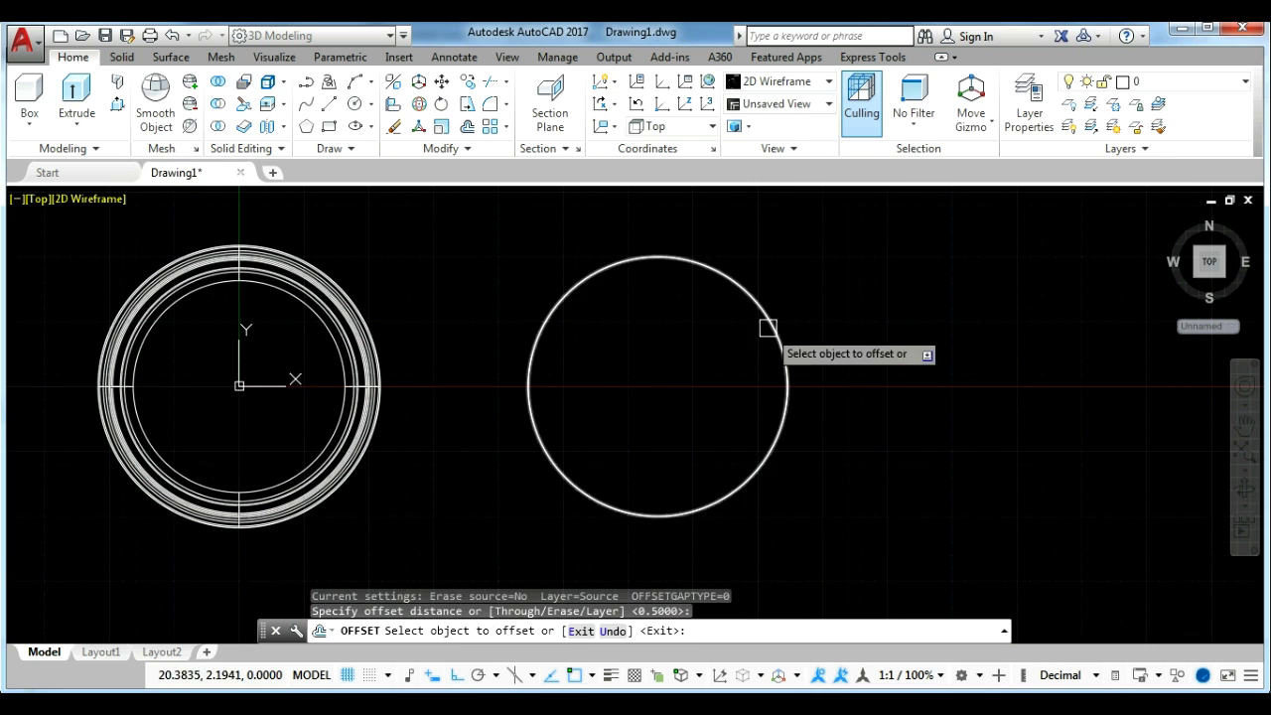
click(766, 322)
click(723, 356)
key(Escape)
scroll(530, 389, up, 4)
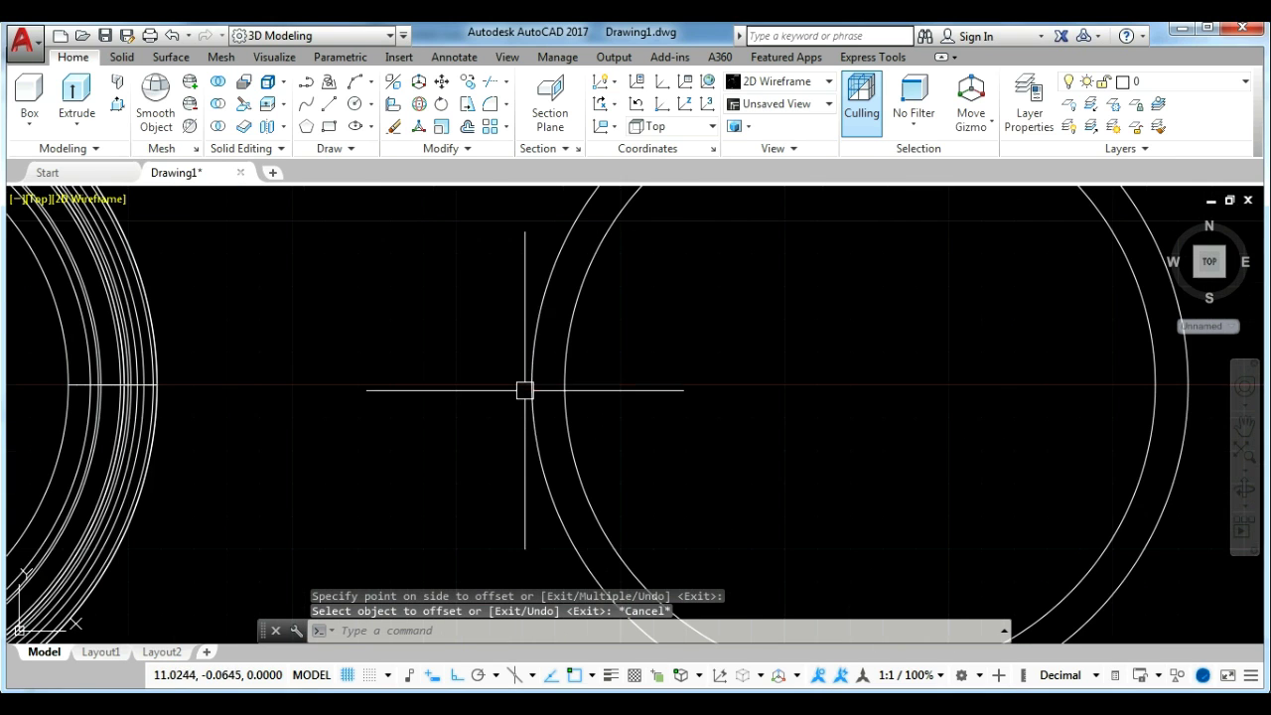
middle_drag(531, 389, 477, 417)
Draw a diameter line across the circle between its left and right quadrants.
key(Return)
click(468, 404)
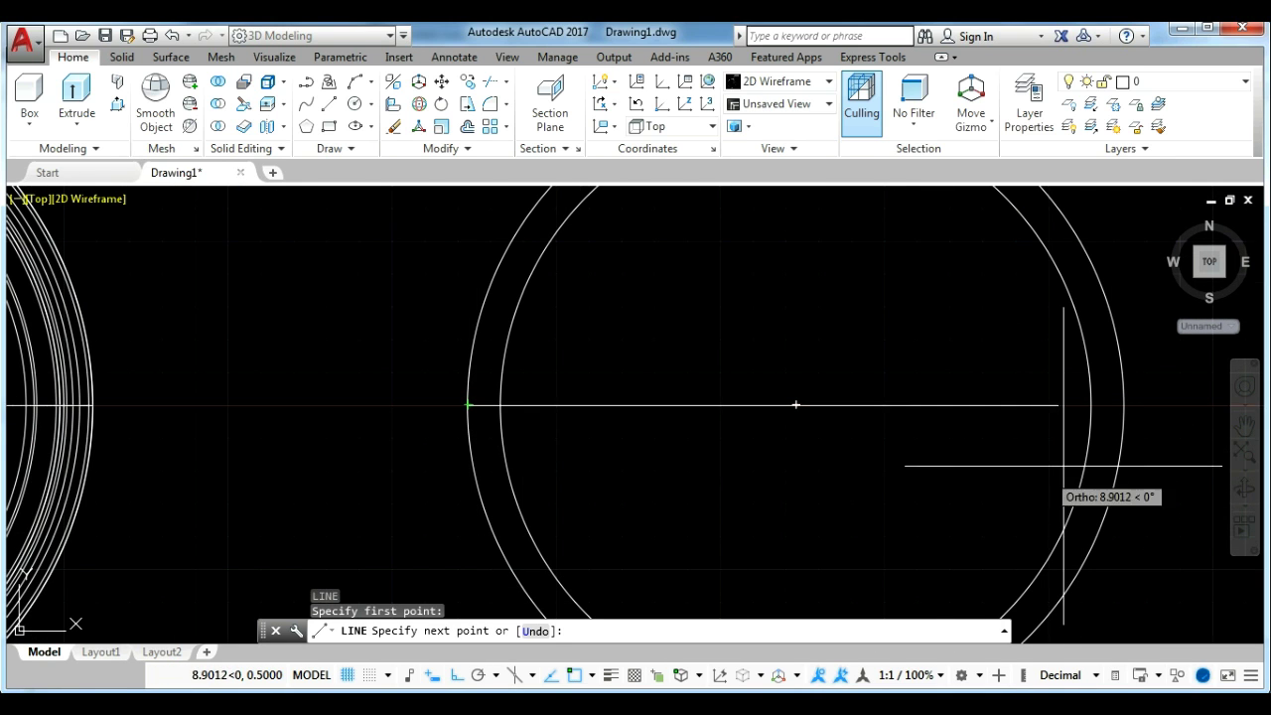
click(1123, 404)
key(Escape)
scroll(523, 451, up, 2)
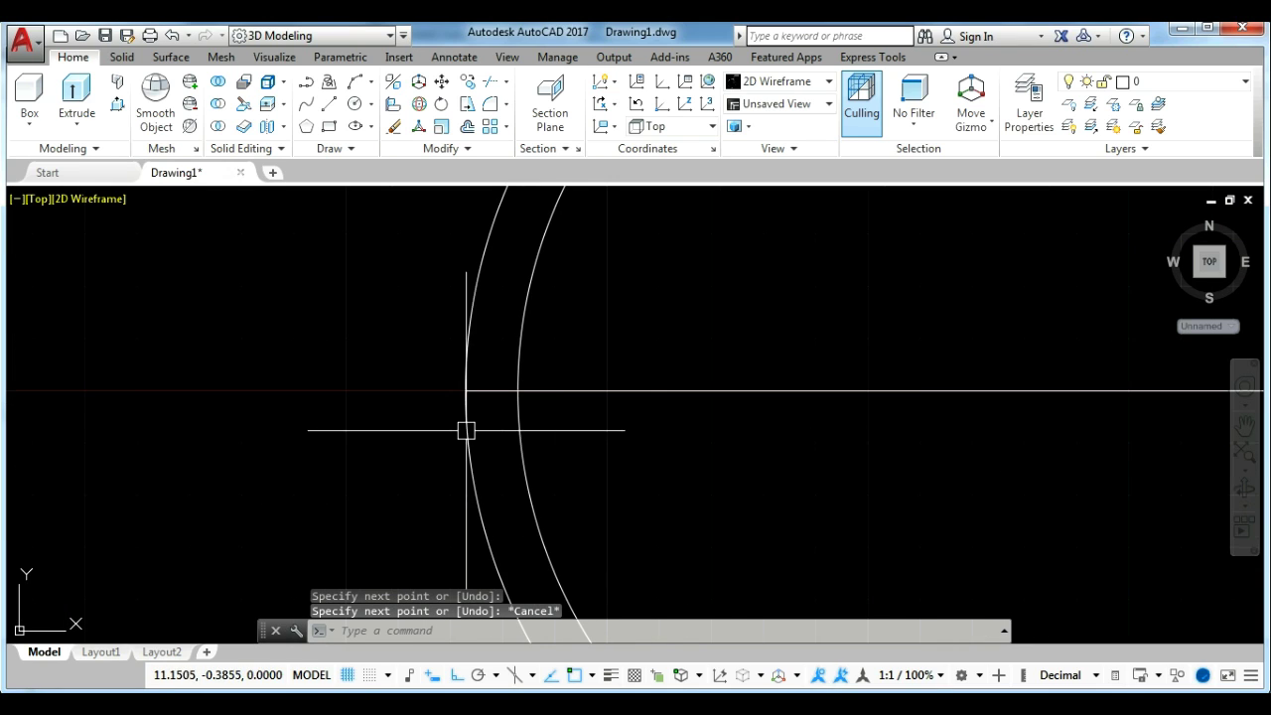
scroll(462, 429, up, 2)
Draw a 2-unit vertical line just outside the circle's left edge.
text(L)
key(Return)
click(479, 330)
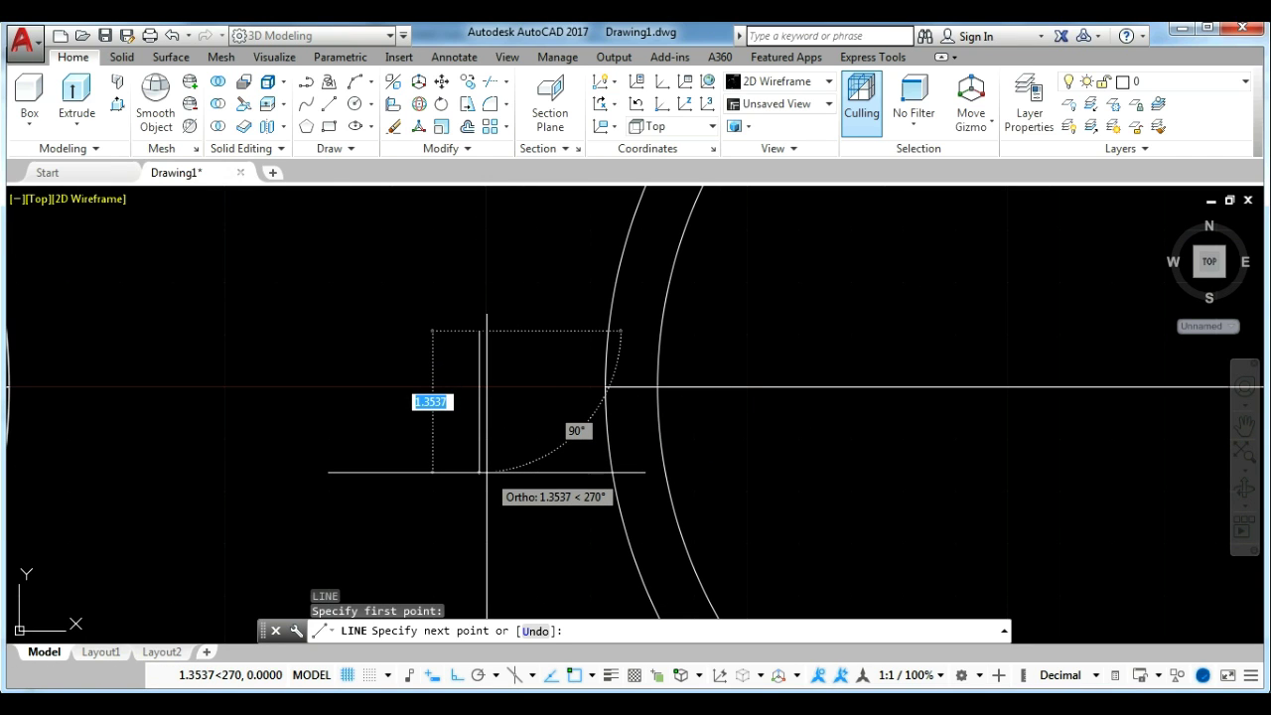
key(Return)
key(Escape)
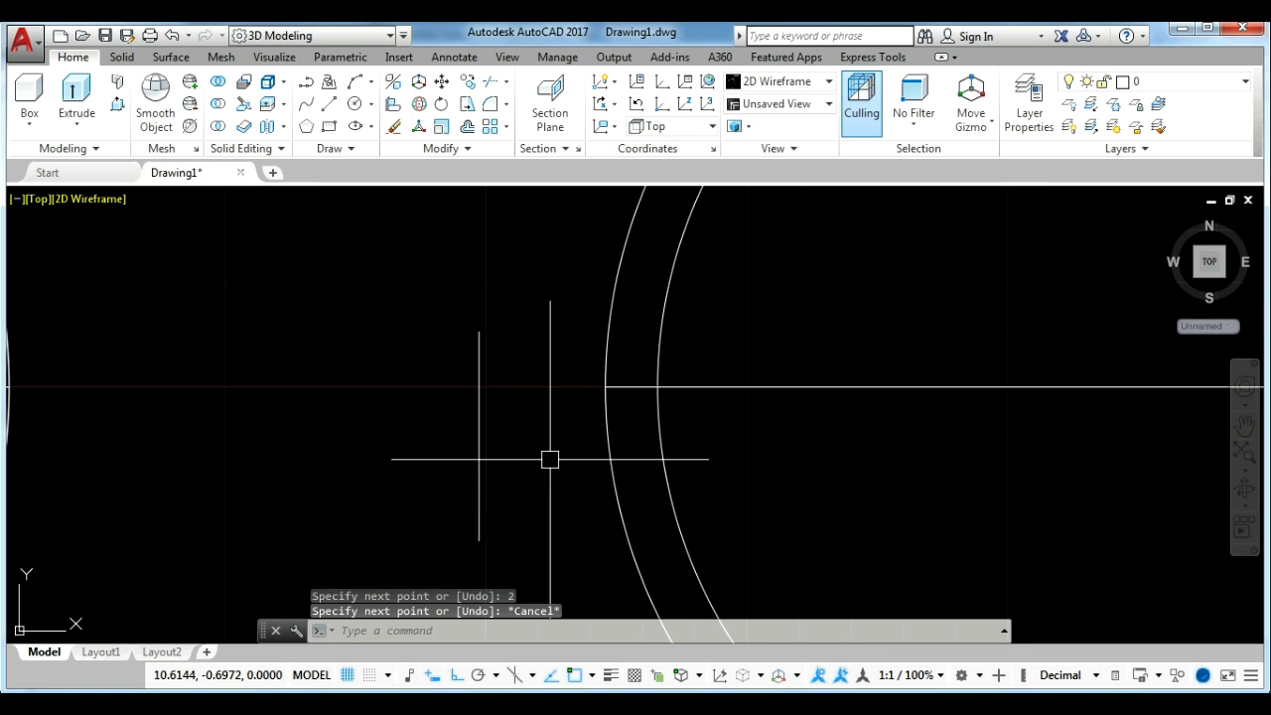
text(L)
Add a 0.5 horizontal from its midpoint and diagonals to both ends, forming a triangle.
key(Return)
click(480, 435)
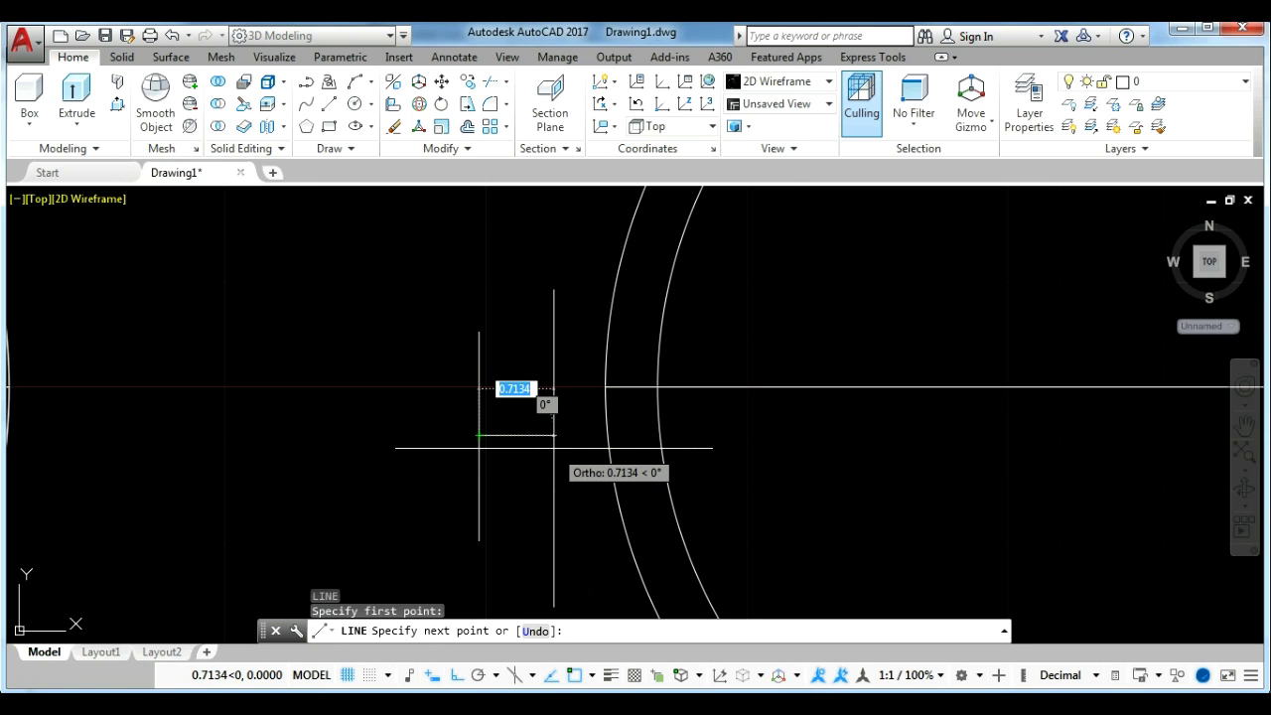
key(Return)
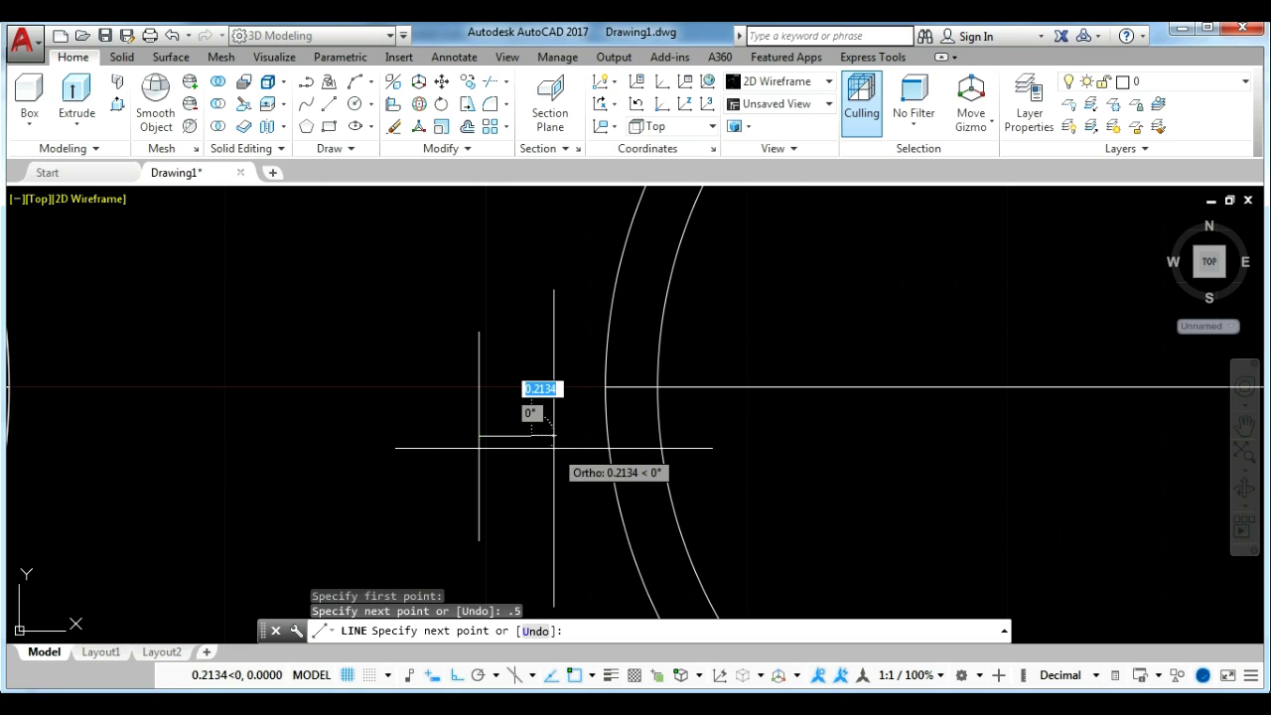
click(480, 540)
key(Escape)
key(Return)
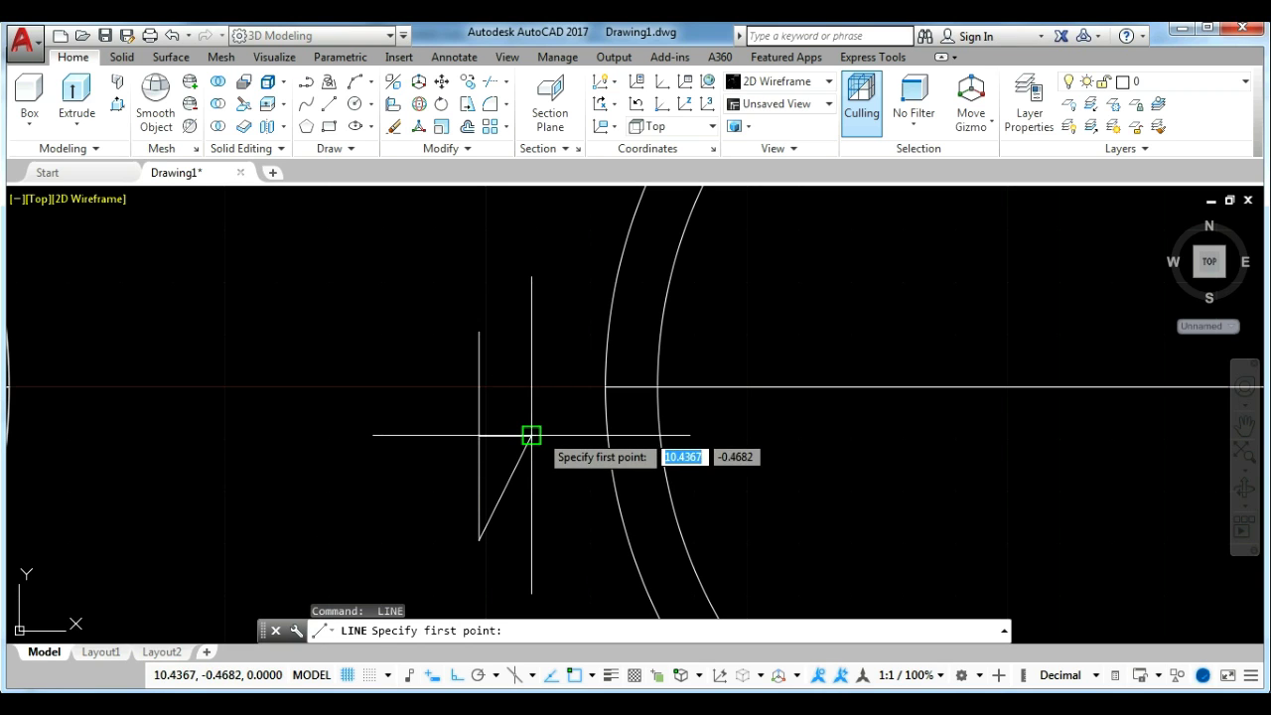
click(531, 435)
click(482, 331)
key(Escape)
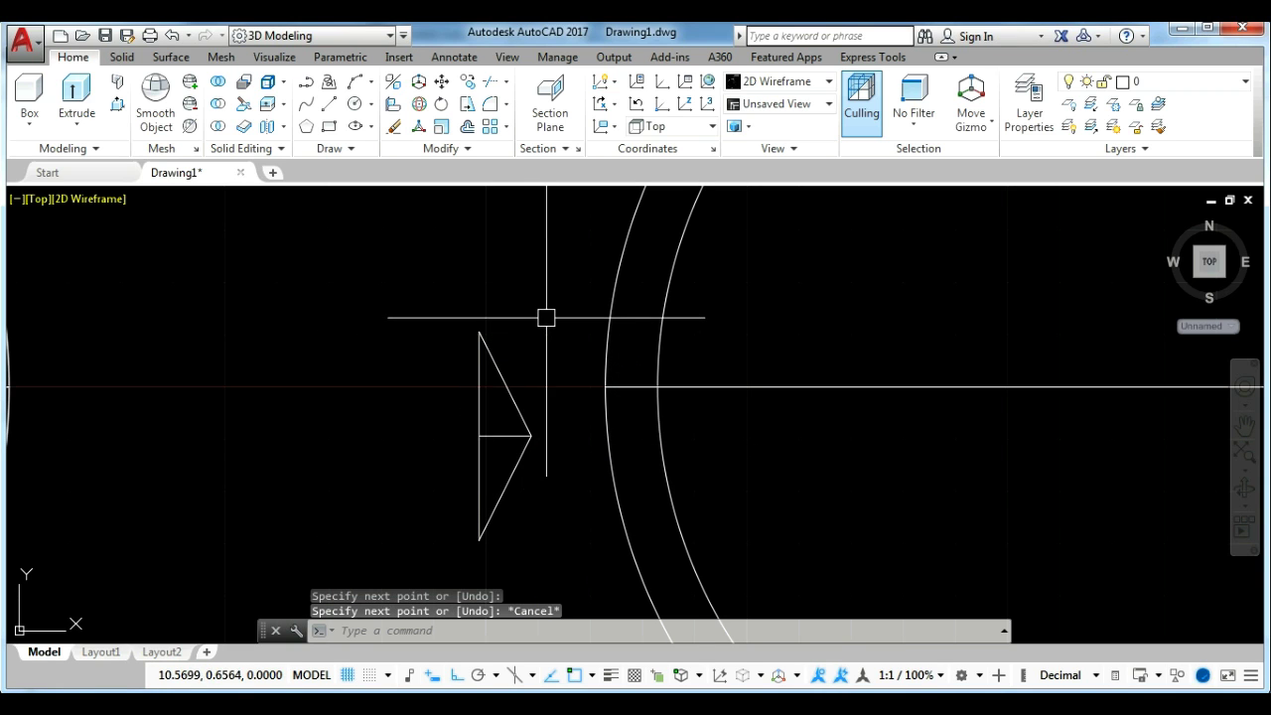
Fillet the triangle's pointed tip with a radius of 1.
click(490, 108)
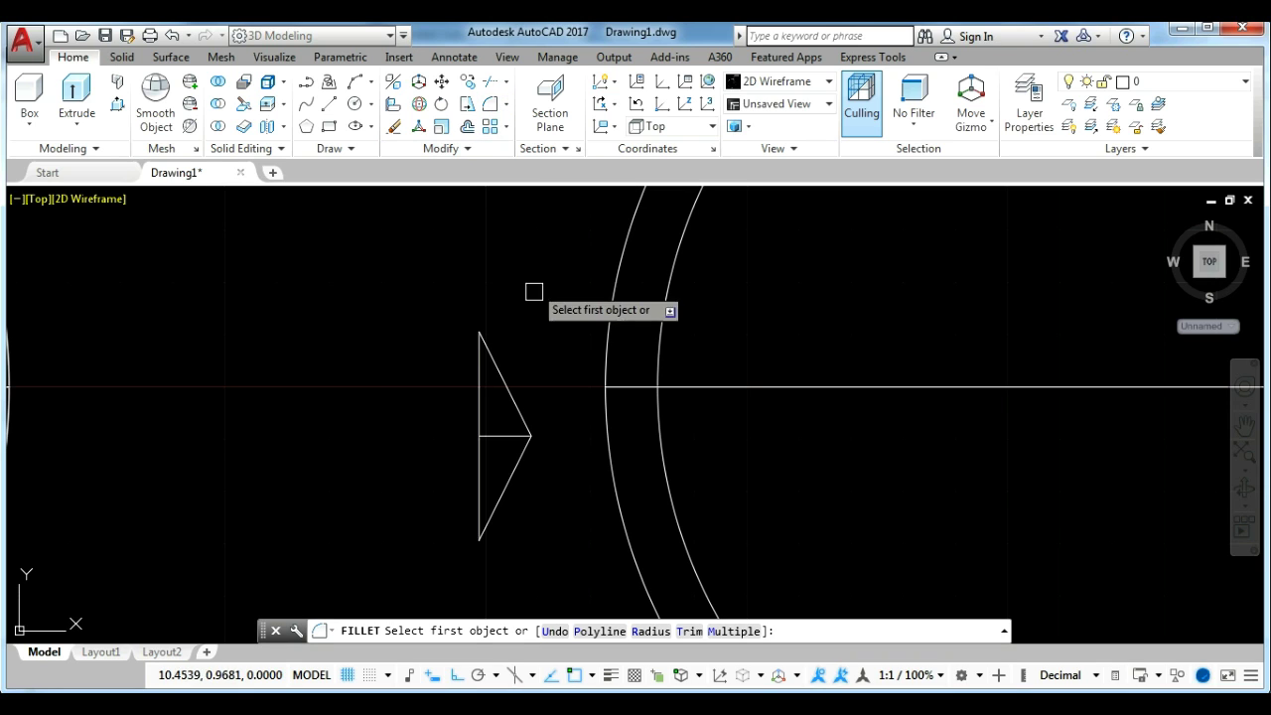
text(R)
key(Return)
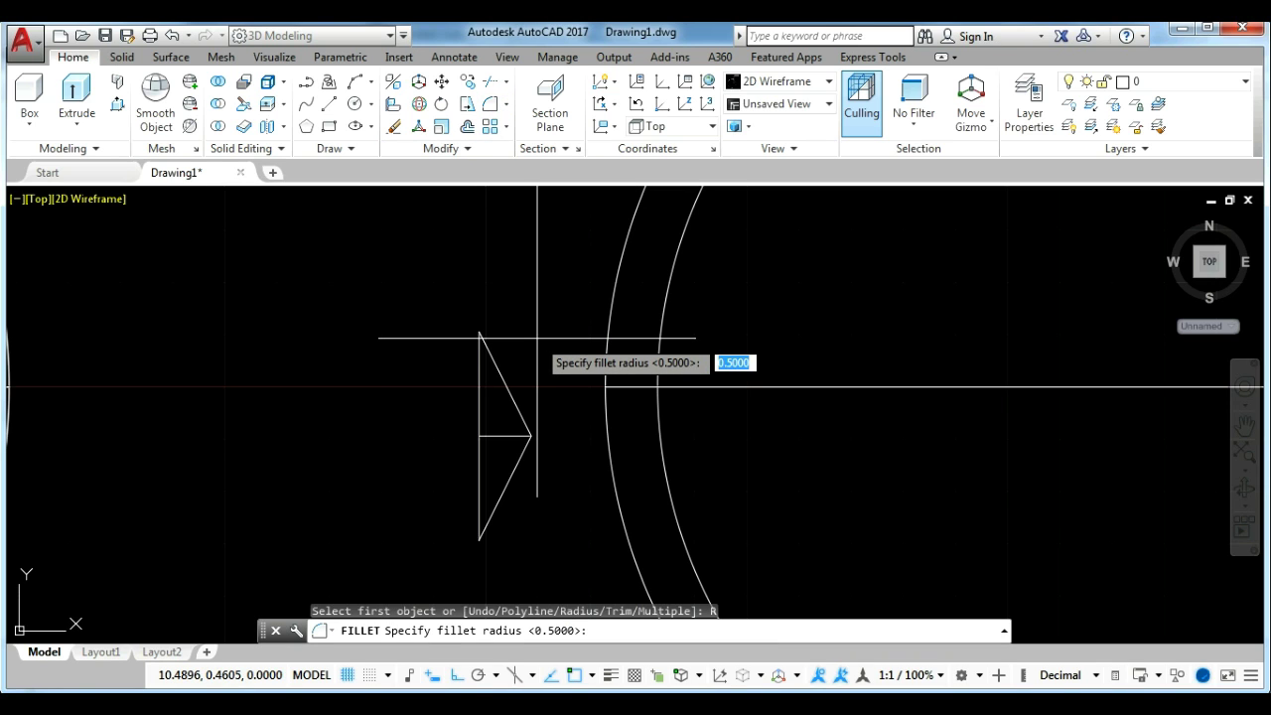
key(Return)
click(515, 455)
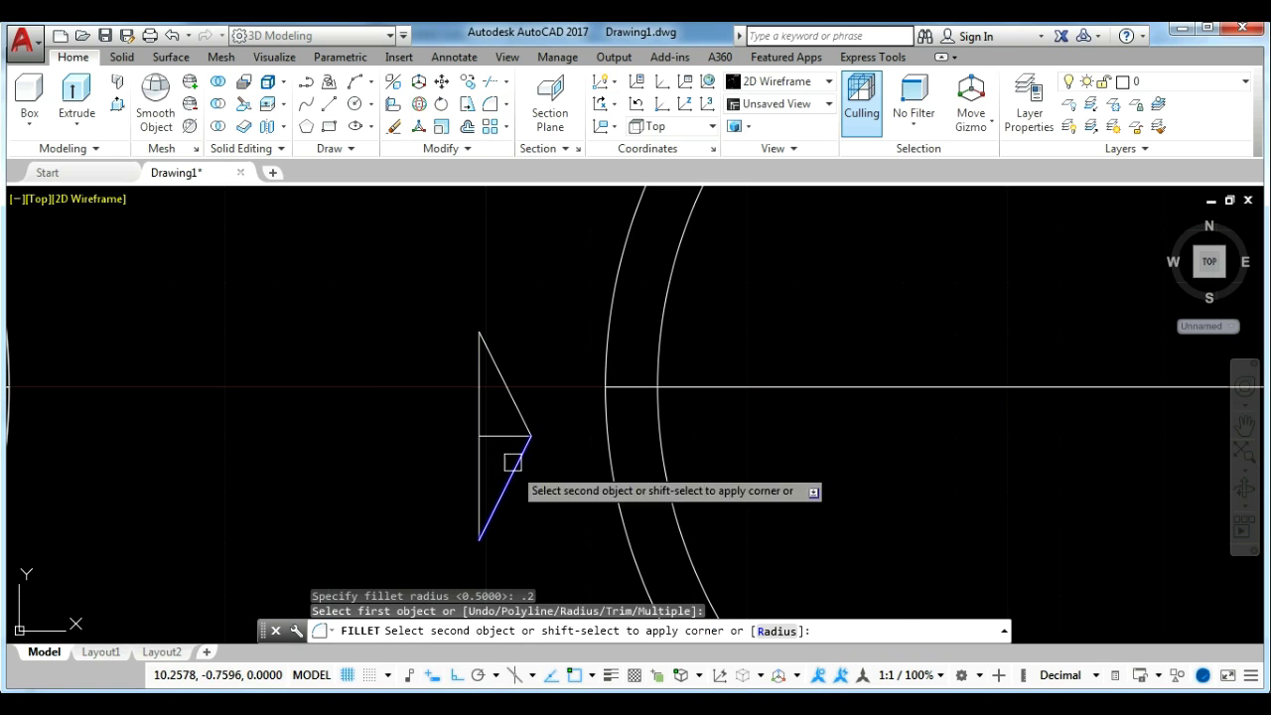
scroll(516, 410, up, 2)
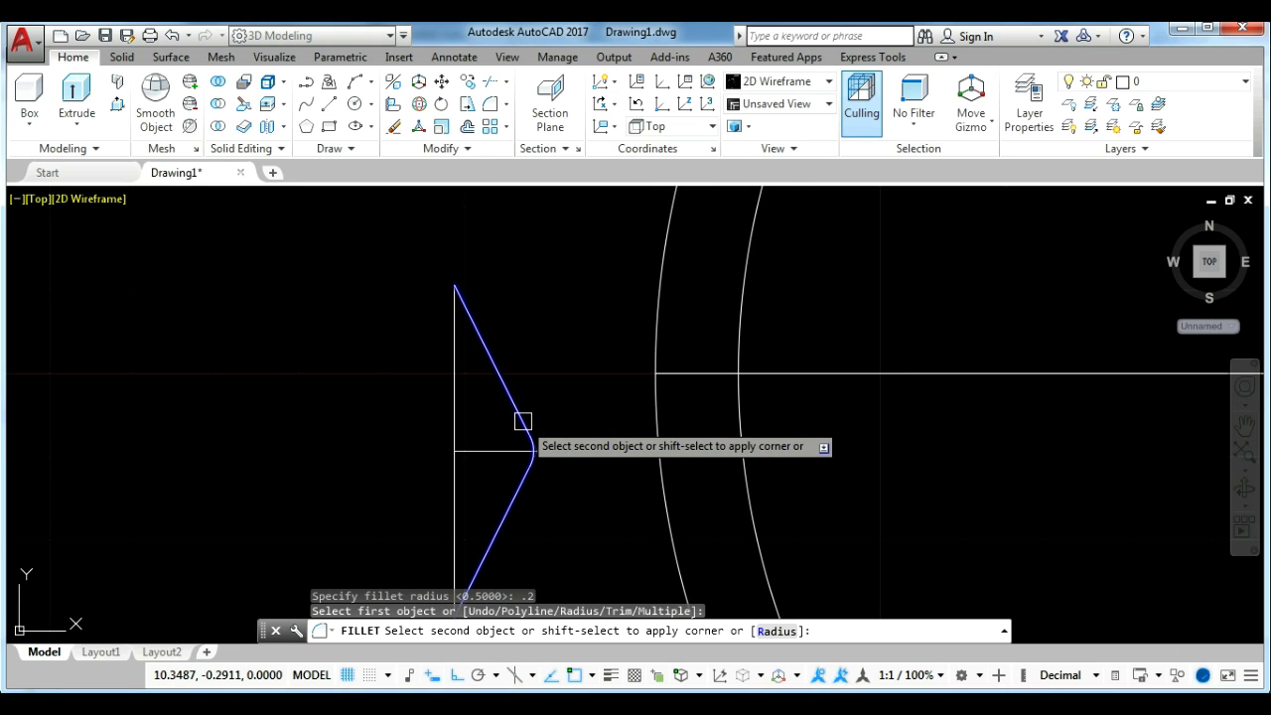
scroll(534, 408, down, 2)
text(R)
key(Return)
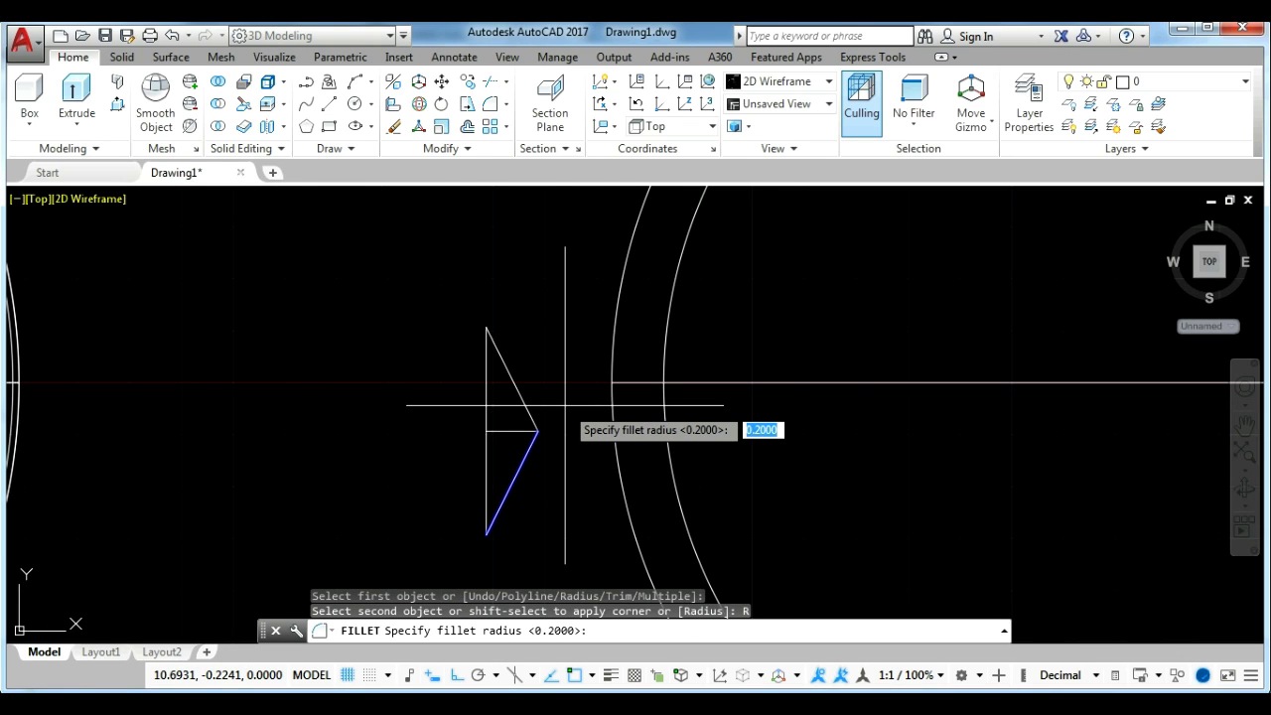
text(1)
key(Return)
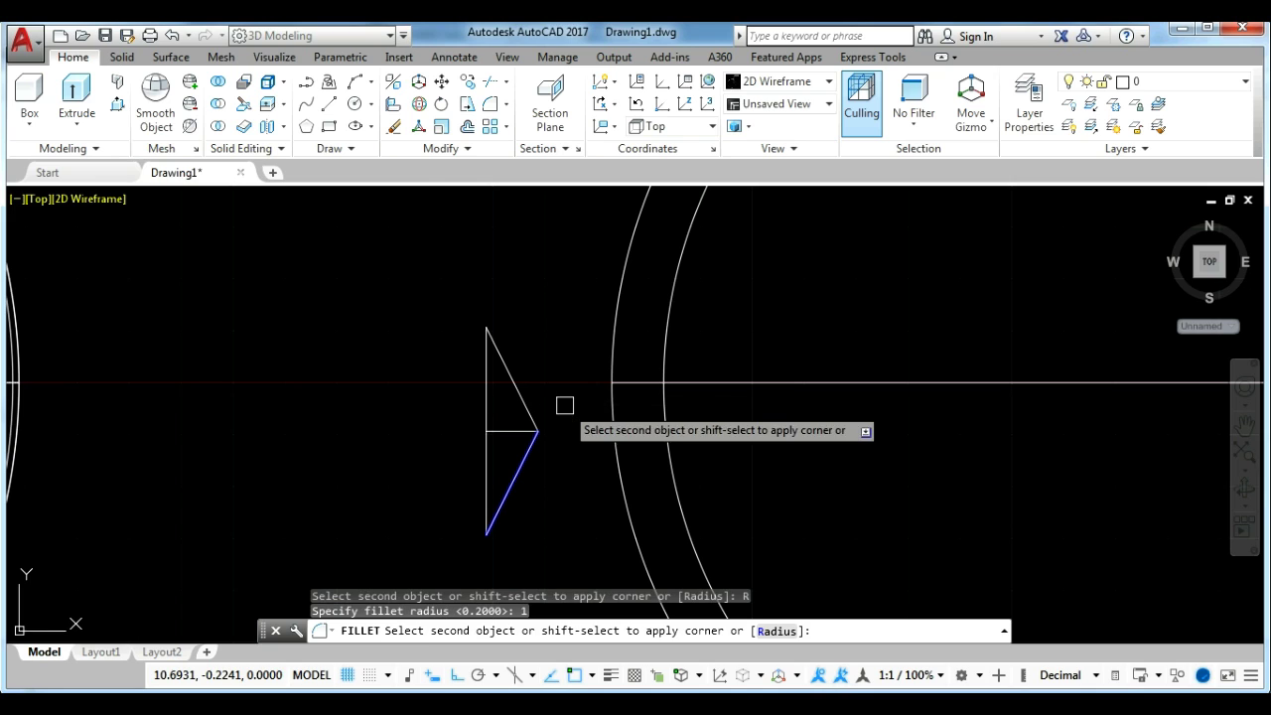
click(525, 402)
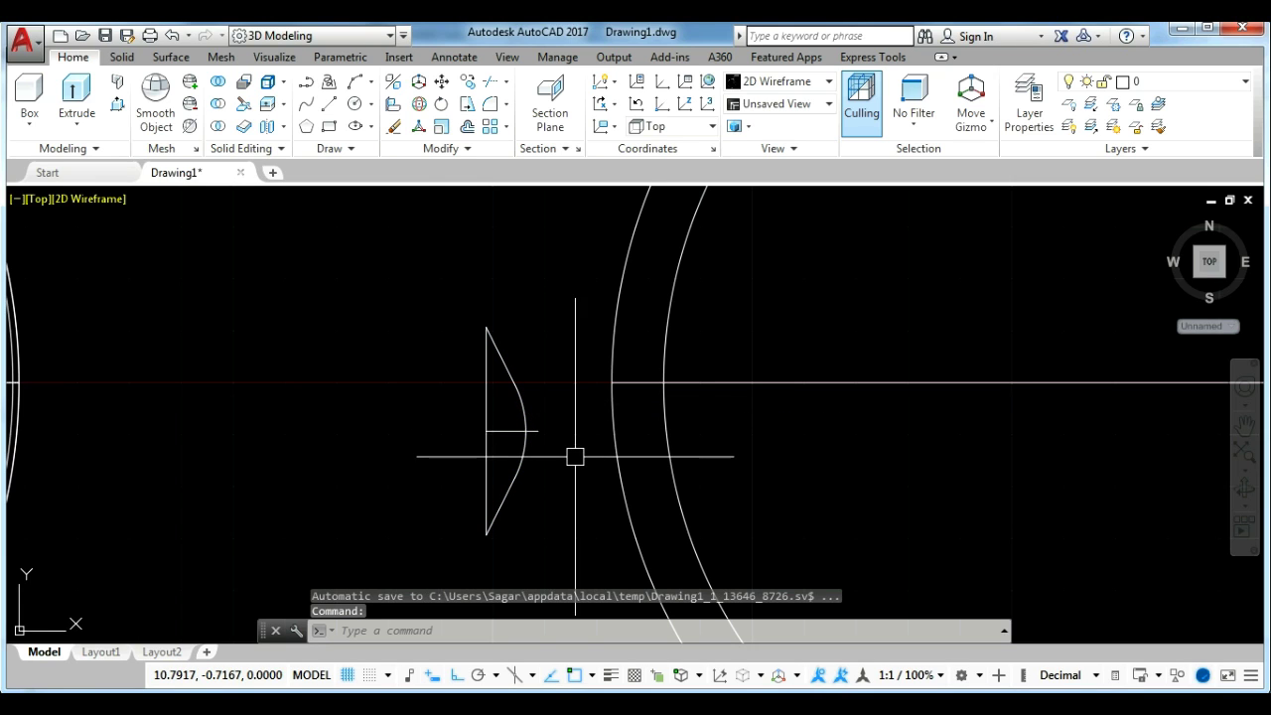
Remove the inner horizontal line and join the outline segments into one polyline.
click(537, 430)
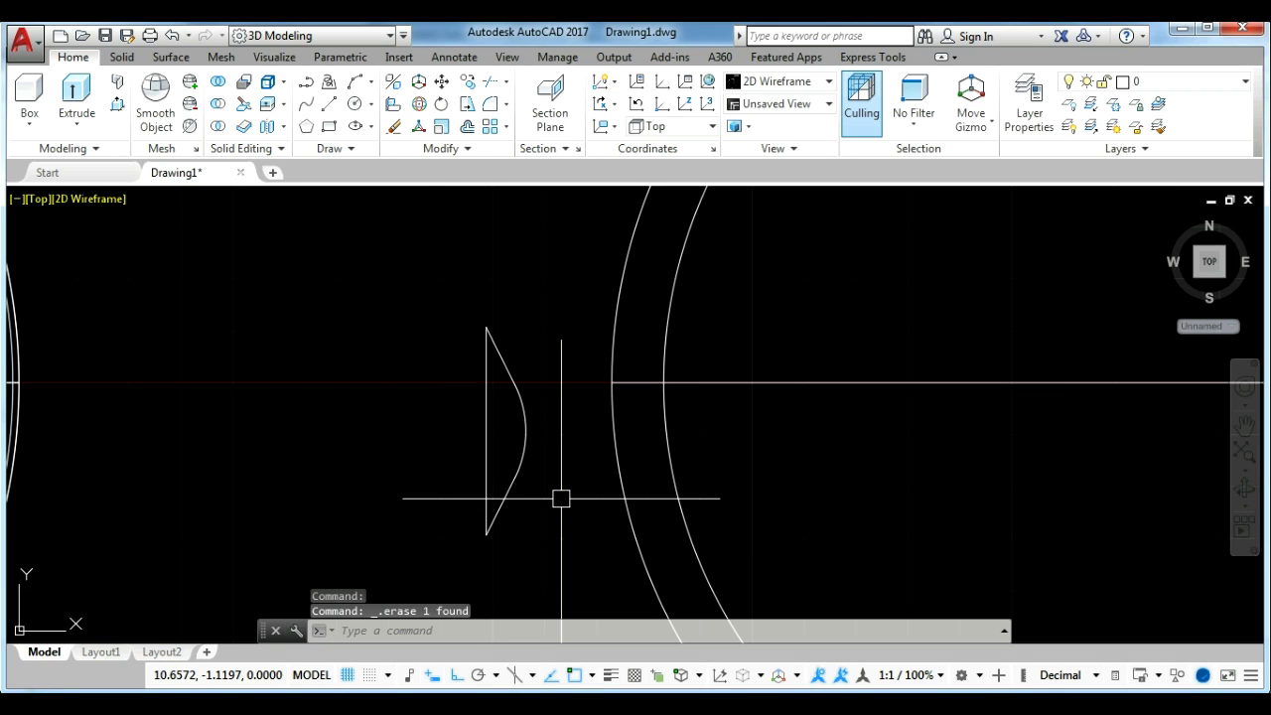
text(join)
key(Return)
click(552, 531)
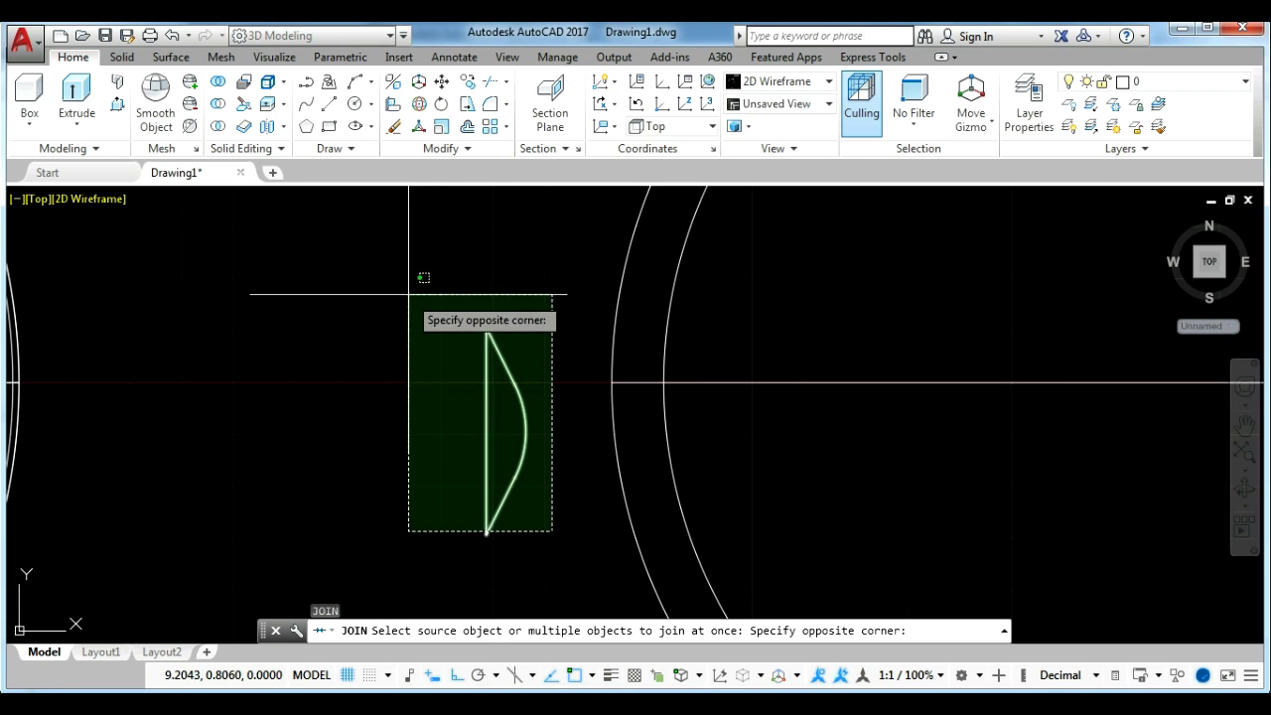
click(408, 294)
click(527, 519)
click(454, 470)
key(Return)
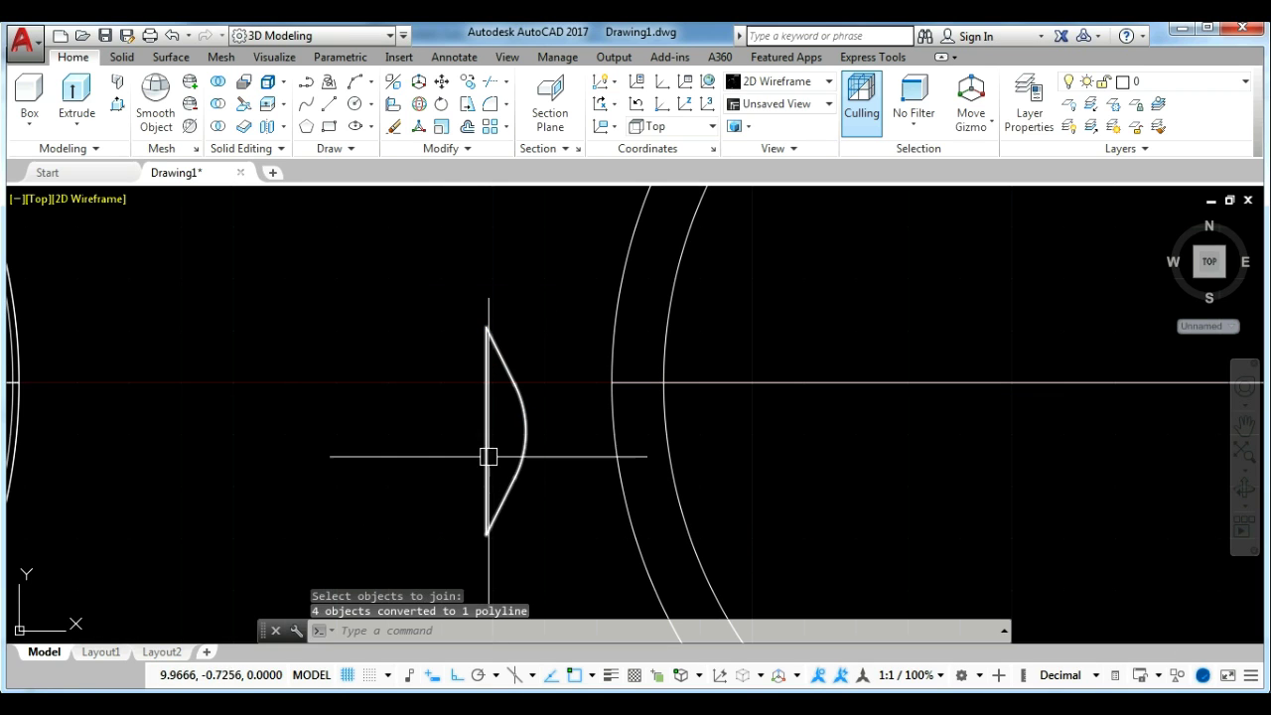
click(488, 457)
Move the rounded profile onto the circle's edge and switch to the Front view.
key(Return)
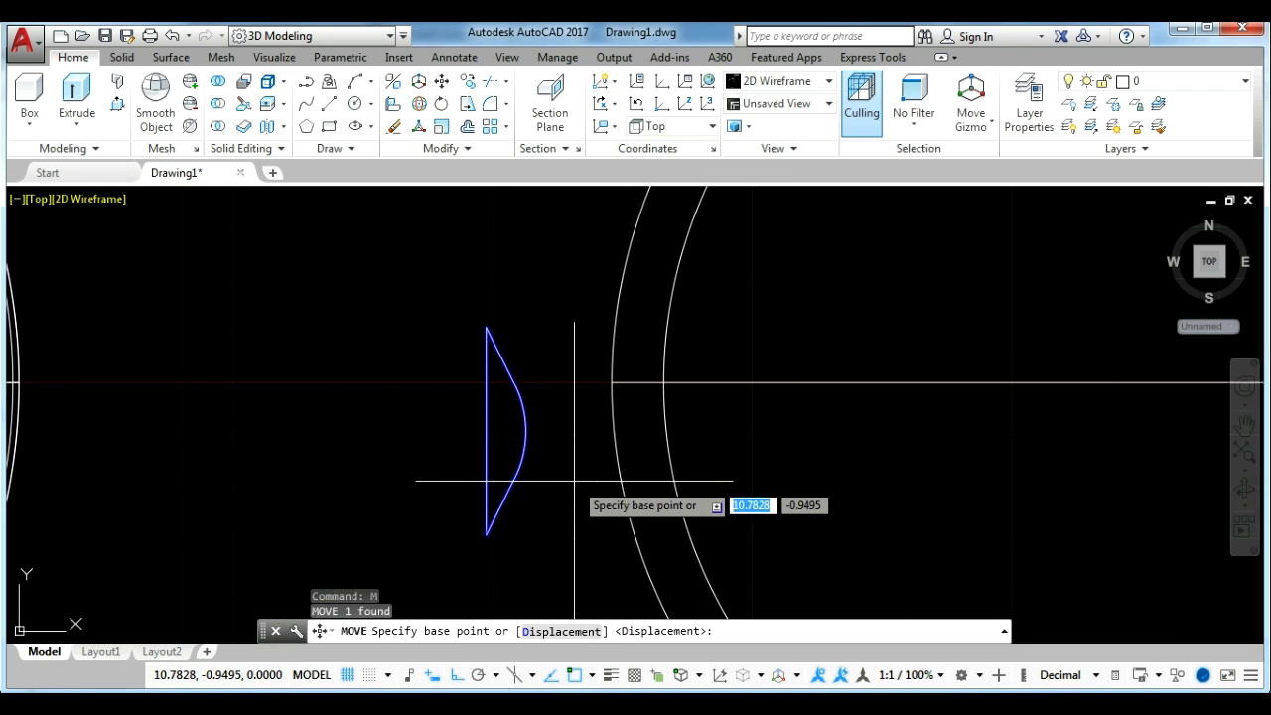
click(486, 430)
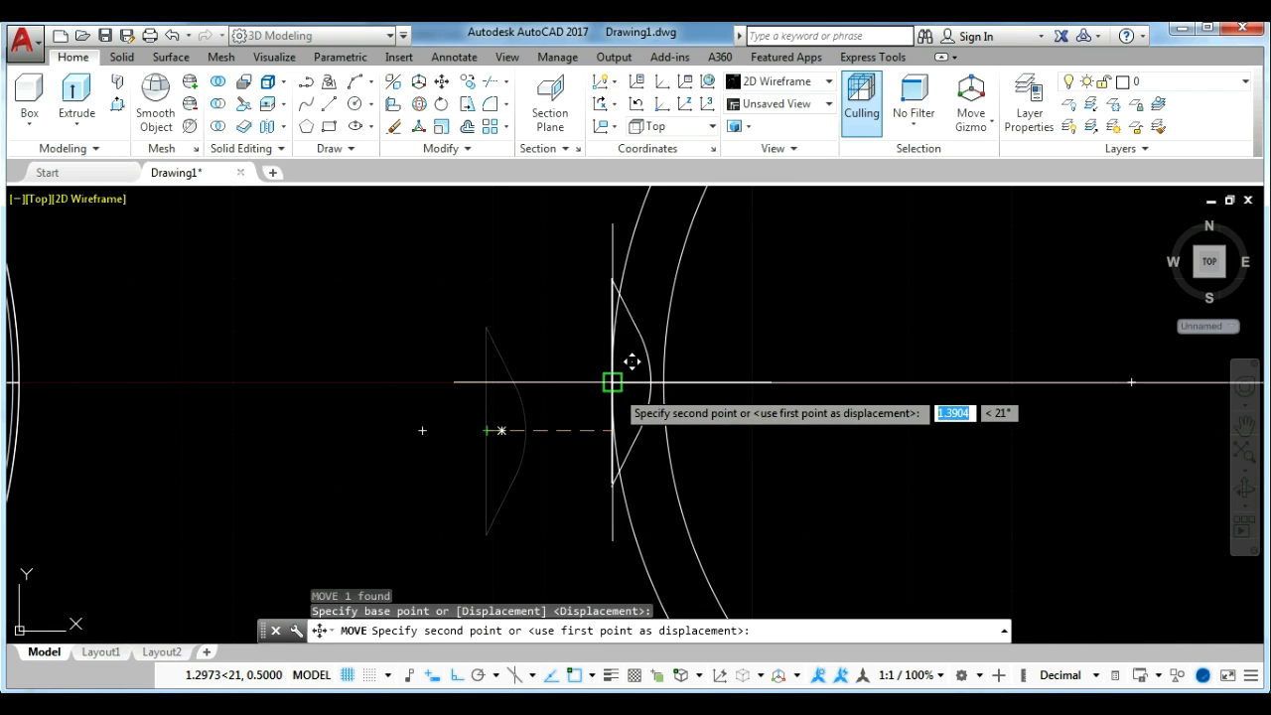
click(613, 383)
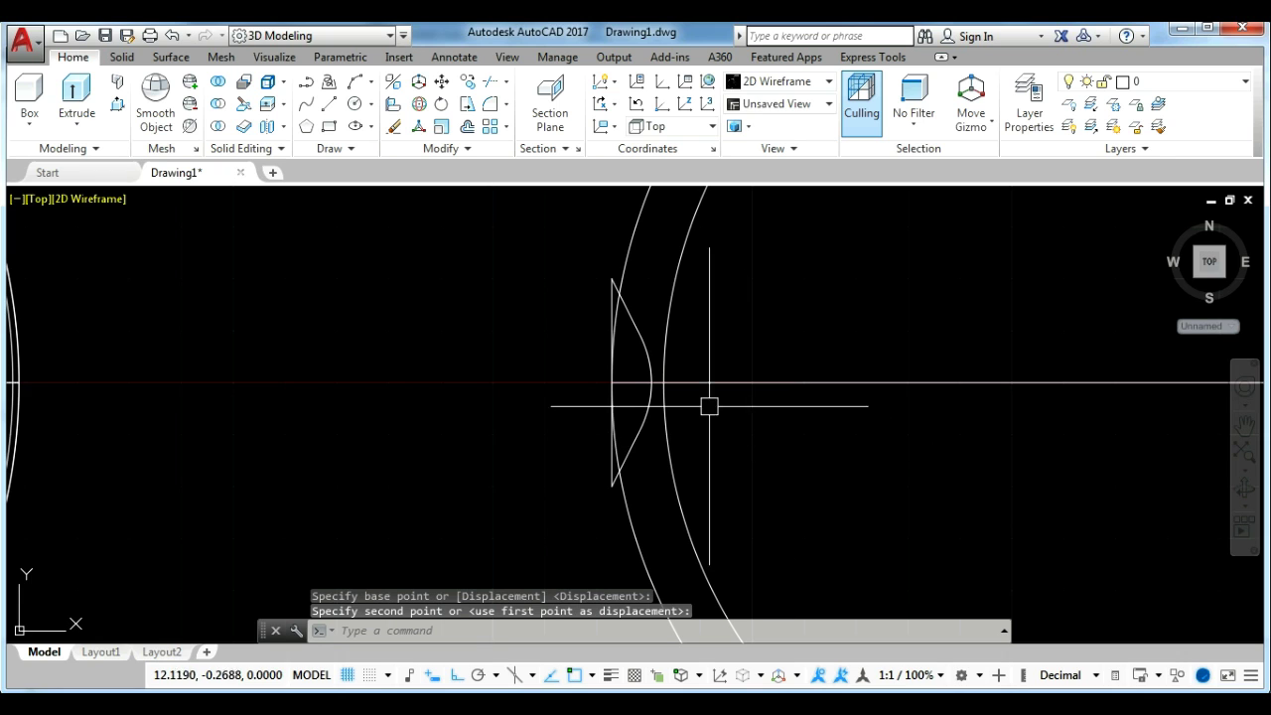
scroll(694, 392, down, 1)
scroll(725, 412, down, 1)
scroll(695, 420, down, 1)
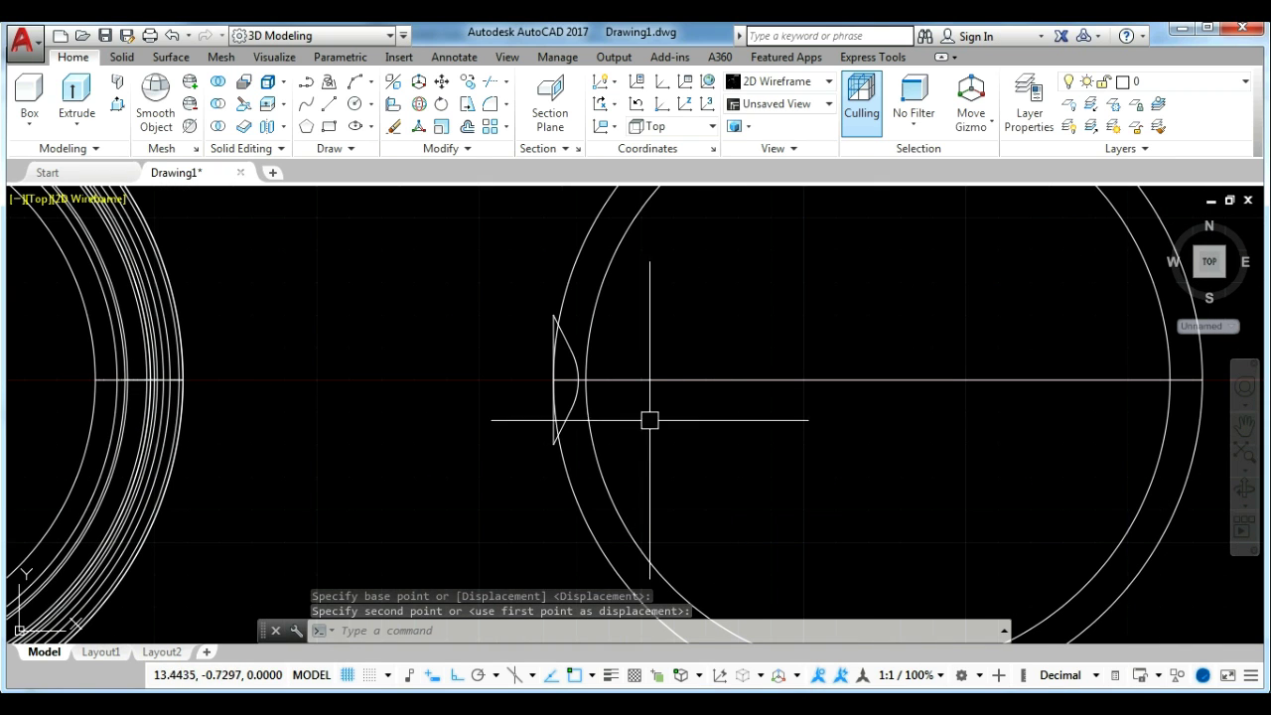
click(38, 199)
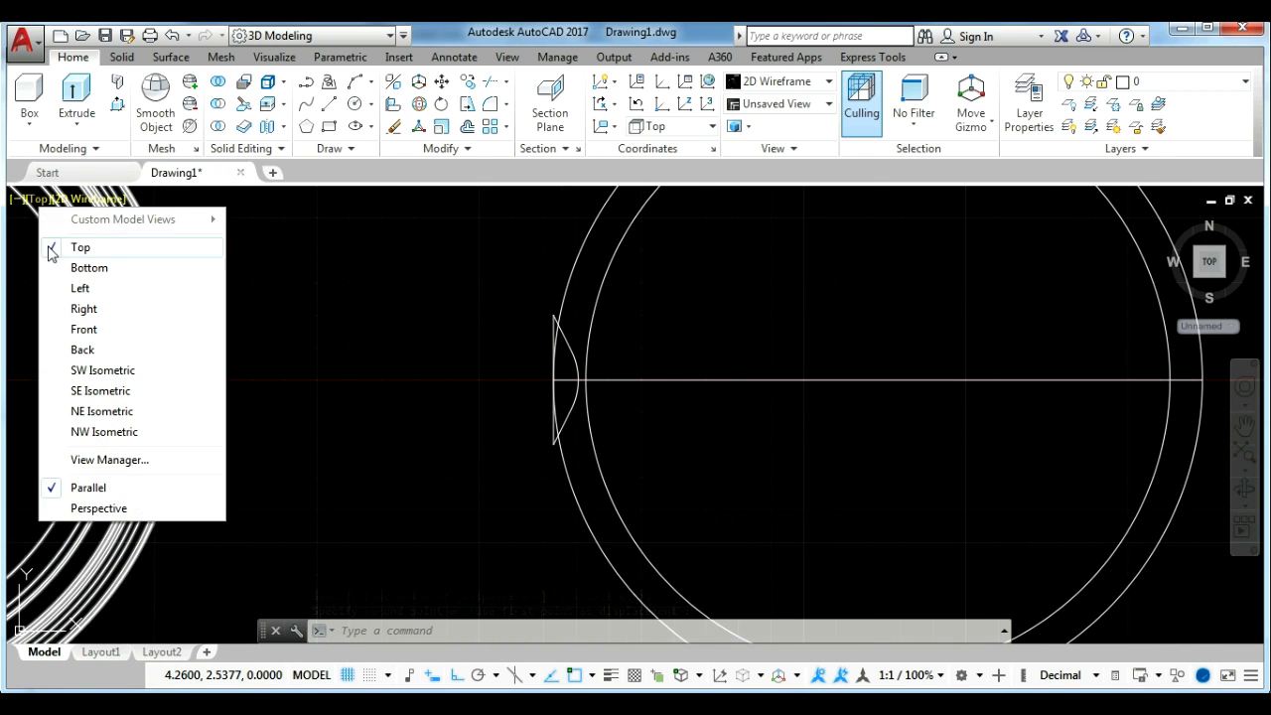
click(84, 329)
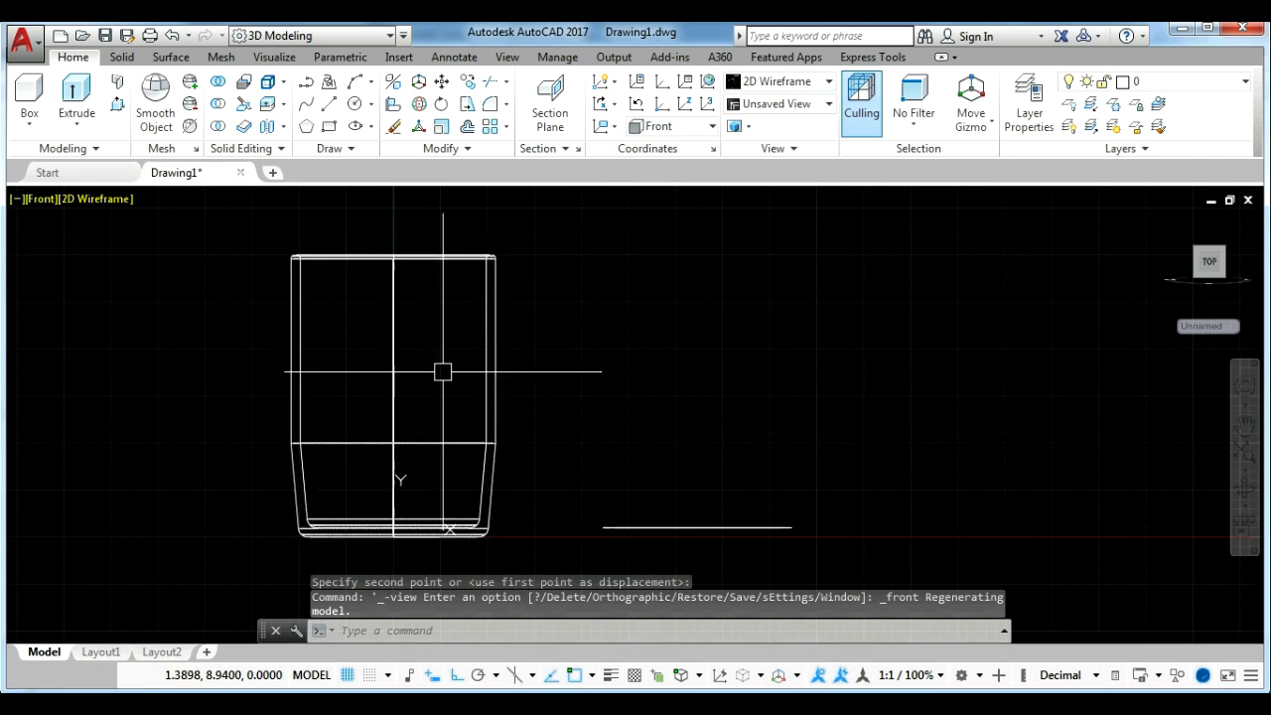
scroll(560, 474, up, 3)
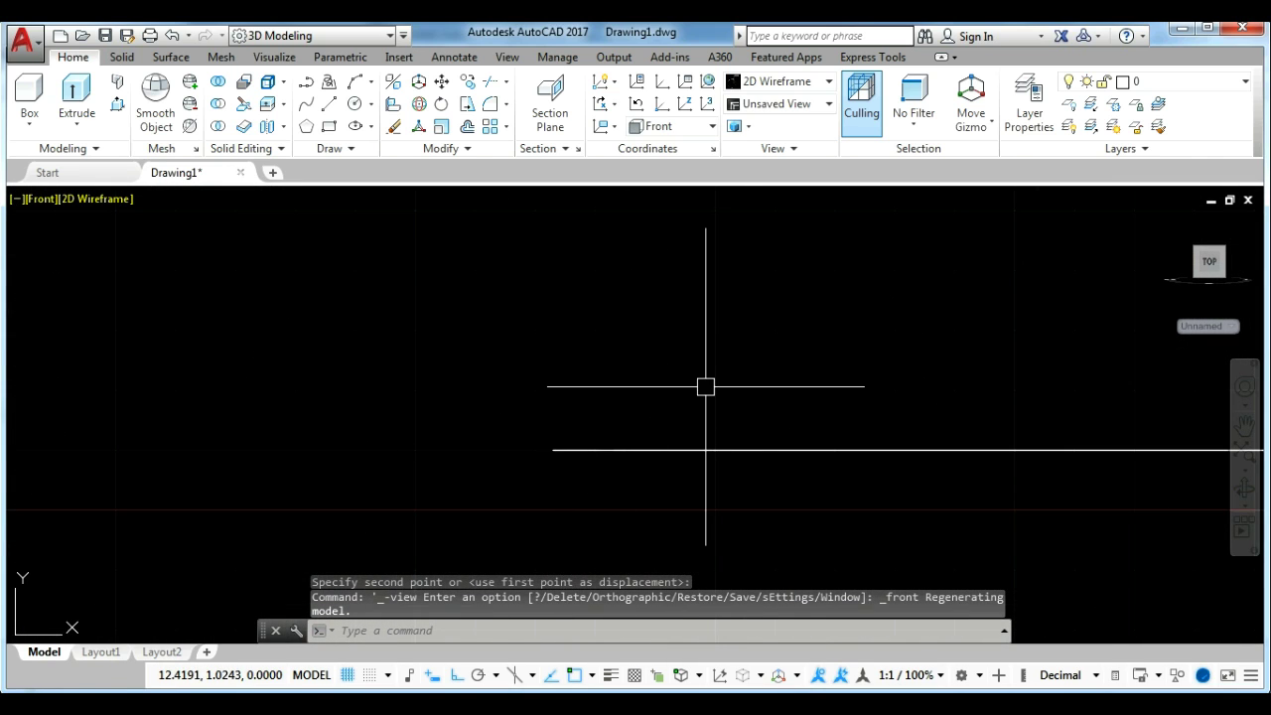
text(L)
With Ortho off, draw a 5-unit line rising at 95° from the base line's end.
key(Return)
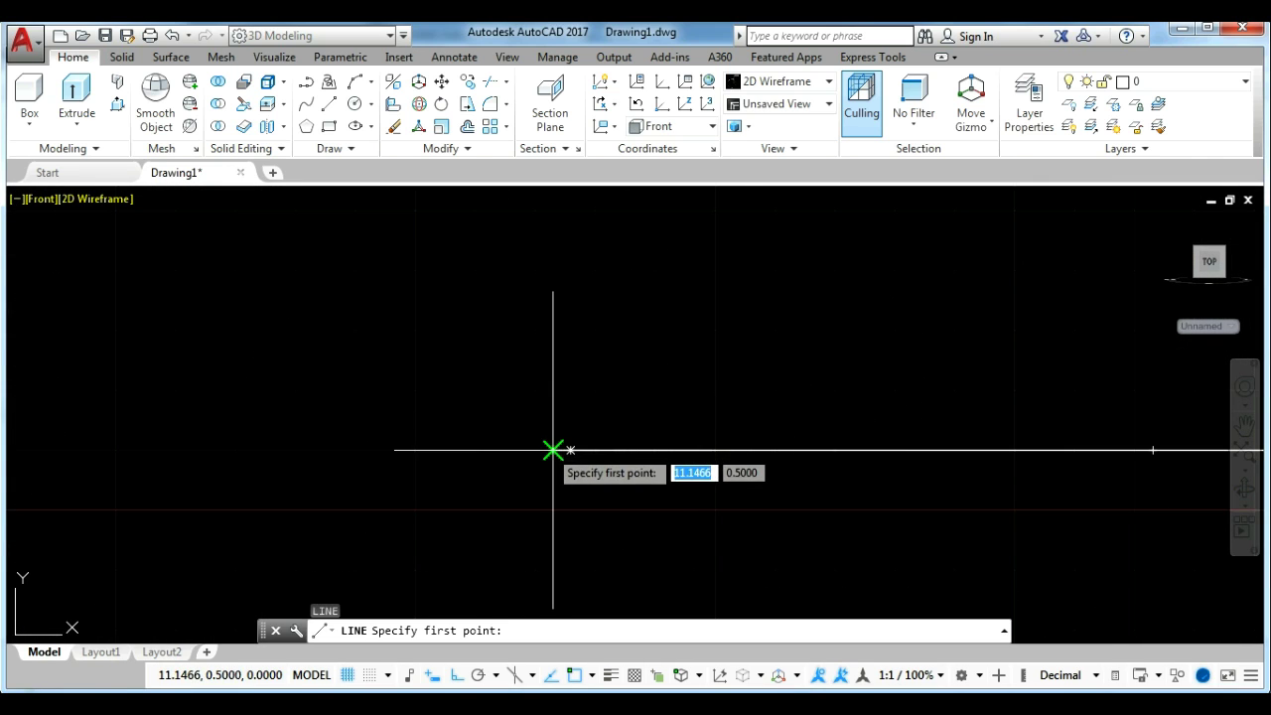
click(554, 450)
scroll(553, 449, down, 1)
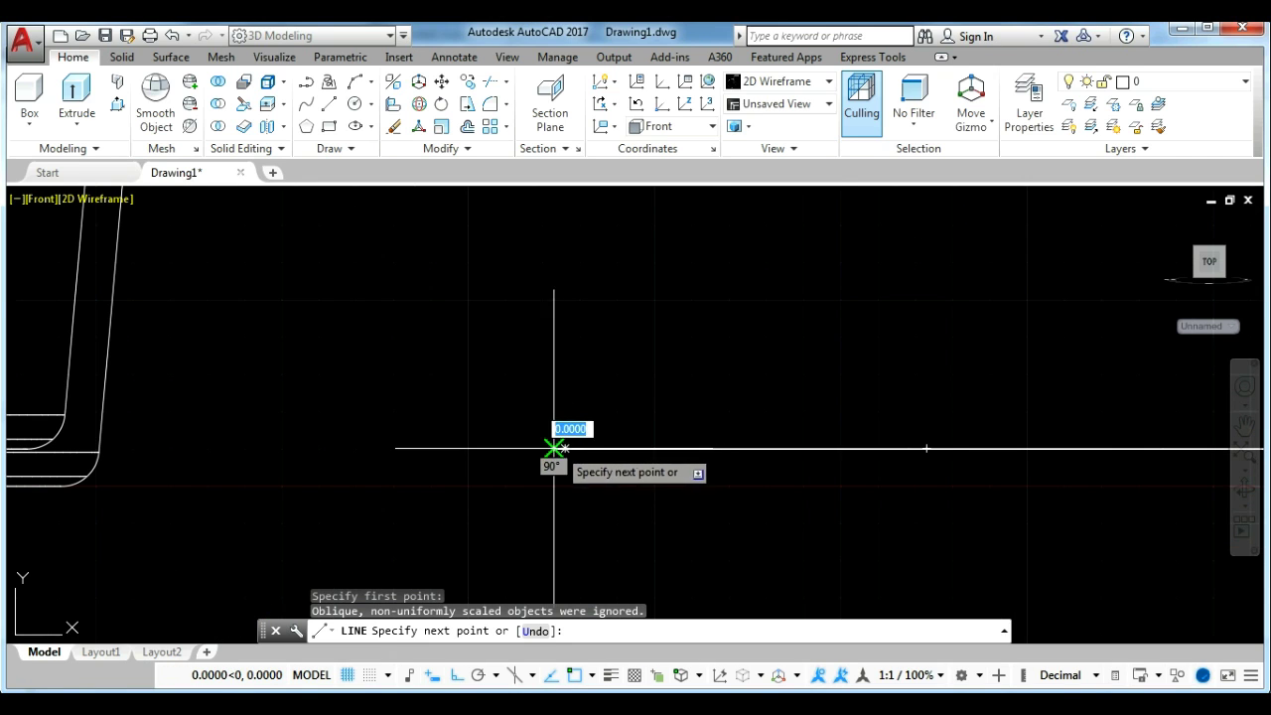
key(F8)
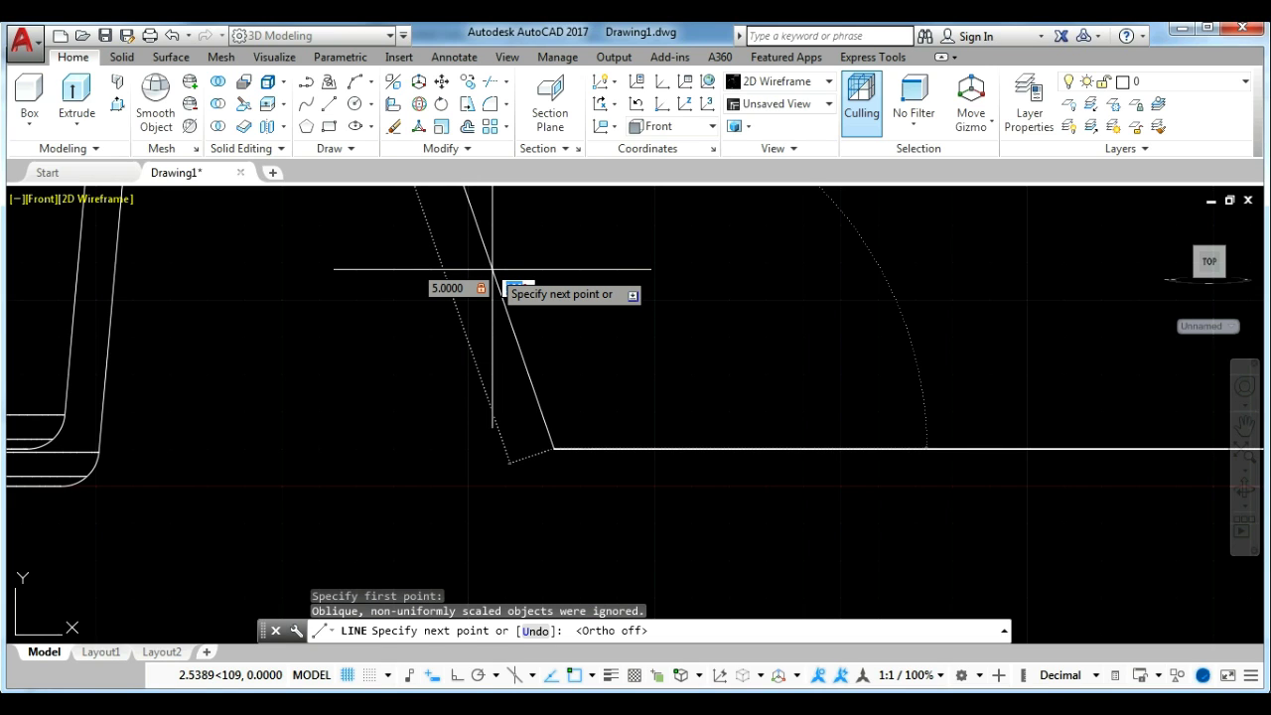
click(519, 288)
text(95)
key(Return)
key(Escape)
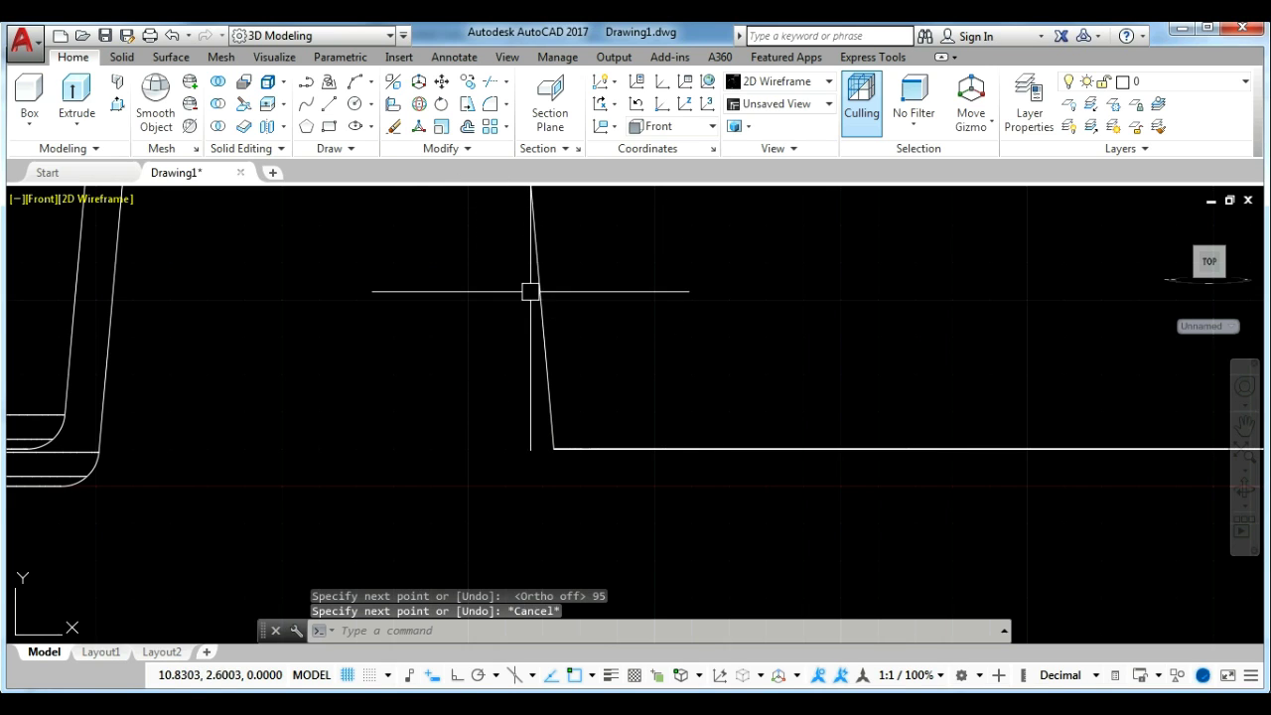
scroll(593, 365, up, 1)
middle_drag(593, 366, 583, 468)
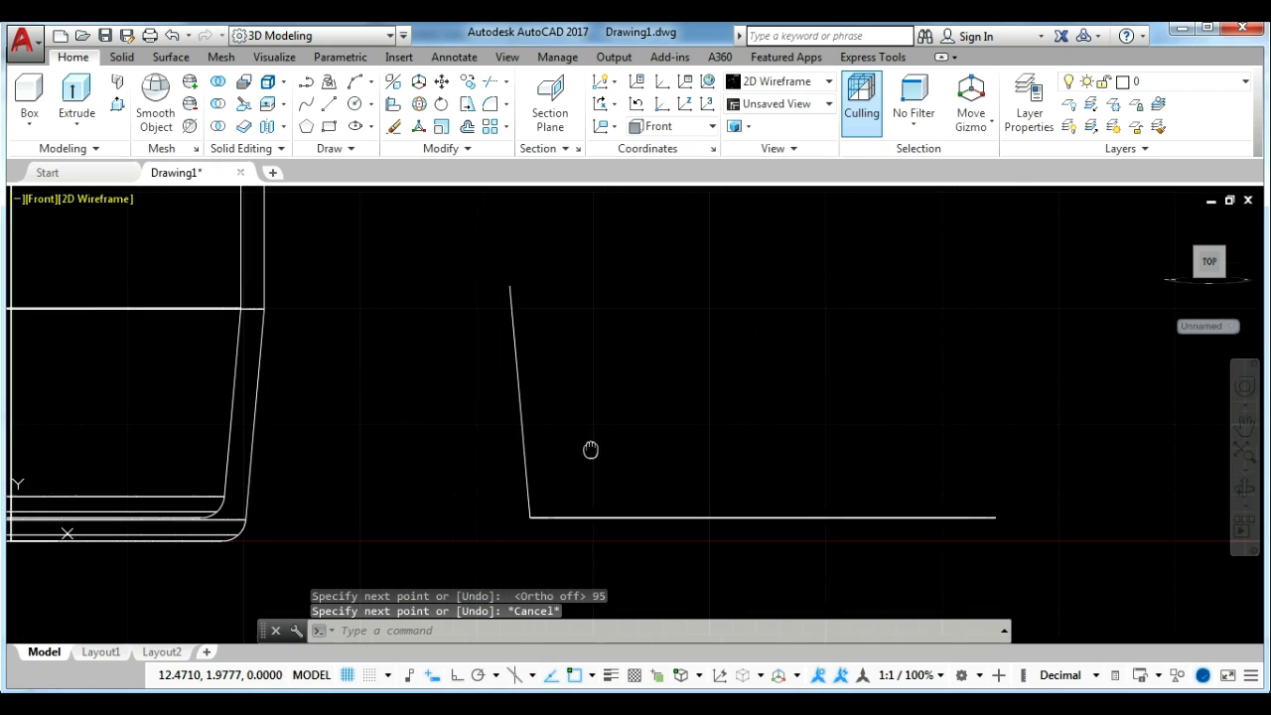
click(1246, 492)
From a 3D viewing angle, draw a line from the profile's corner to the tilted line's top end.
drag(1036, 474, 1026, 496)
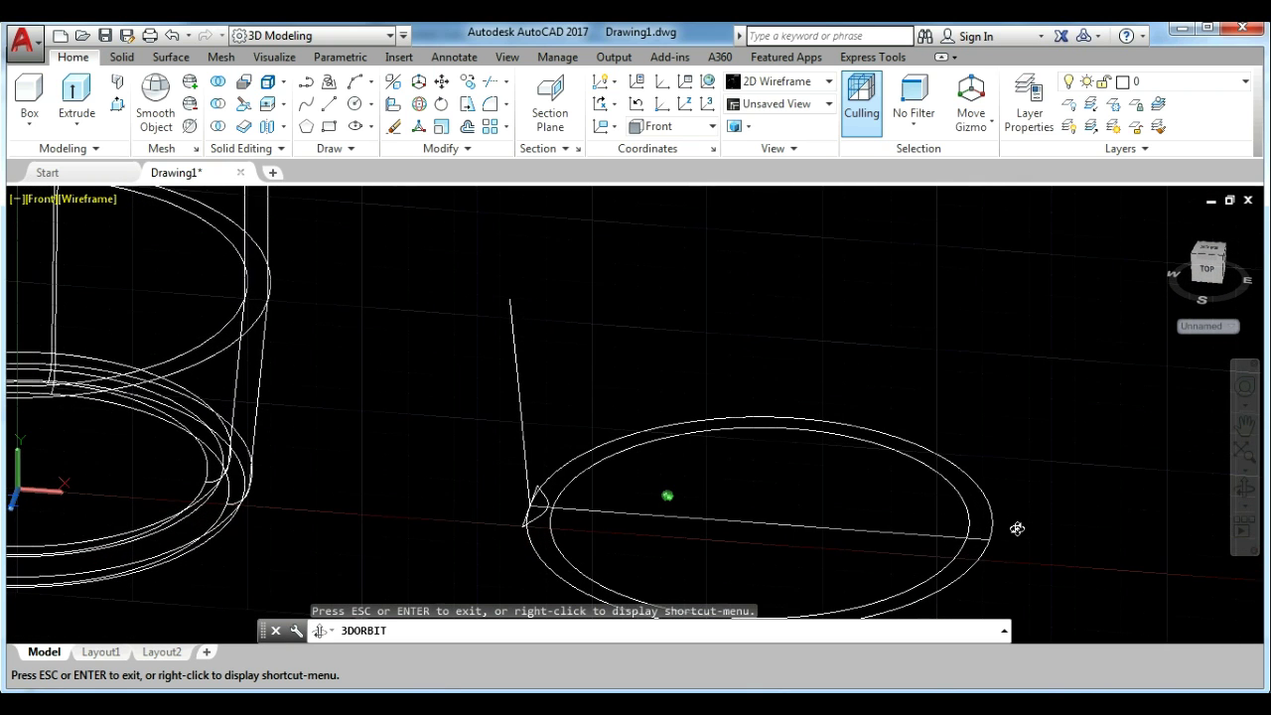
drag(1020, 526, 510, 434)
key(Escape)
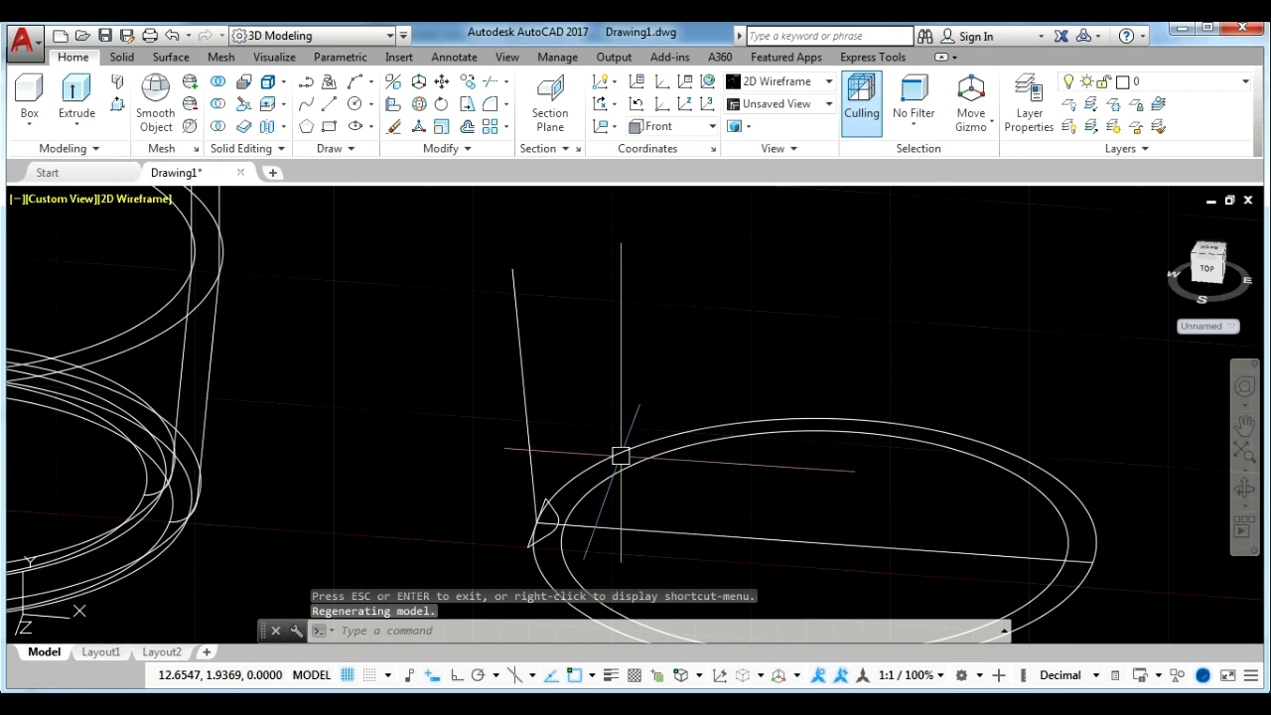
text(L)
key(Return)
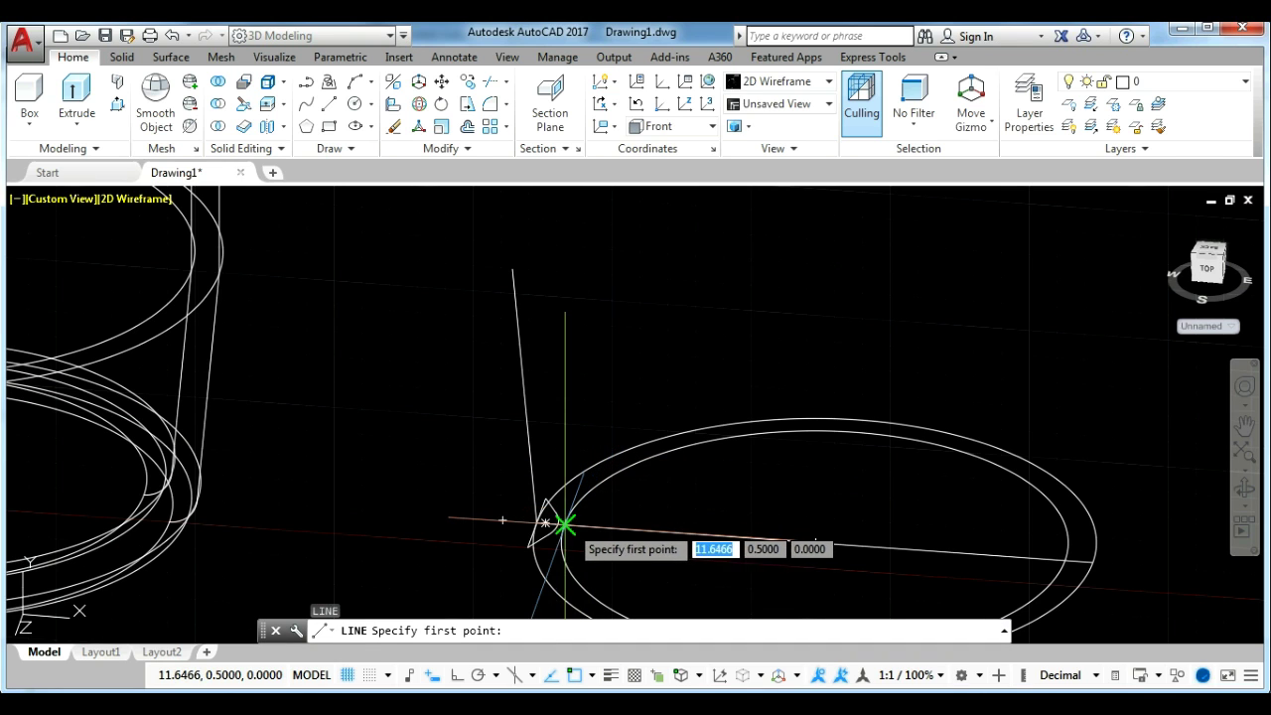
click(559, 526)
click(512, 270)
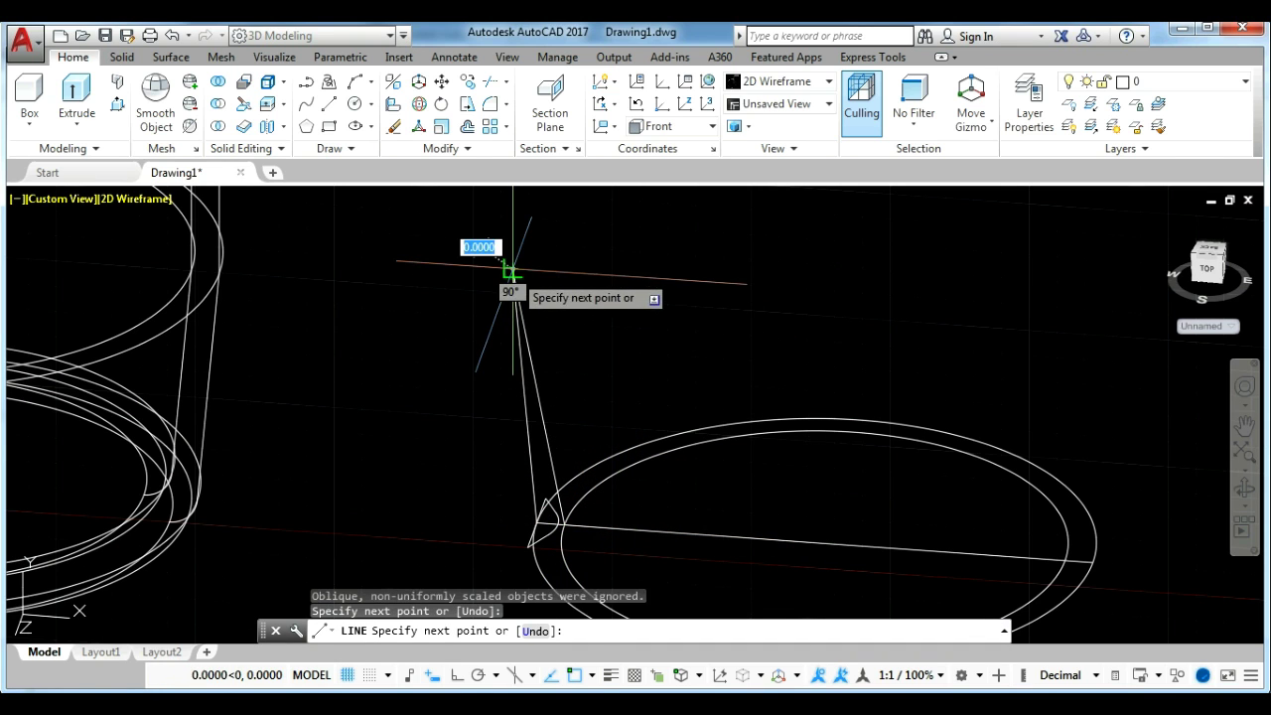
key(Escape)
scroll(578, 418, up, 3)
middle_drag(602, 463, 616, 447)
text(EXT)
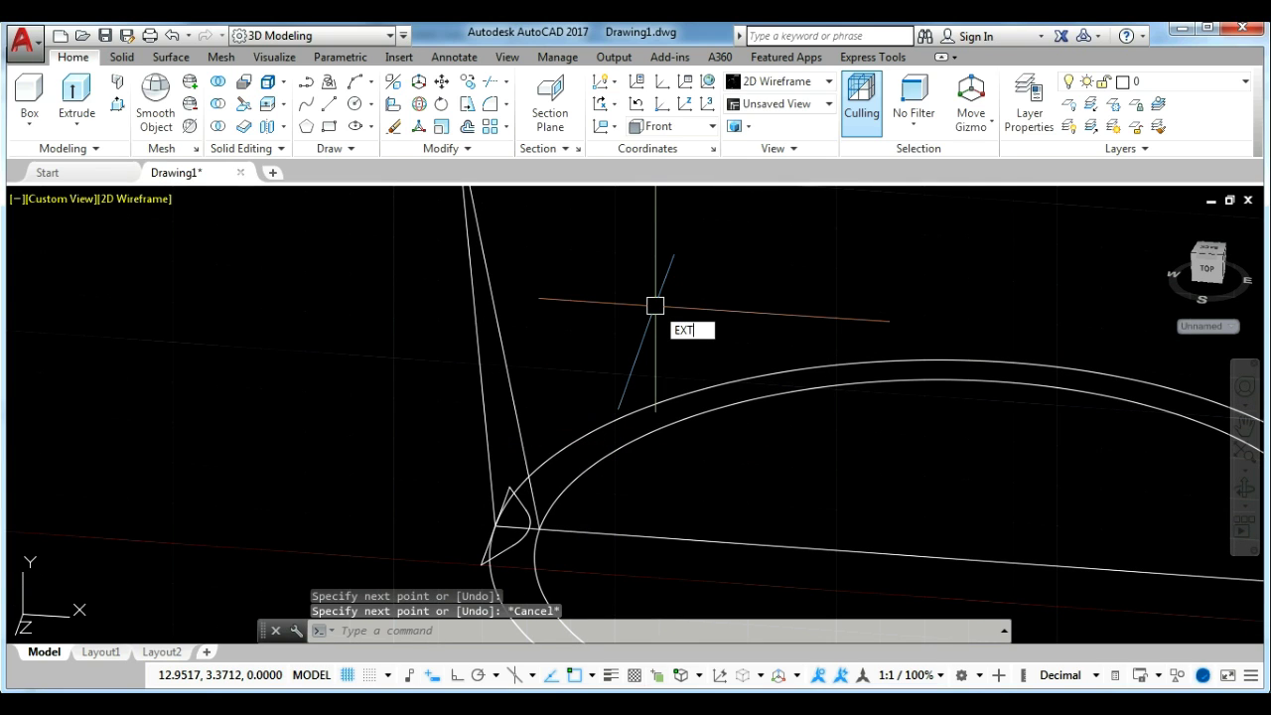
Extrude the rounded profile along the tilted line into a slanted rib.
key(Return)
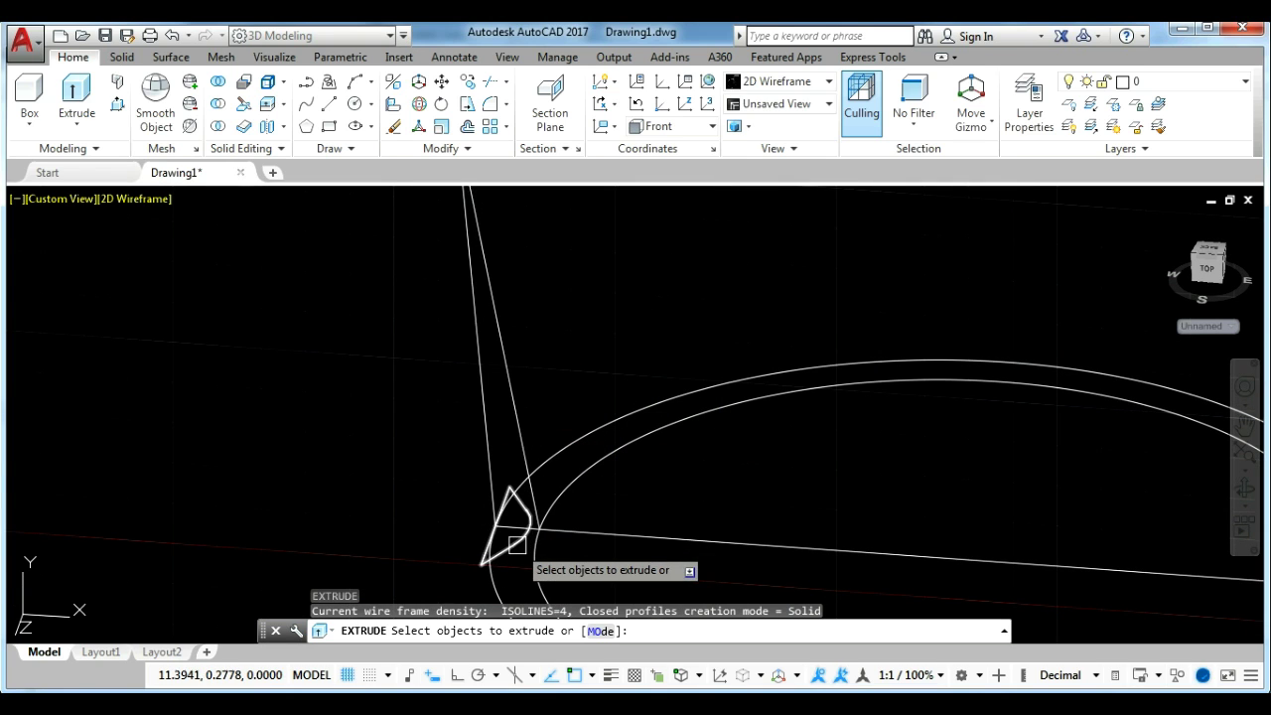
click(516, 544)
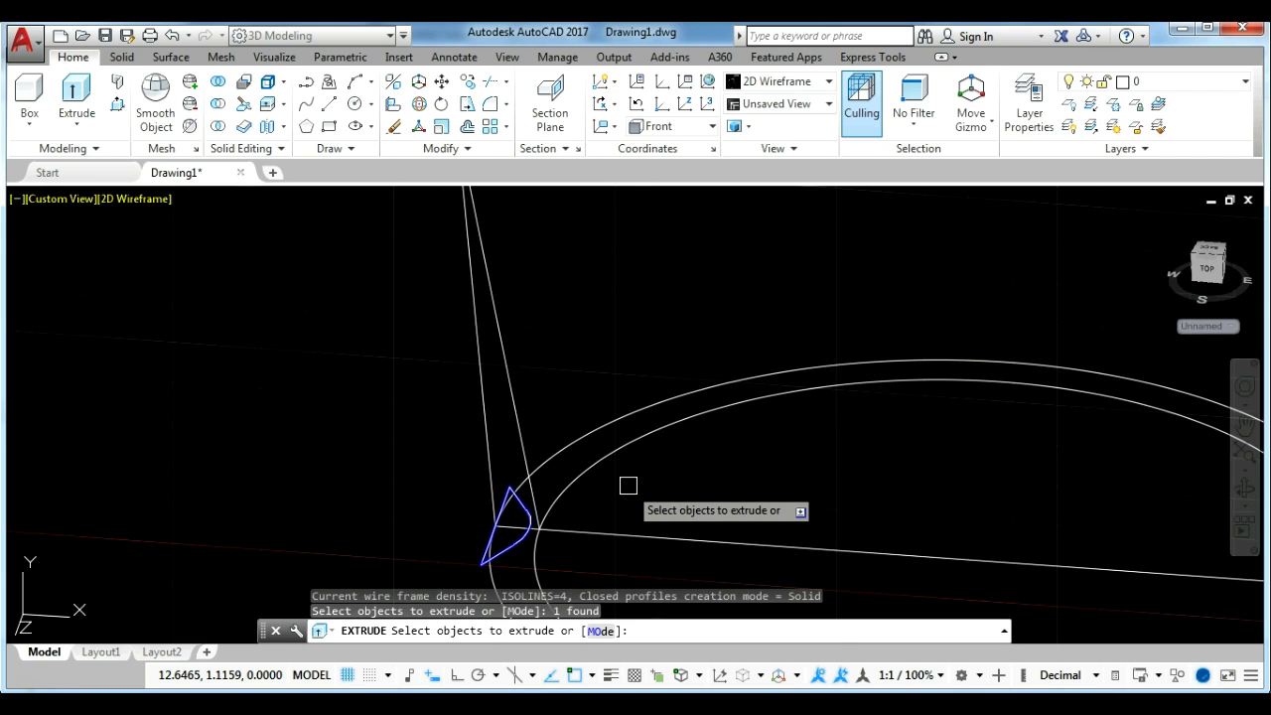
key(Return)
text(P)
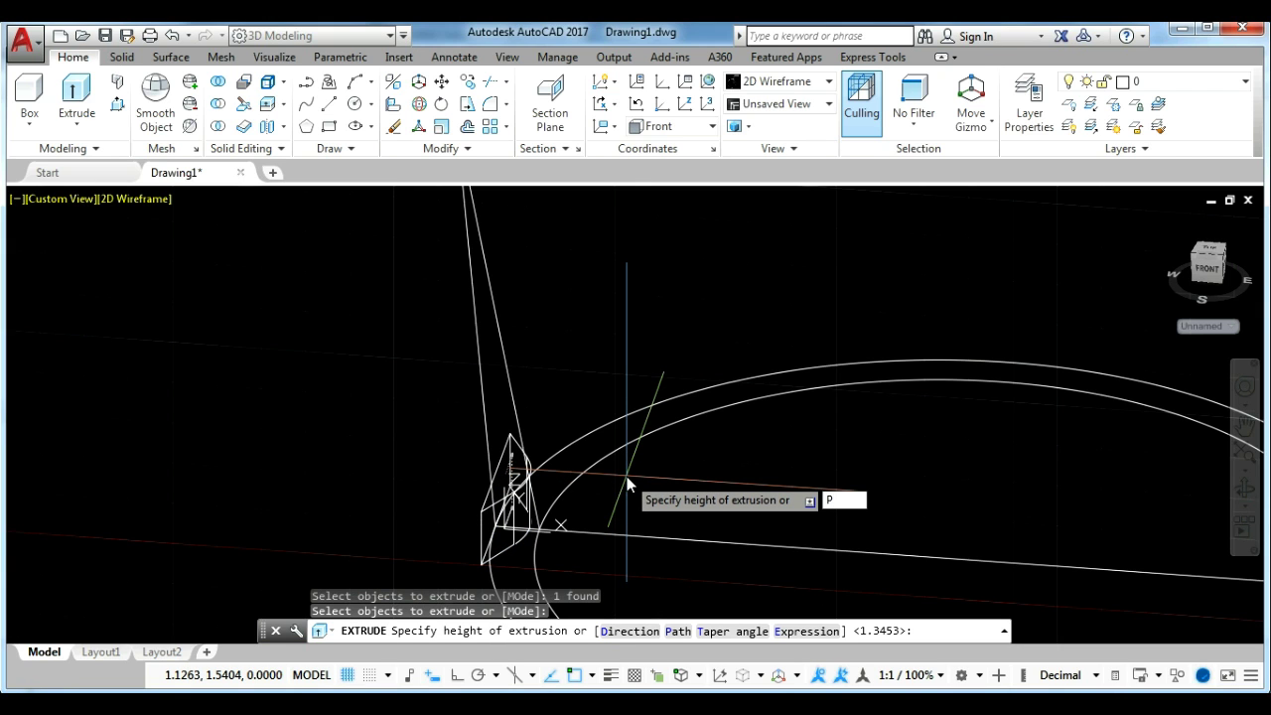
key(Return)
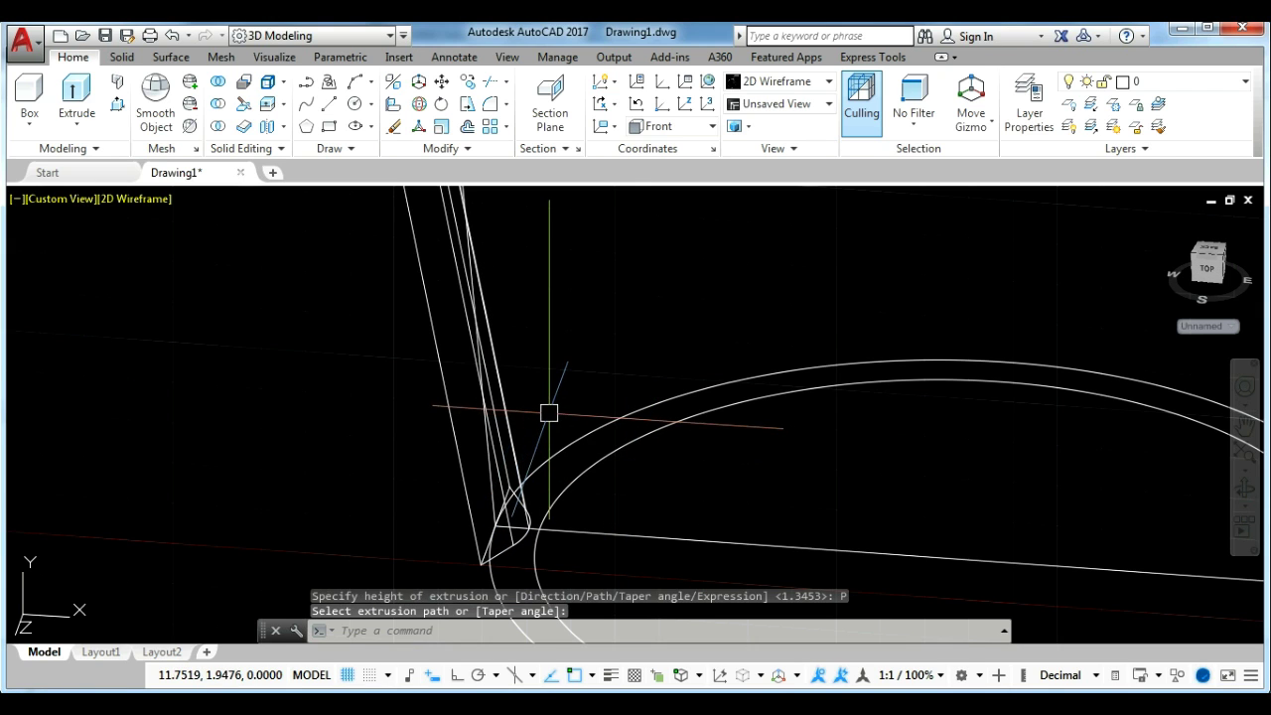
scroll(549, 413, down, 3)
scroll(692, 420, up, 1)
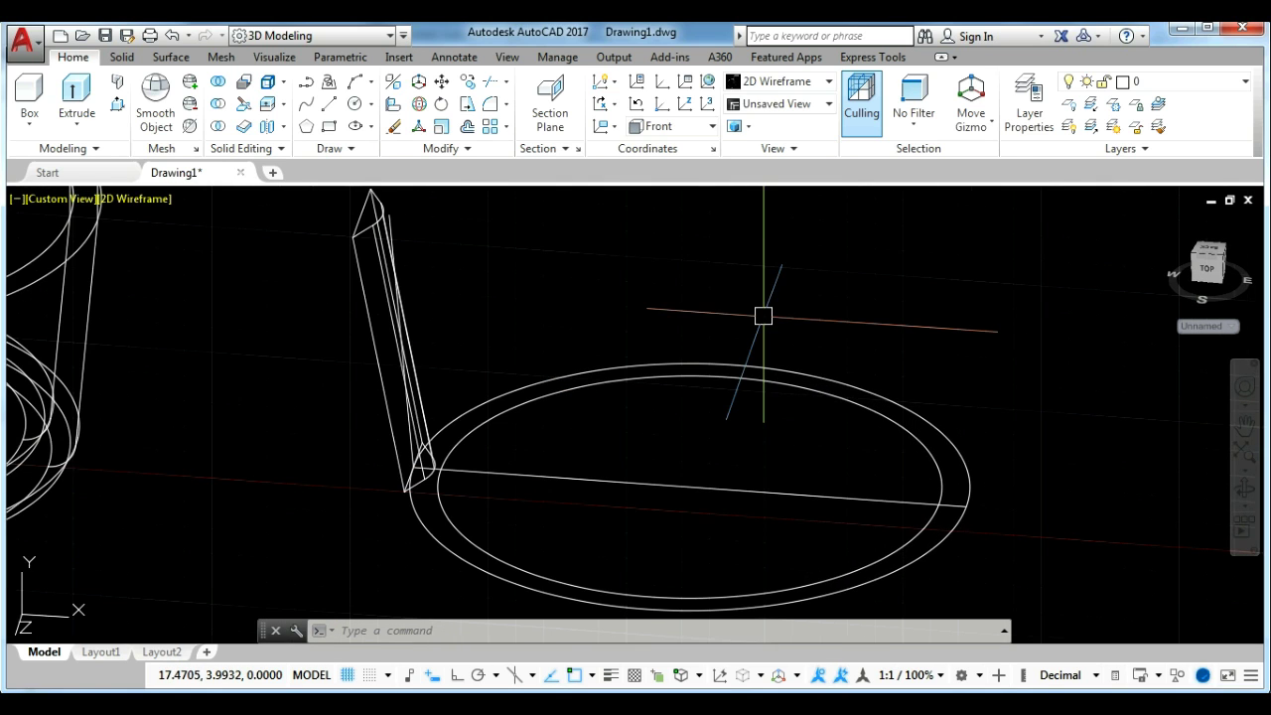
middle_drag(784, 325, 766, 326)
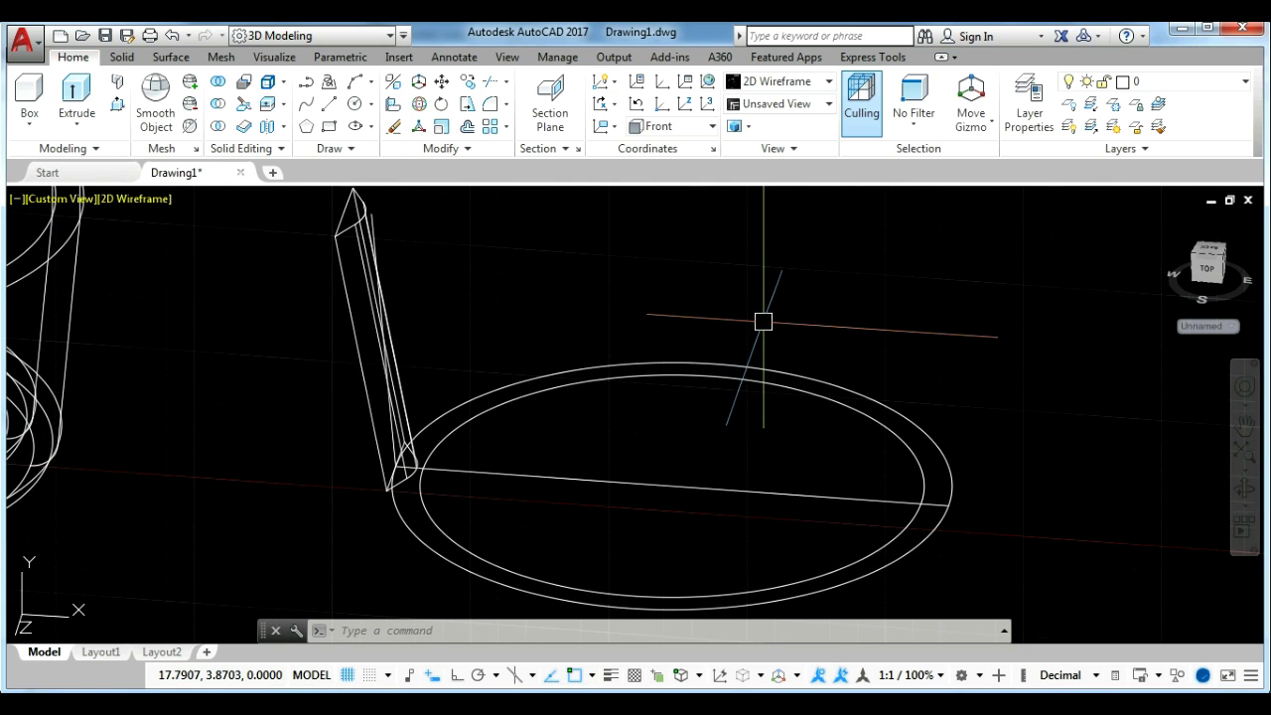
Set the UCS orientation to Top.
click(699, 129)
click(660, 174)
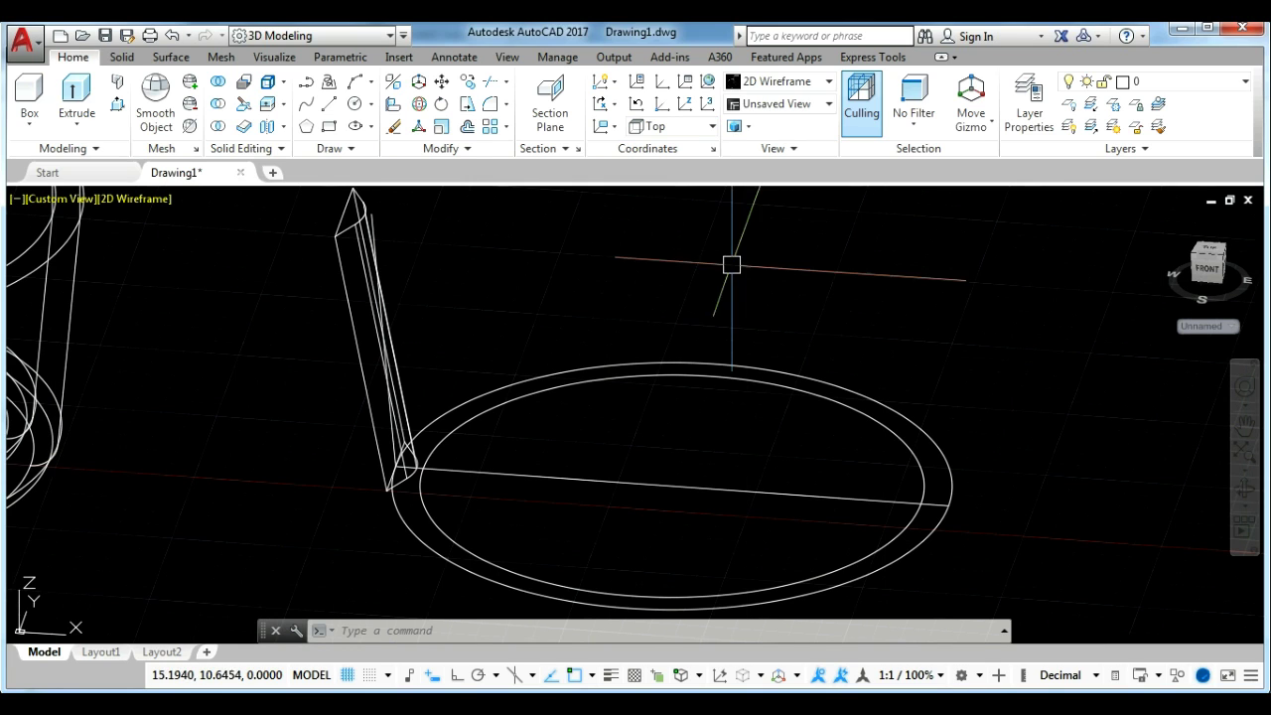
click(507, 127)
Polar-array the slanted rib into 10 copies centred on the circular ring.
click(501, 229)
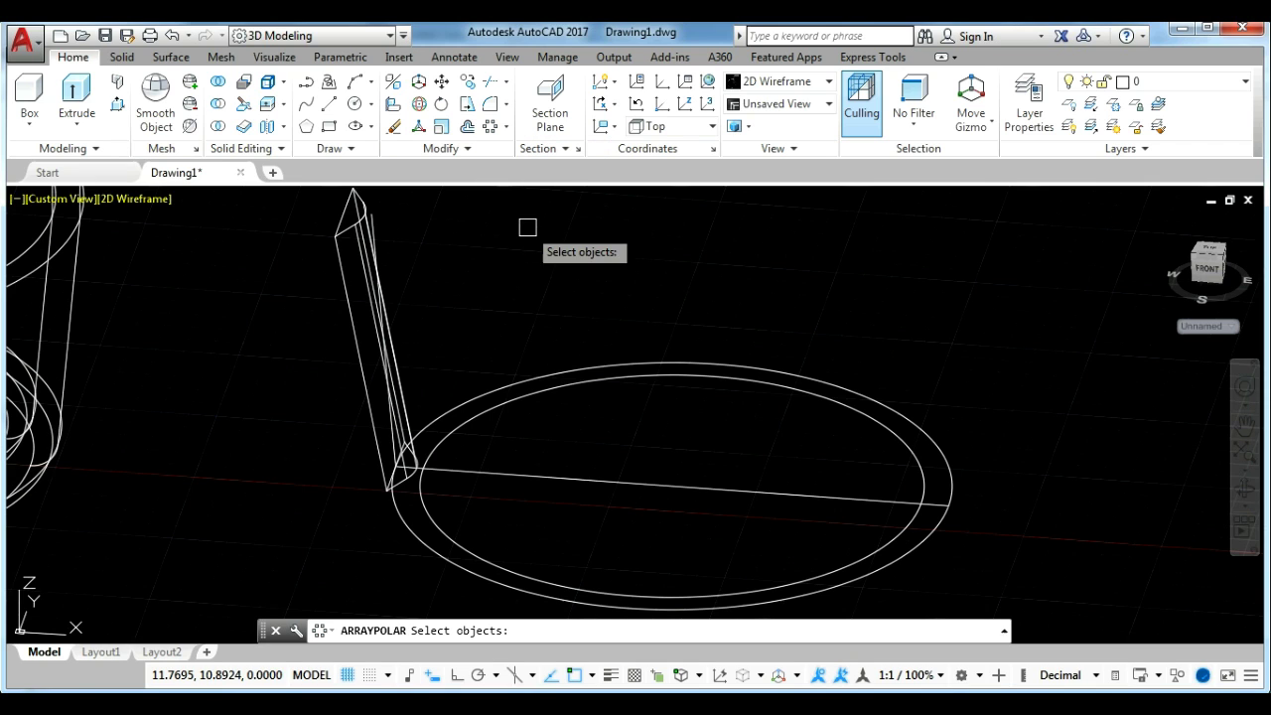
click(346, 281)
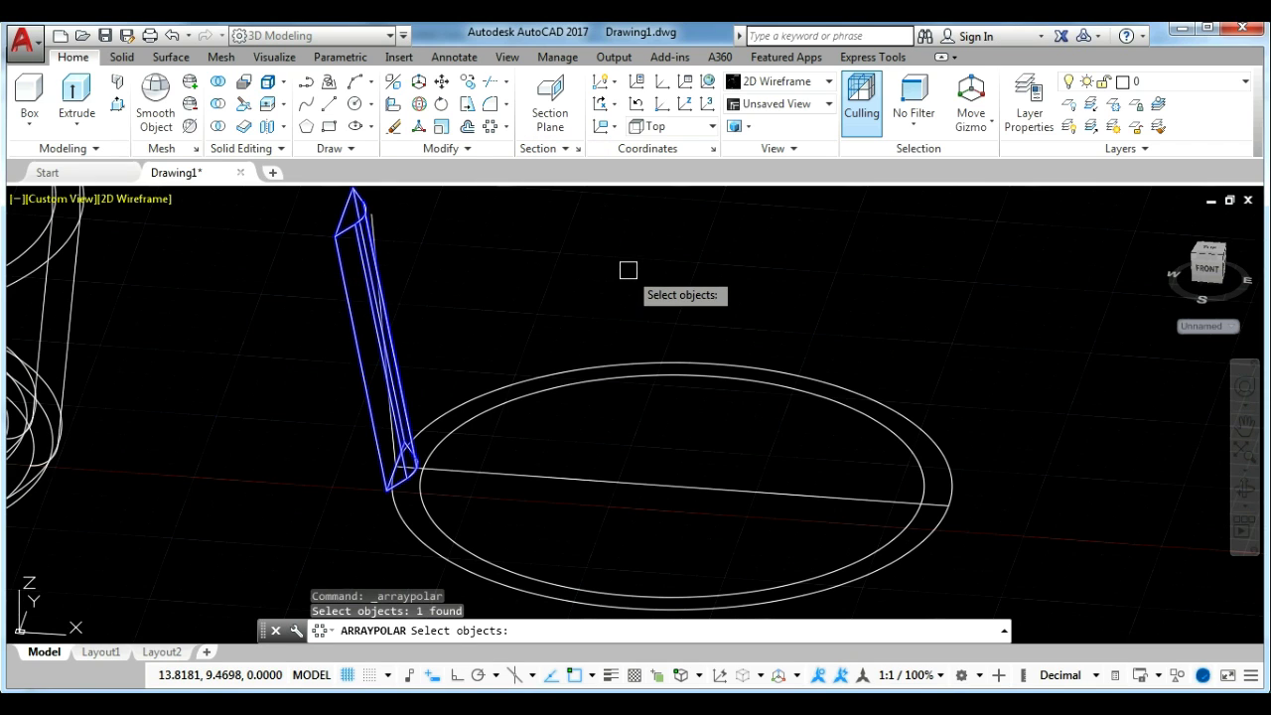
key(Return)
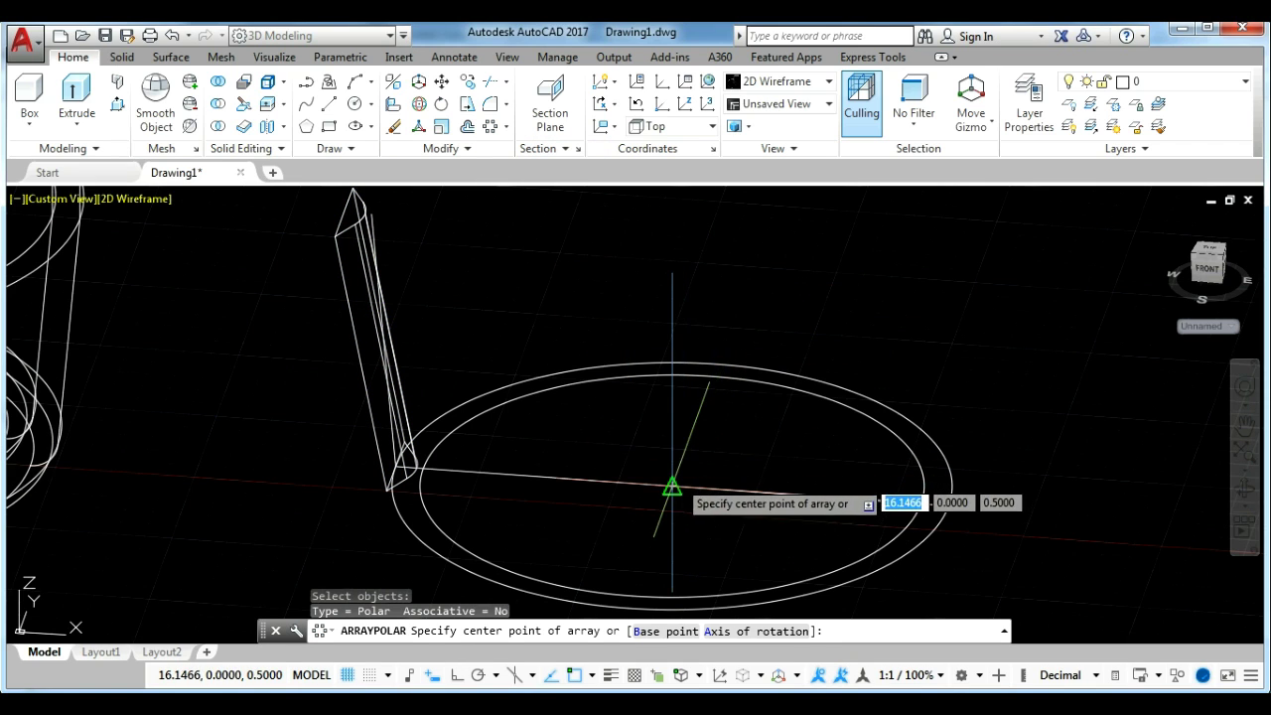
click(672, 486)
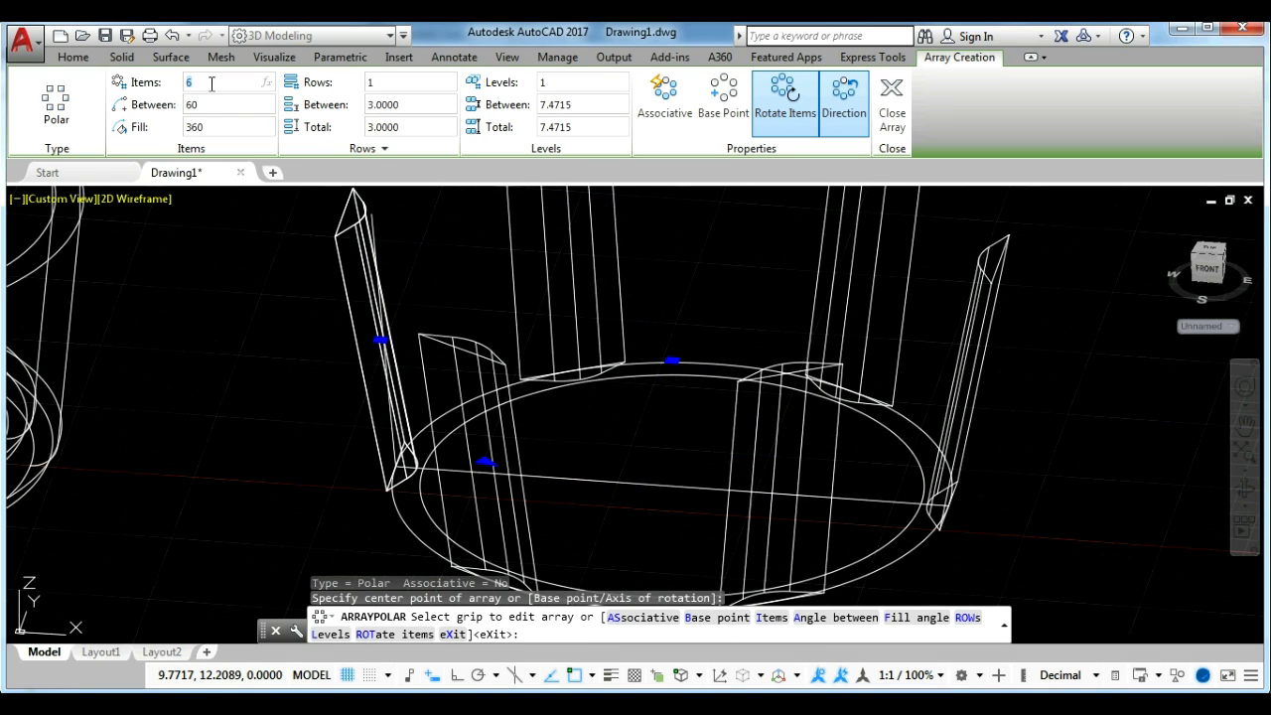
text(10)
key(Return)
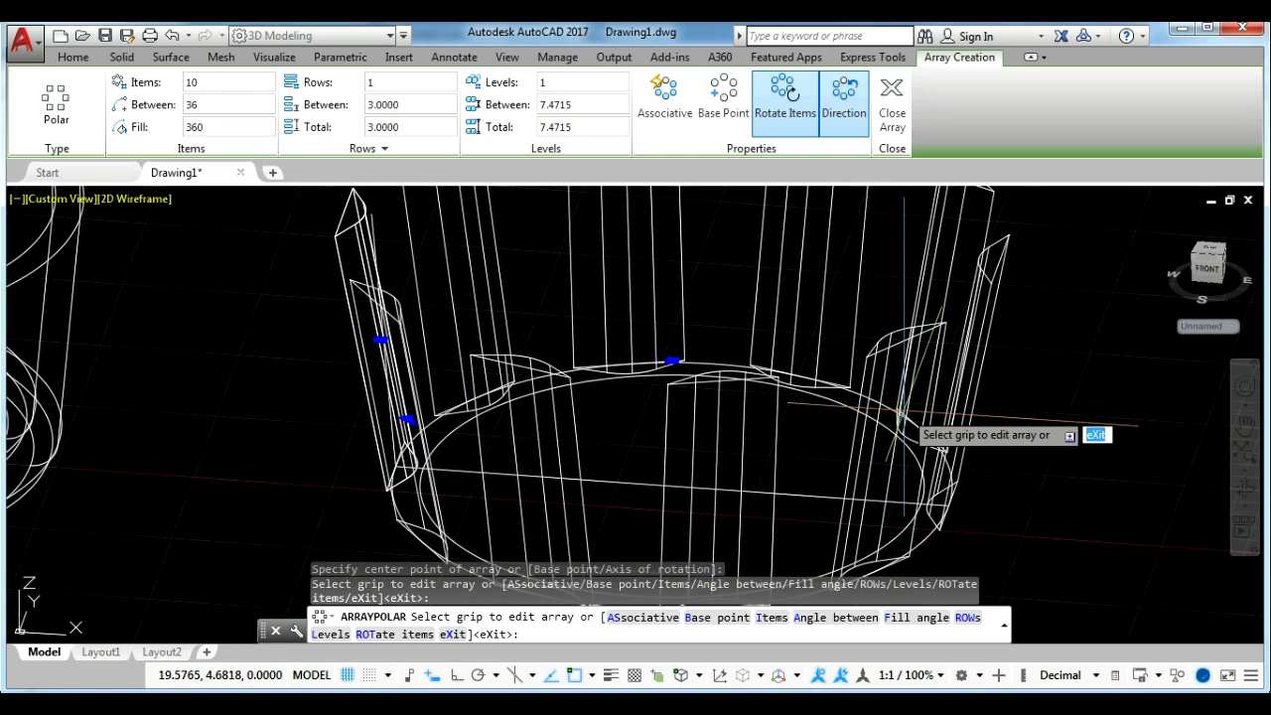
key(Return)
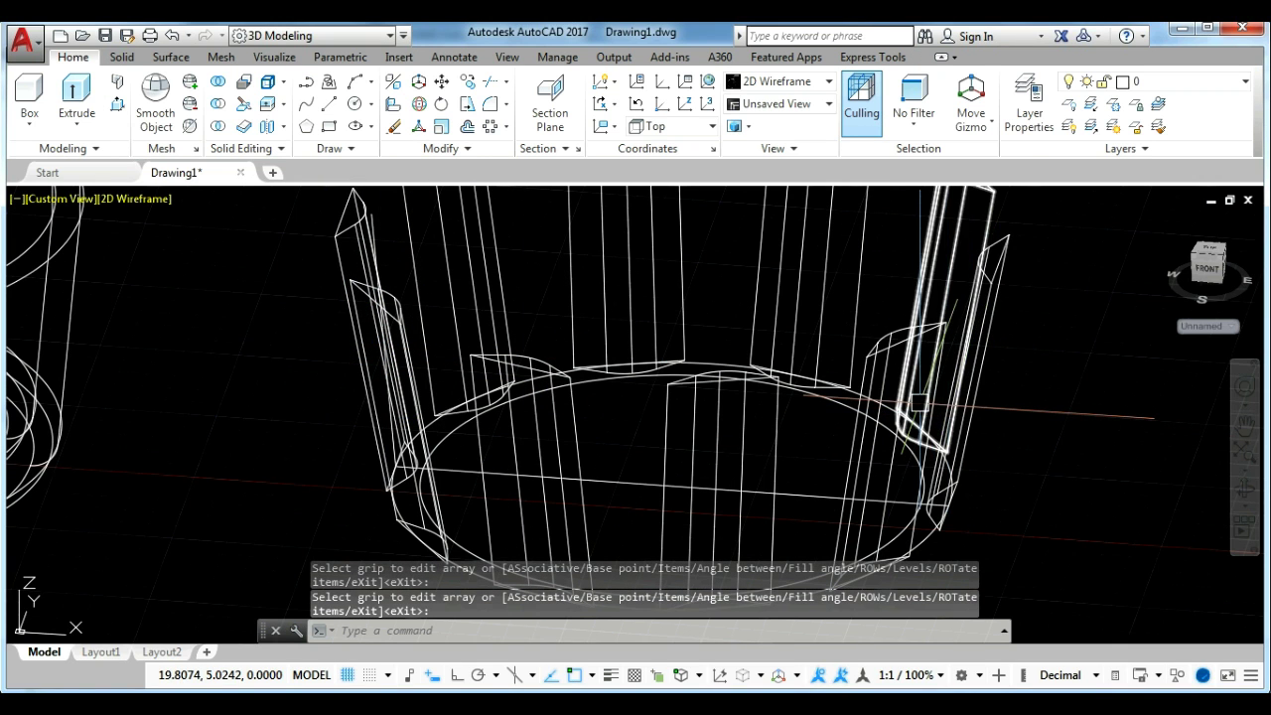
scroll(907, 407, down, 2)
middle_drag(906, 407, 990, 417)
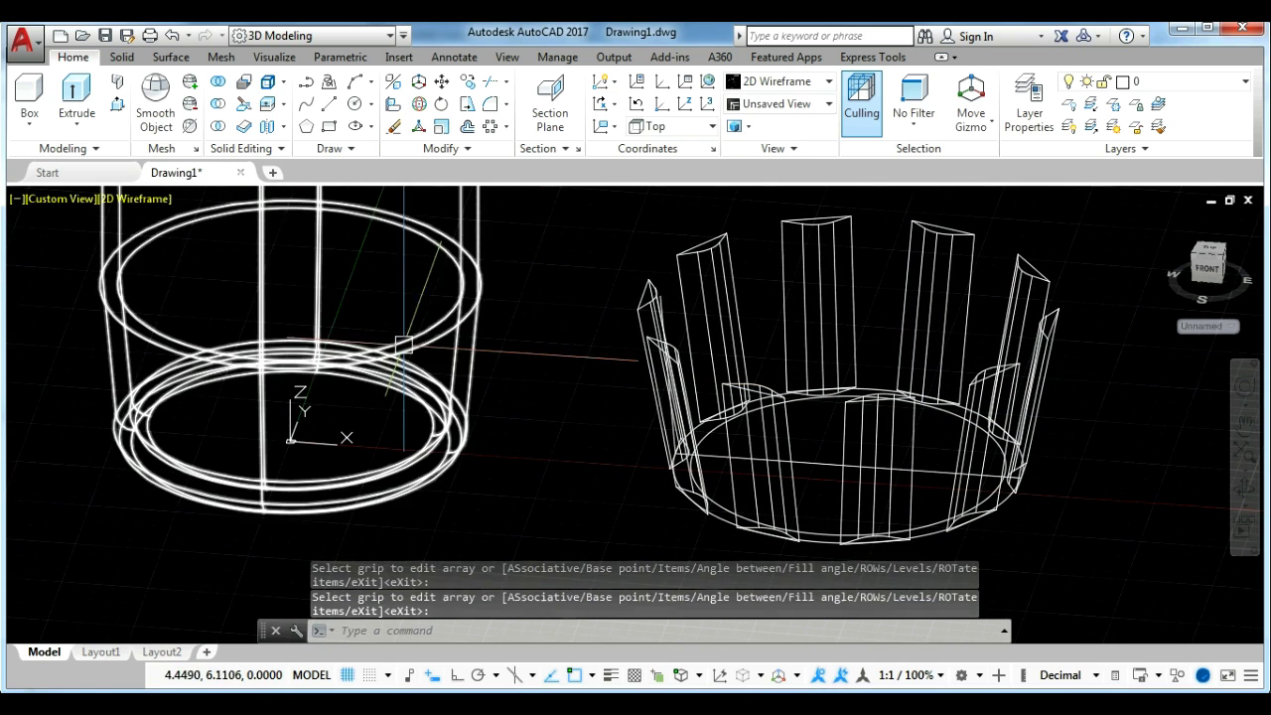
Switch to the Front view and reposition the drawing.
click(61, 199)
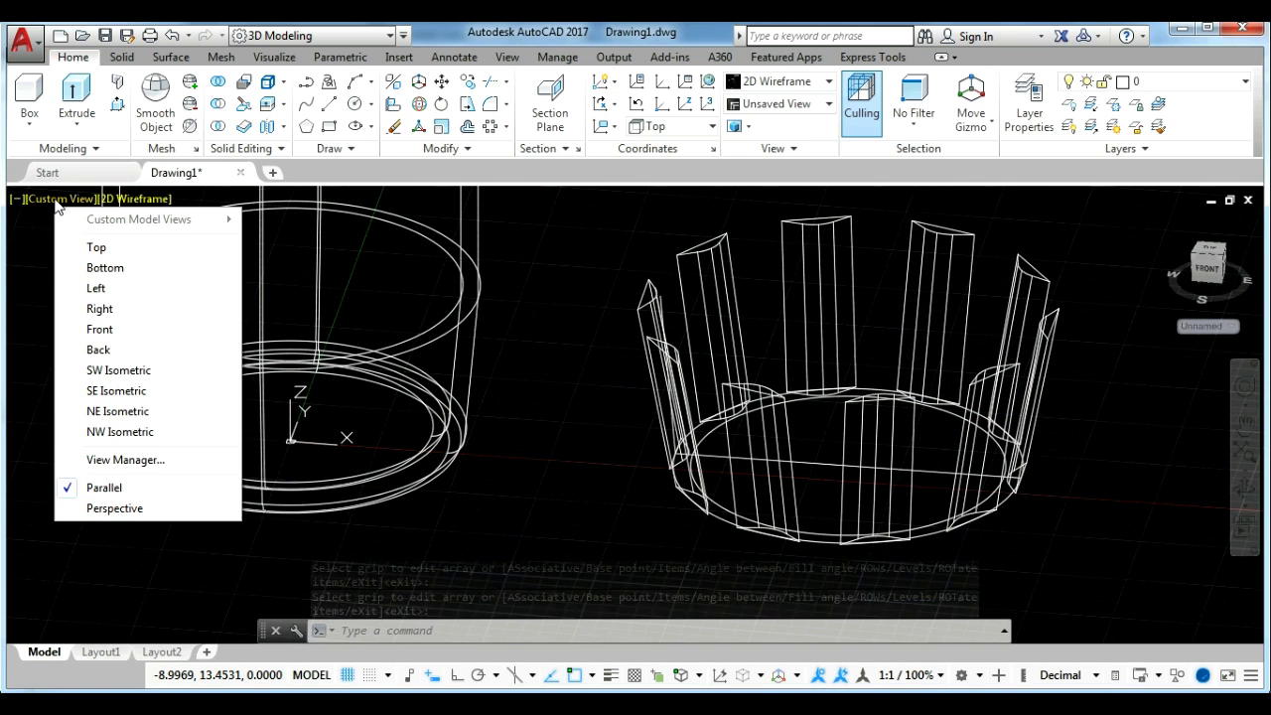
click(92, 330)
middle_drag(633, 372, 602, 332)
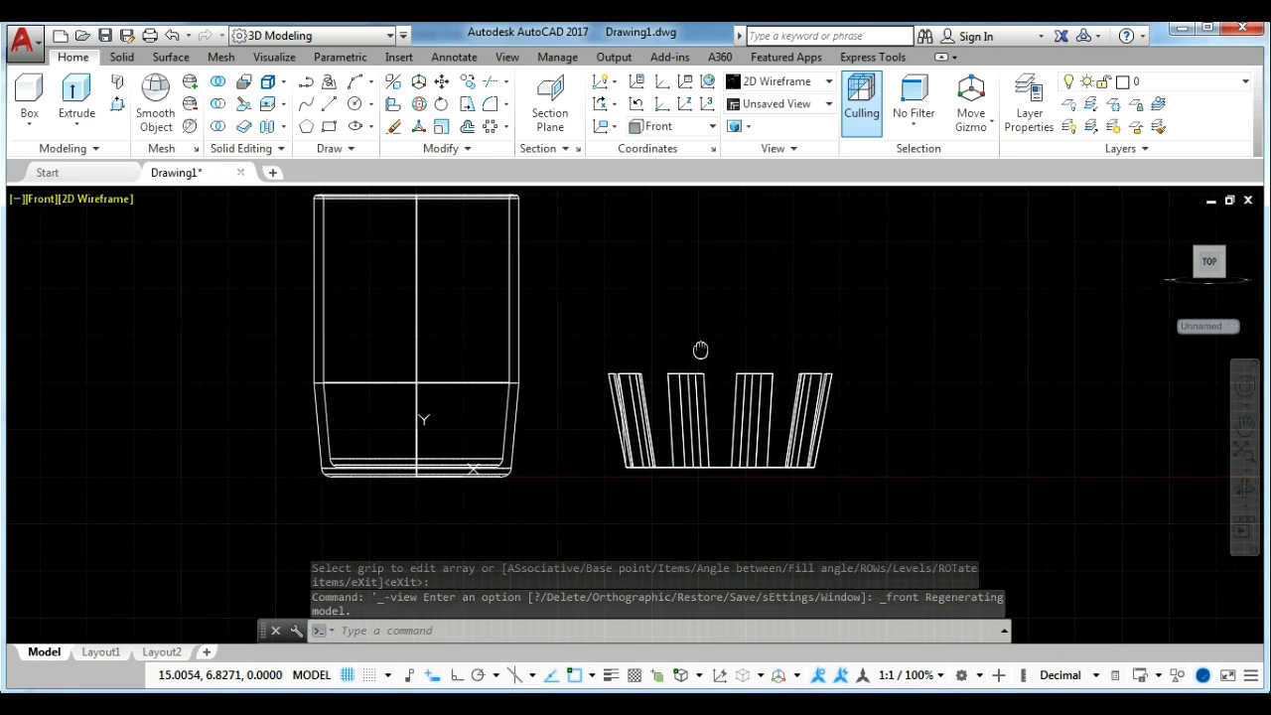
middle_drag(698, 352, 724, 384)
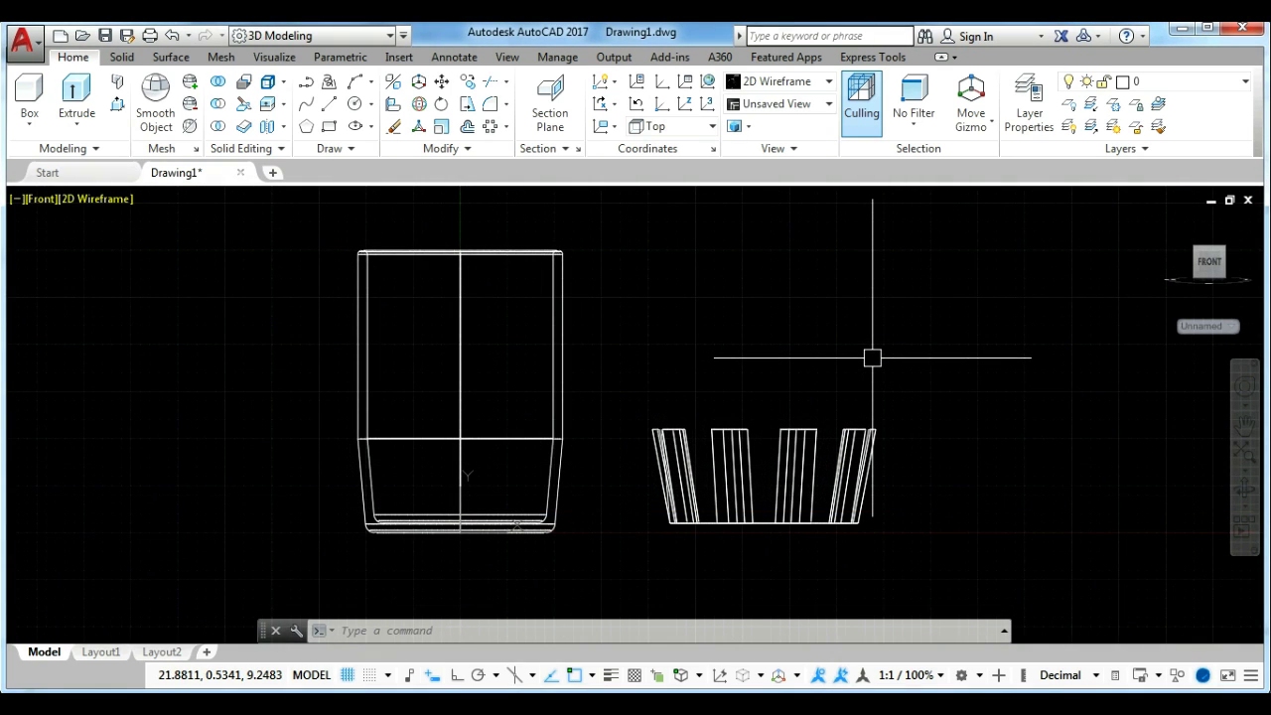
middle_drag(823, 377, 840, 385)
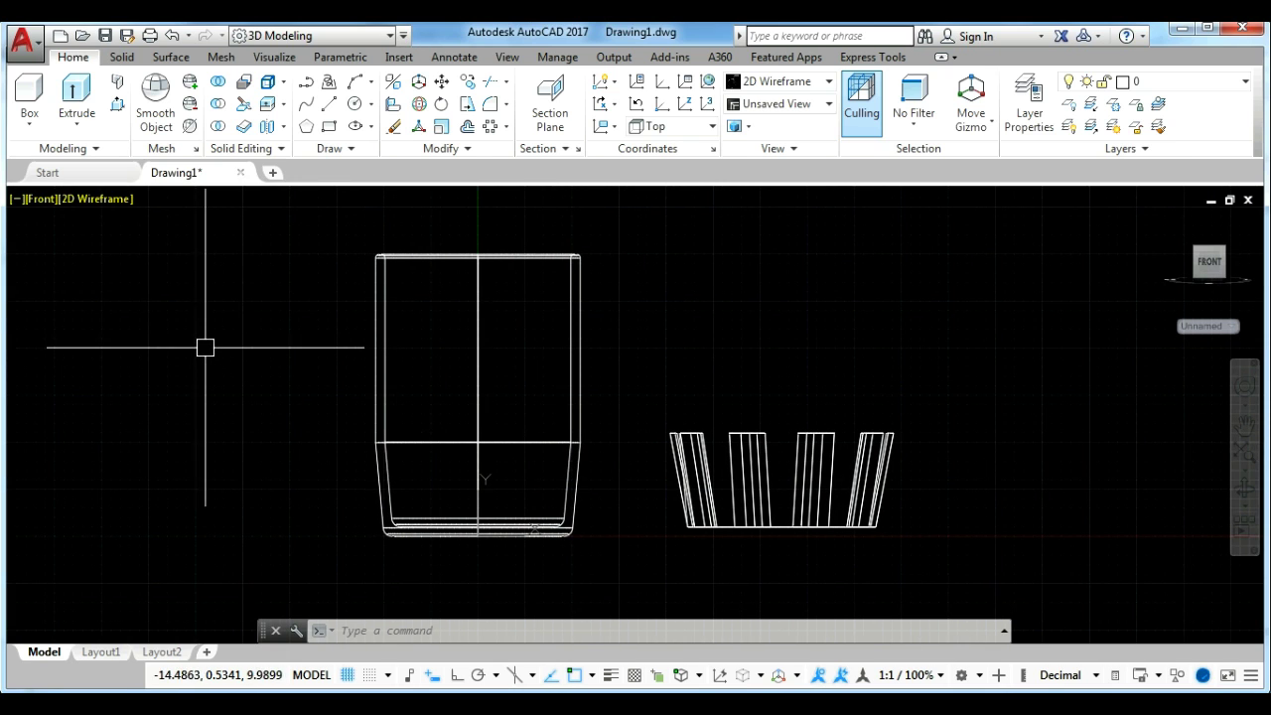
Switch to the Top view and zoom out over the glass and prism ring.
click(45, 199)
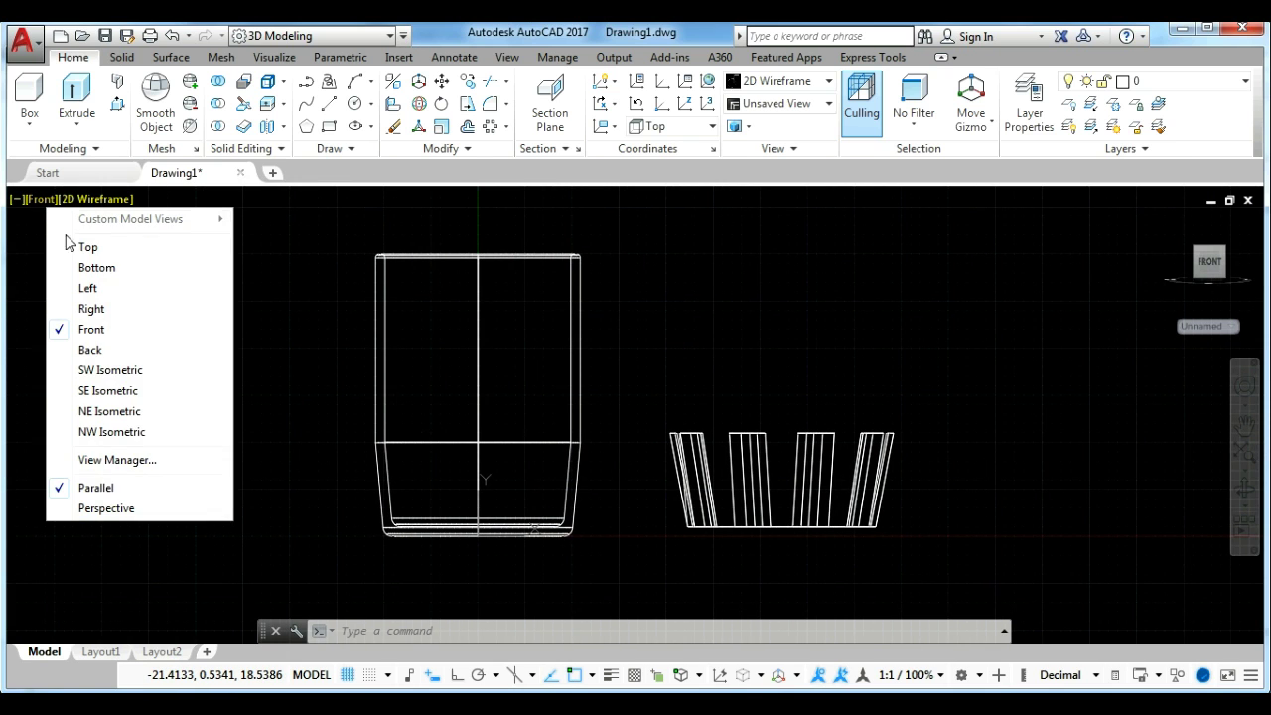
click(81, 248)
scroll(582, 361, down, 2)
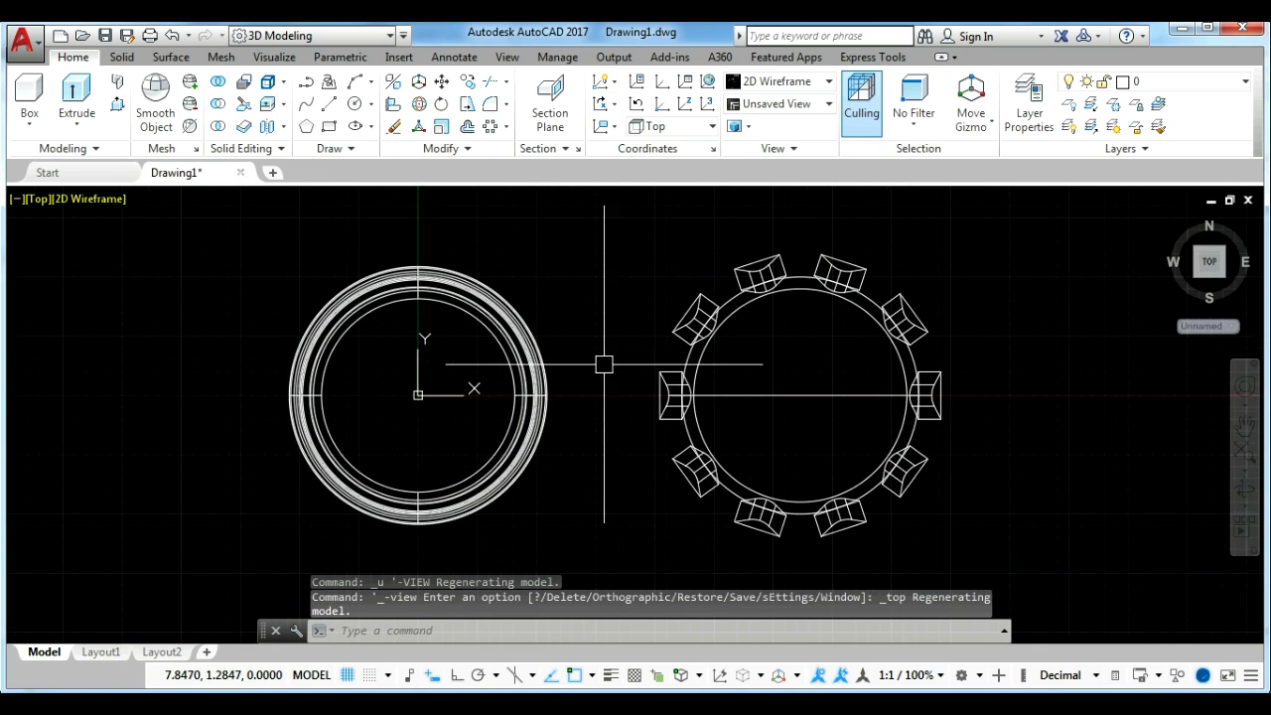
click(608, 250)
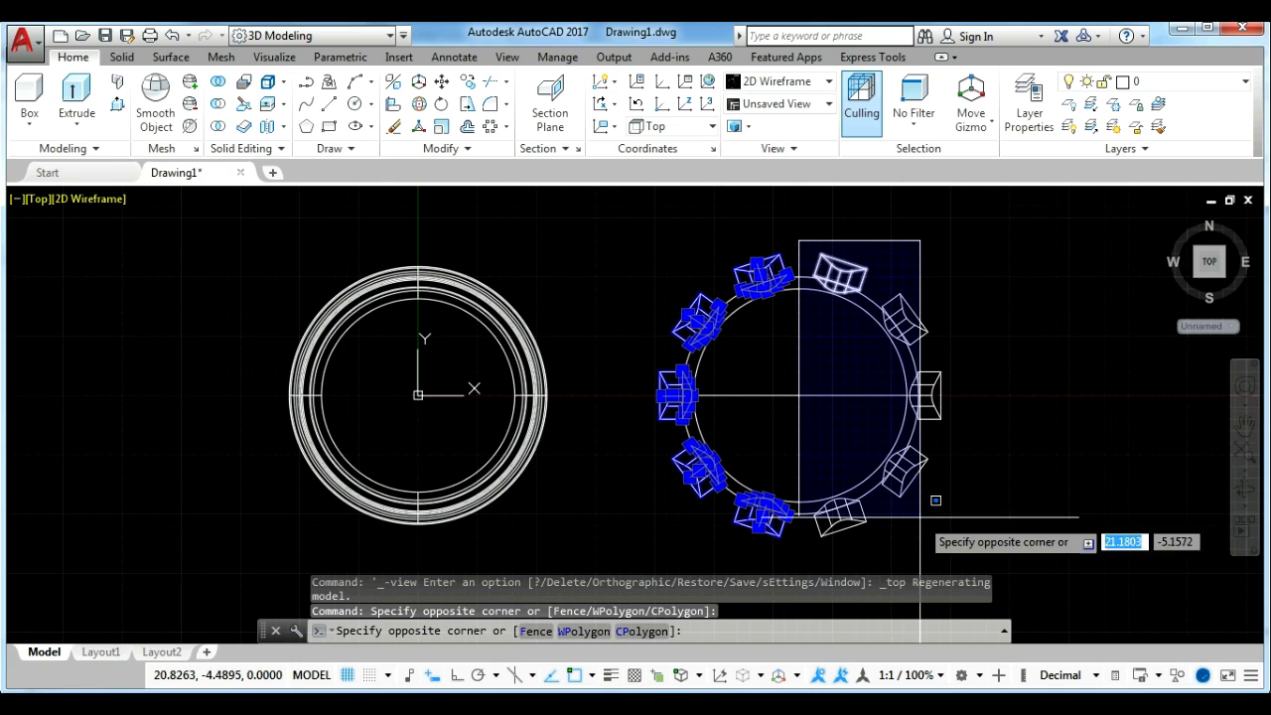
Move the ten-prism ring from its centre onto the glass centre.
click(991, 561)
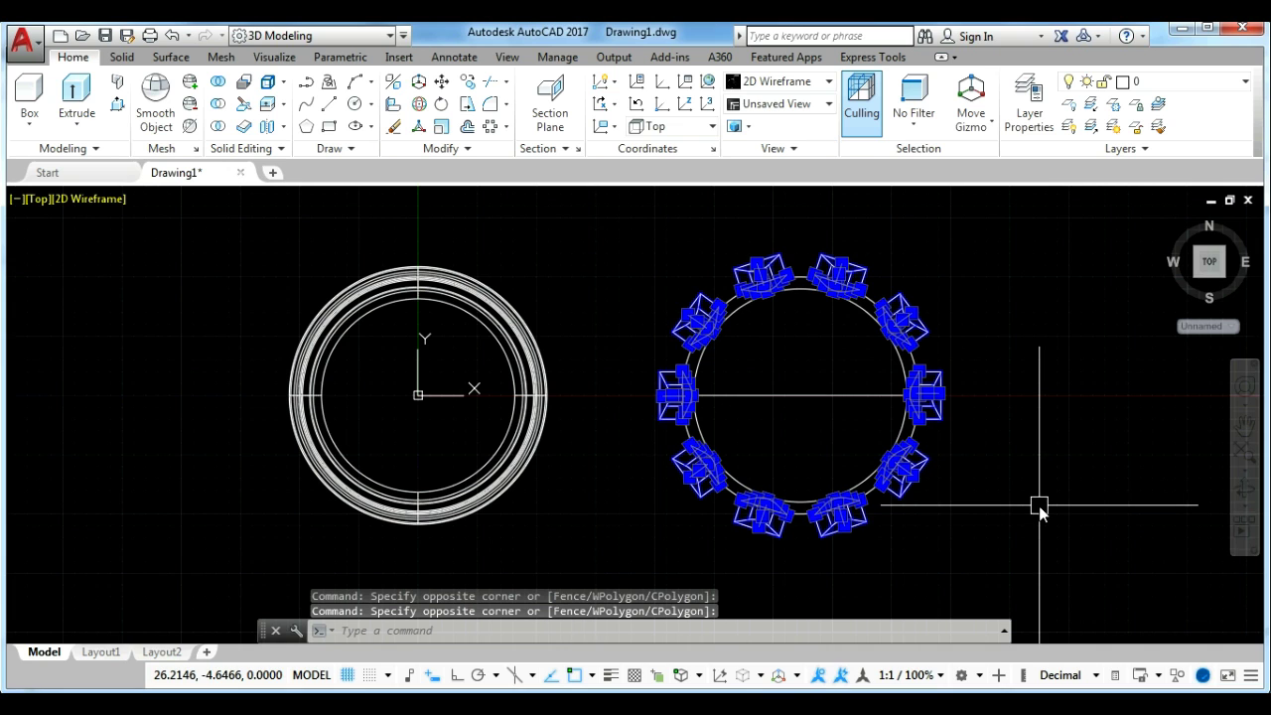
text(m)
key(Return)
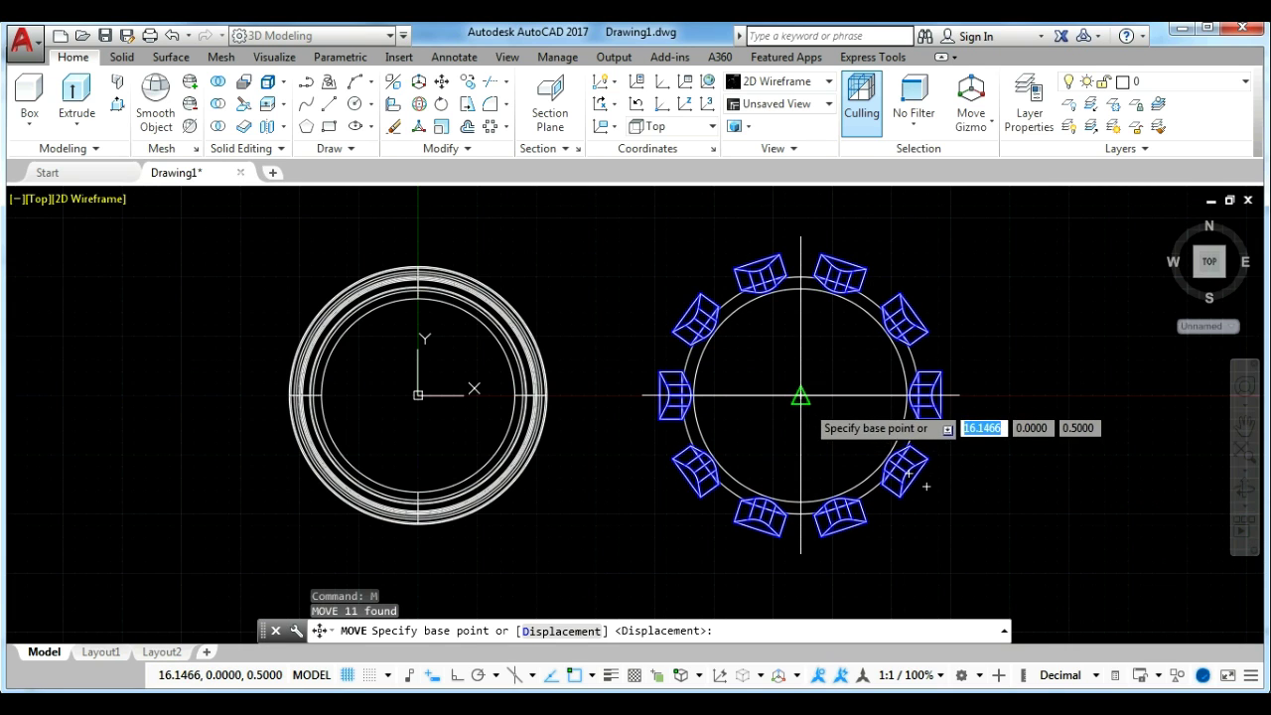
click(801, 396)
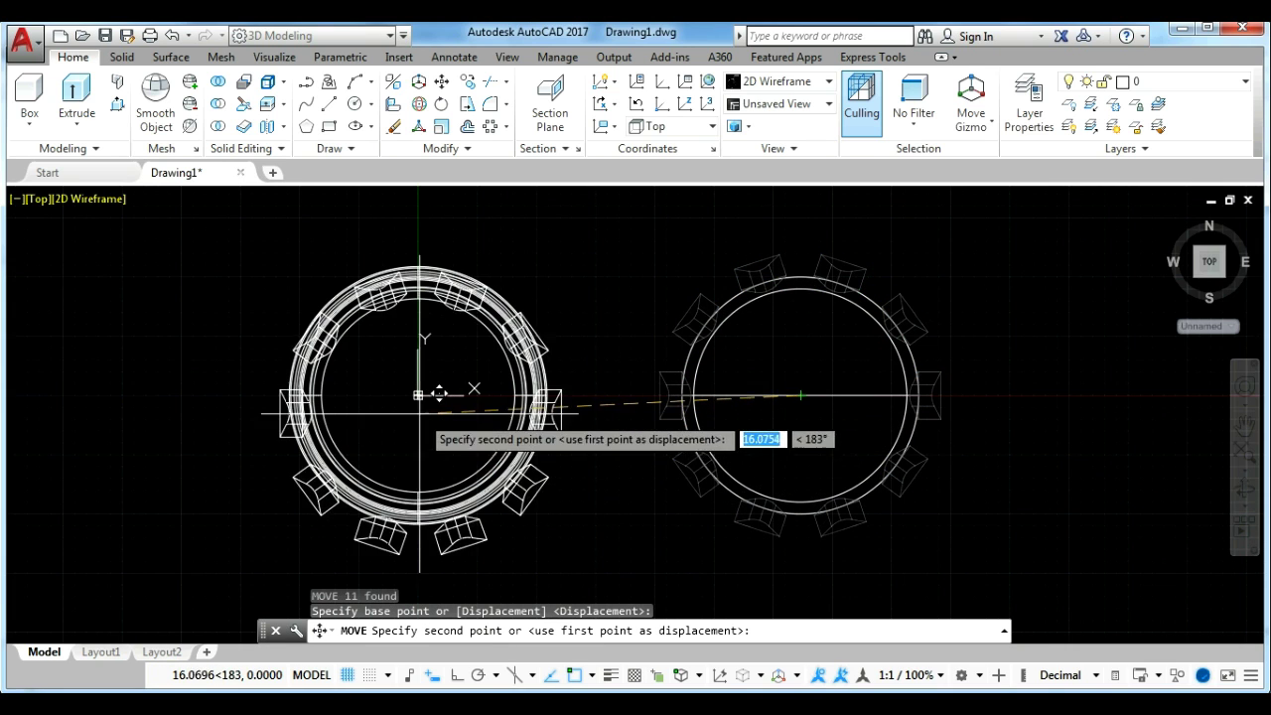
click(418, 395)
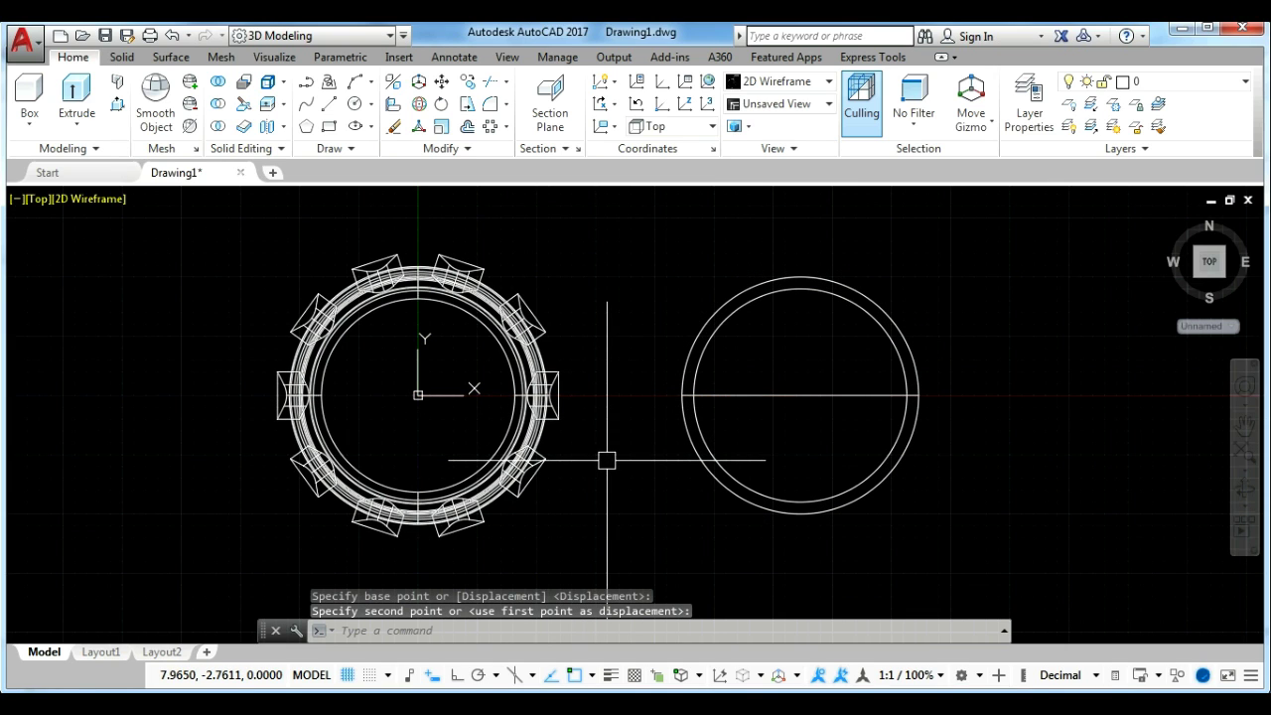
Switch to the Front view to check the placement.
click(39, 198)
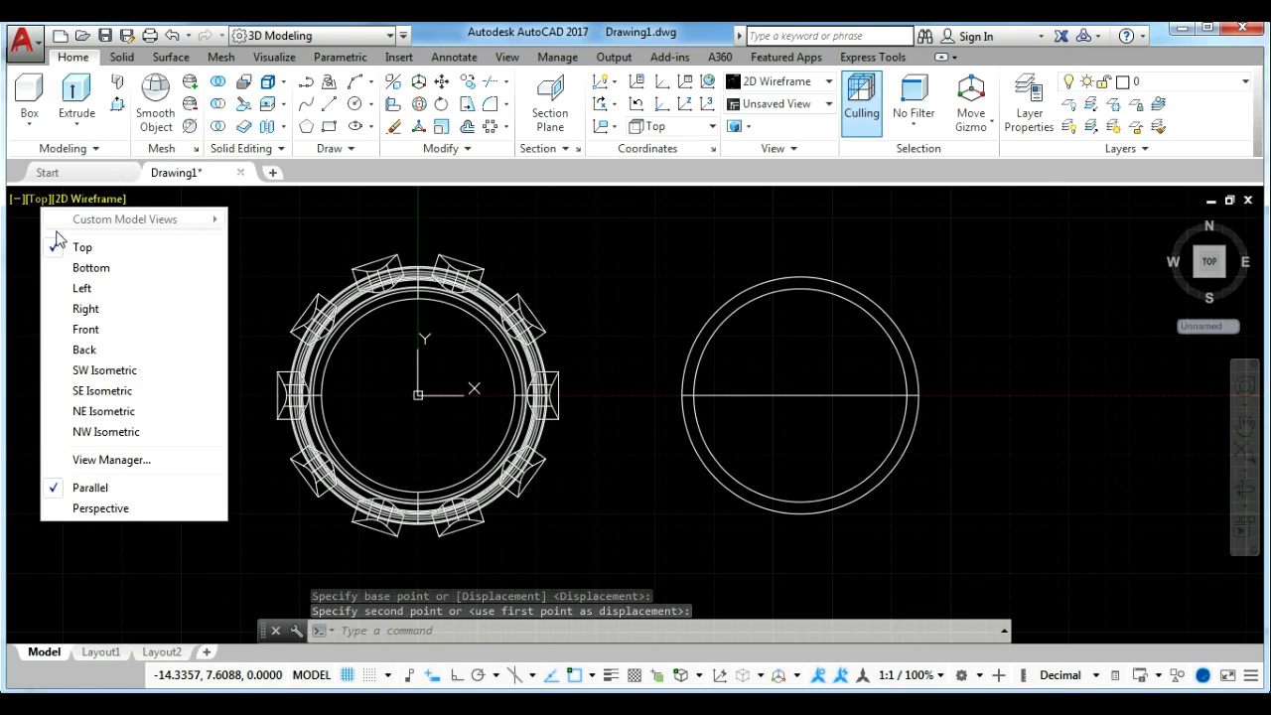
click(89, 328)
scroll(503, 375, down, 2)
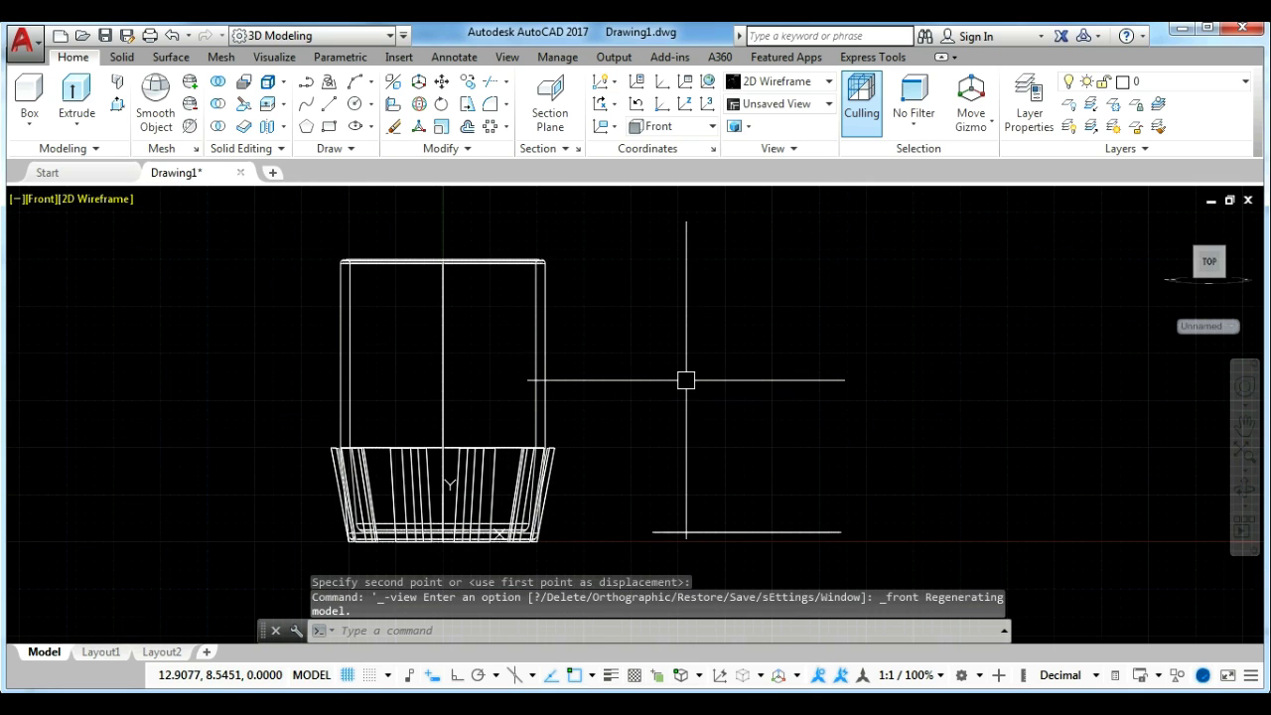
Subtract the ten prisms from the glass to carve grooves around its base.
text(Su)
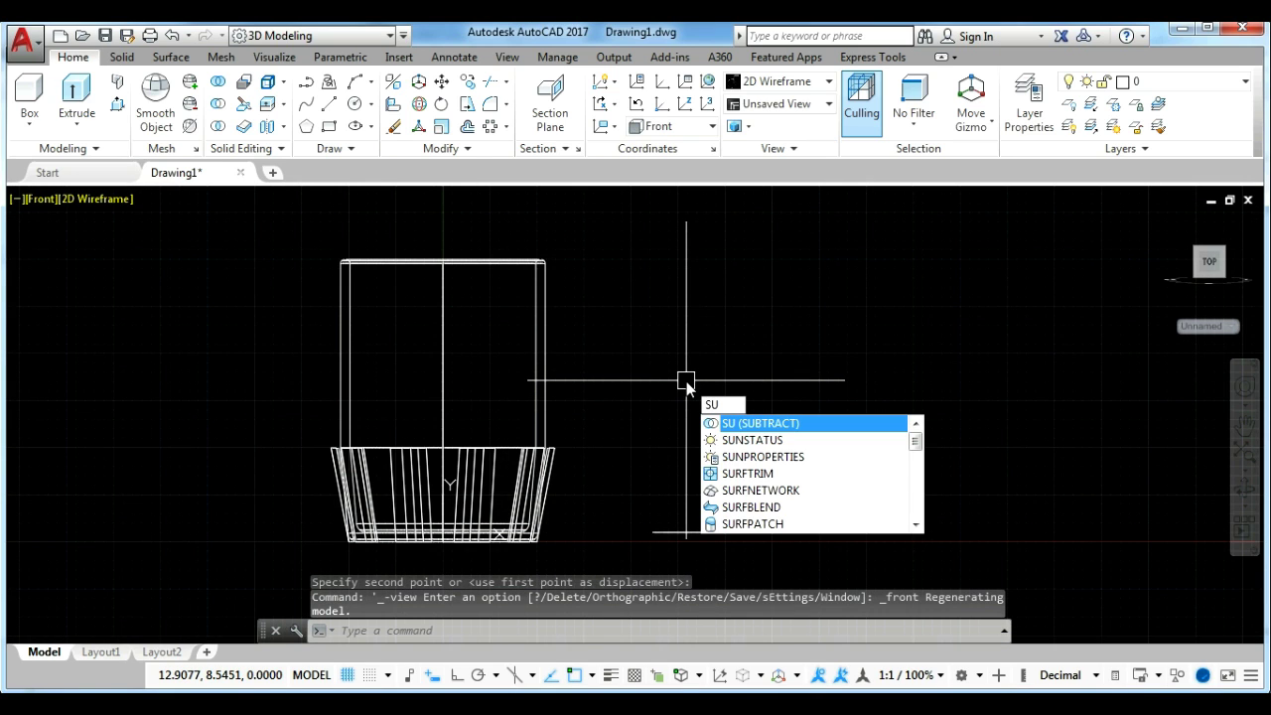
key(Return)
click(546, 349)
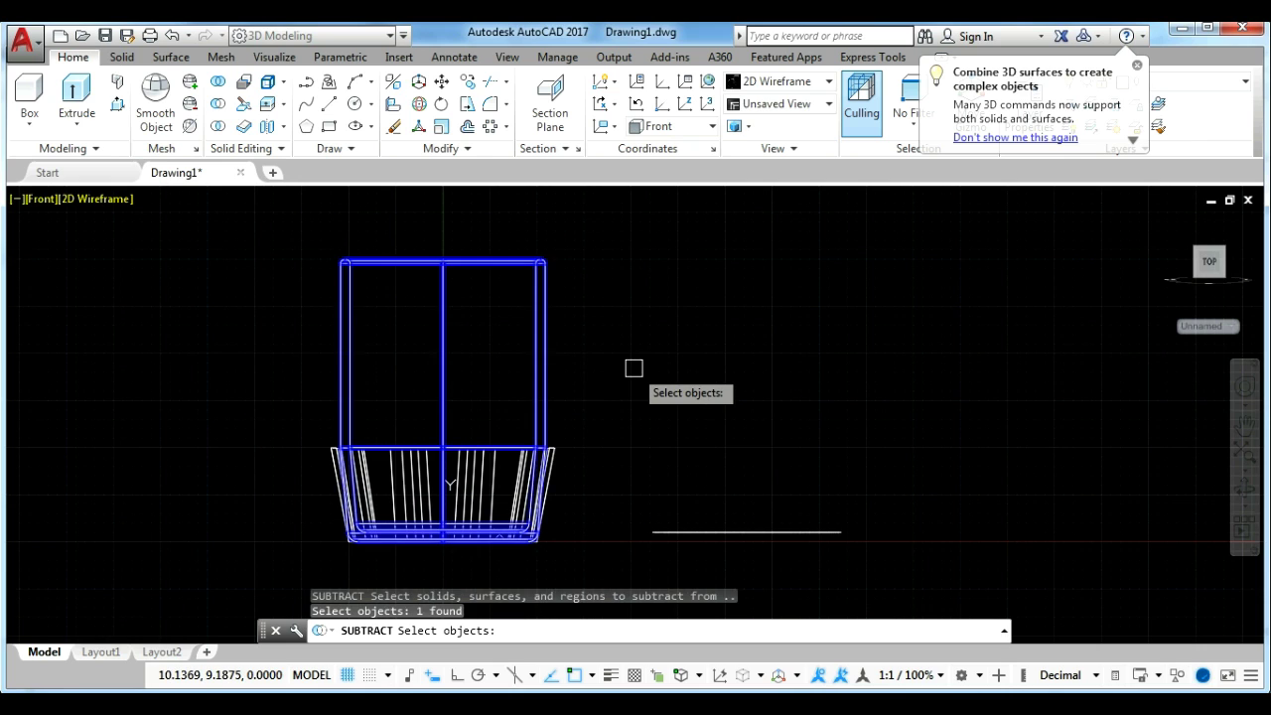
key(Return)
click(275, 425)
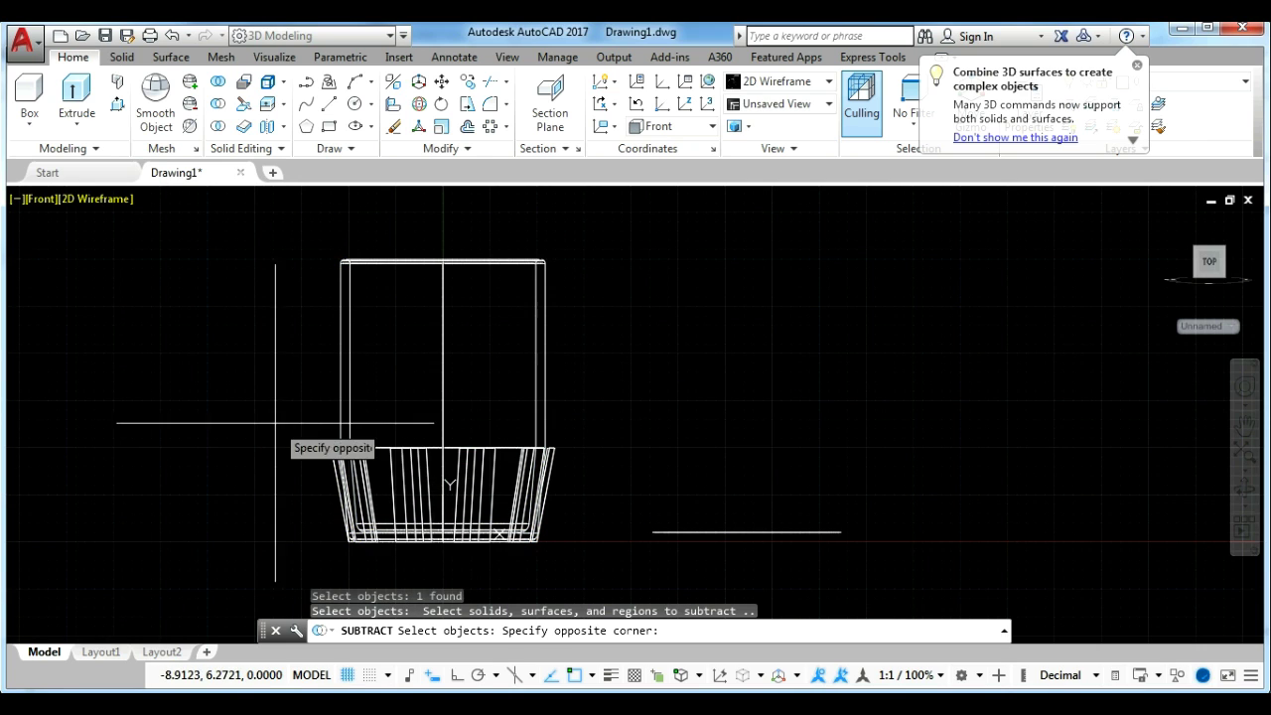
click(572, 554)
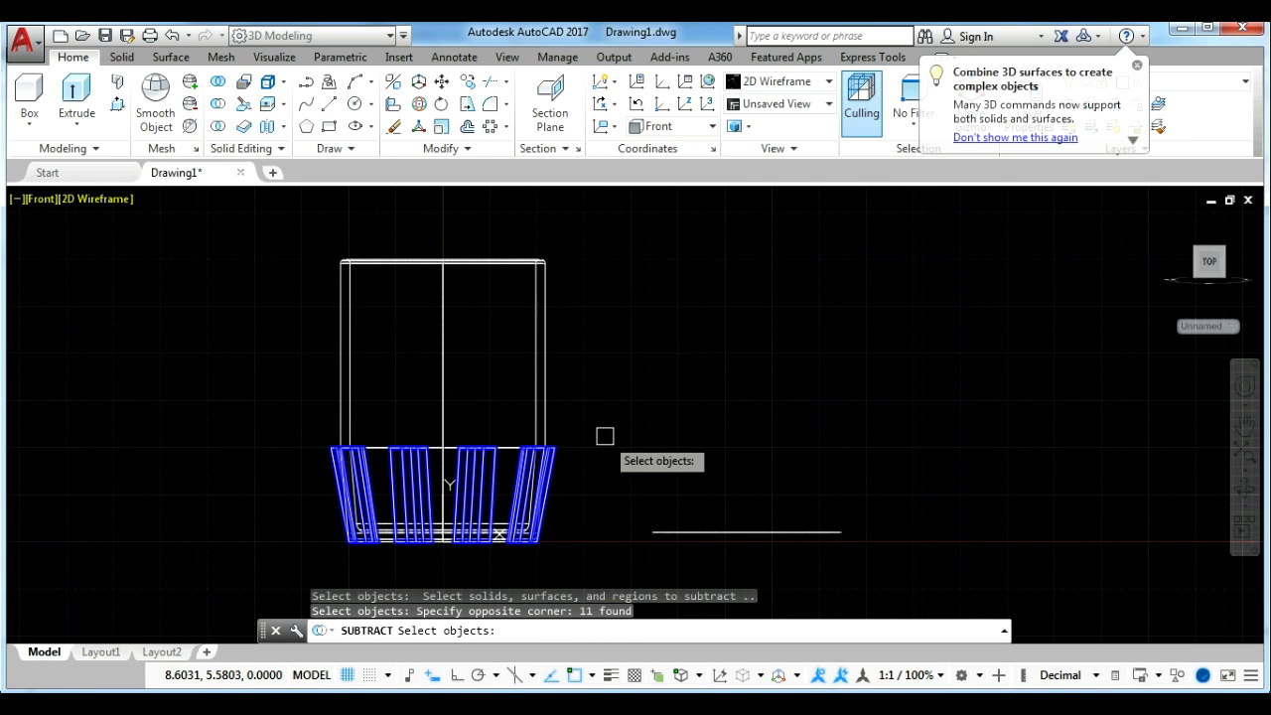
key(Return)
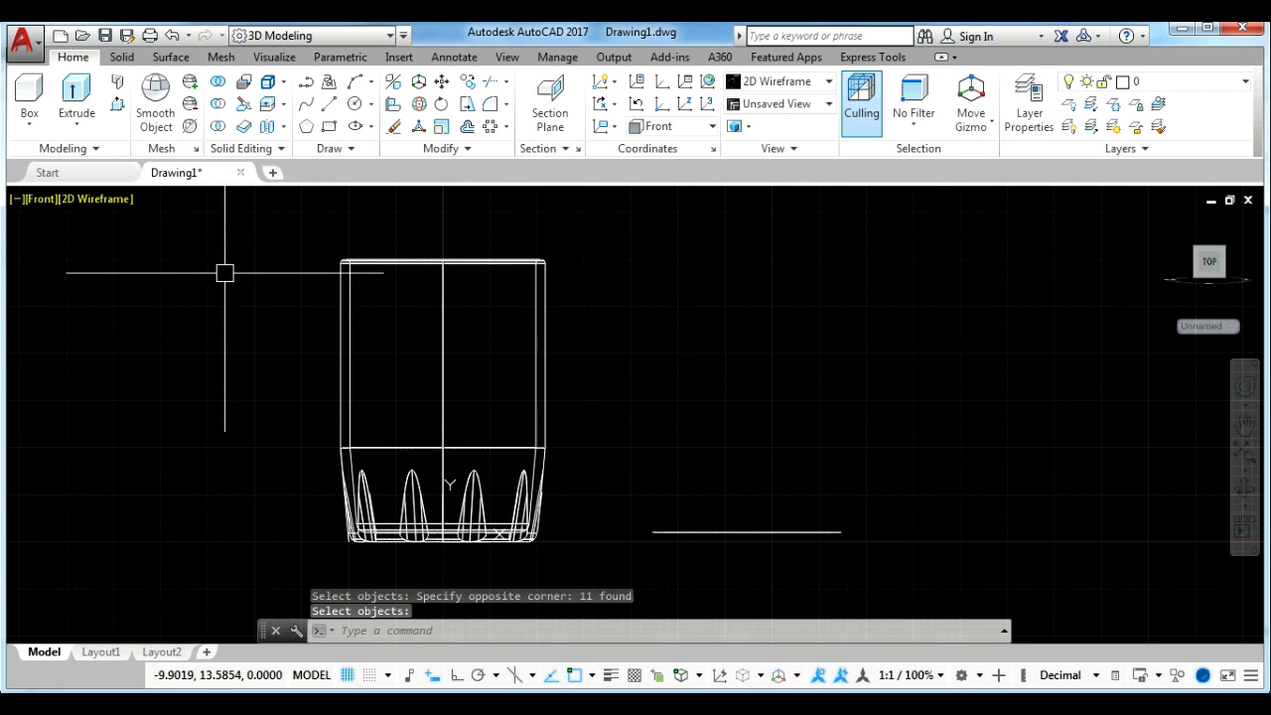
Set the visual style to Shaded and reposition the glass in the view.
click(48, 199)
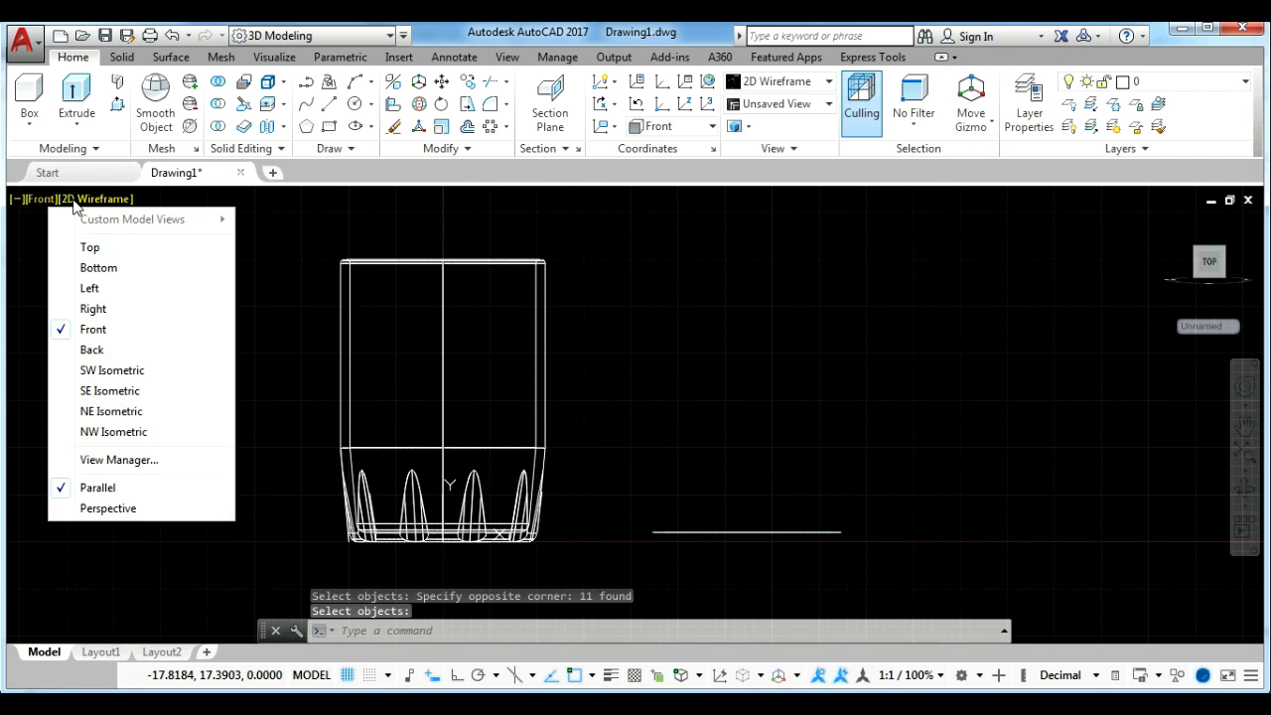
click(72, 199)
click(123, 329)
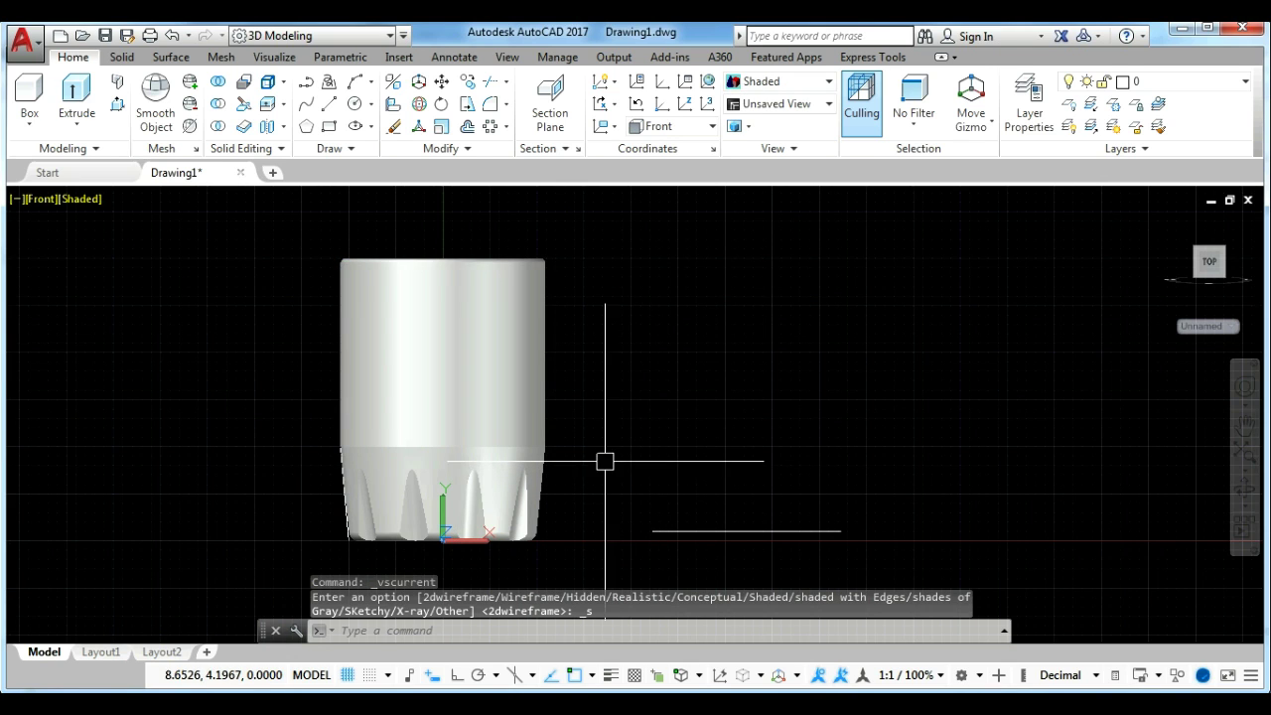
middle_drag(604, 459, 630, 464)
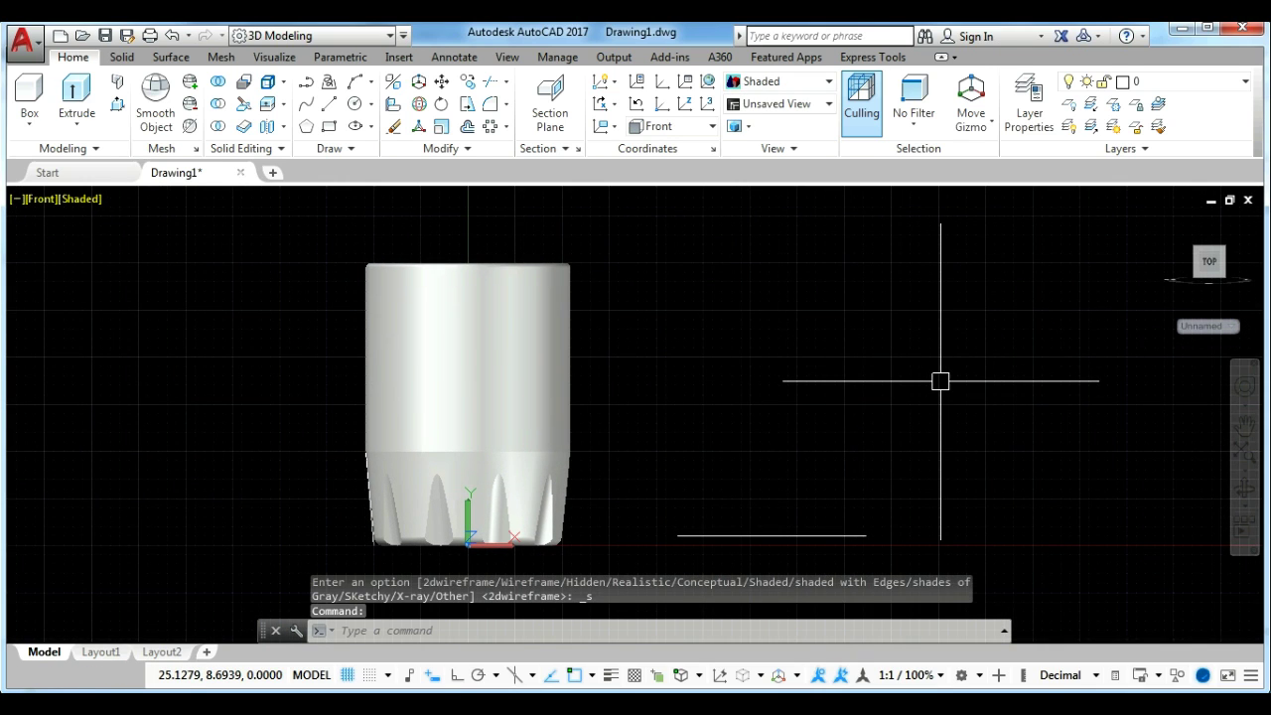
key(Escape)
middle_drag(941, 380, 900, 366)
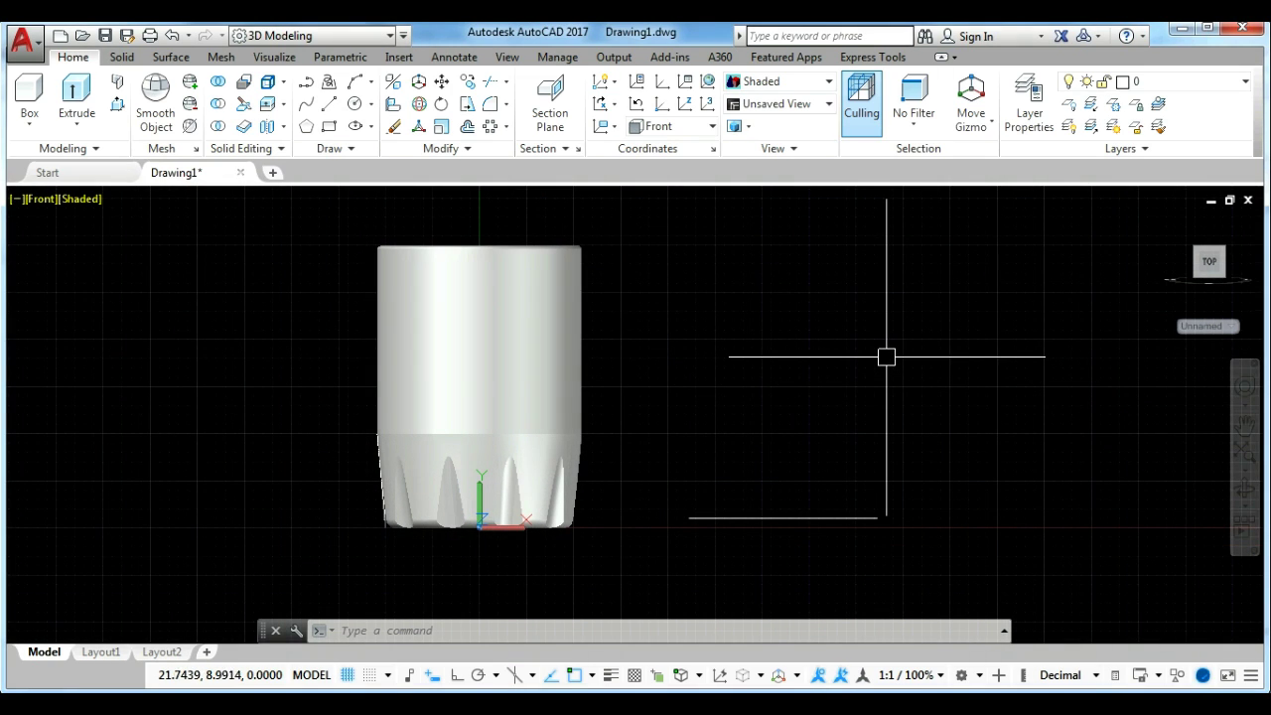
From the Top view, polar-array the diameter line into 10 spokes around the wheel centre.
click(50, 201)
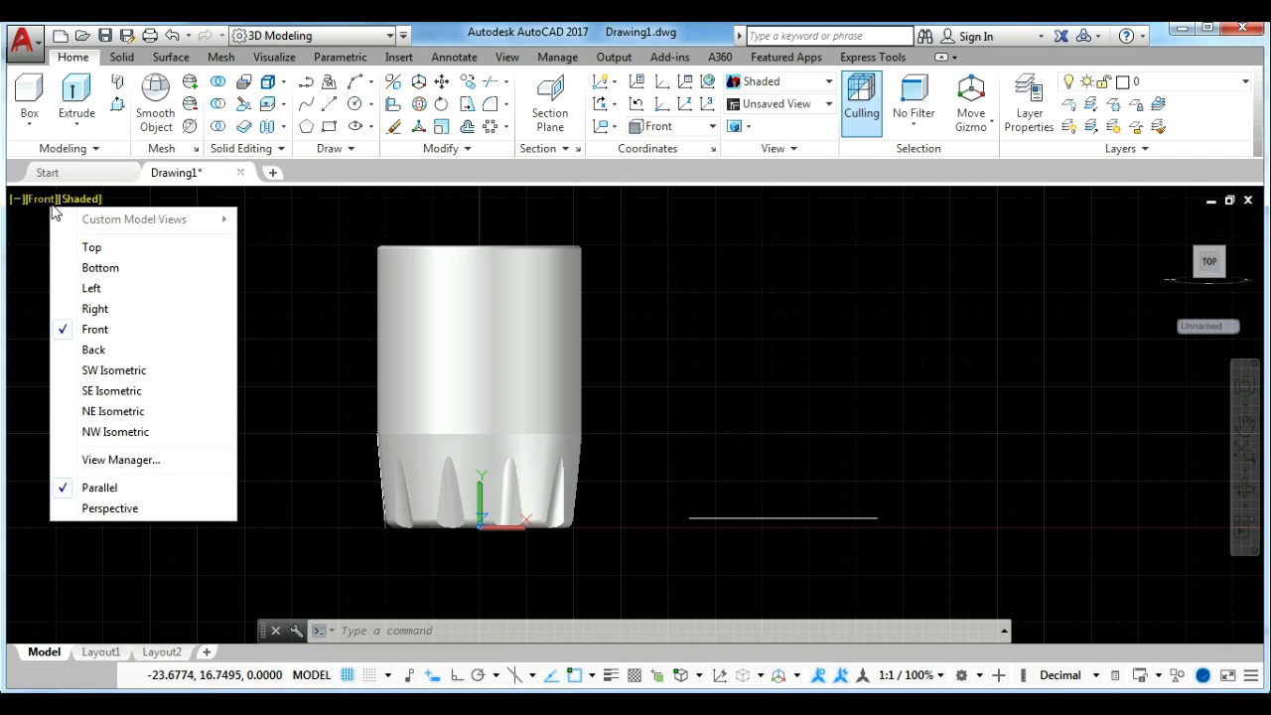
click(91, 247)
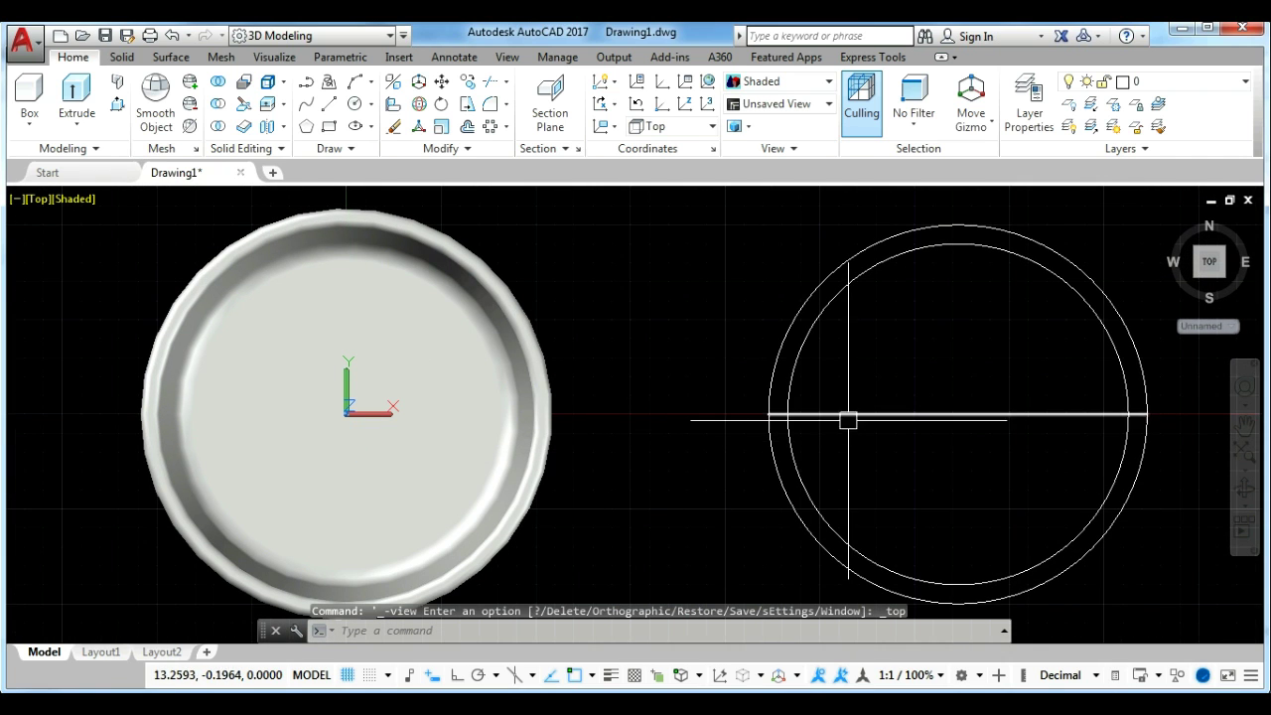
click(799, 414)
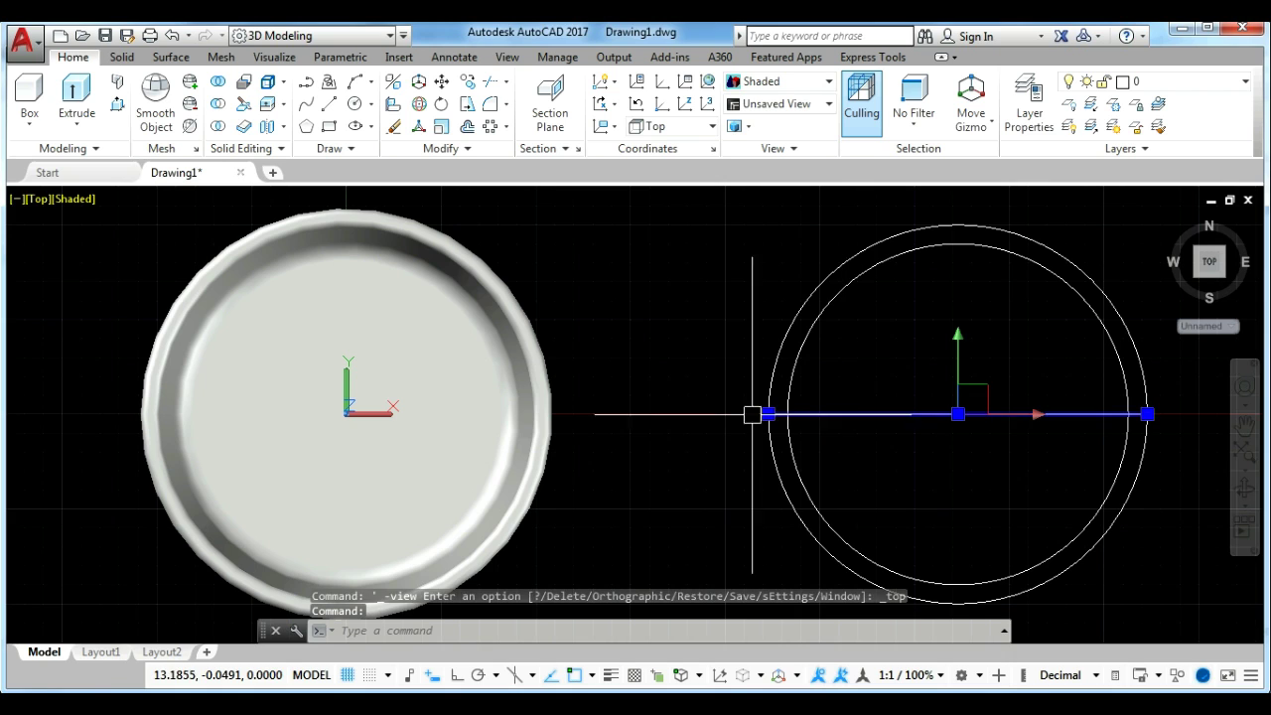
click(492, 127)
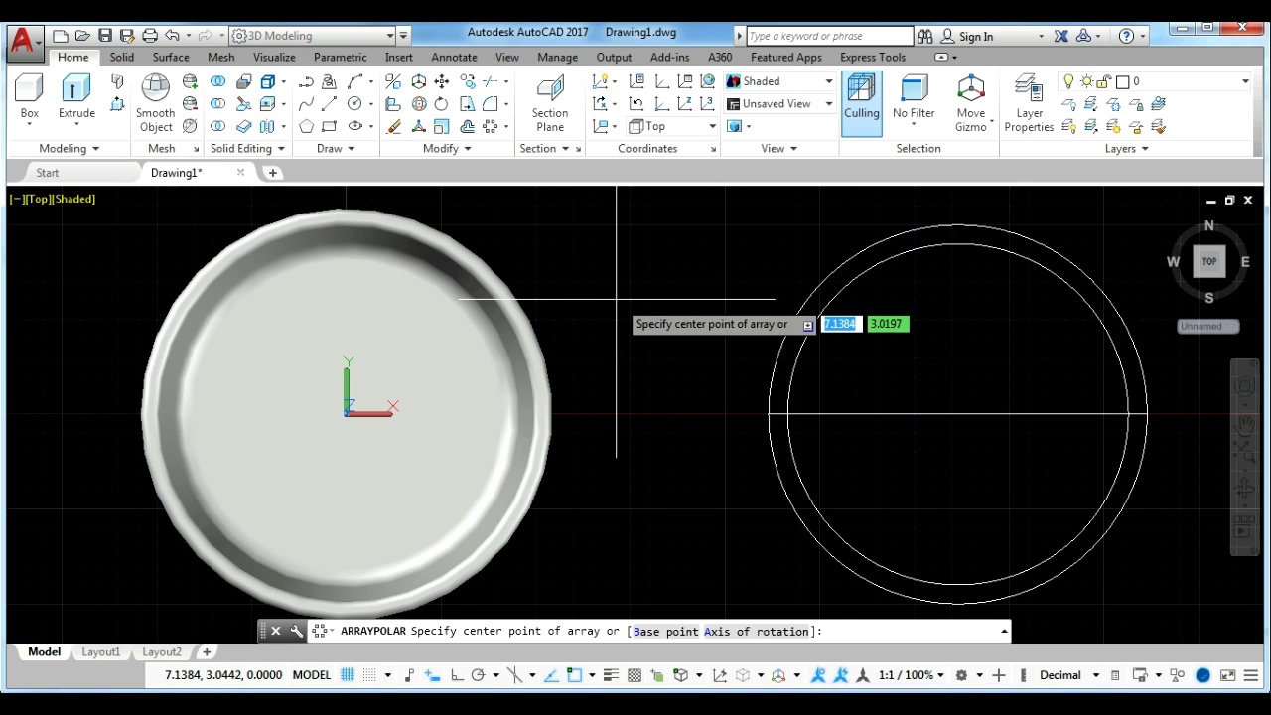
click(958, 414)
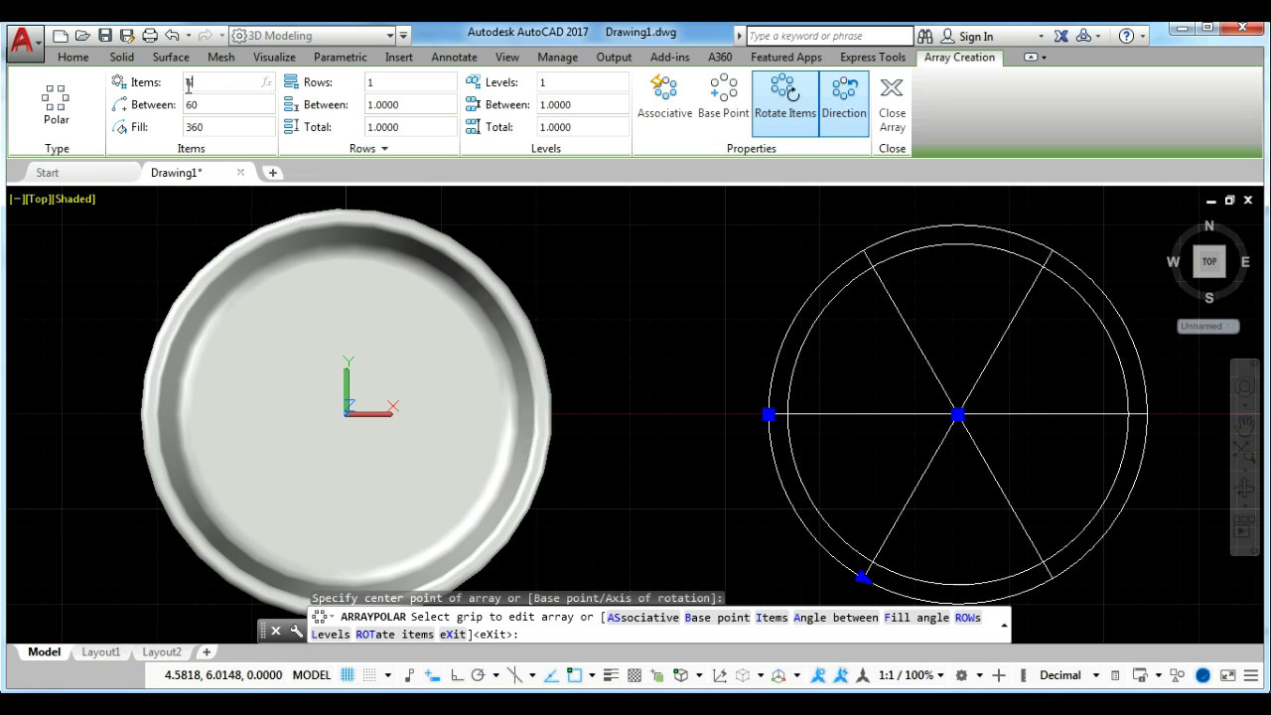
text(10)
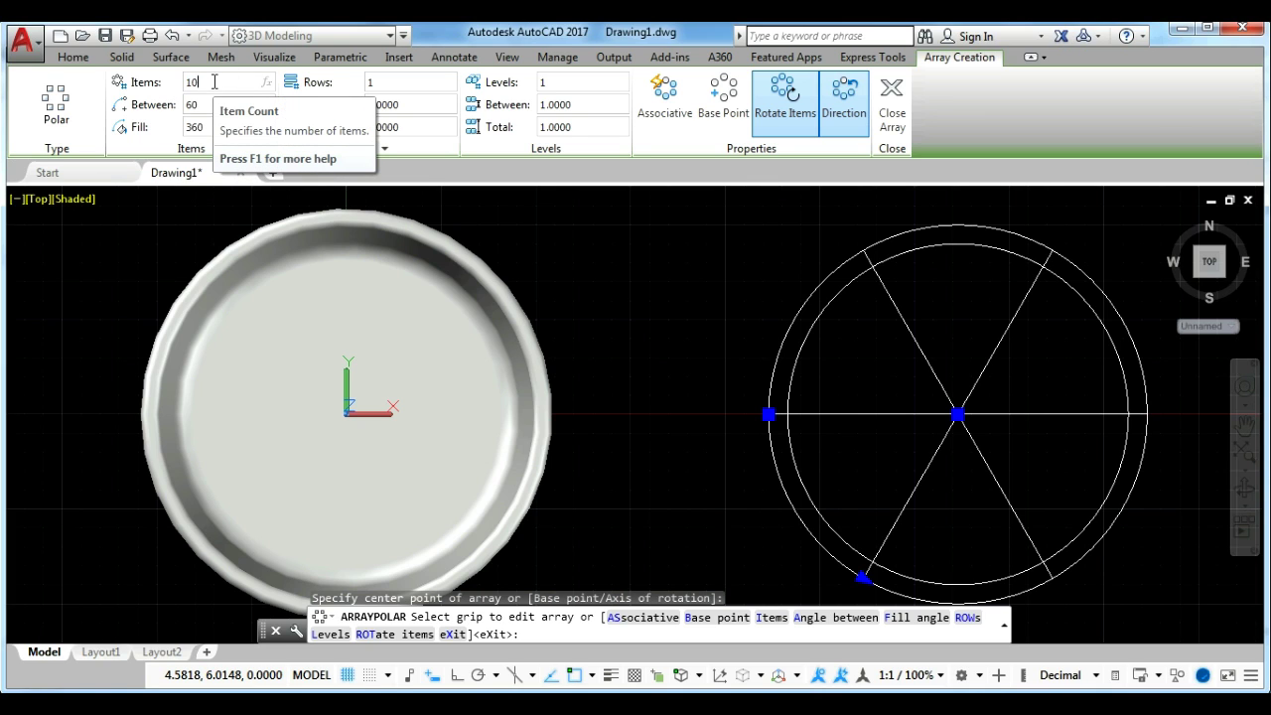
key(Return)
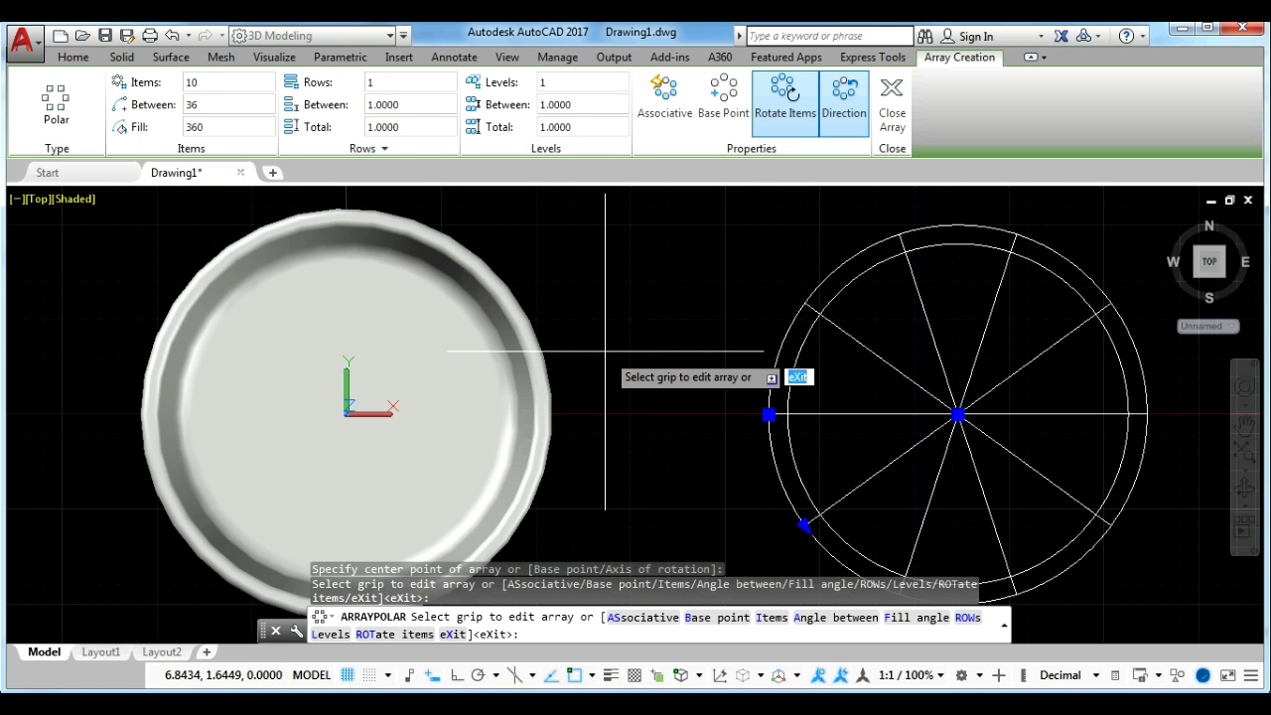
key(Return)
middle_drag(698, 371, 540, 351)
text(X)
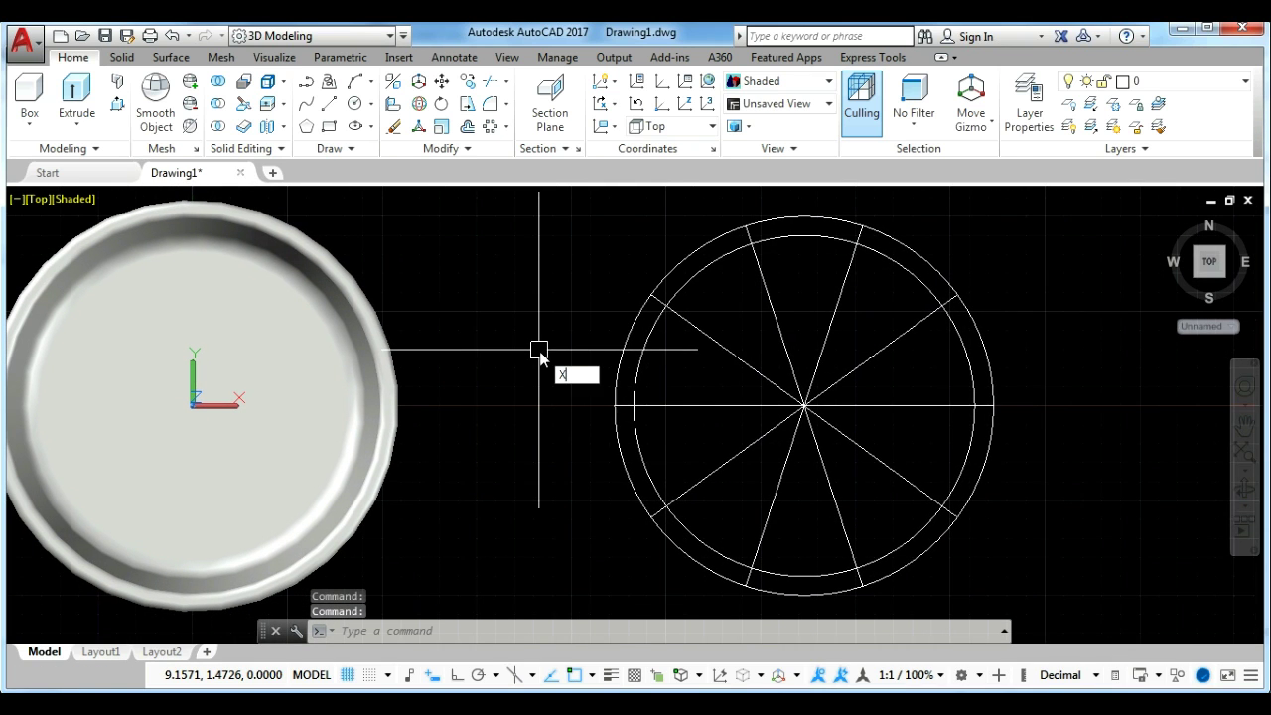
Draw an XLINE through the wheel centre bisecting the horizontal spoke and its neighbour.
text(L)
key(Return)
text(B)
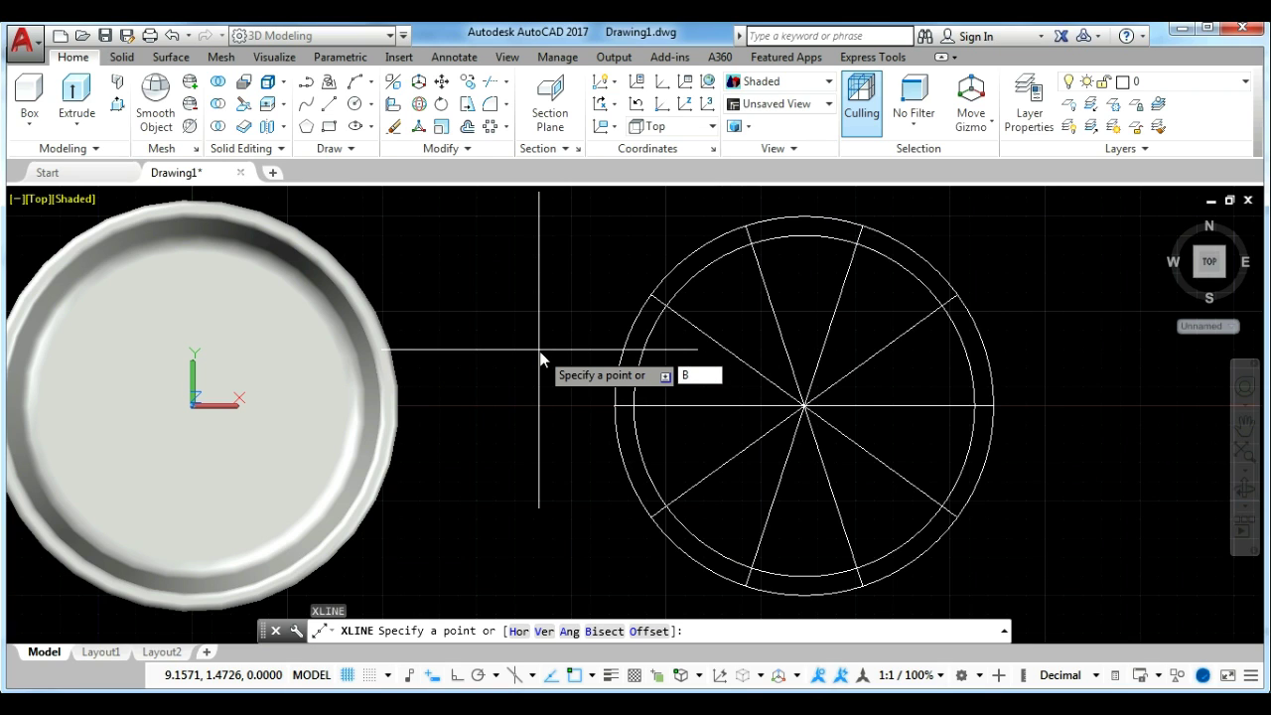
key(Return)
click(804, 409)
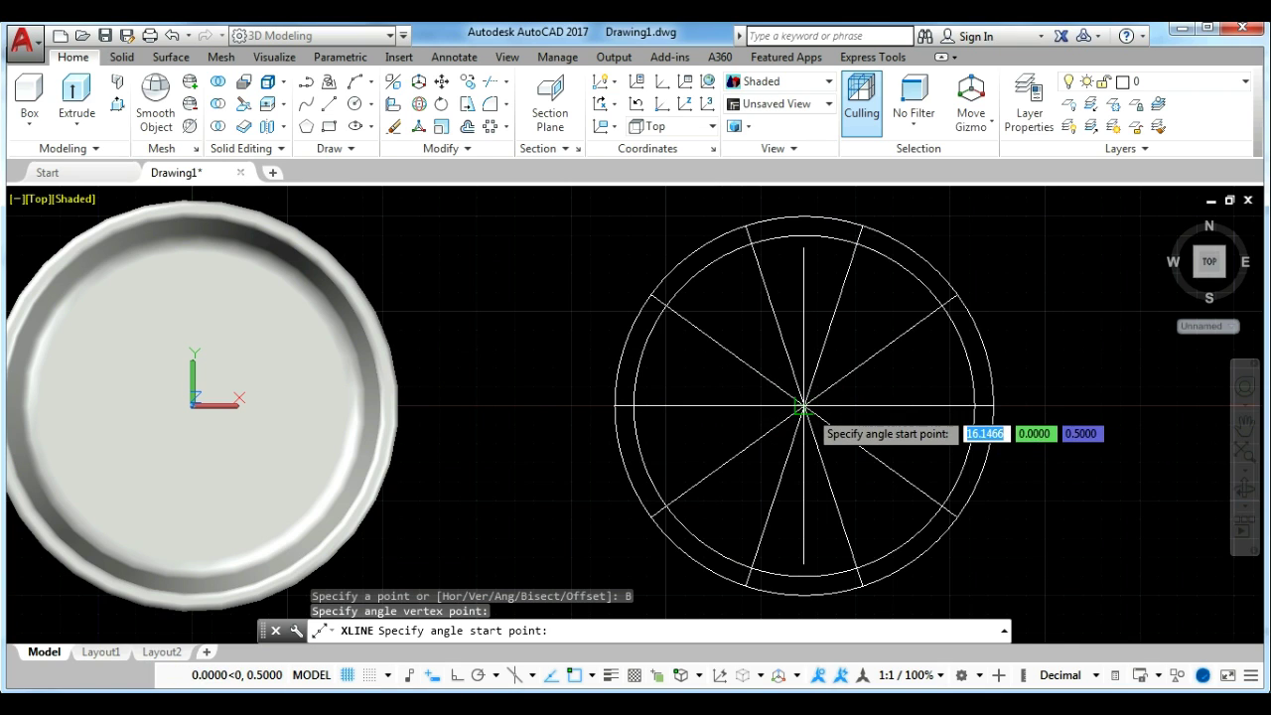
click(709, 411)
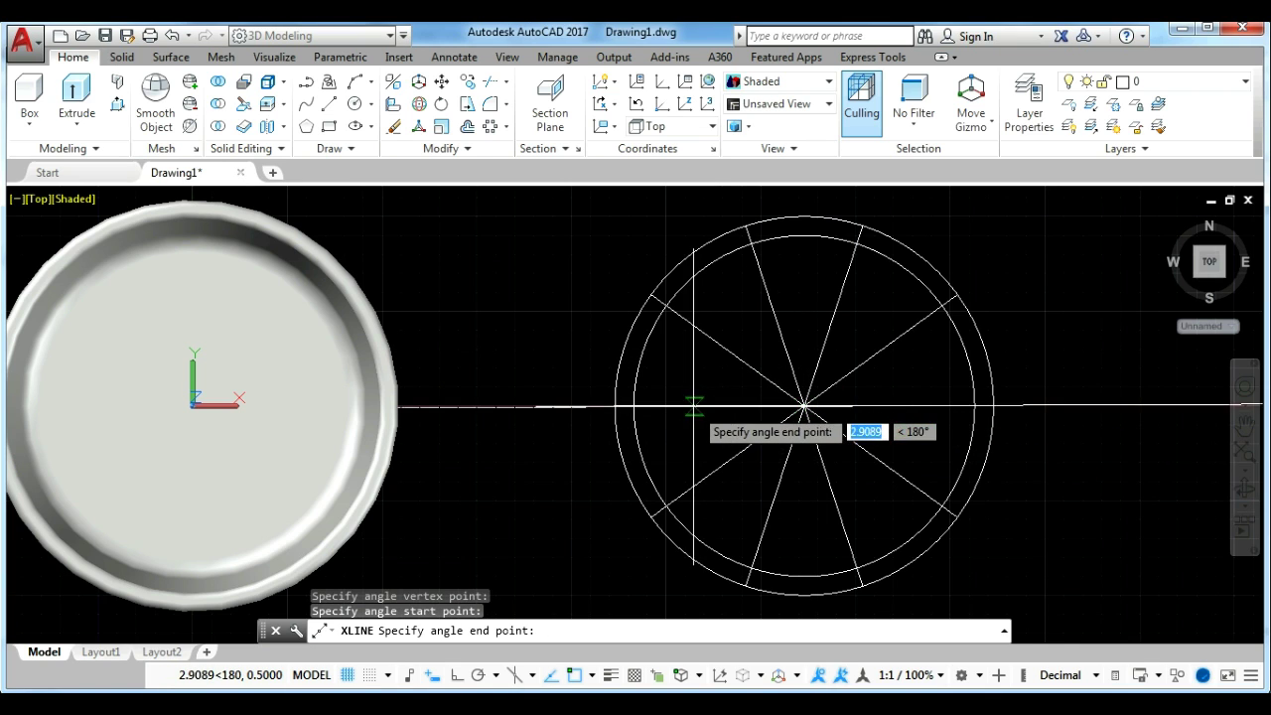
click(717, 344)
key(Return)
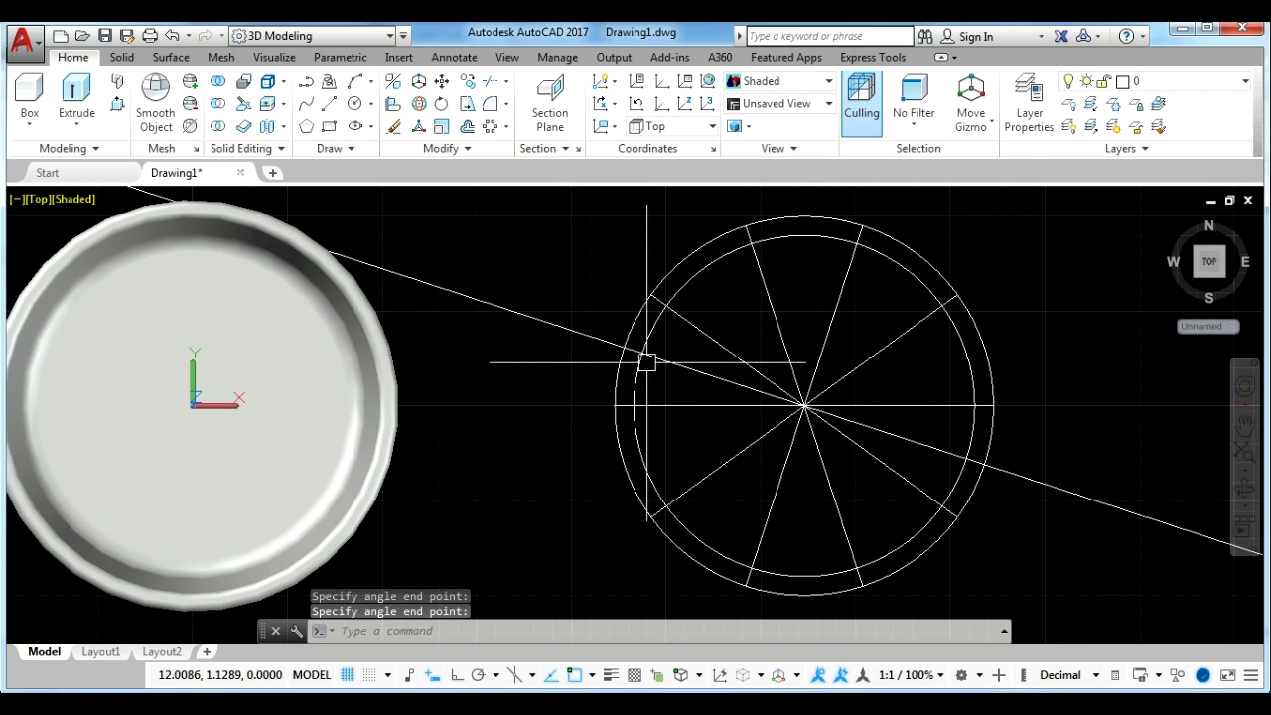
scroll(646, 361, up, 3)
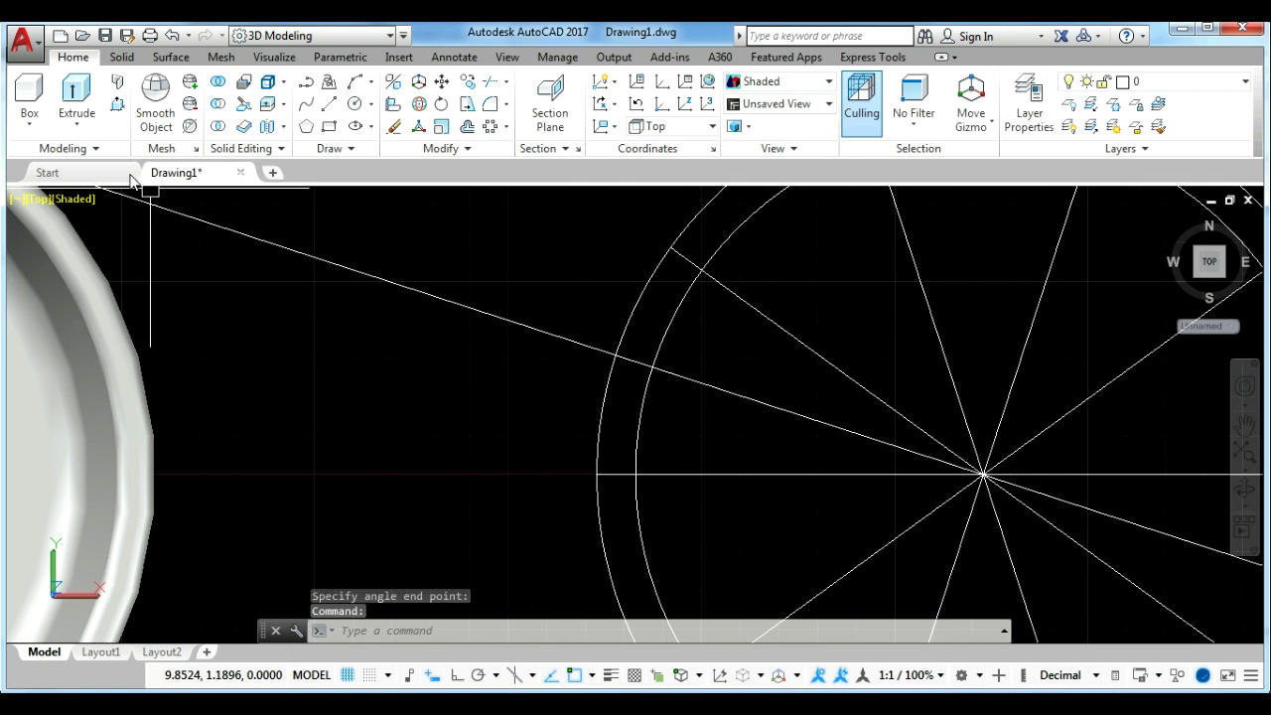
Create a 0.5-radius sphere centred on the bisecting line.
click(29, 123)
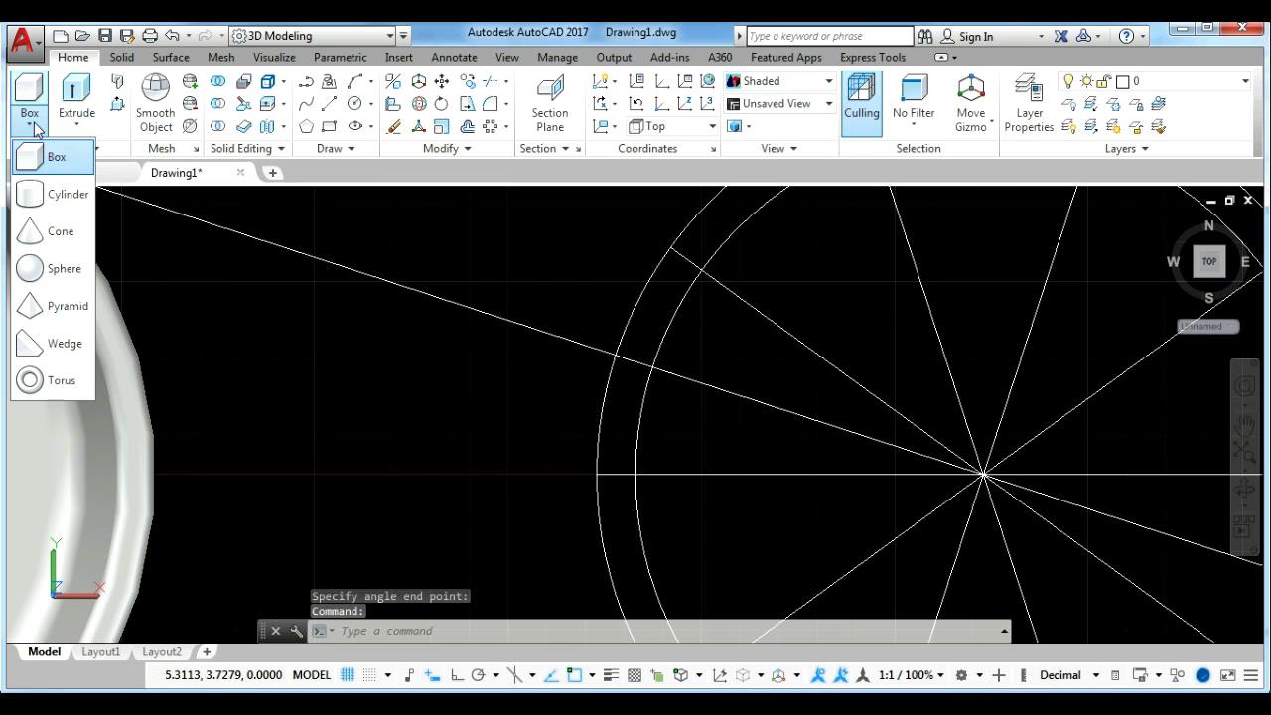
click(61, 270)
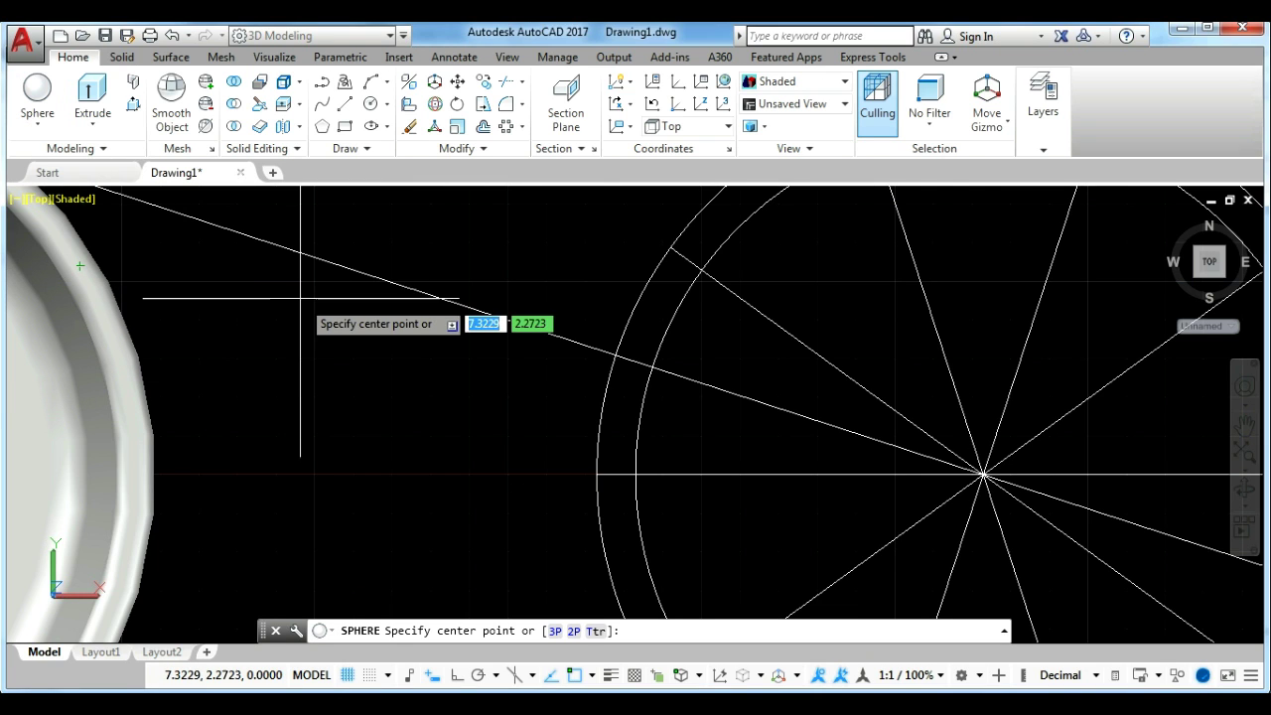
click(652, 364)
click(616, 356)
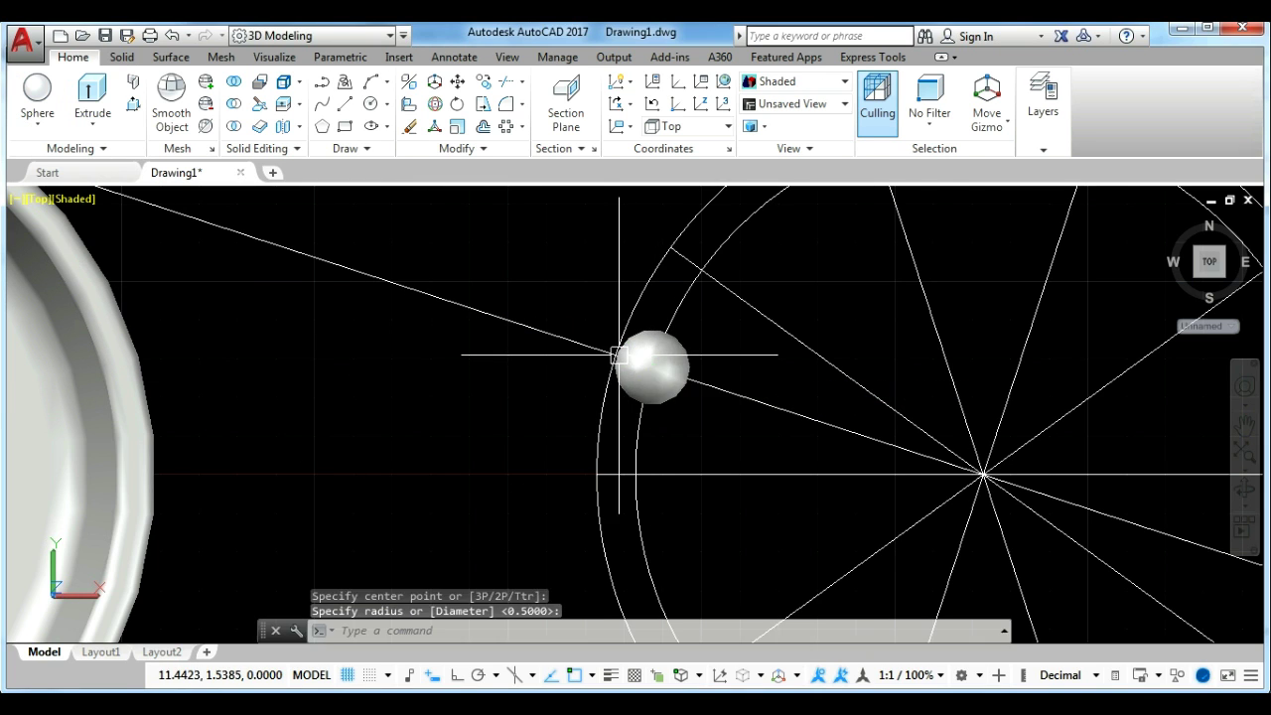
click(618, 355)
scroll(733, 395, up, 3)
Move the sphere further along the bisector to the wheel's outer rim.
text(m)
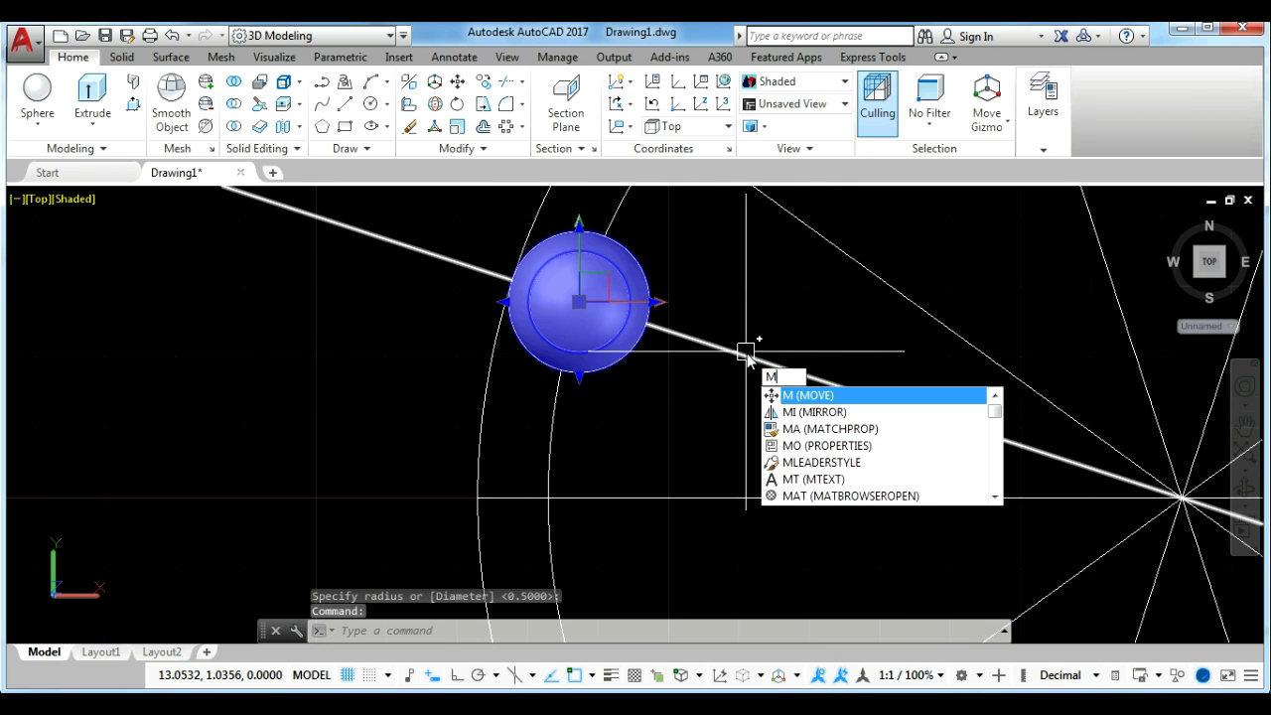
key(Return)
click(579, 301)
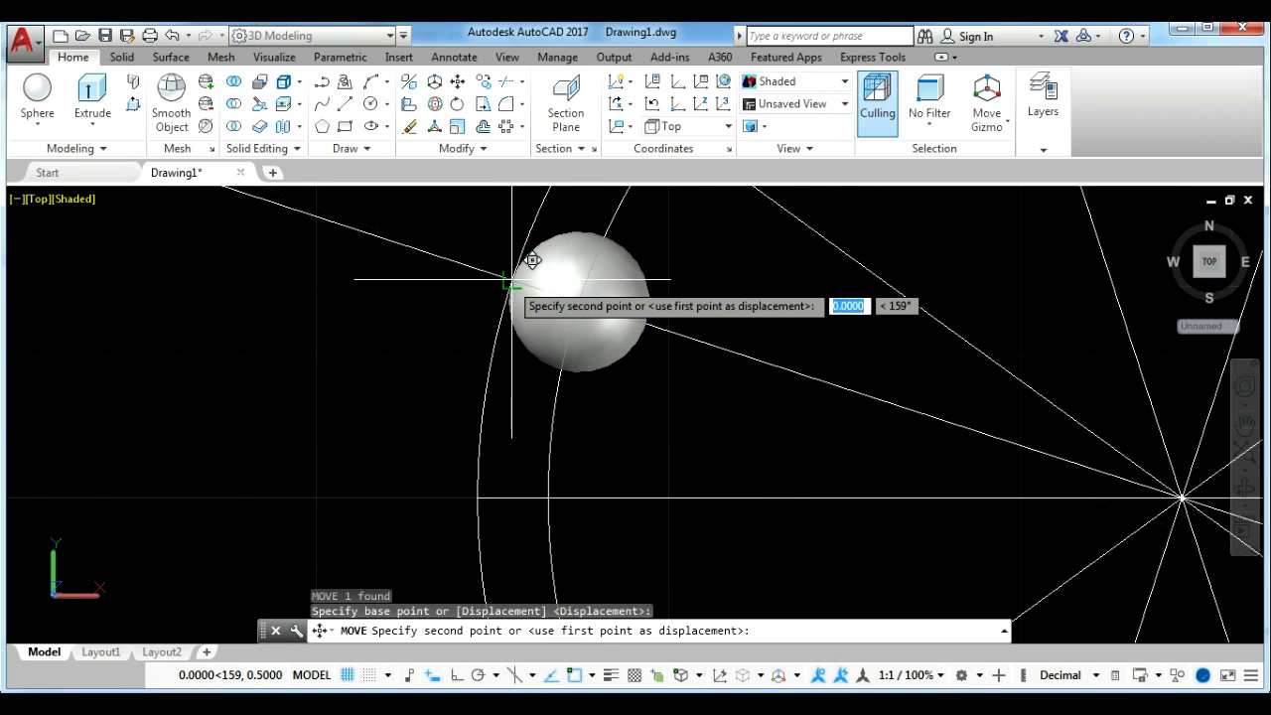
click(584, 302)
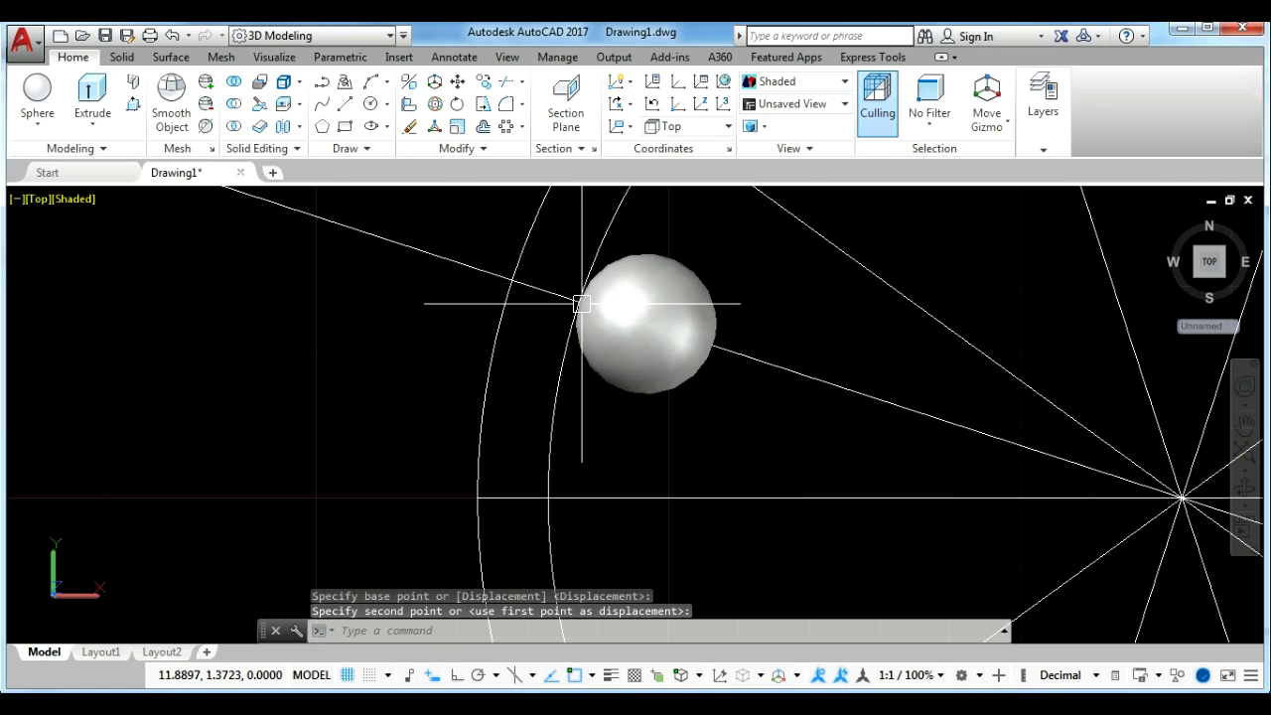
scroll(654, 309, down, 3)
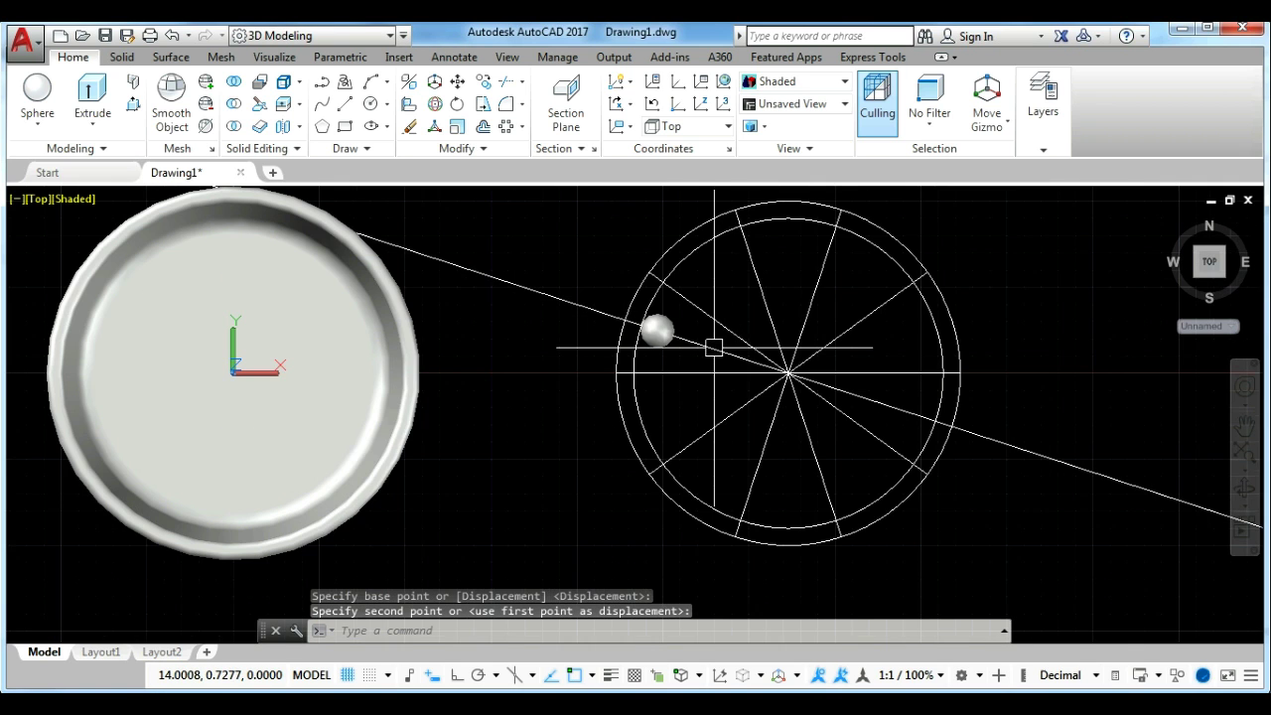
scroll(712, 346, down, 2)
click(660, 380)
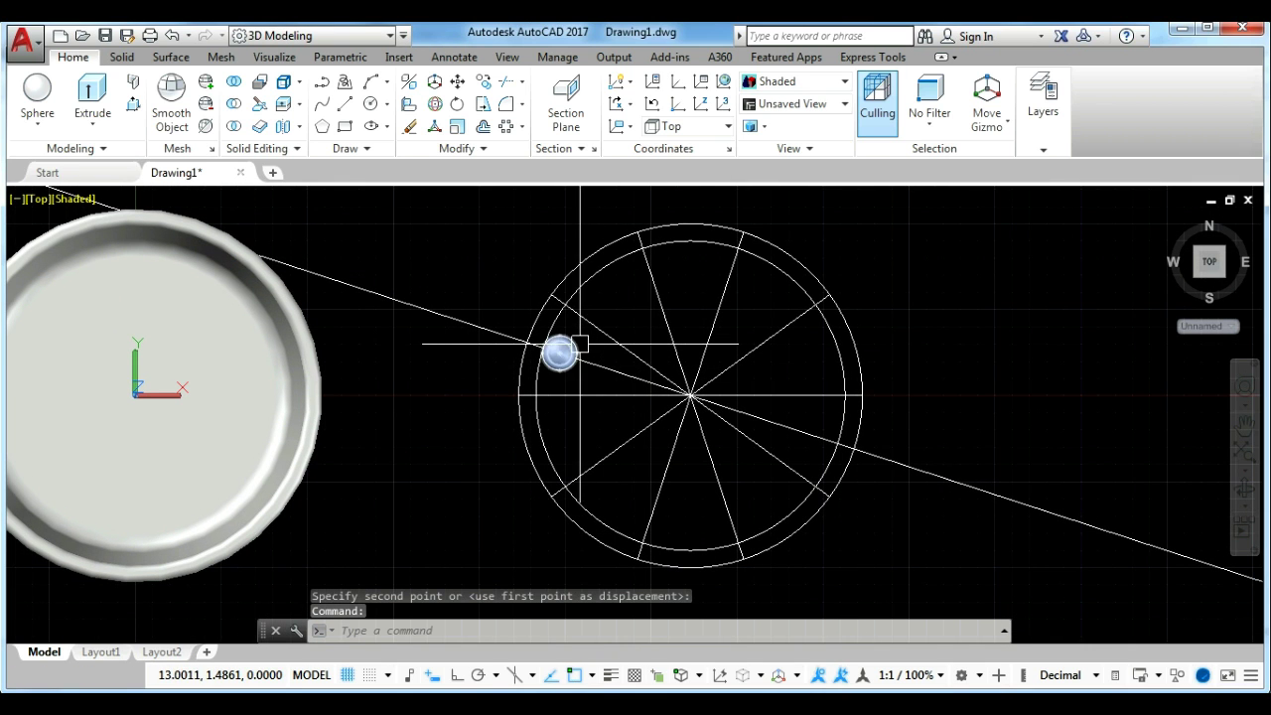
click(576, 353)
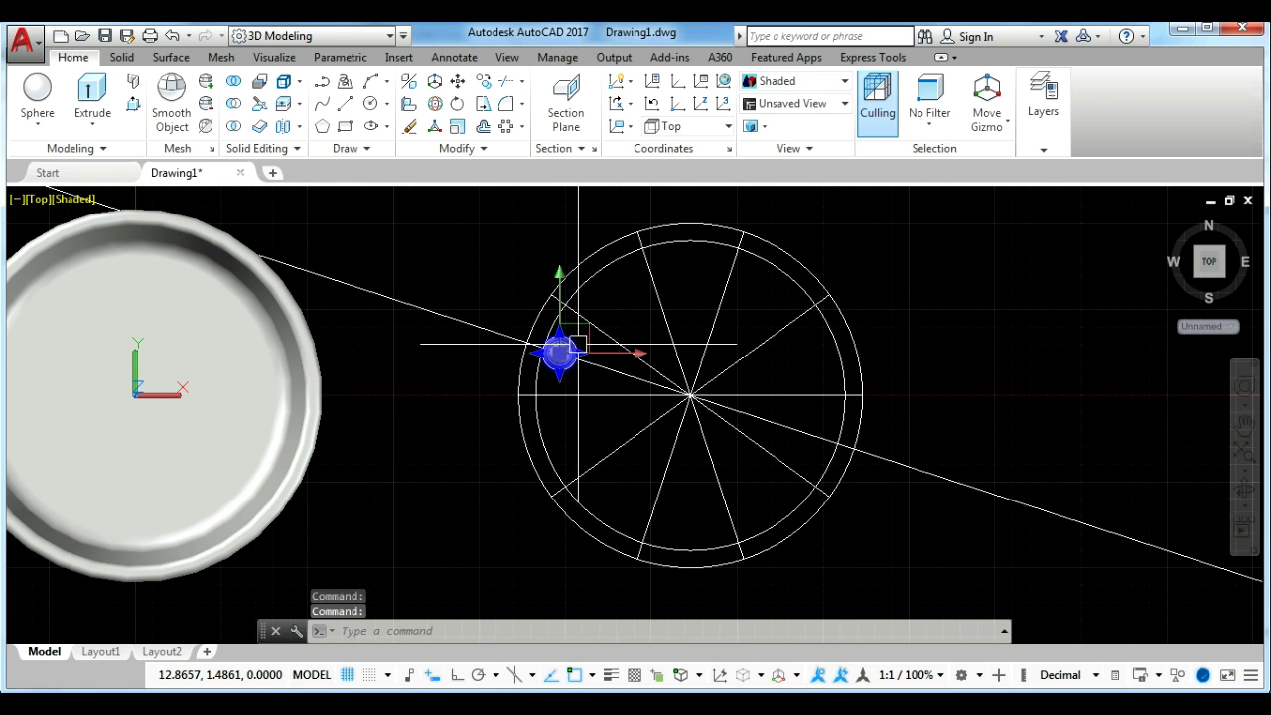
Polar-array the sphere into 10 copies around the wheel hub, then pan to show cup and wheel.
click(504, 130)
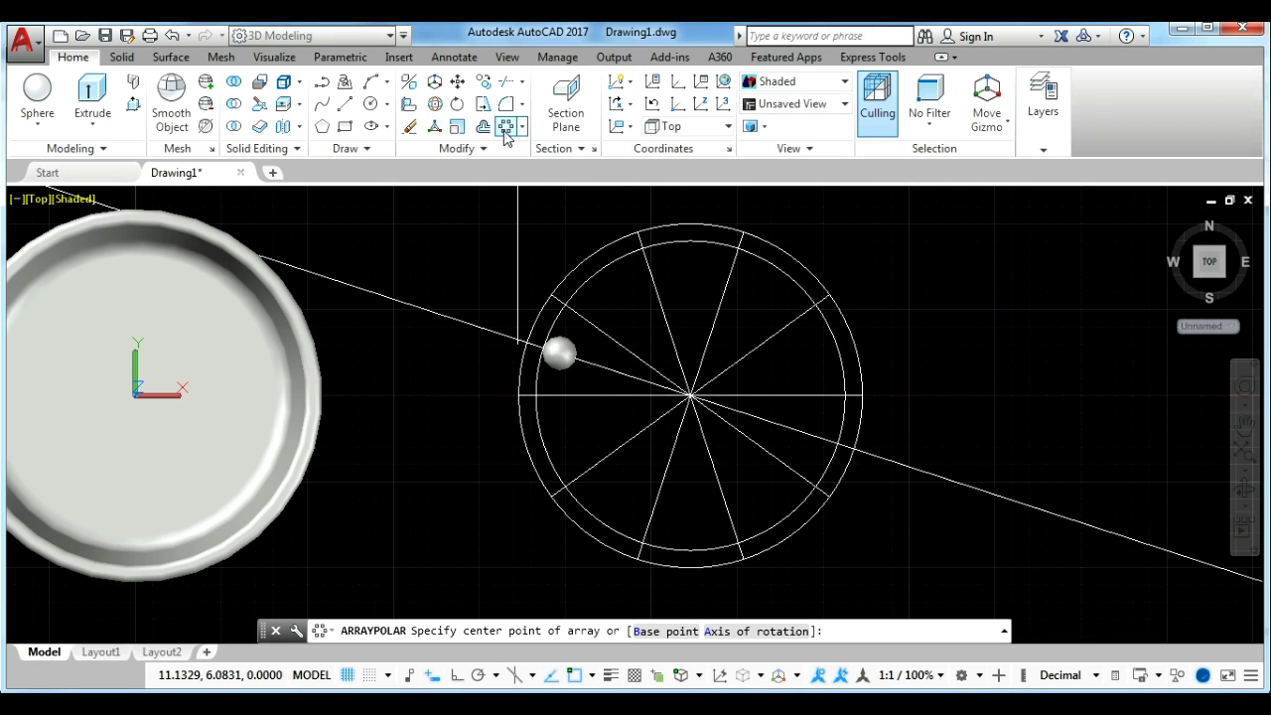
click(690, 396)
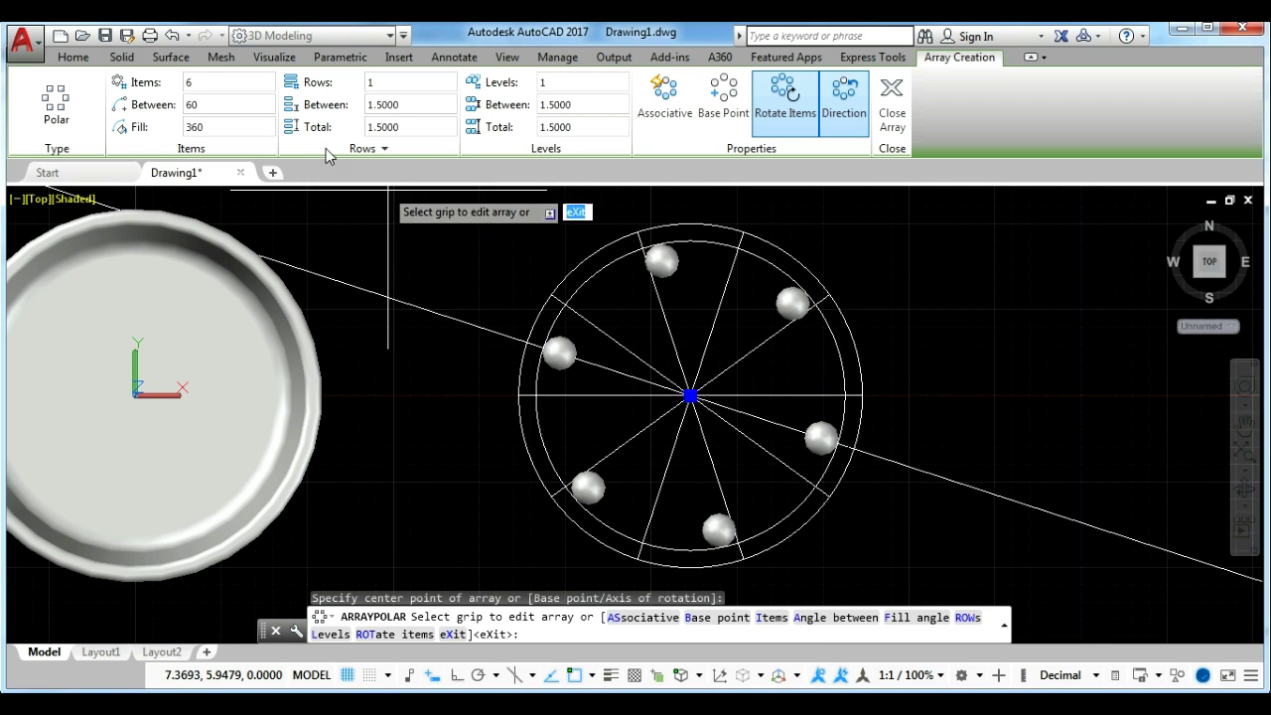
text(10)
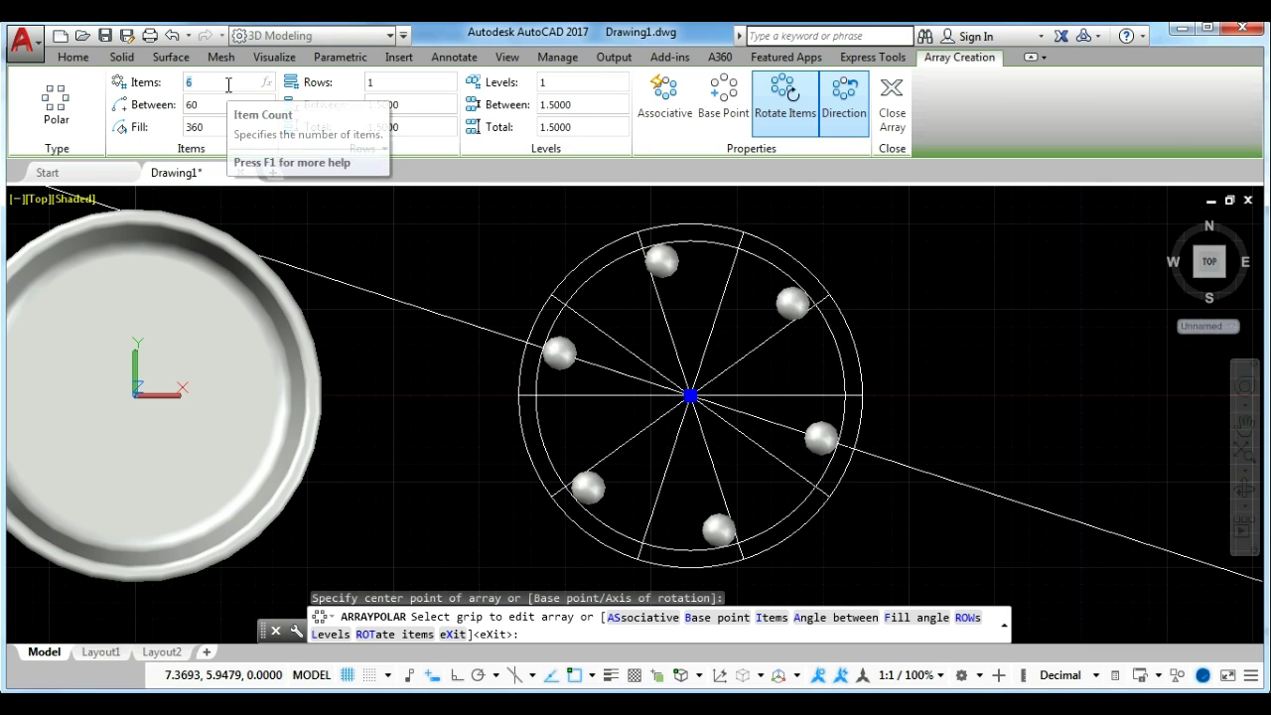
key(Return)
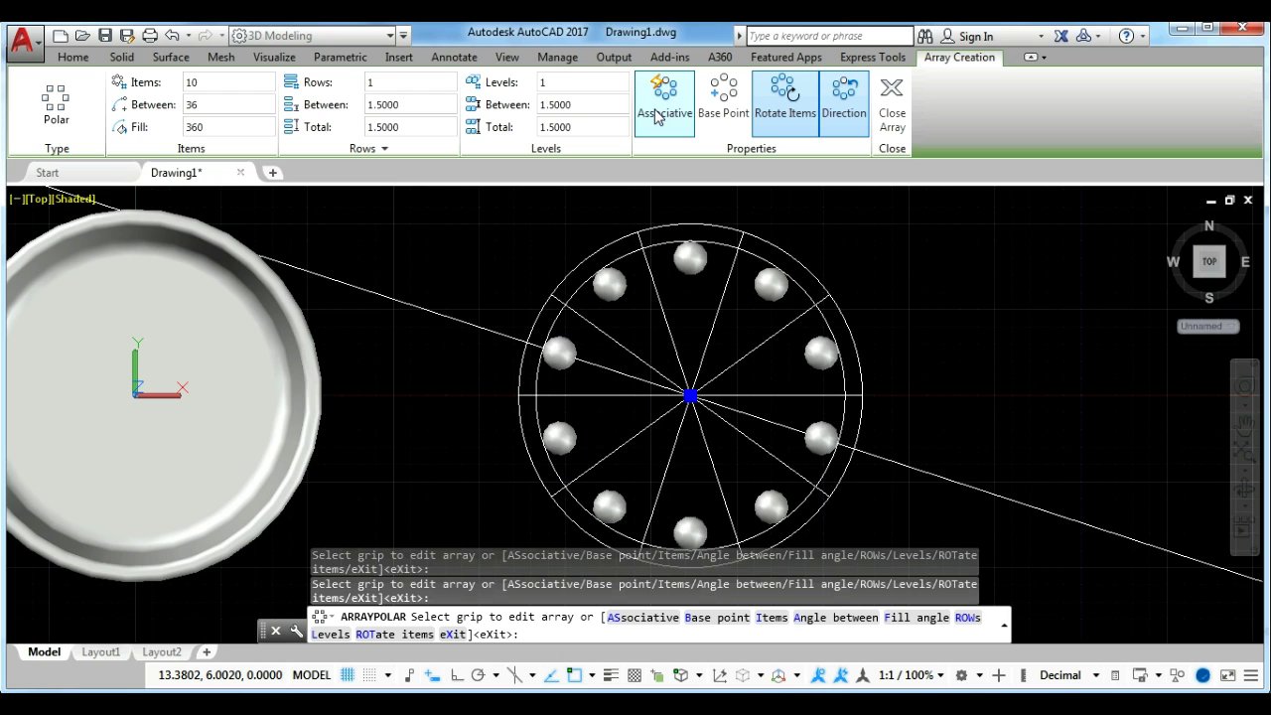
key(Return)
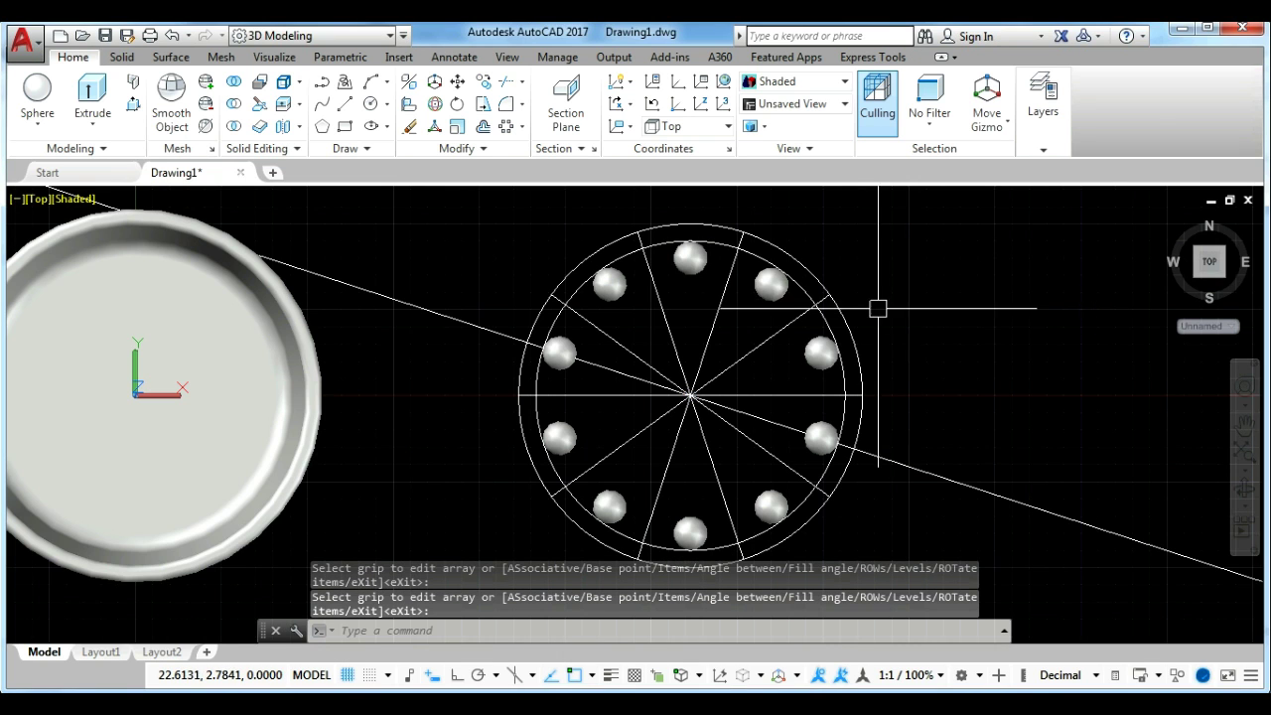
click(772, 285)
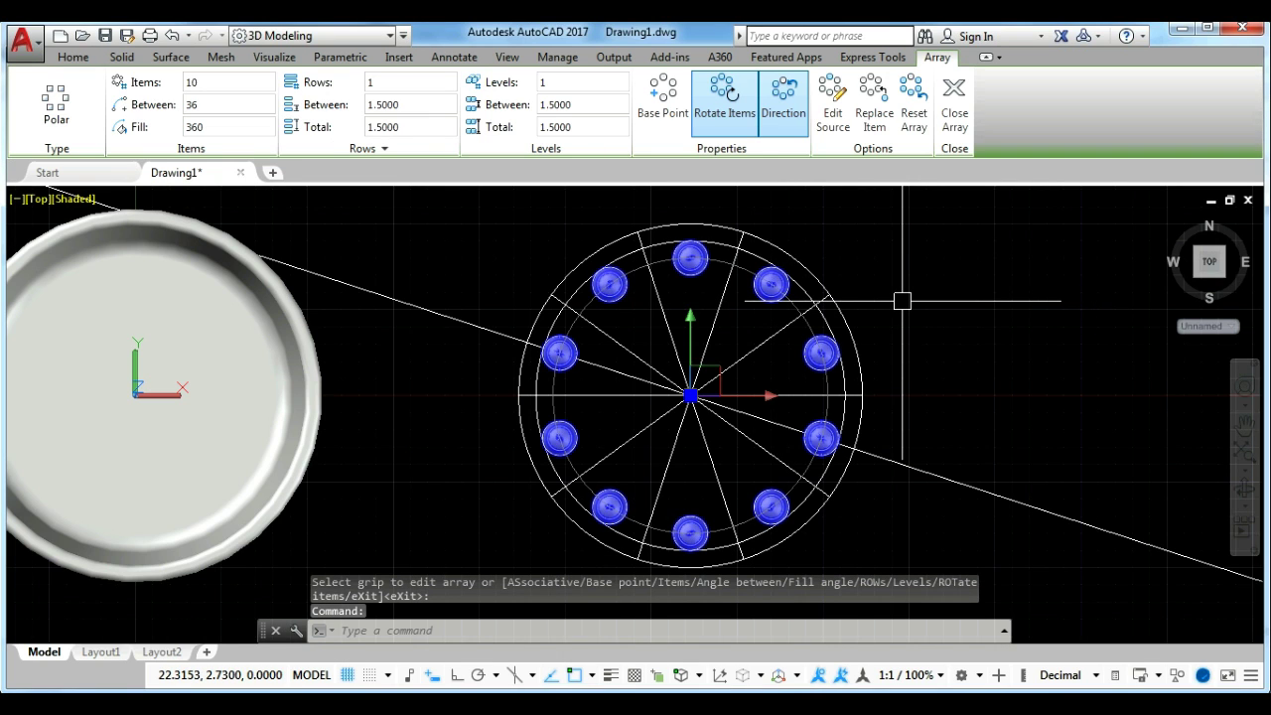
key(Escape)
middle_drag(621, 361, 747, 362)
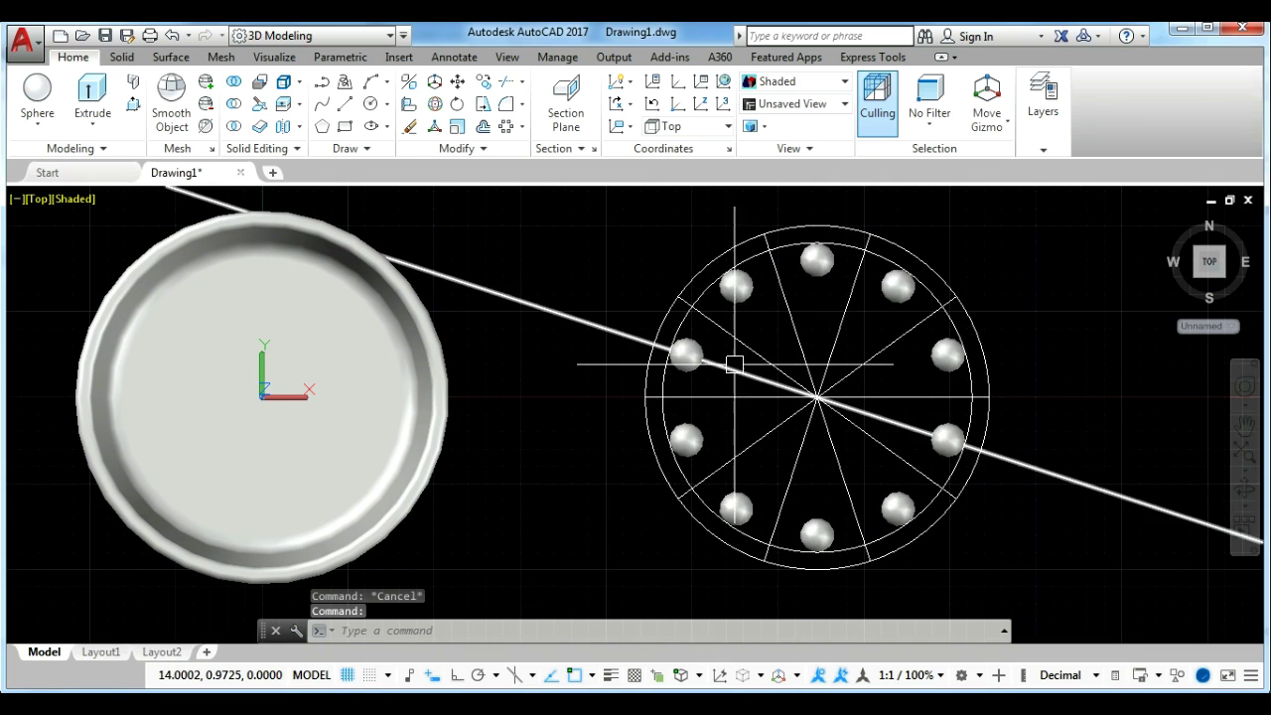
Switch to 2D Wireframe and move the sphere ring from the wheel centre to the cup's centre.
click(73, 200)
click(111, 245)
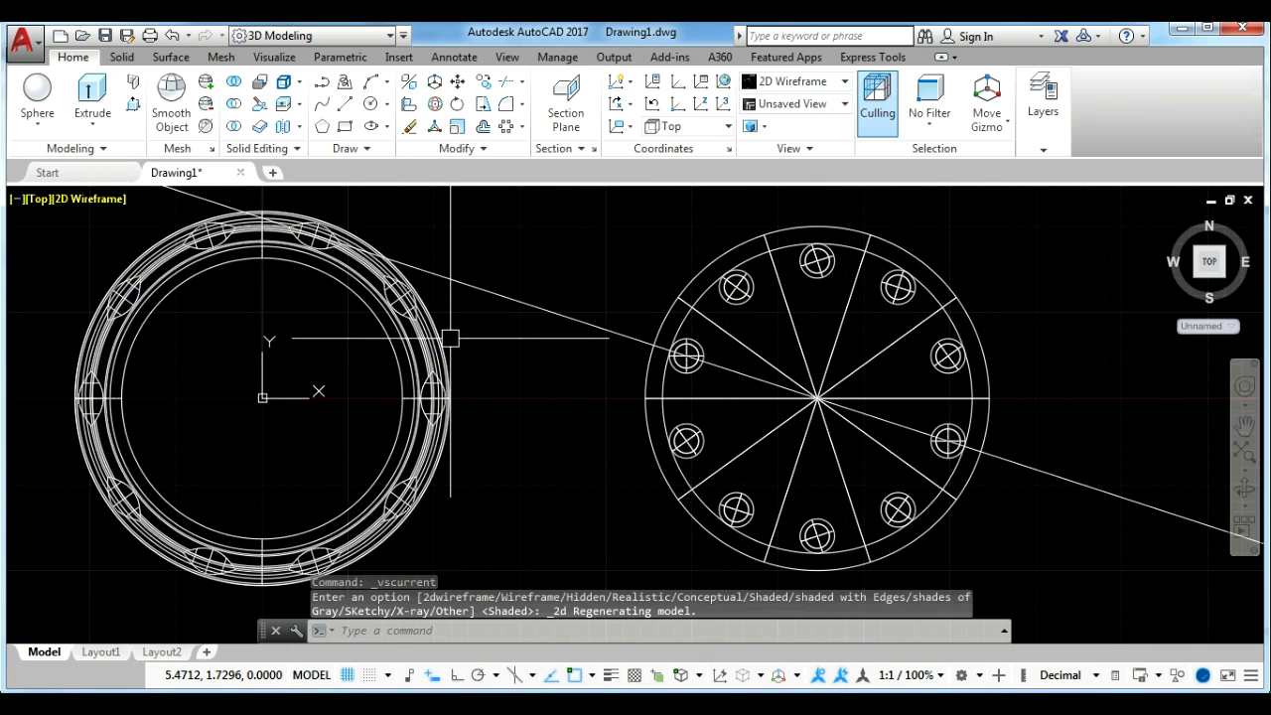
click(732, 300)
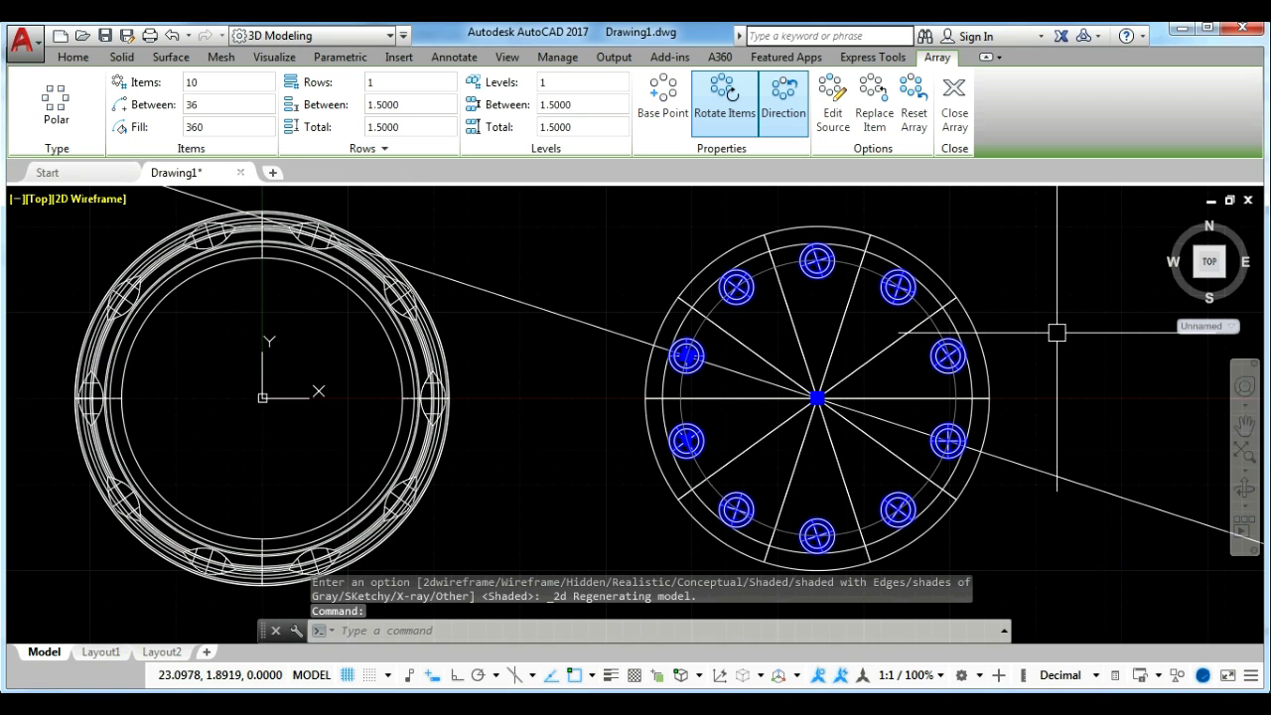
text(M)
key(Return)
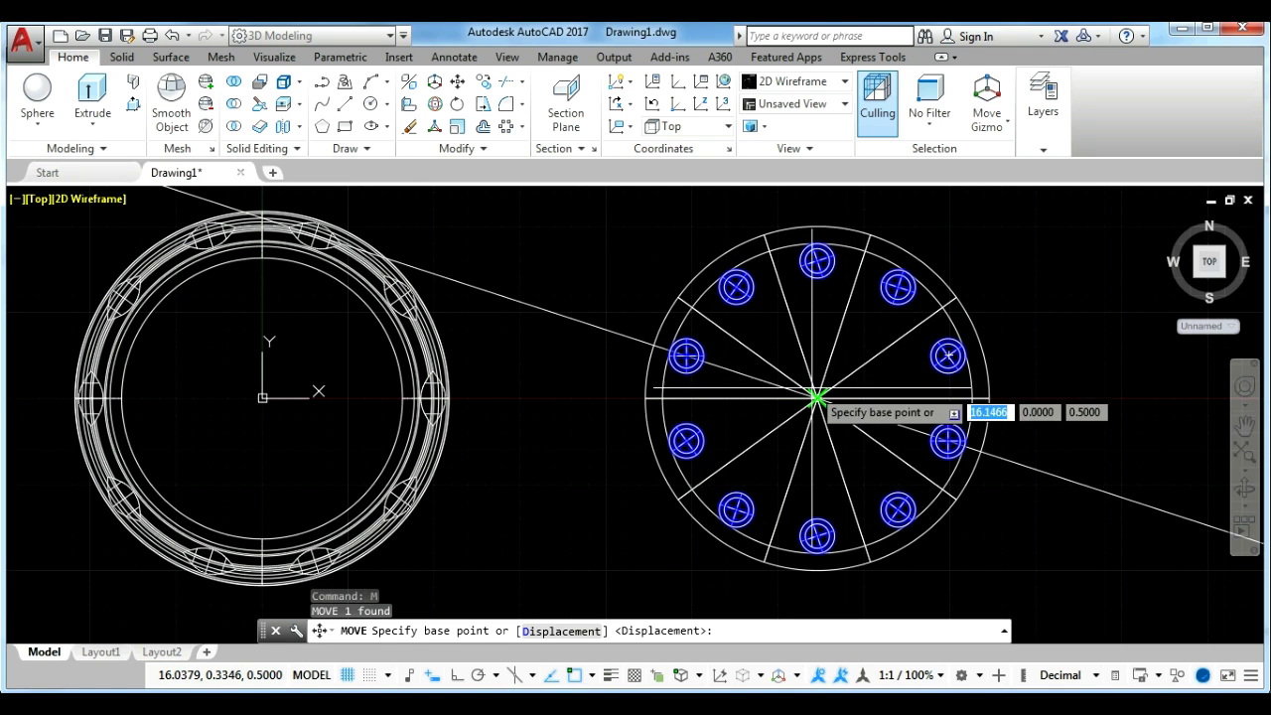
click(832, 375)
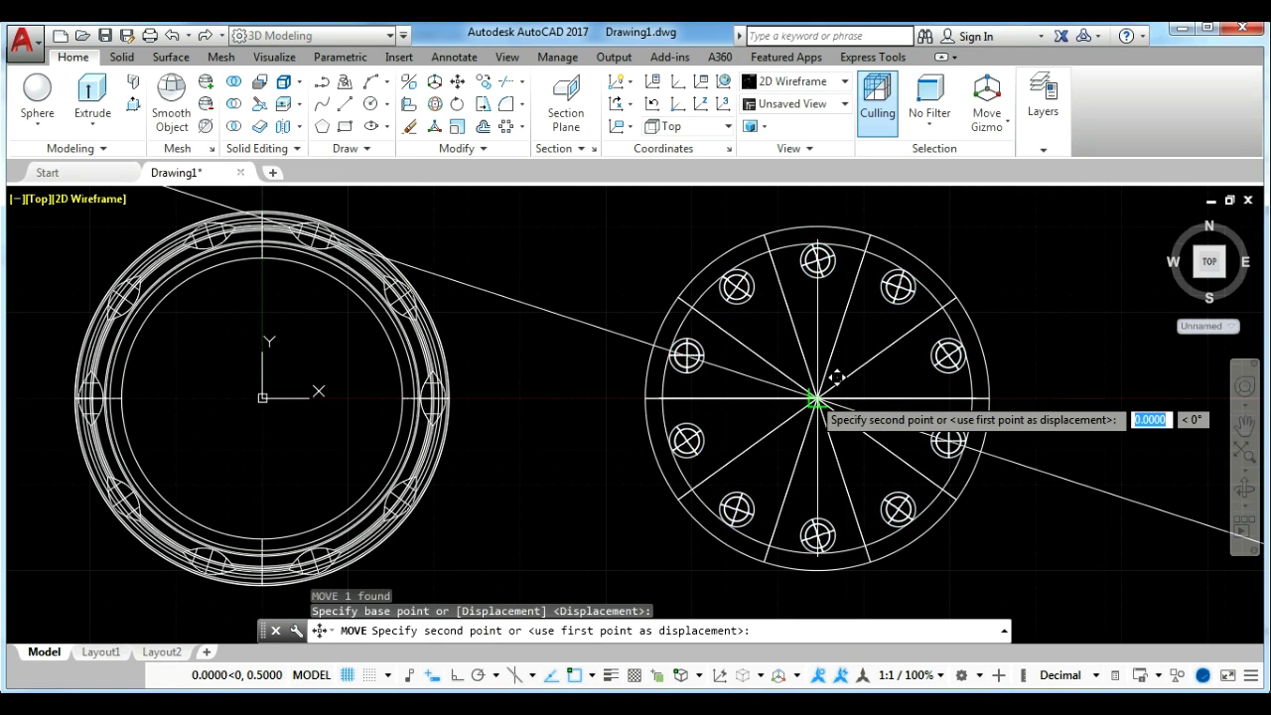
click(262, 398)
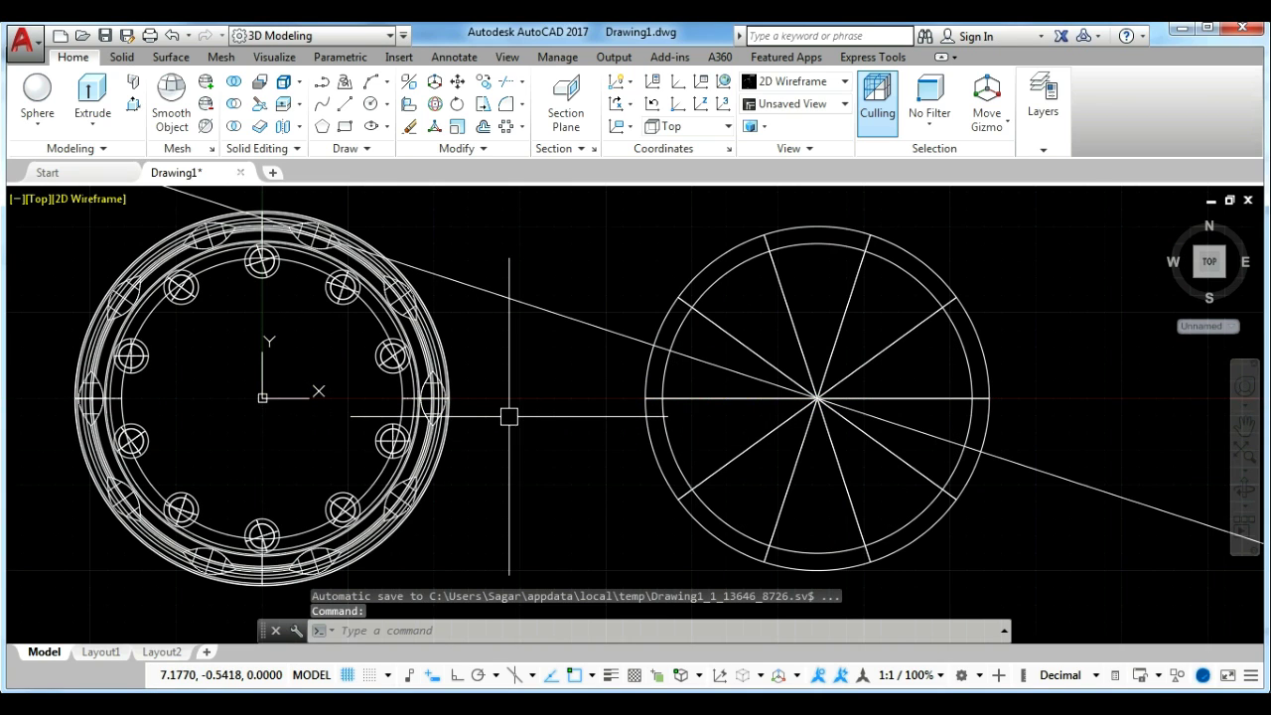
In Front view, zoom in on the sphere ring at the cup base and explode the array.
click(42, 199)
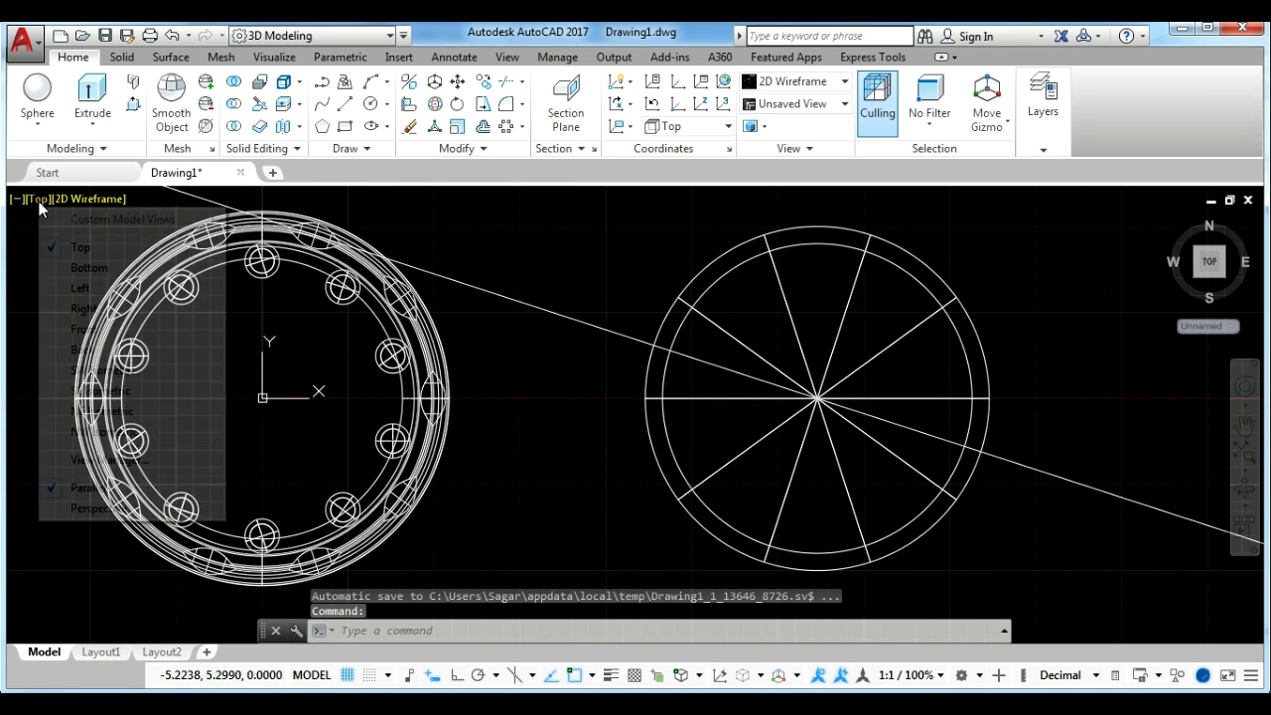
click(84, 329)
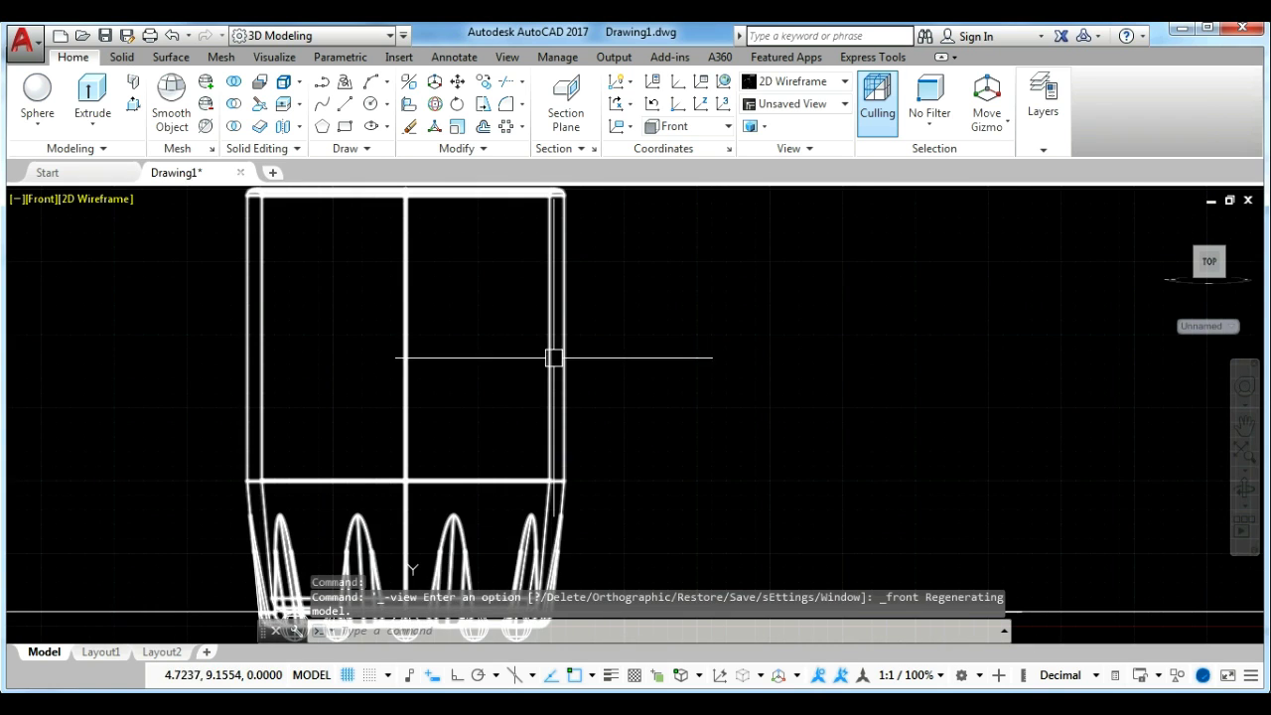
middle_drag(618, 372, 661, 284)
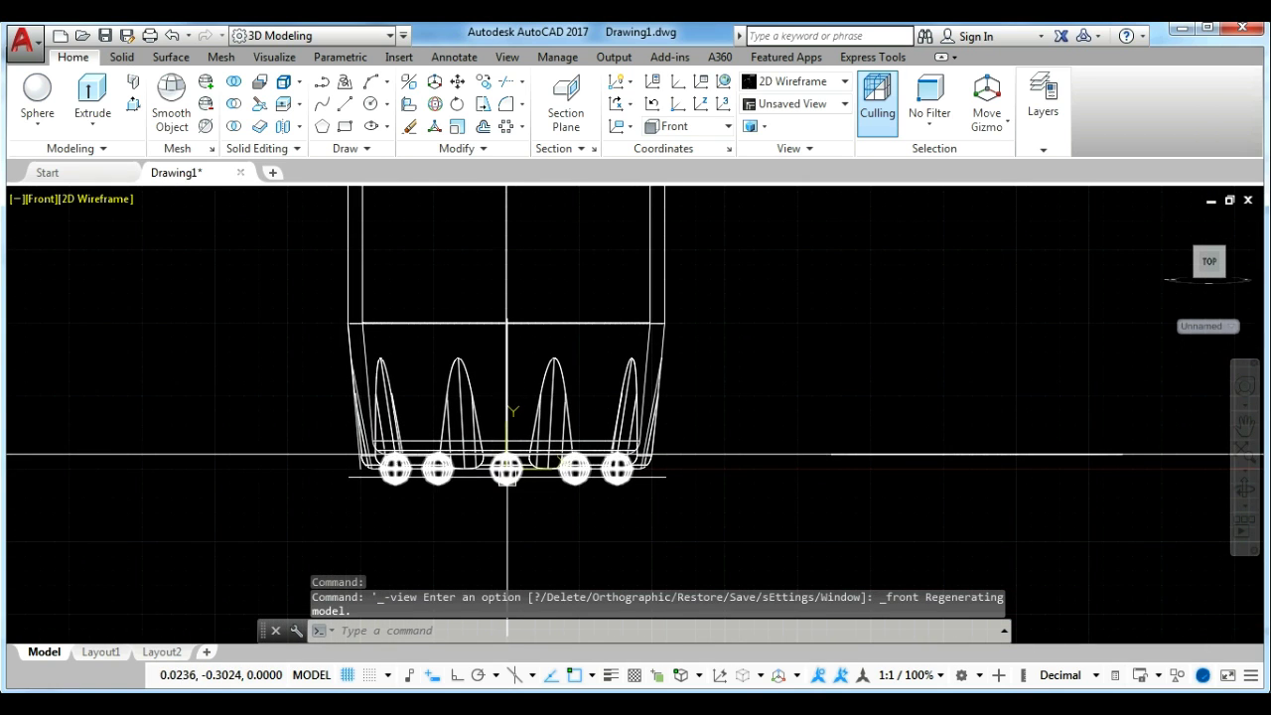
text(z)
key(Return)
click(249, 387)
click(740, 561)
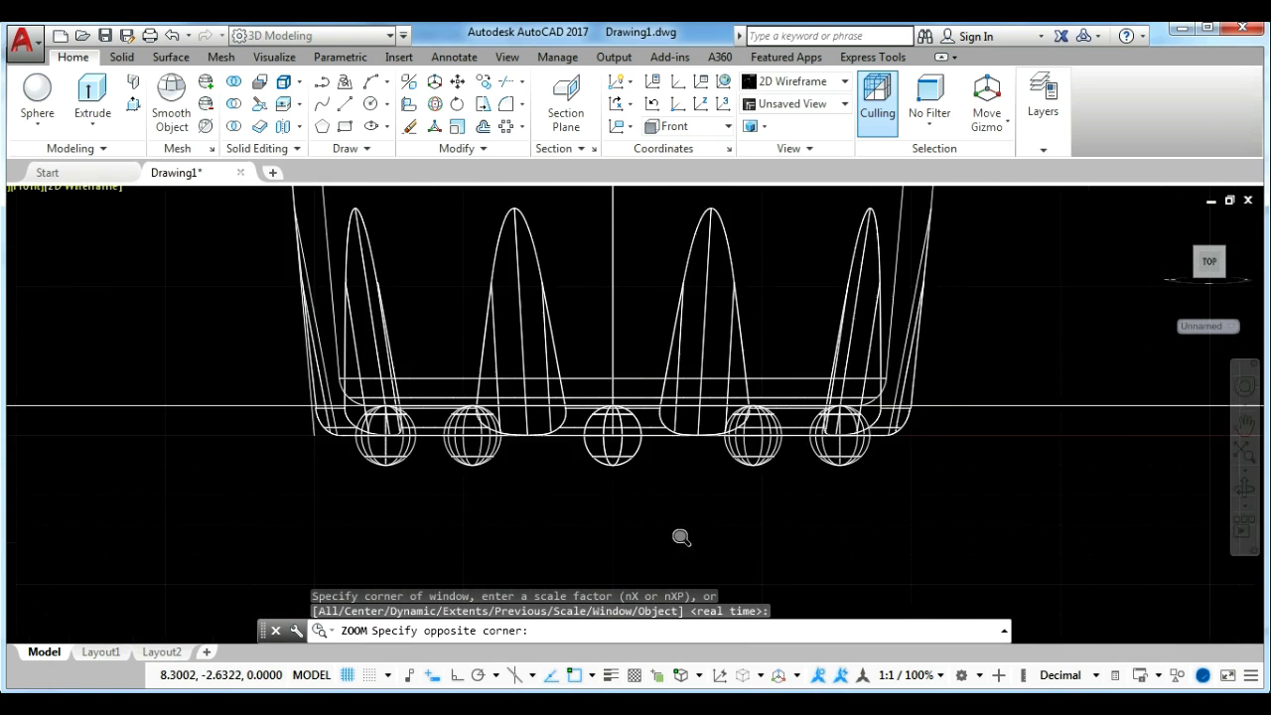
middle_drag(954, 530, 879, 533)
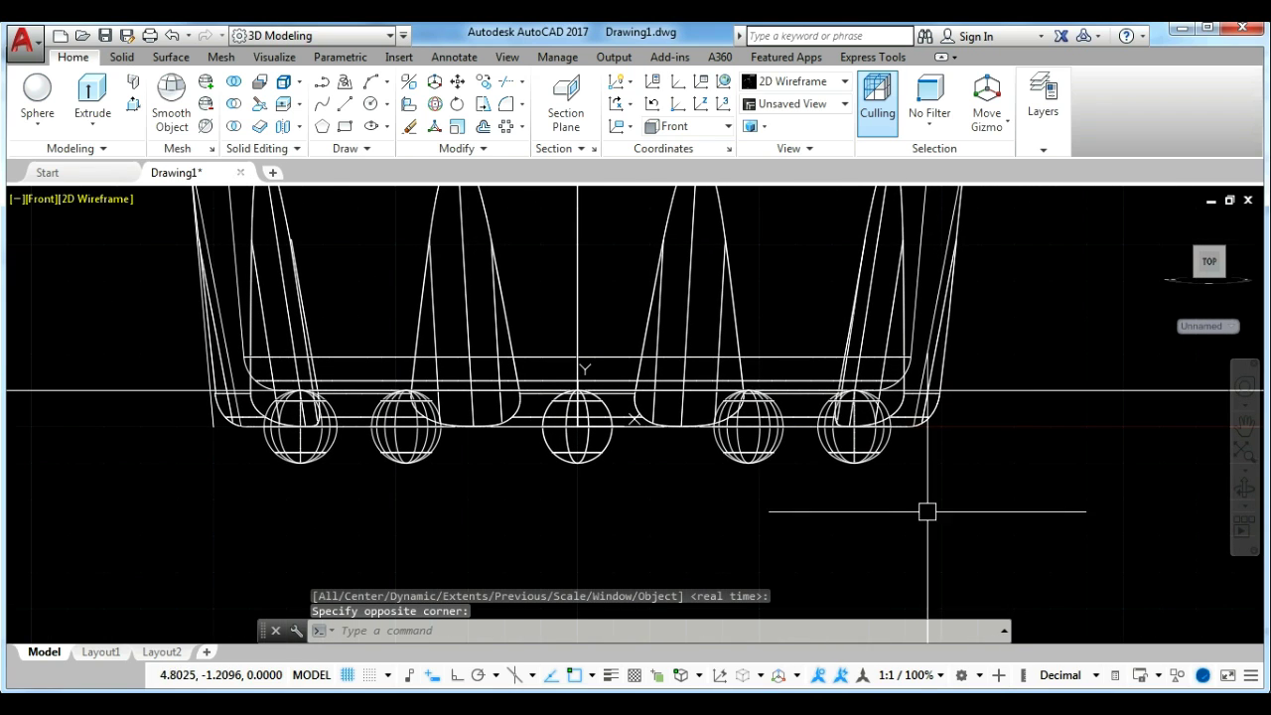
click(871, 477)
text(X)
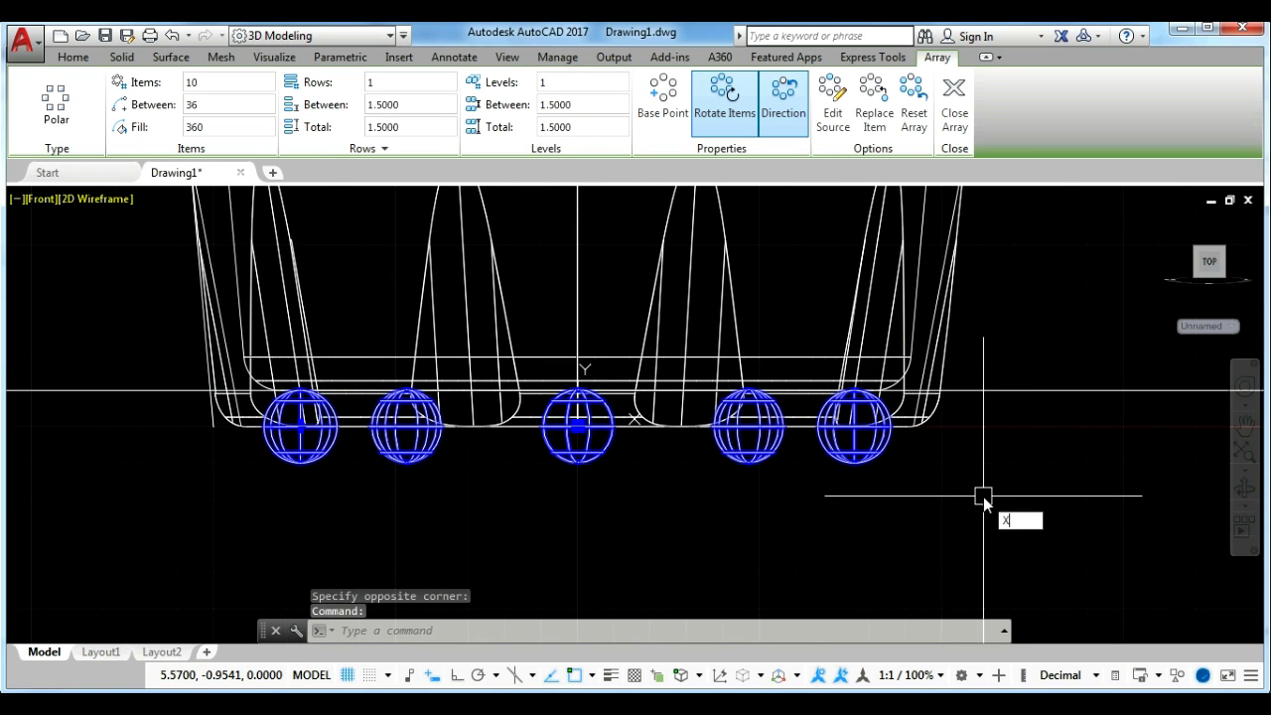
key(Return)
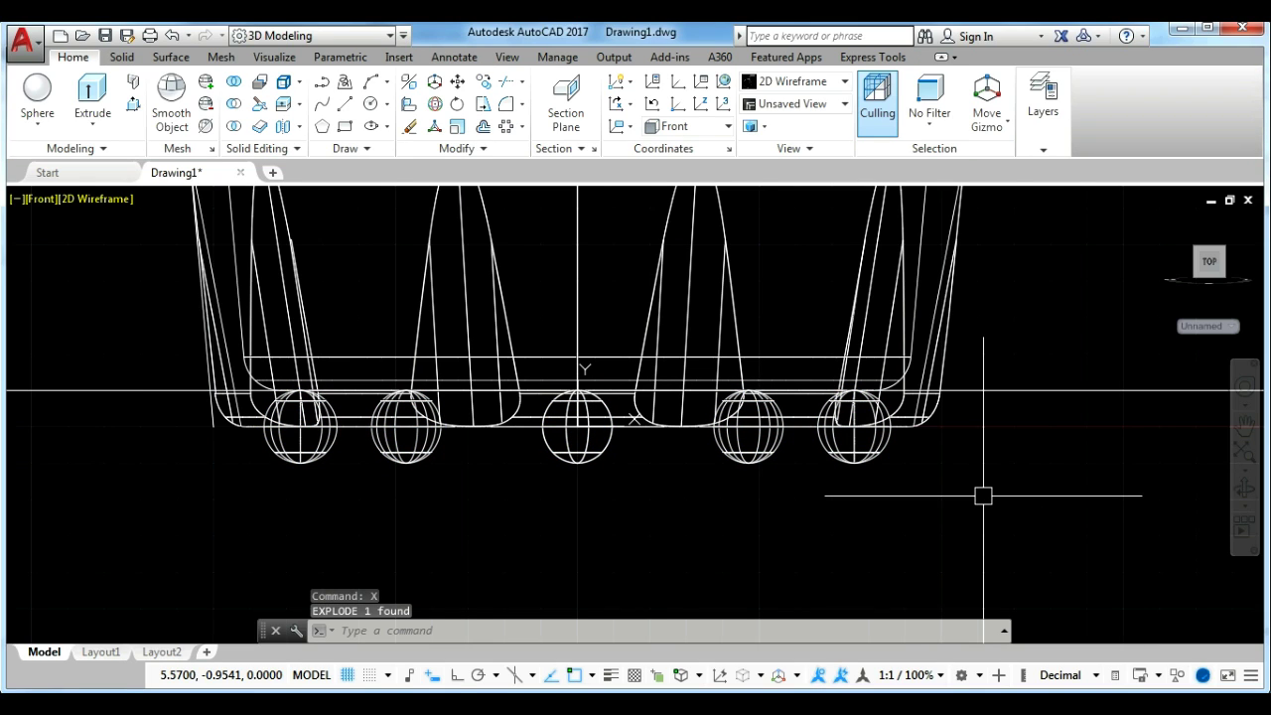
text(UNIO)
Union the cup and all ten spheres into a single solid.
key(Return)
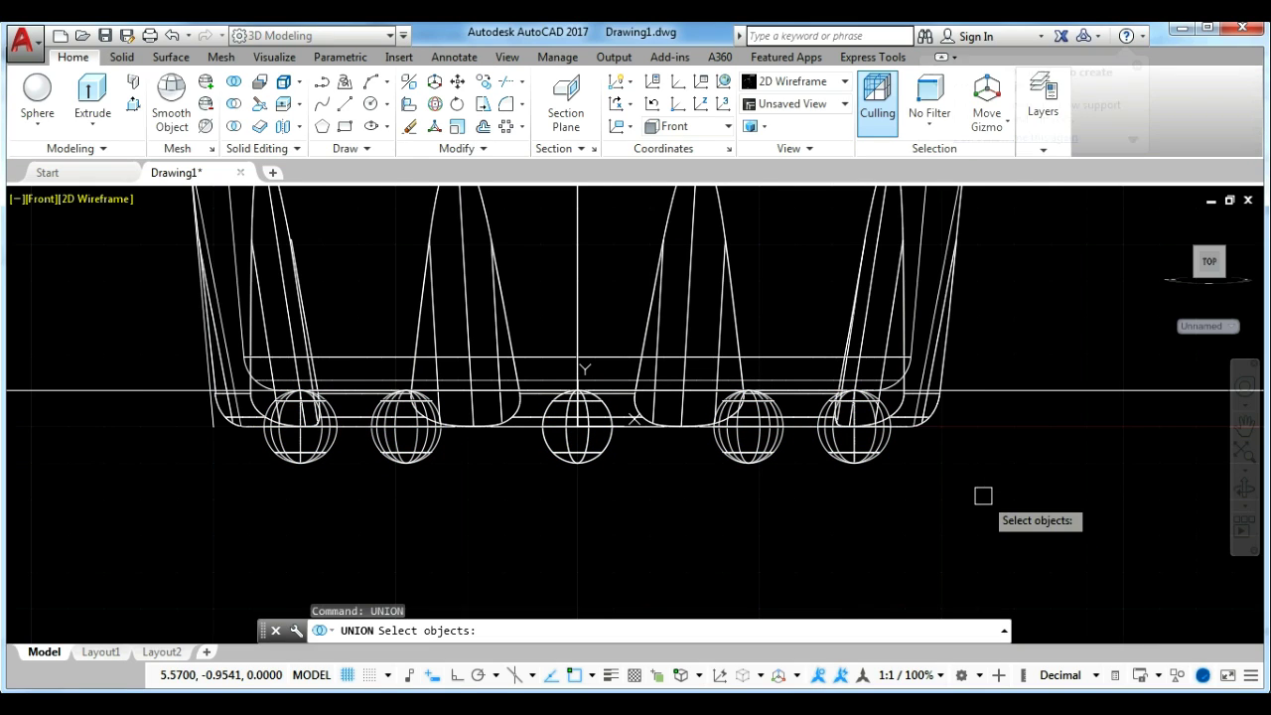
click(995, 502)
click(252, 409)
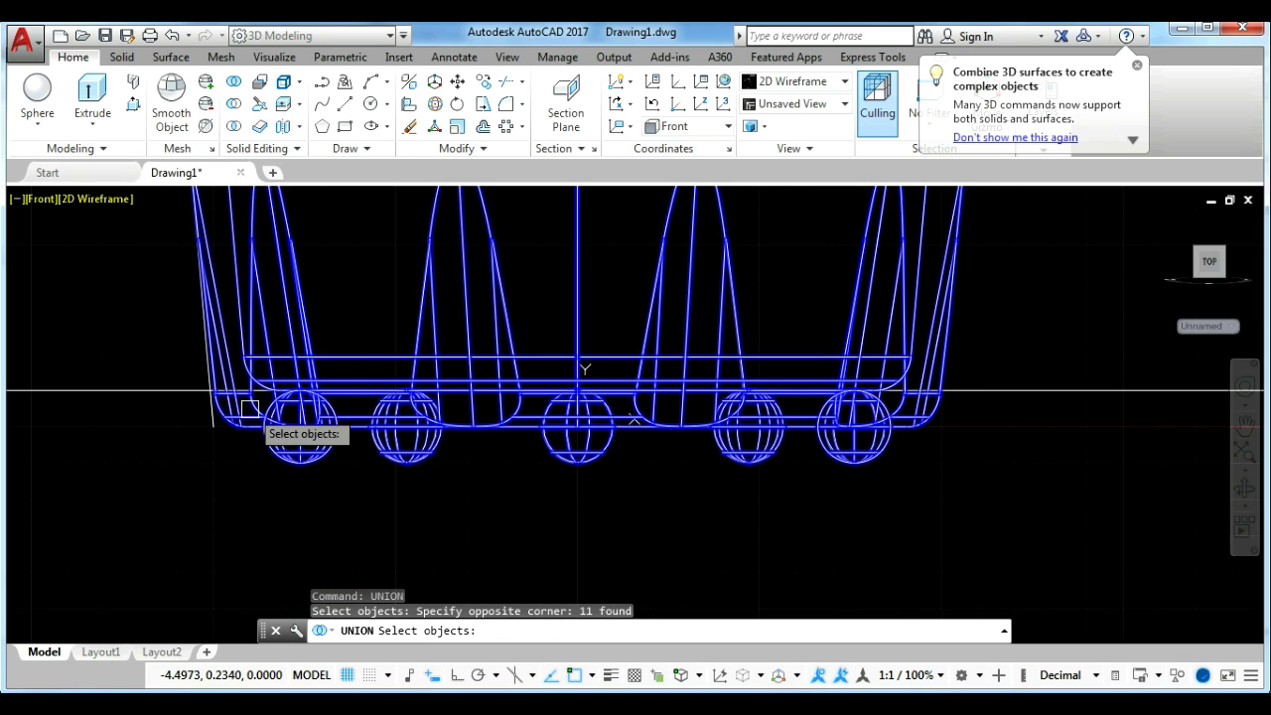
key(Return)
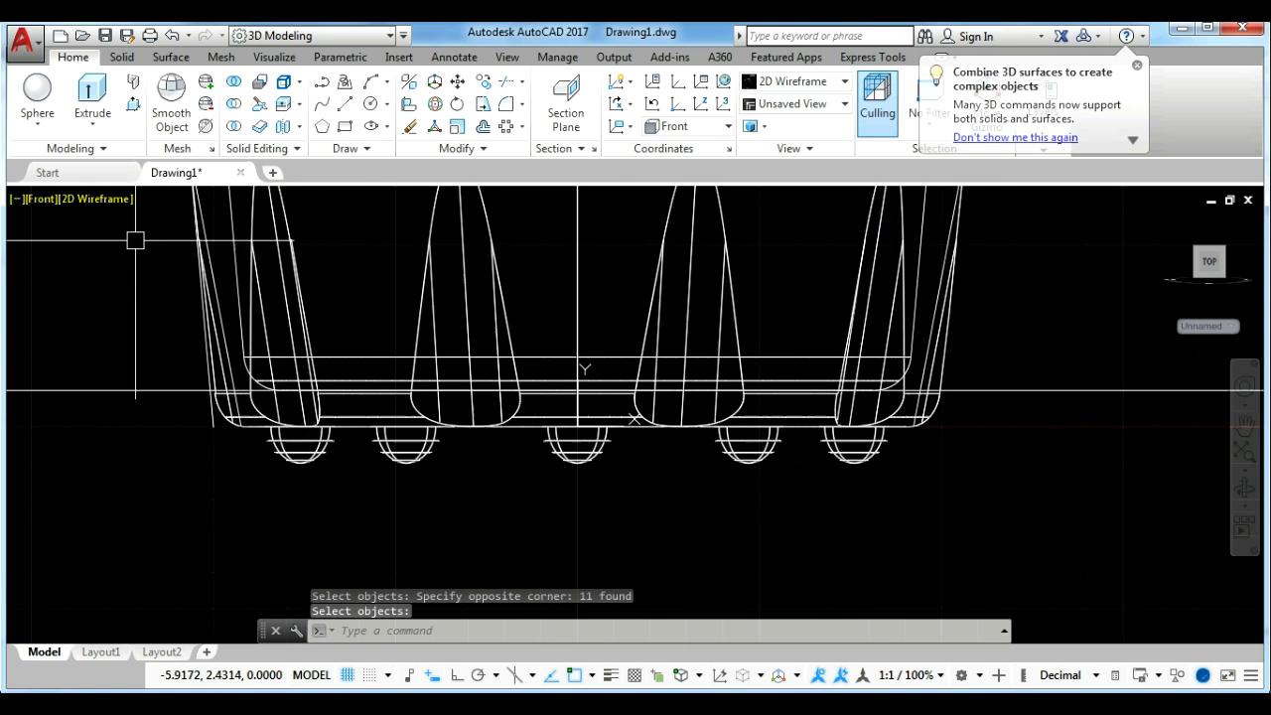
click(82, 197)
Display the model Shaded and frame the whole cup.
click(136, 332)
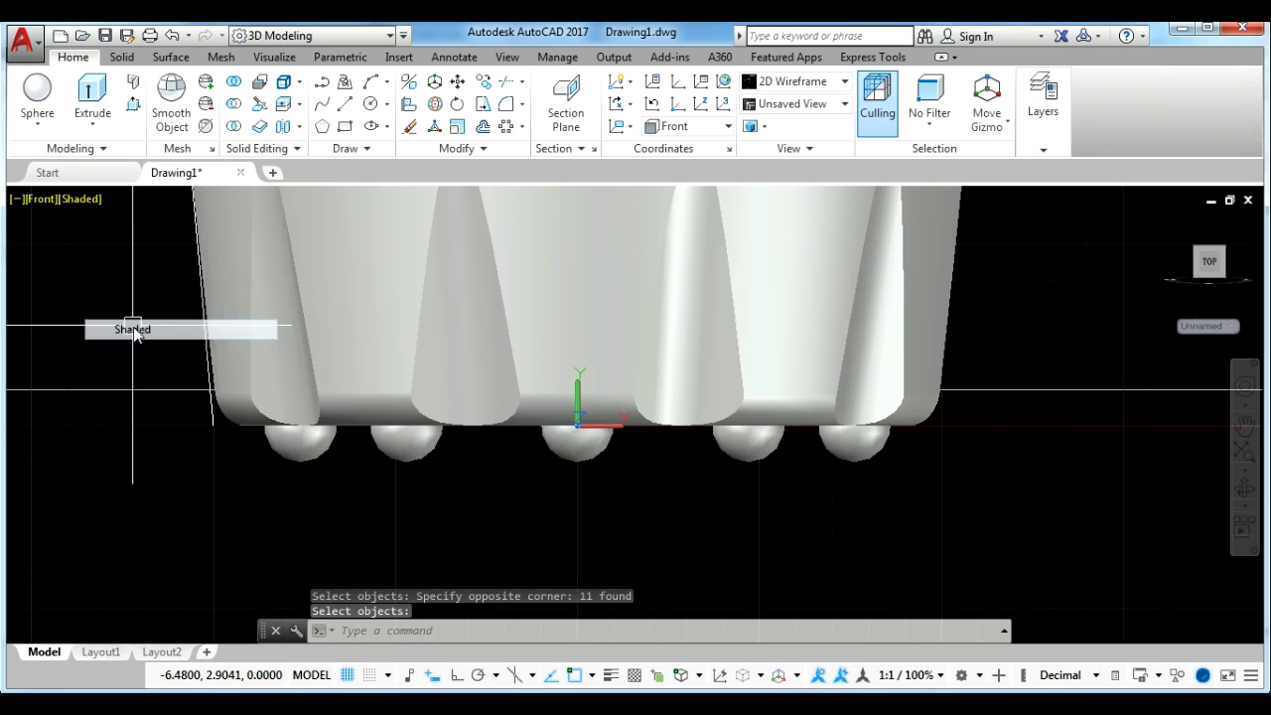
scroll(620, 412, down, 5)
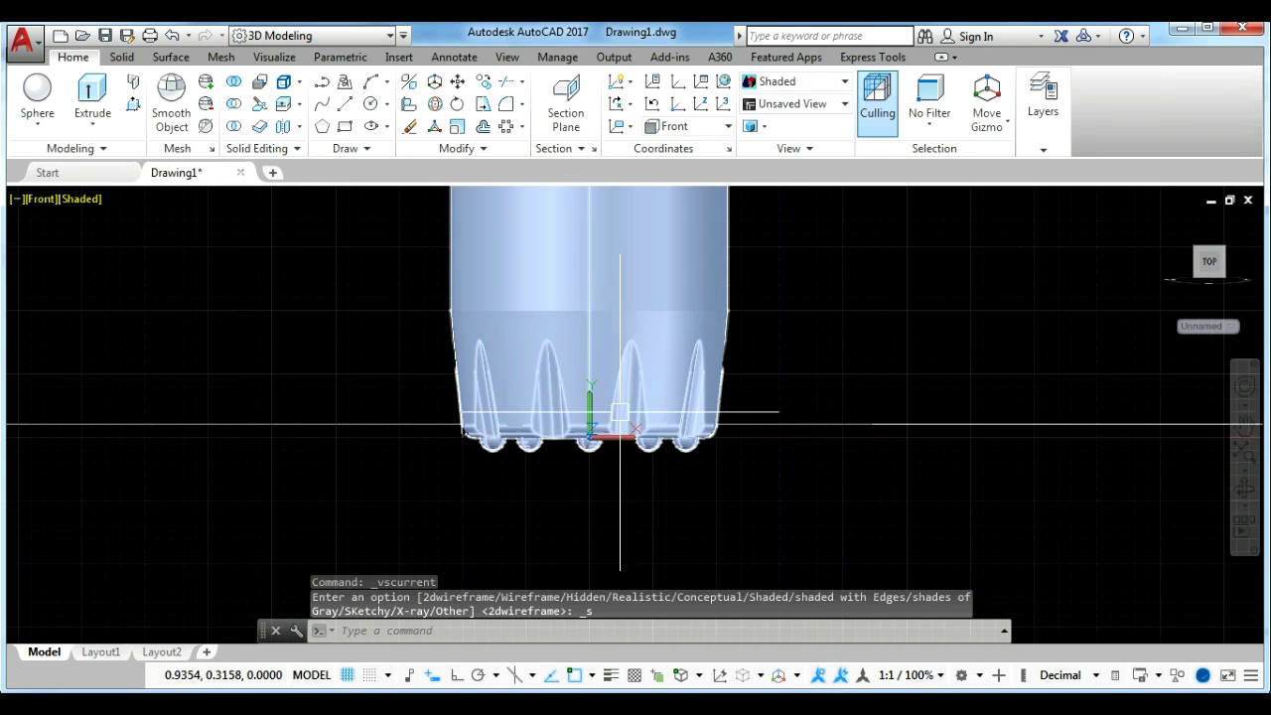
middle_drag(620, 412, 601, 500)
scroll(641, 426, down, 5)
scroll(642, 428, up, 1)
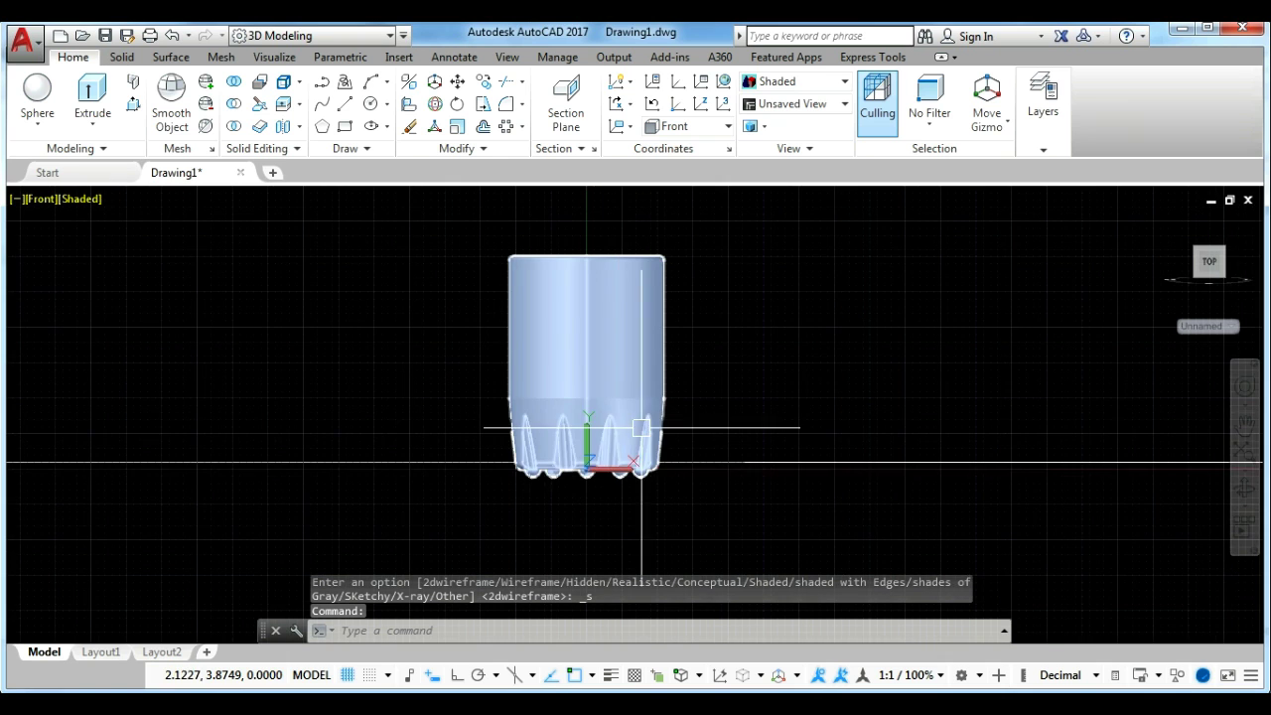
Orbit to inspect the cup's bumpy underside, then switch to SW Isometric view.
mouse_move(1072, 488)
shift+middle_down()
mouse_move(746, 395)
mouse_move(654, 437)
shift+middle_up()
scroll(654, 437, up, 2)
scroll(655, 437, up, 2)
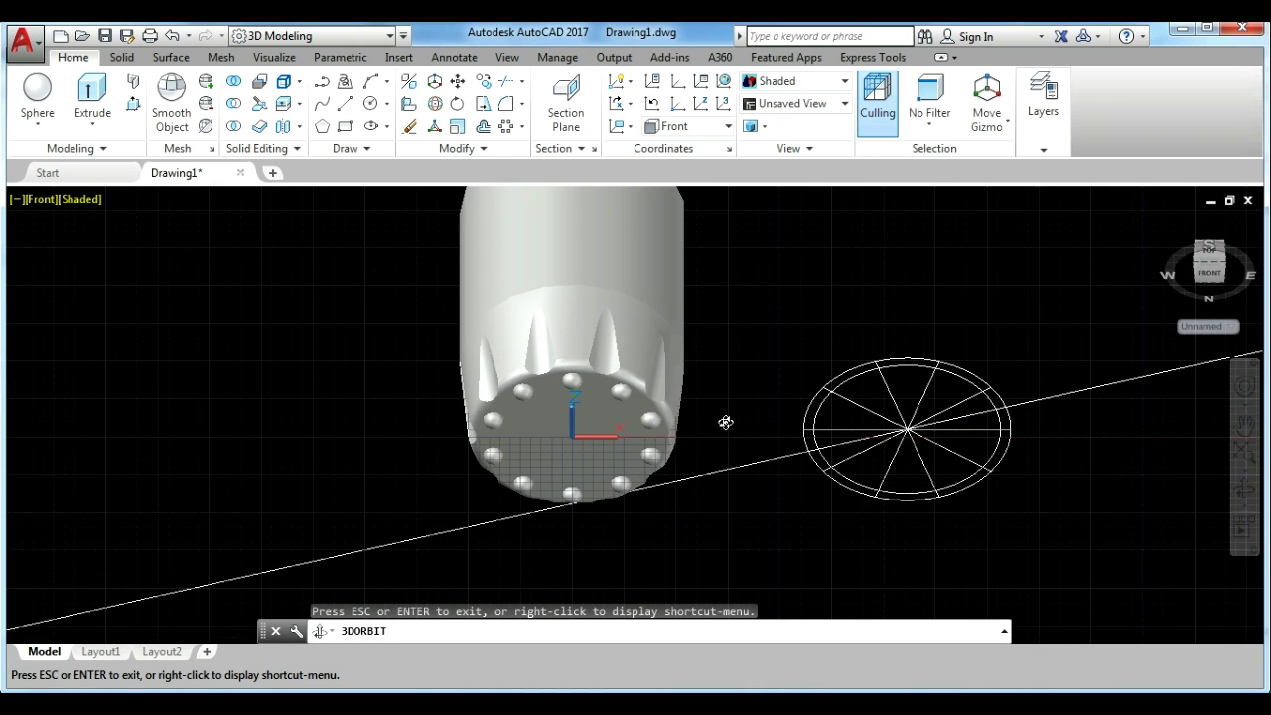
key(Escape)
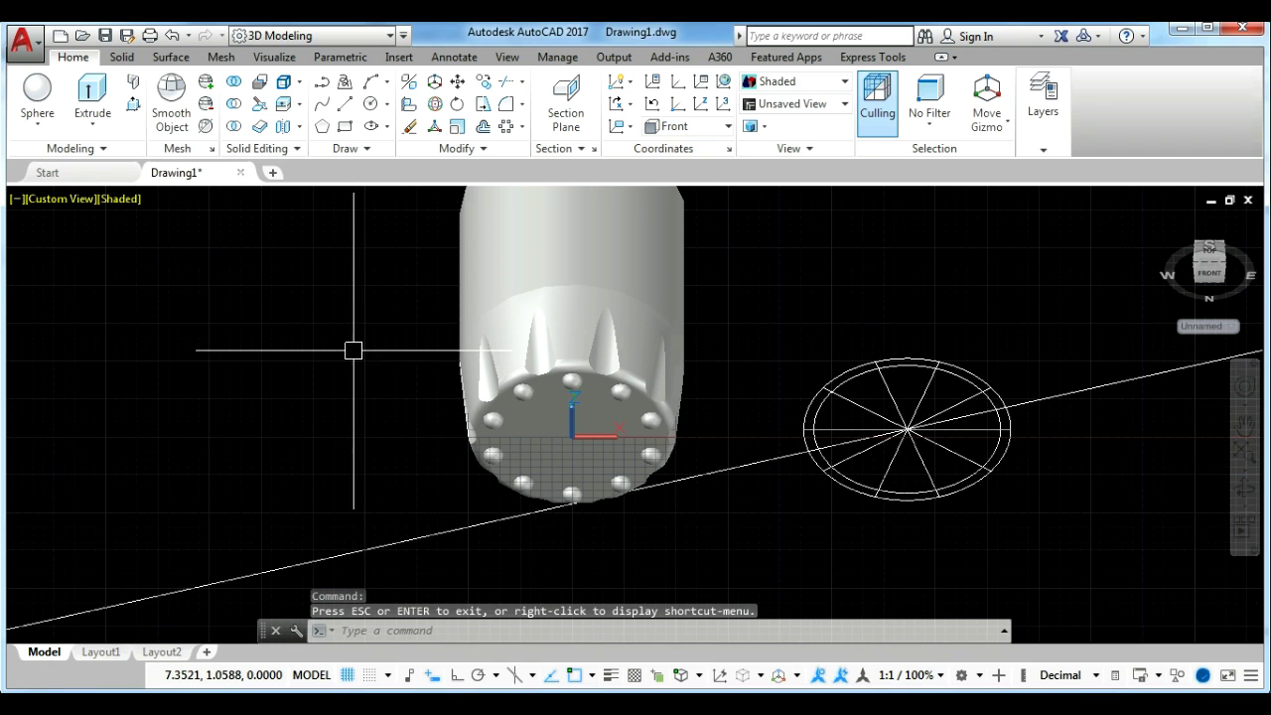
click(62, 200)
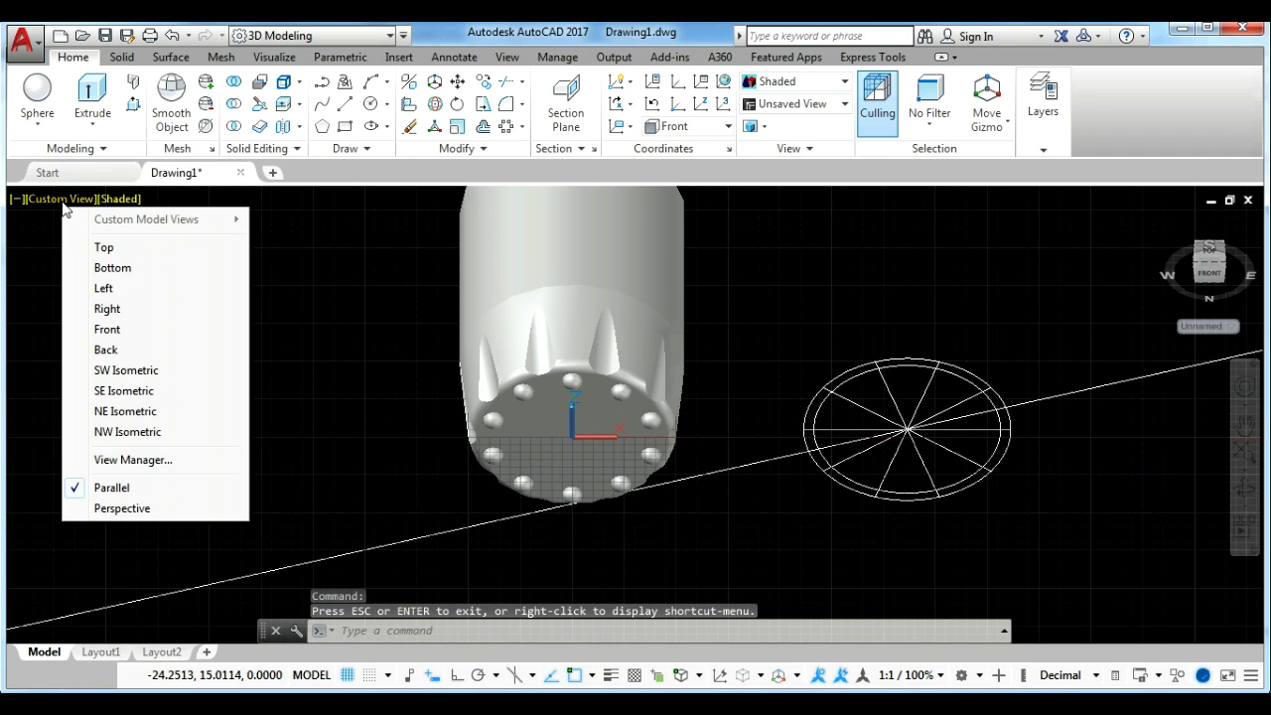
click(99, 369)
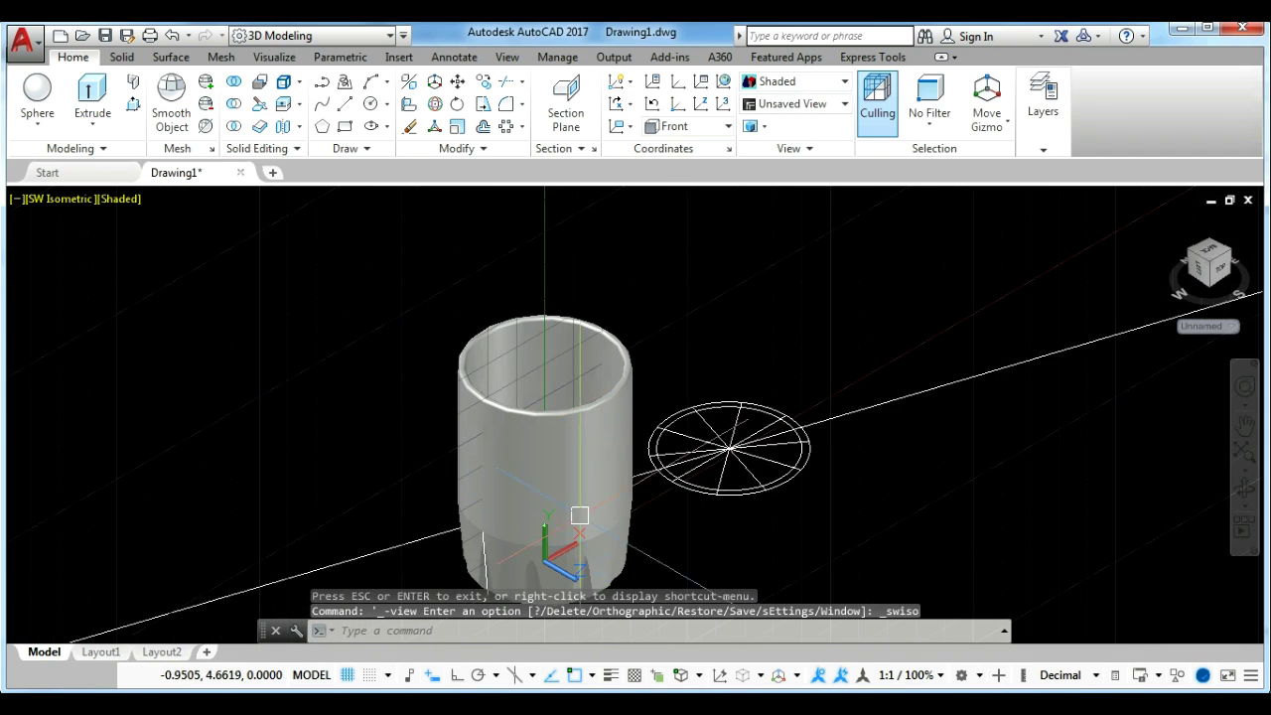
Set the UCS to Top and erase the spoked circle and long construction line.
click(695, 126)
click(692, 178)
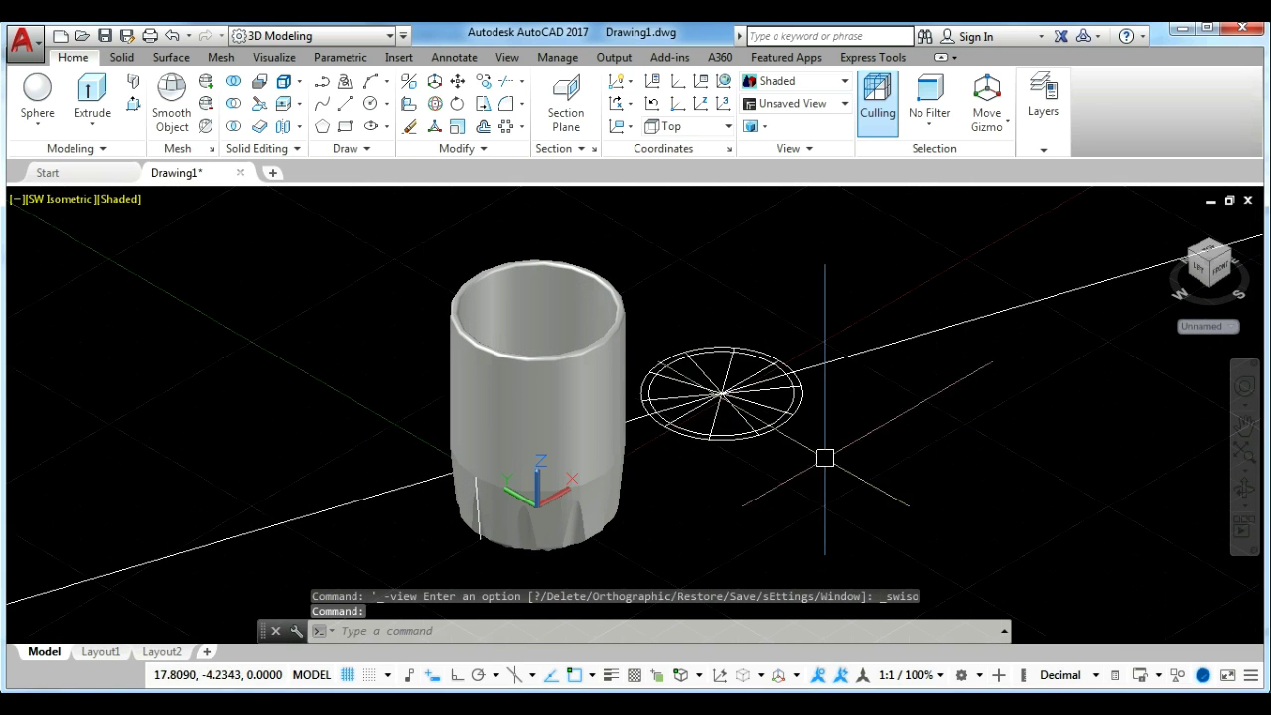
click(943, 466)
click(653, 286)
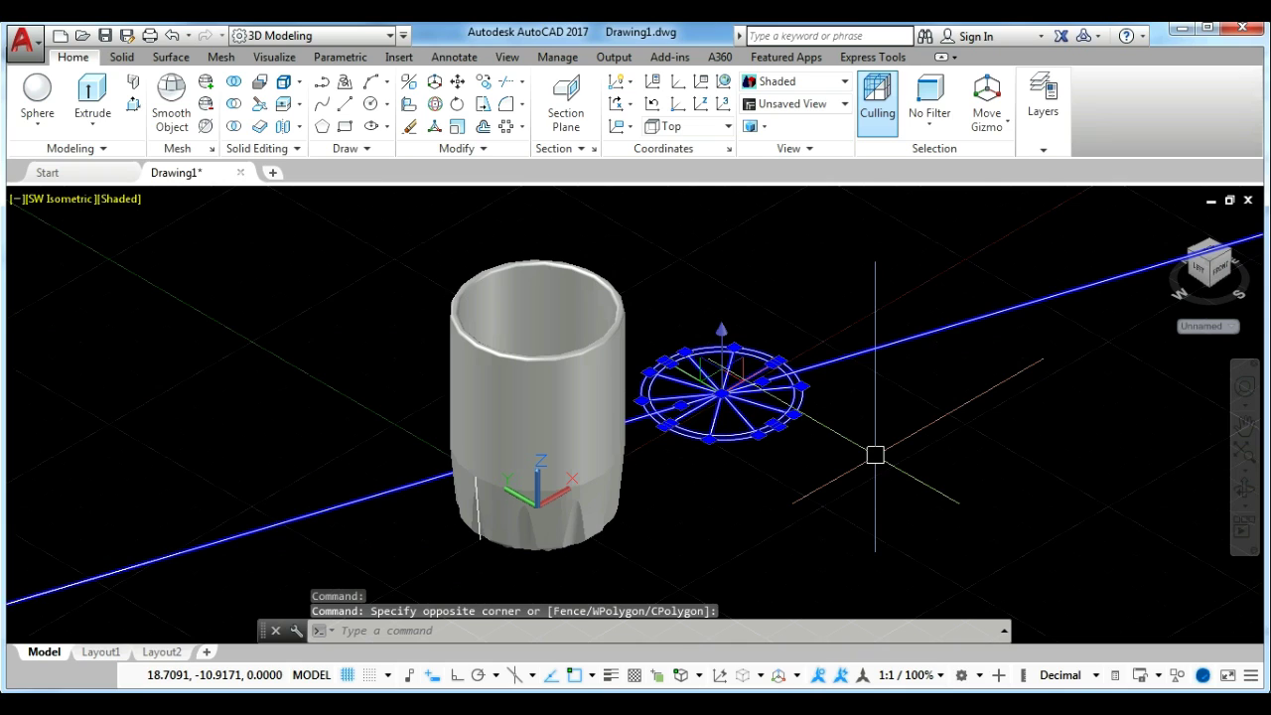
key(Delete)
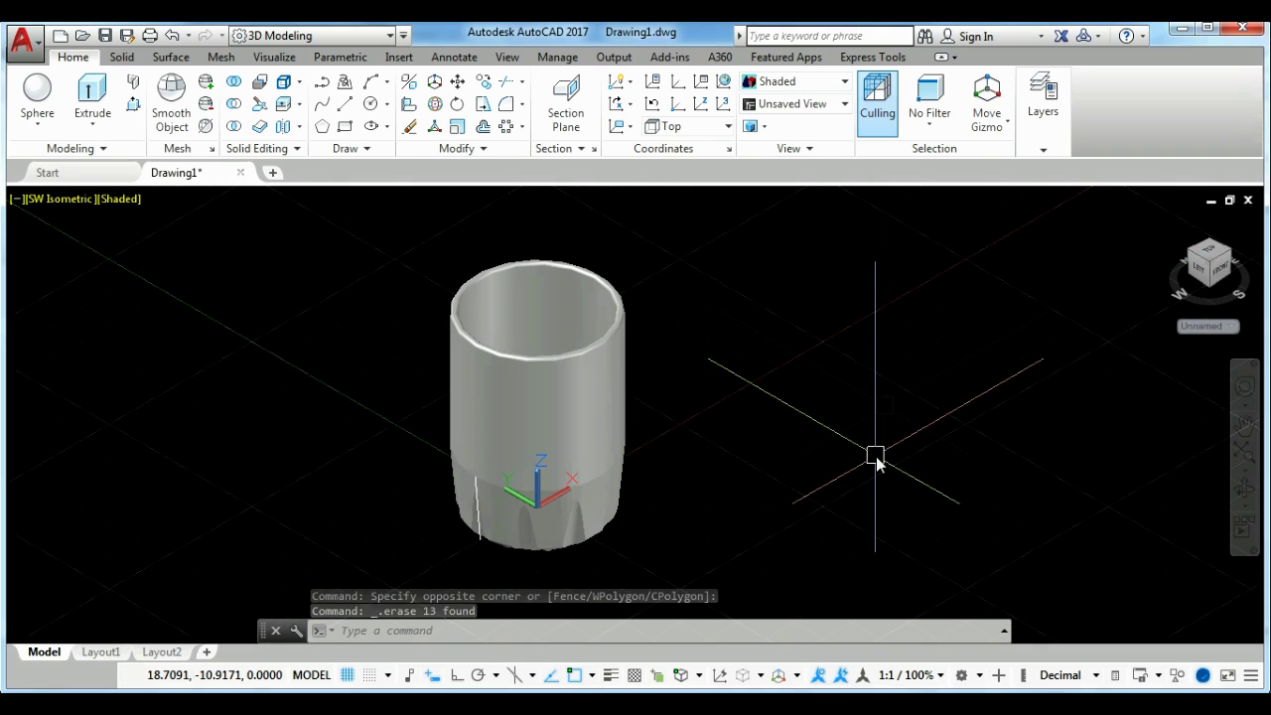
key(Escape)
key(Escape)
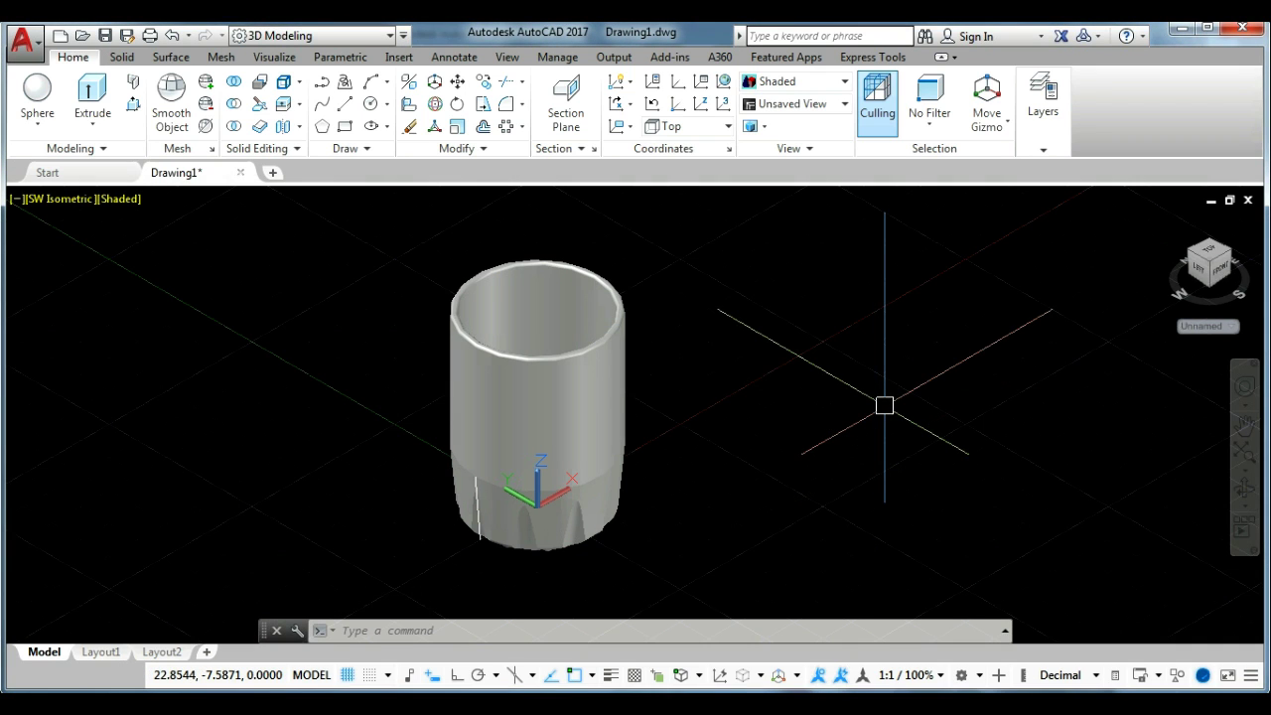
middle_drag(857, 388, 830, 404)
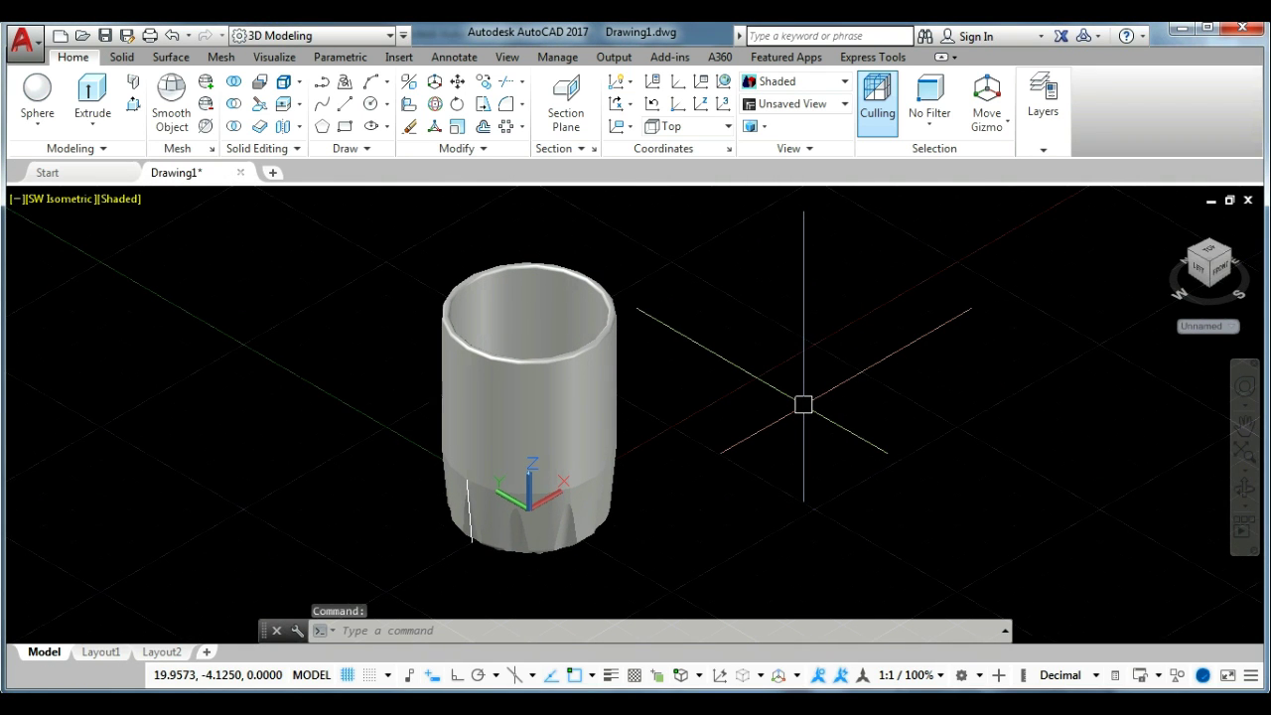
Copy the cup twice, placing both copies in a row to its upper right.
click(753, 419)
click(563, 343)
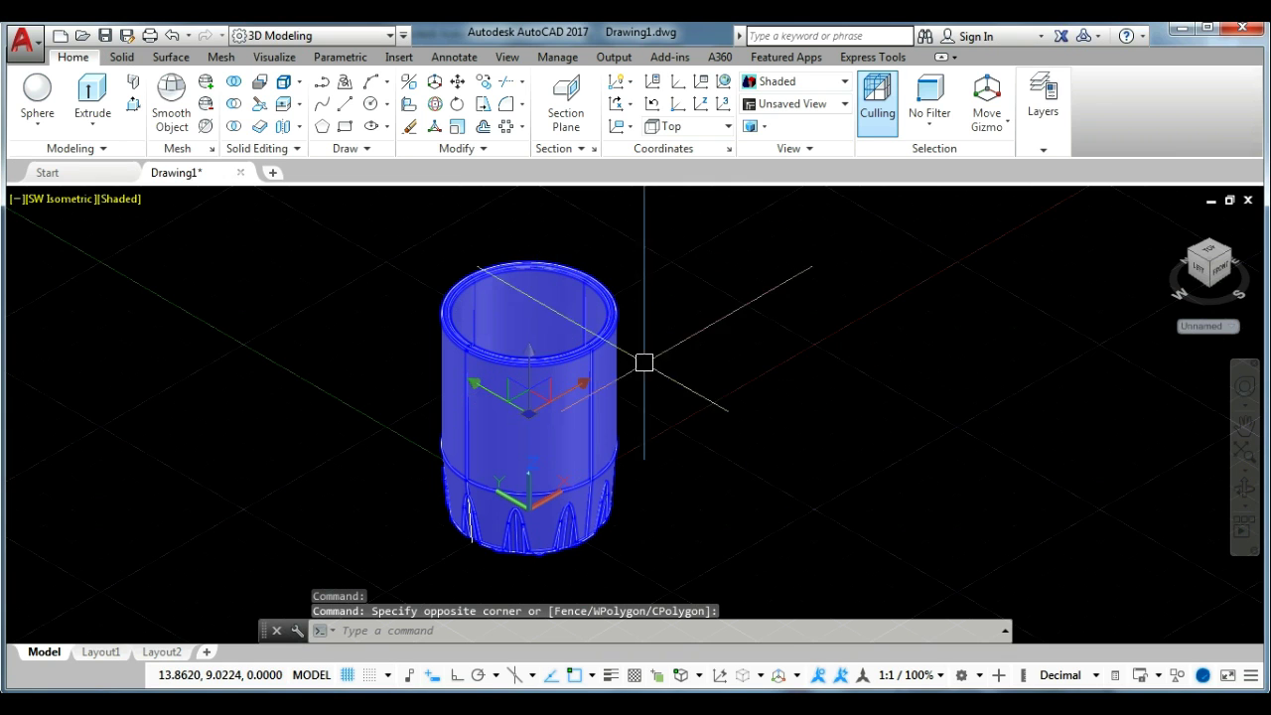
text(co)
key(Return)
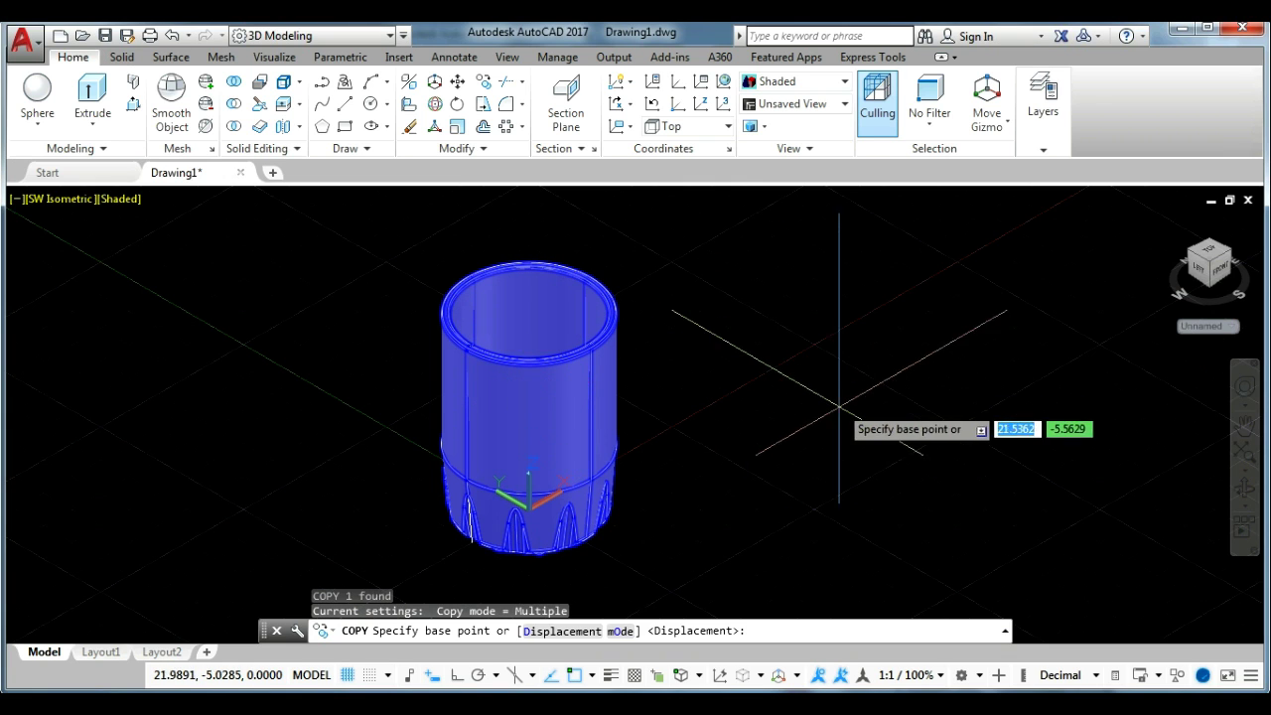
click(841, 427)
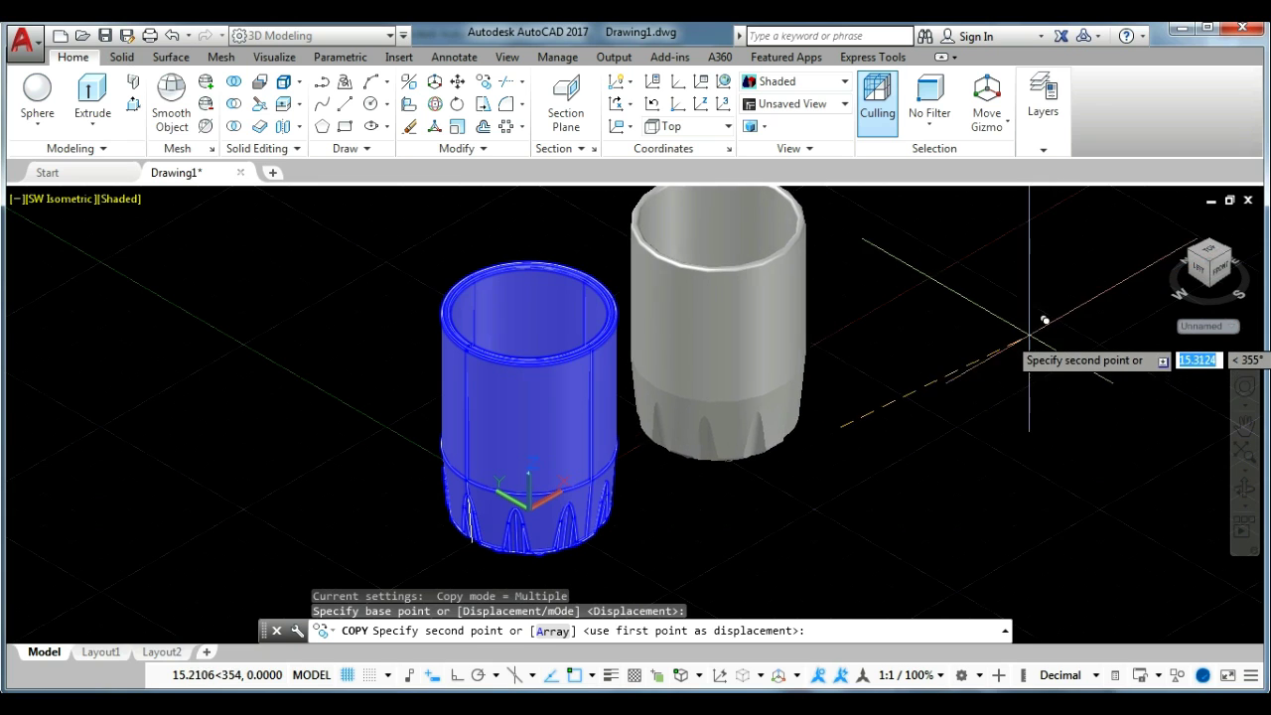
scroll(1023, 343, down, 2)
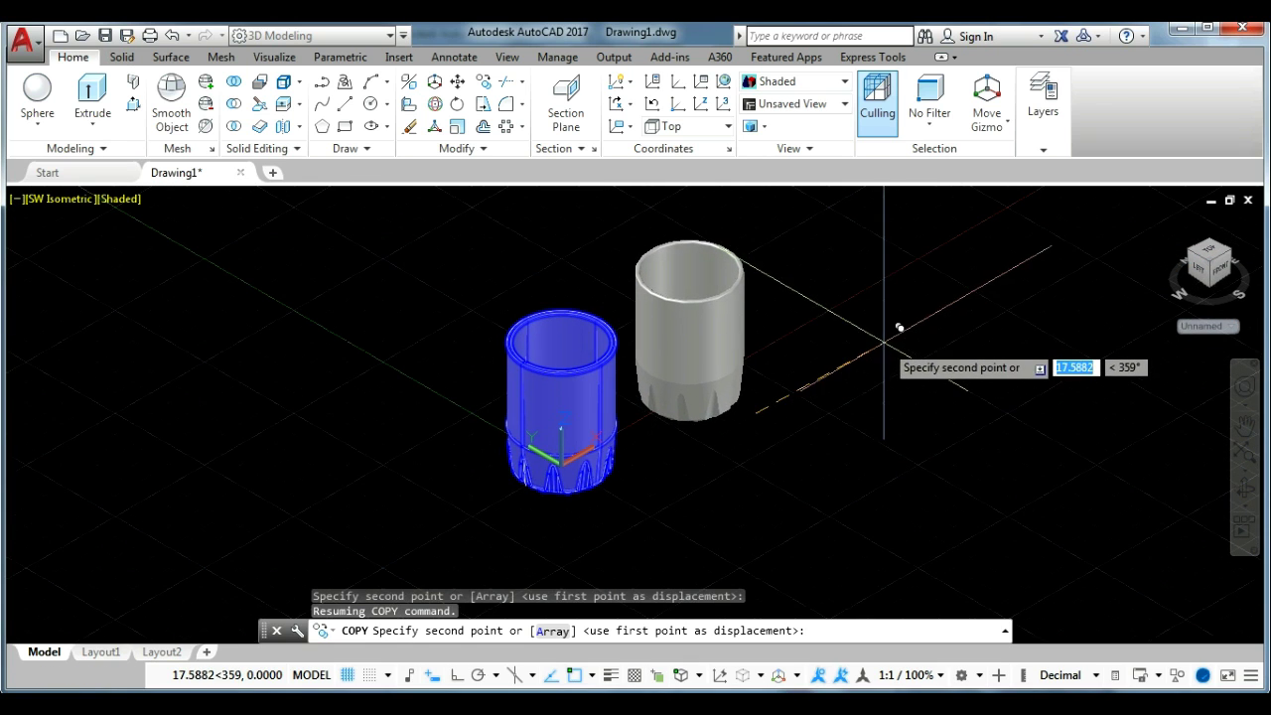
click(894, 336)
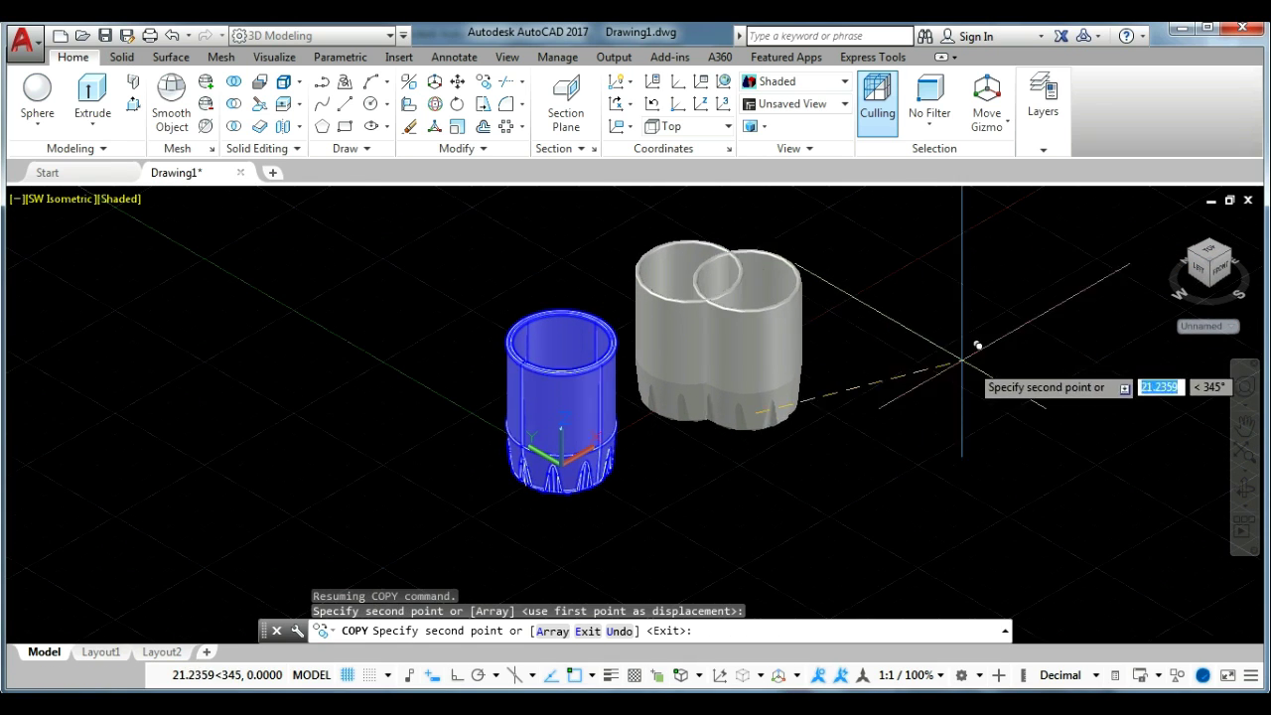
click(1088, 314)
key(Escape)
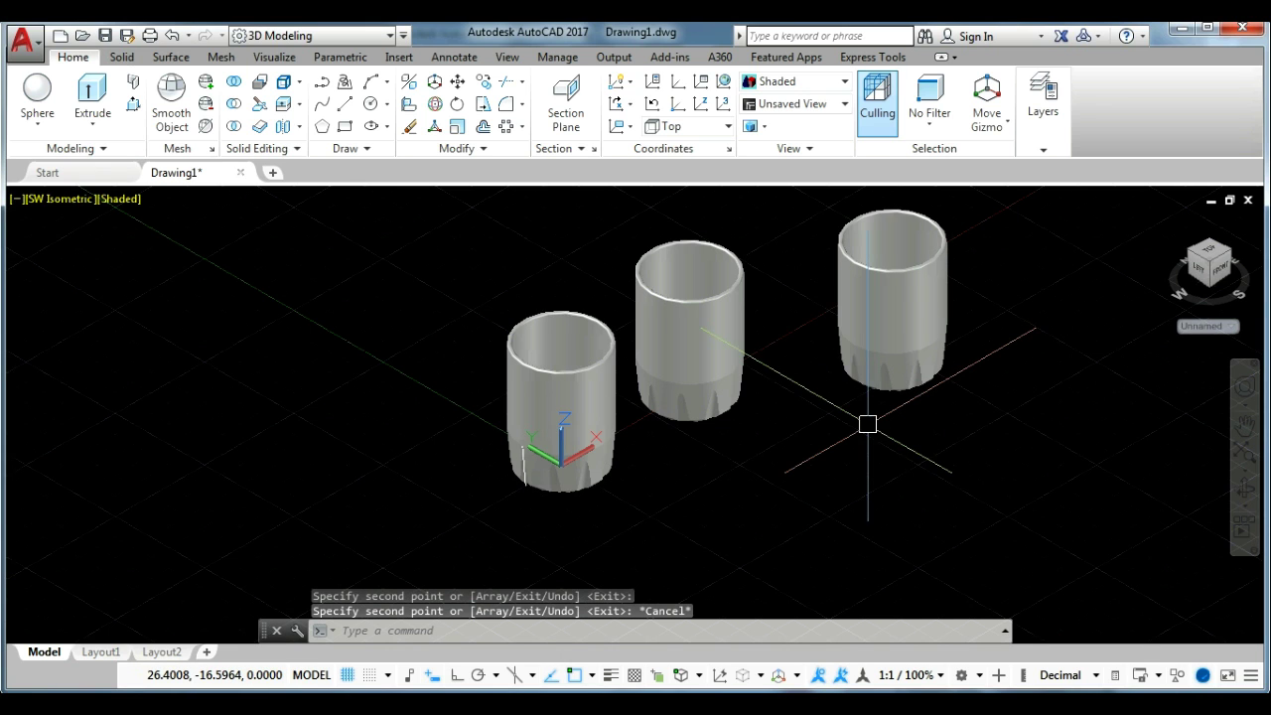
In Front view, rotate the middle cup 90° onto its side about its bottom-right corner.
click(71, 200)
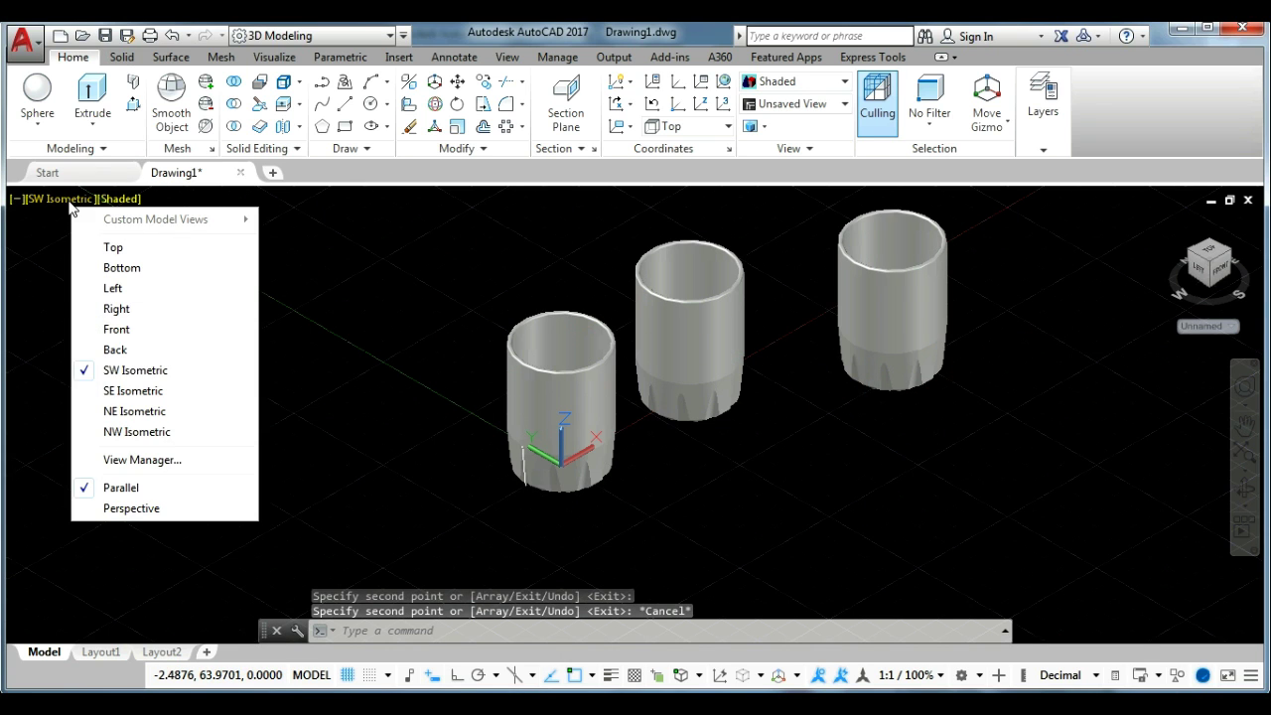
click(122, 329)
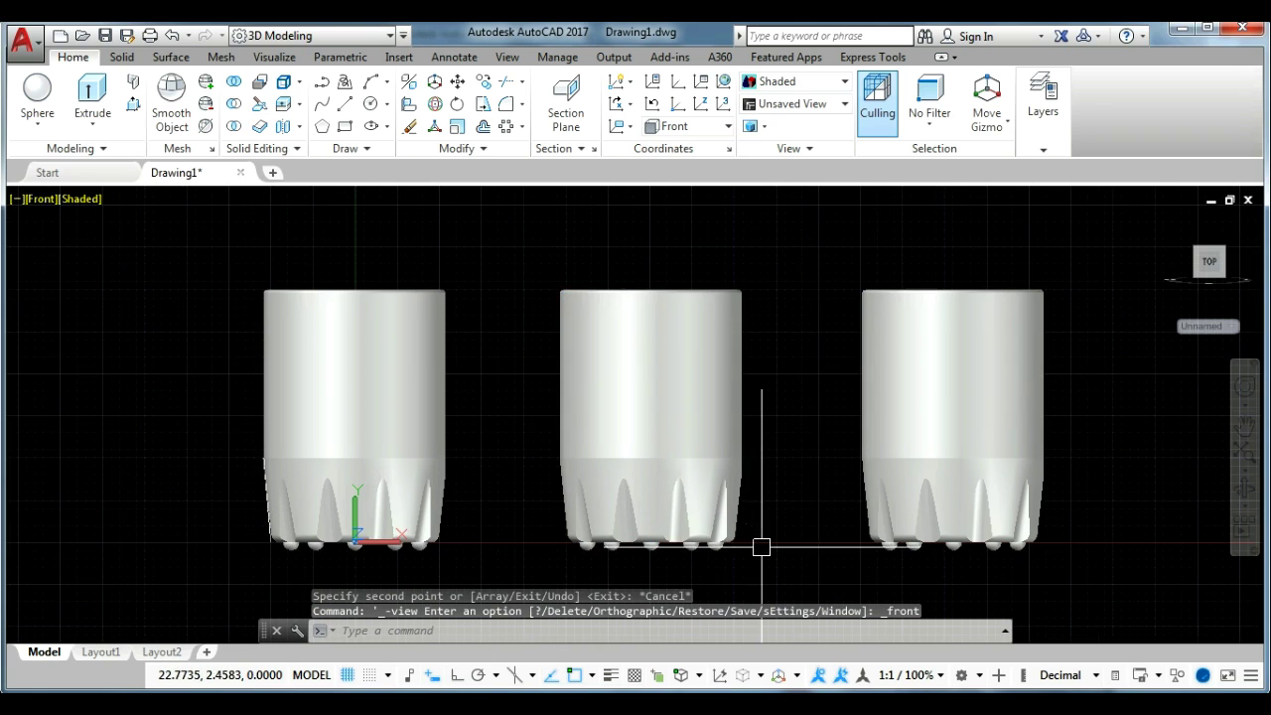
click(762, 547)
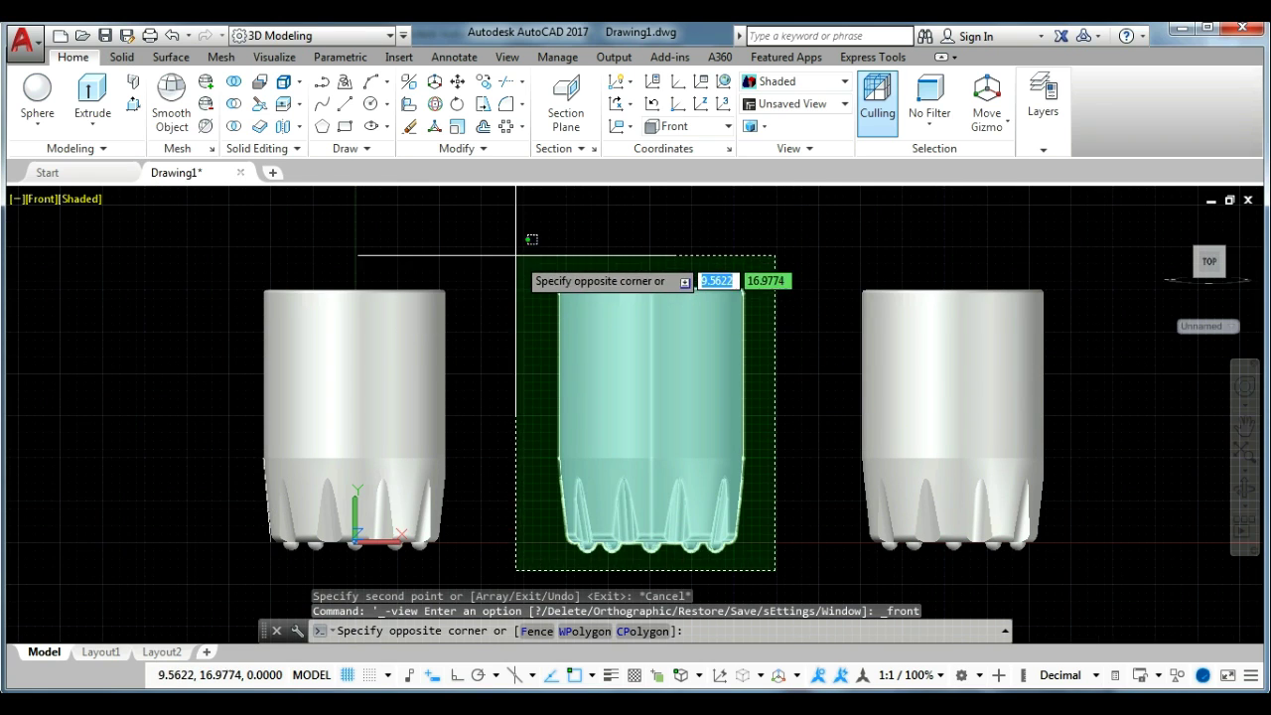
click(519, 235)
text(ro)
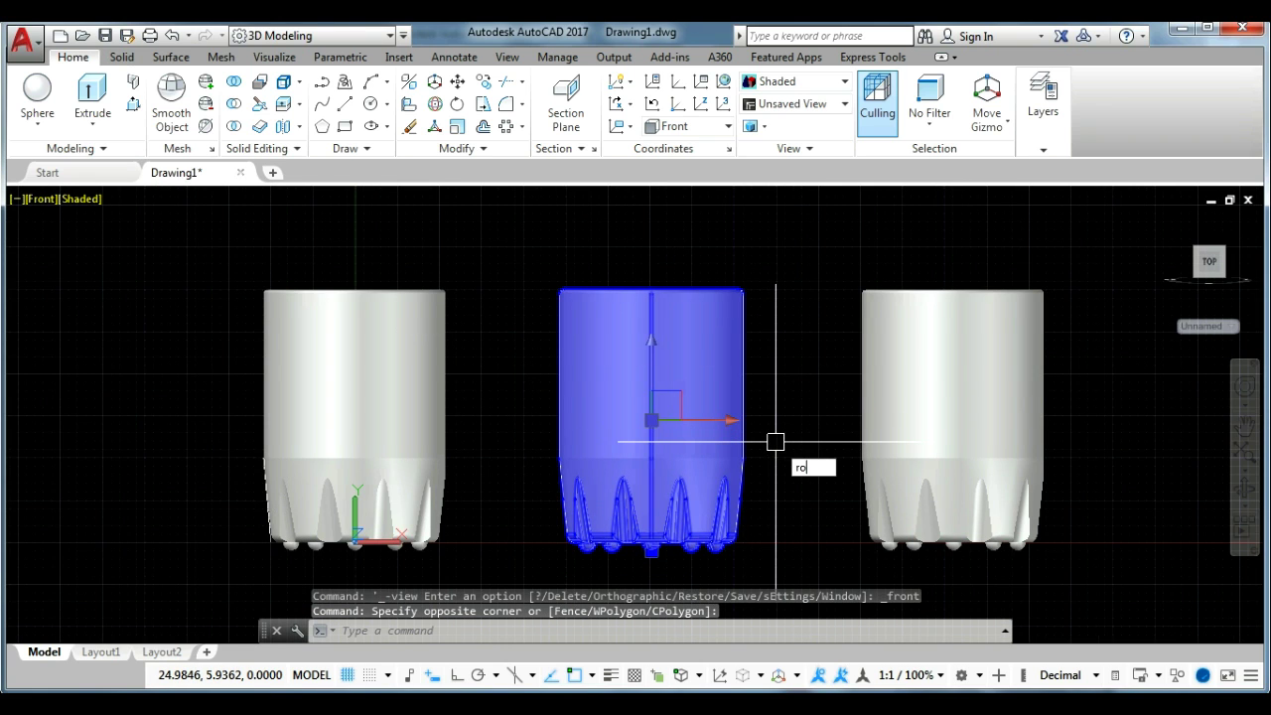
key(Return)
middle_drag(780, 487, 791, 440)
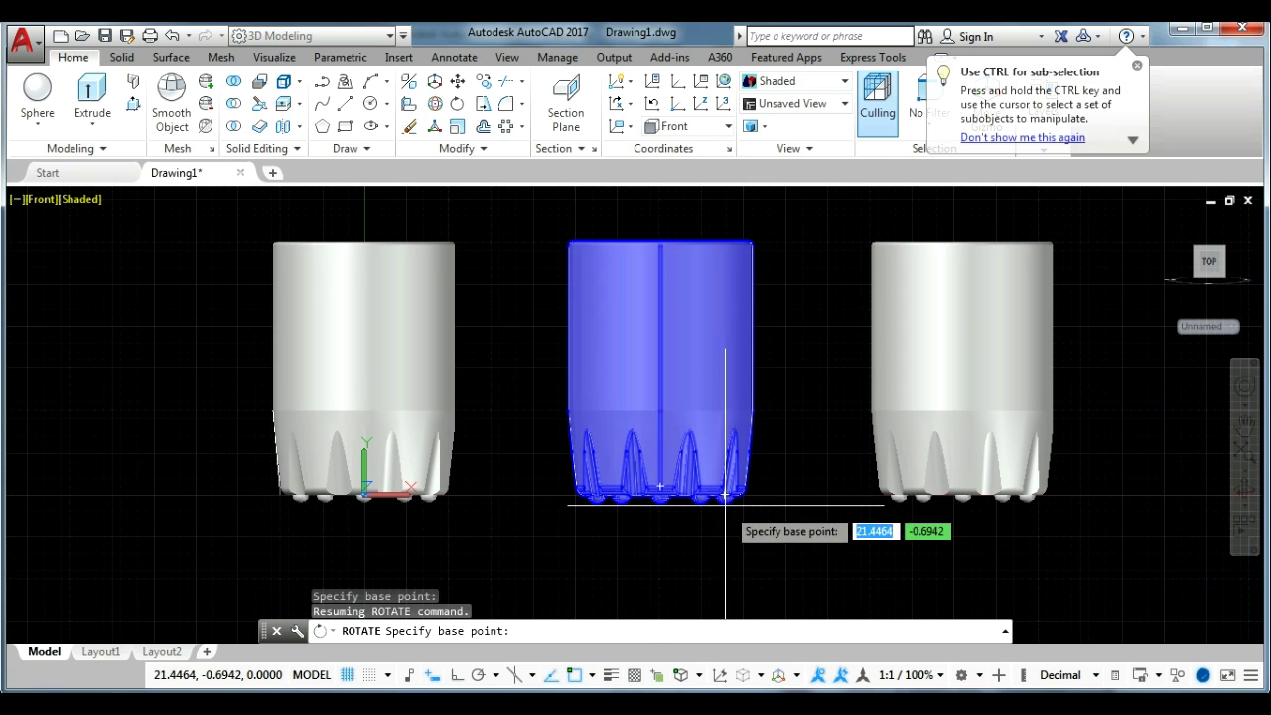
click(725, 494)
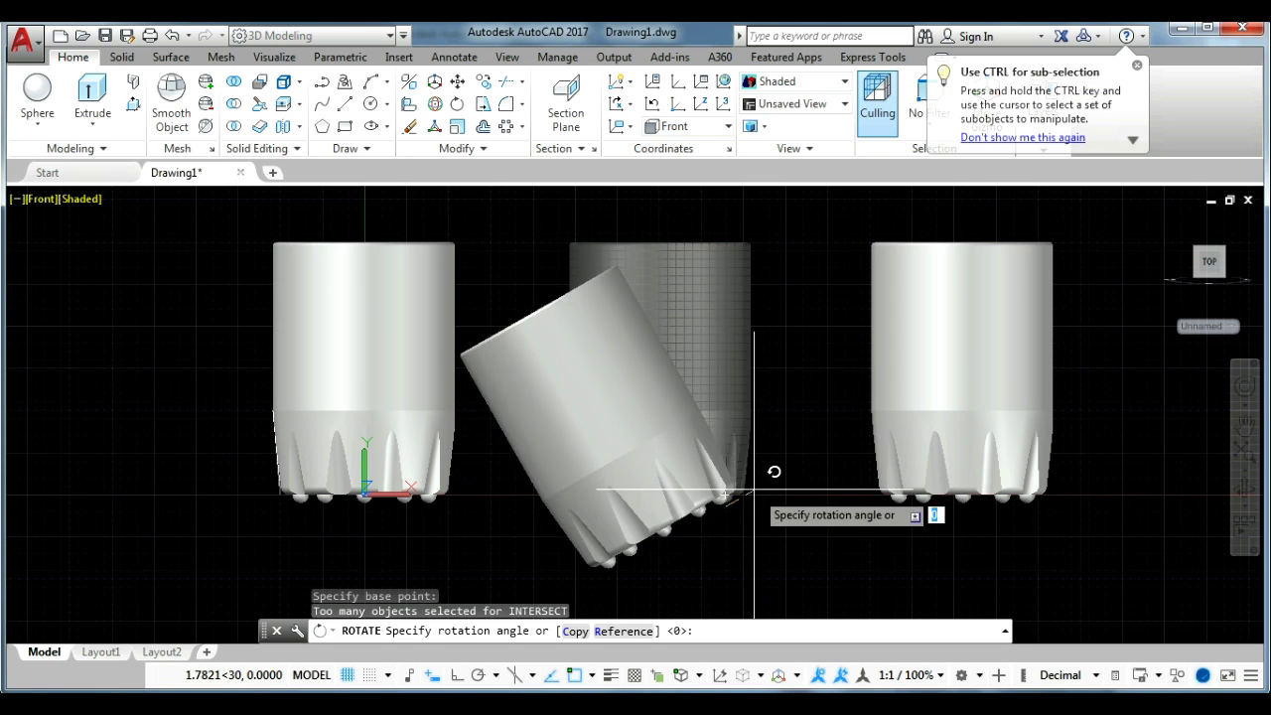
key(F8)
click(741, 365)
Move the lying middle cup higher up.
scroll(726, 460, down, 2)
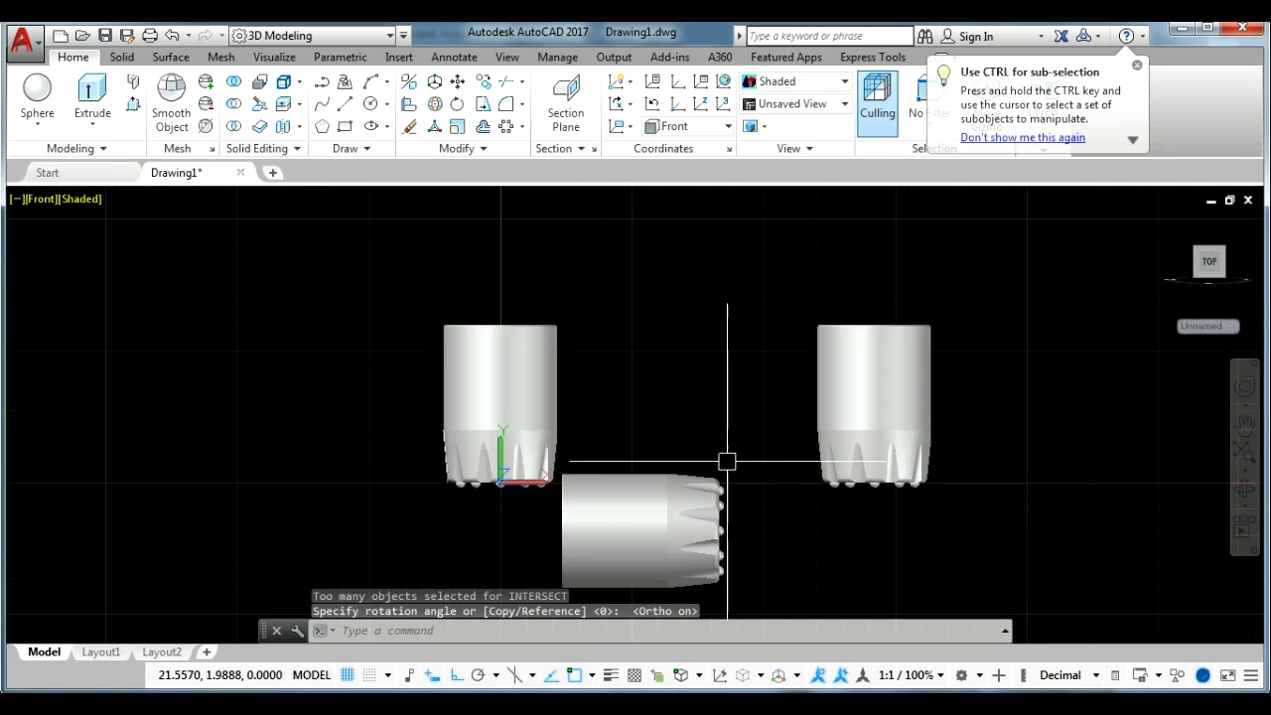
scroll(732, 520, up, 2)
click(755, 560)
click(596, 453)
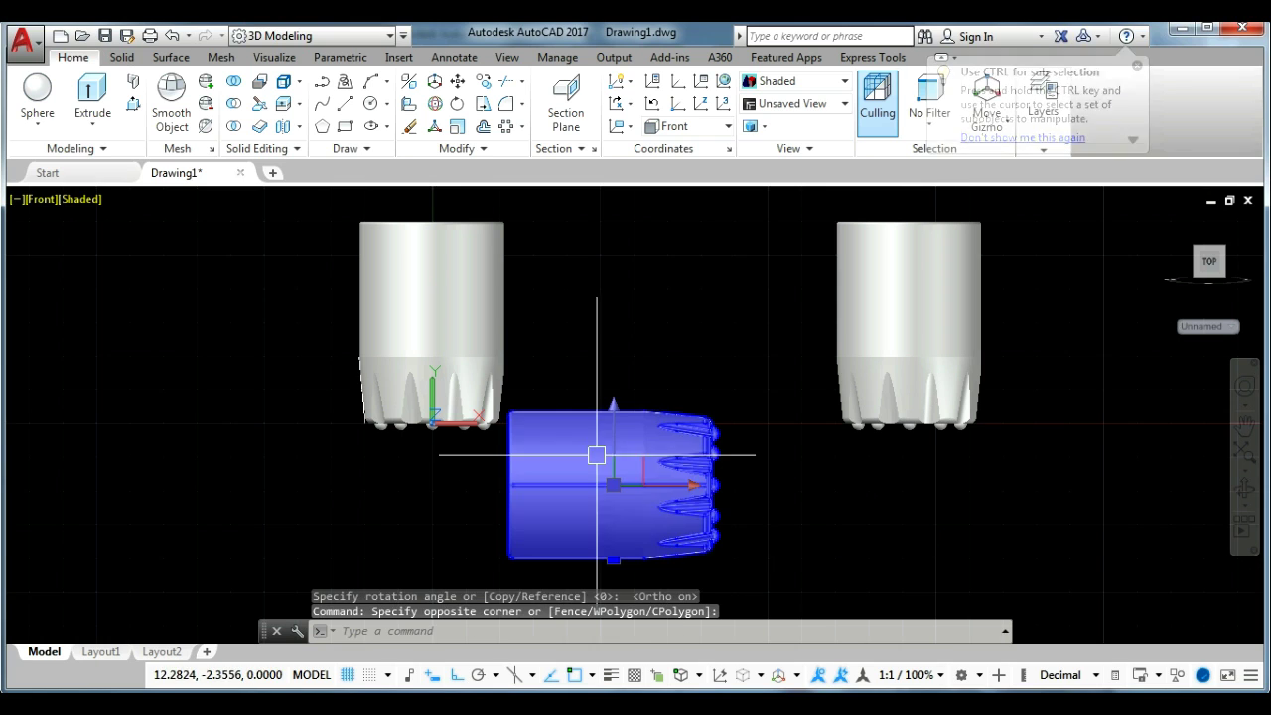
text(m)
key(Return)
click(800, 519)
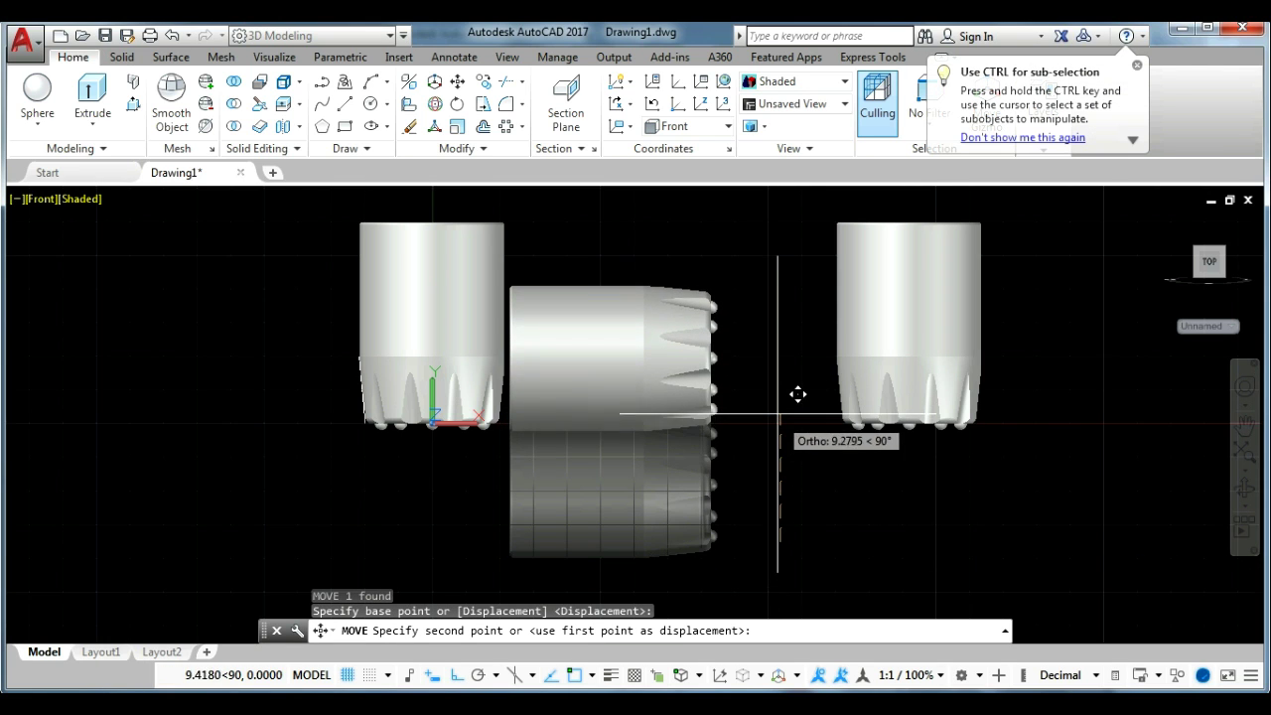
click(796, 384)
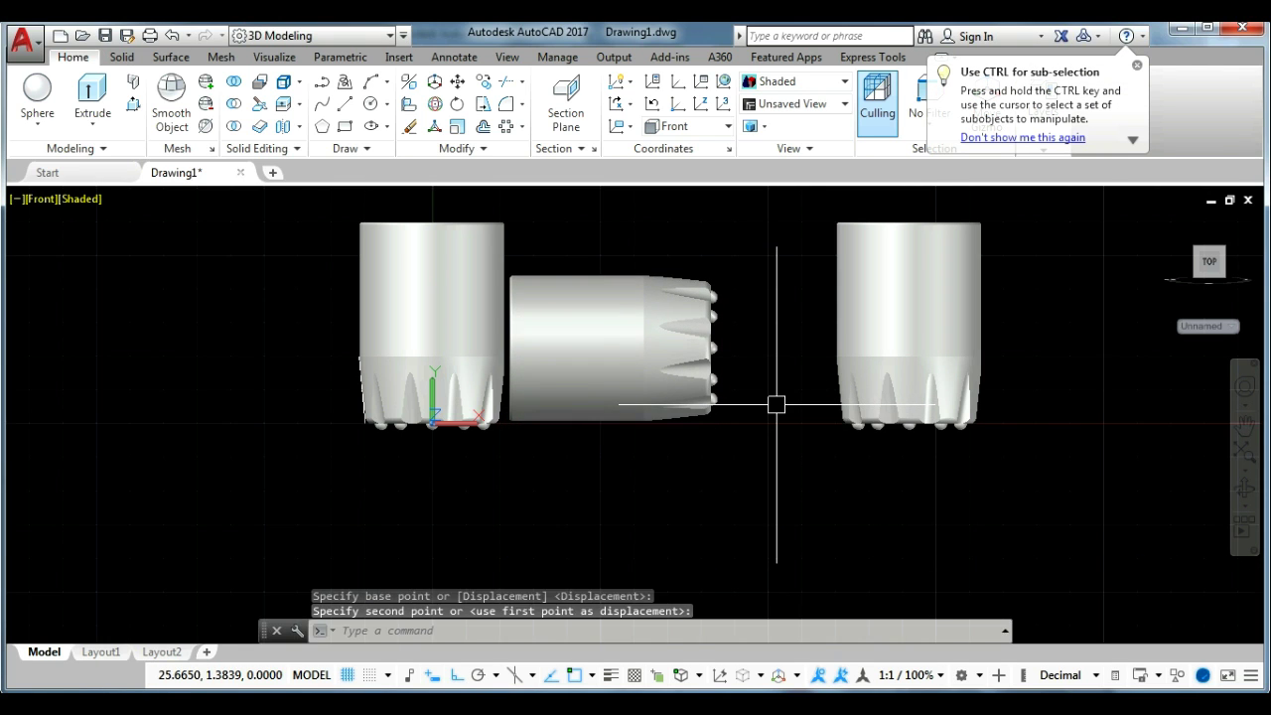
Rotate the right cup 90° onto its side about its base.
middle_drag(845, 448, 765, 493)
click(929, 504)
click(706, 375)
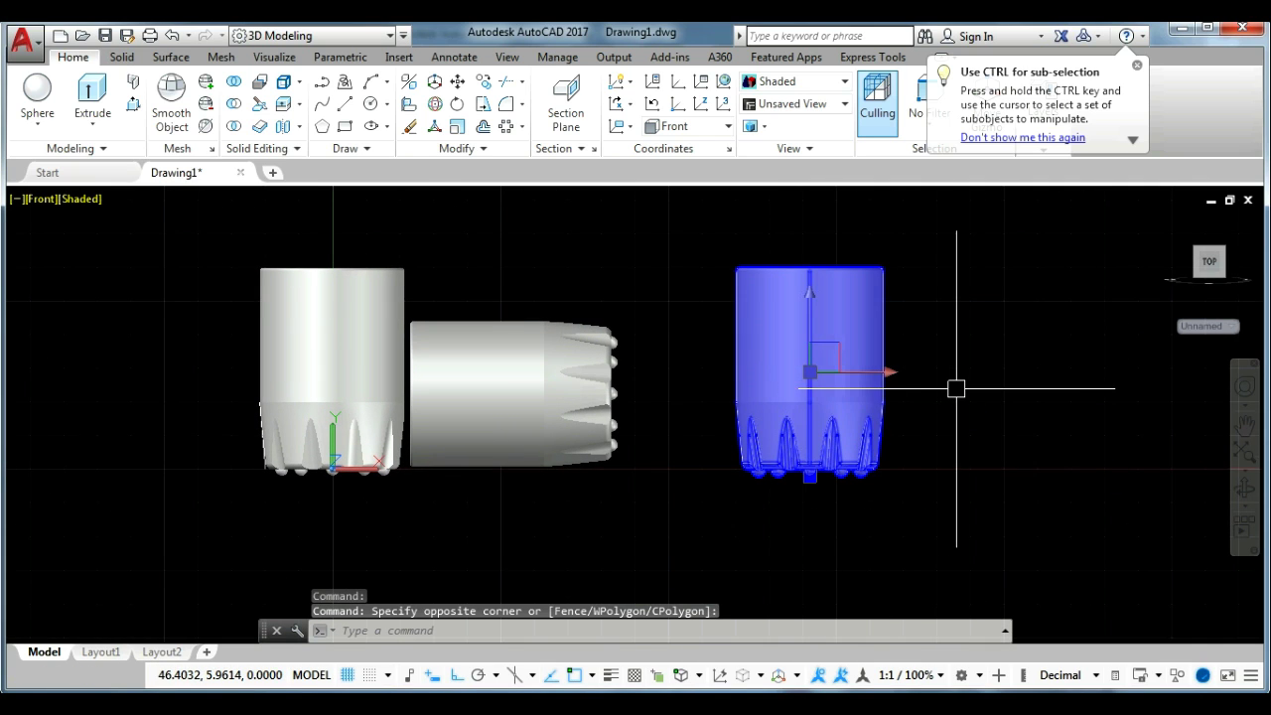
text(ro)
key(Return)
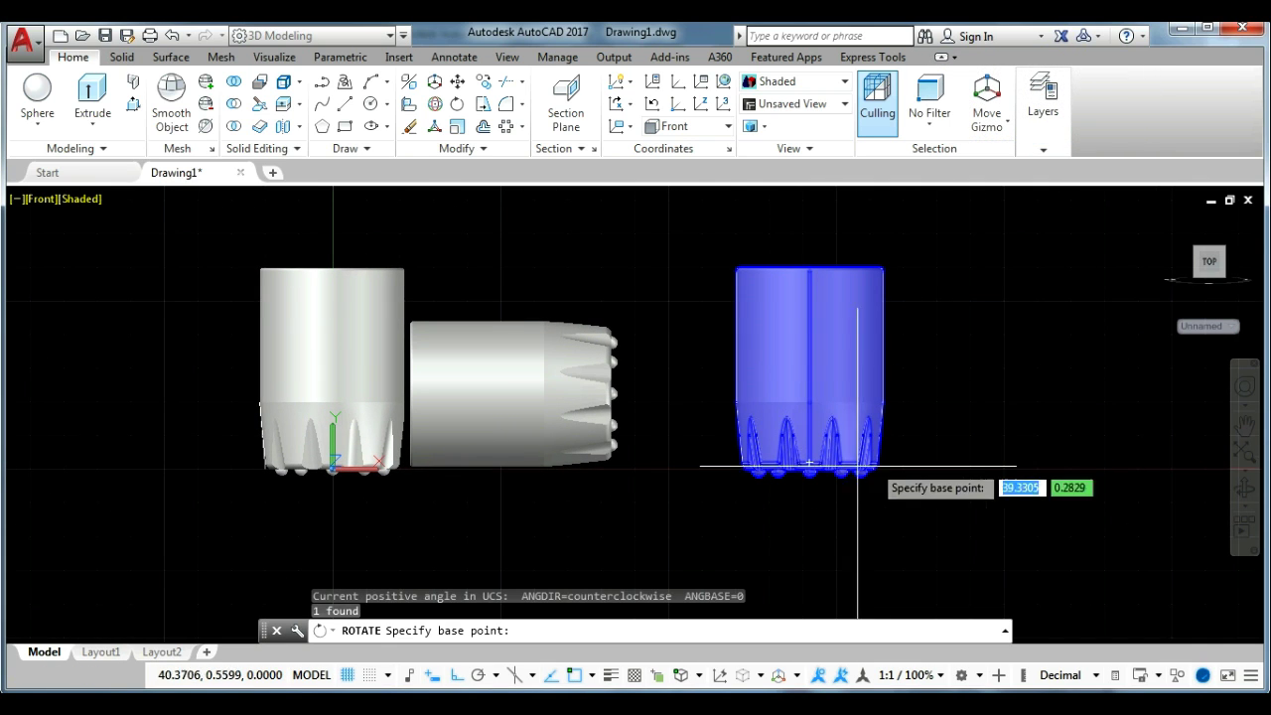
click(809, 464)
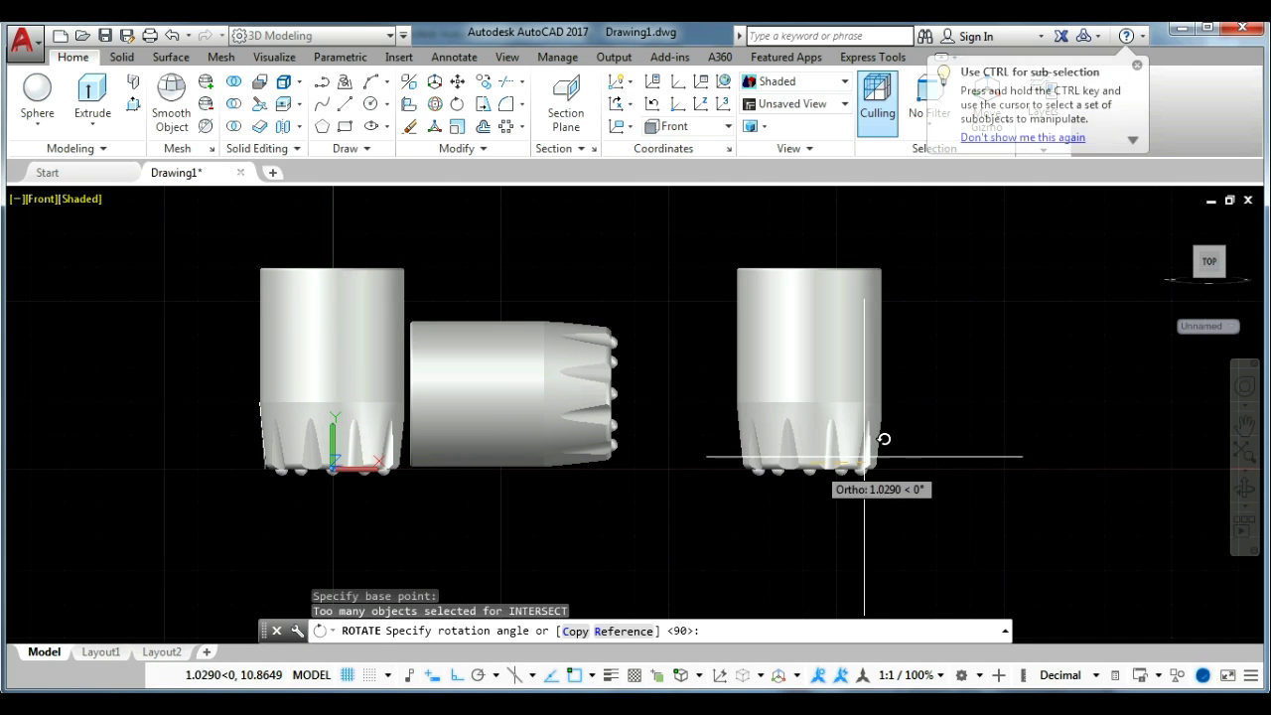
click(834, 253)
Move the turned right cup level with the other lying cup.
click(878, 534)
click(780, 472)
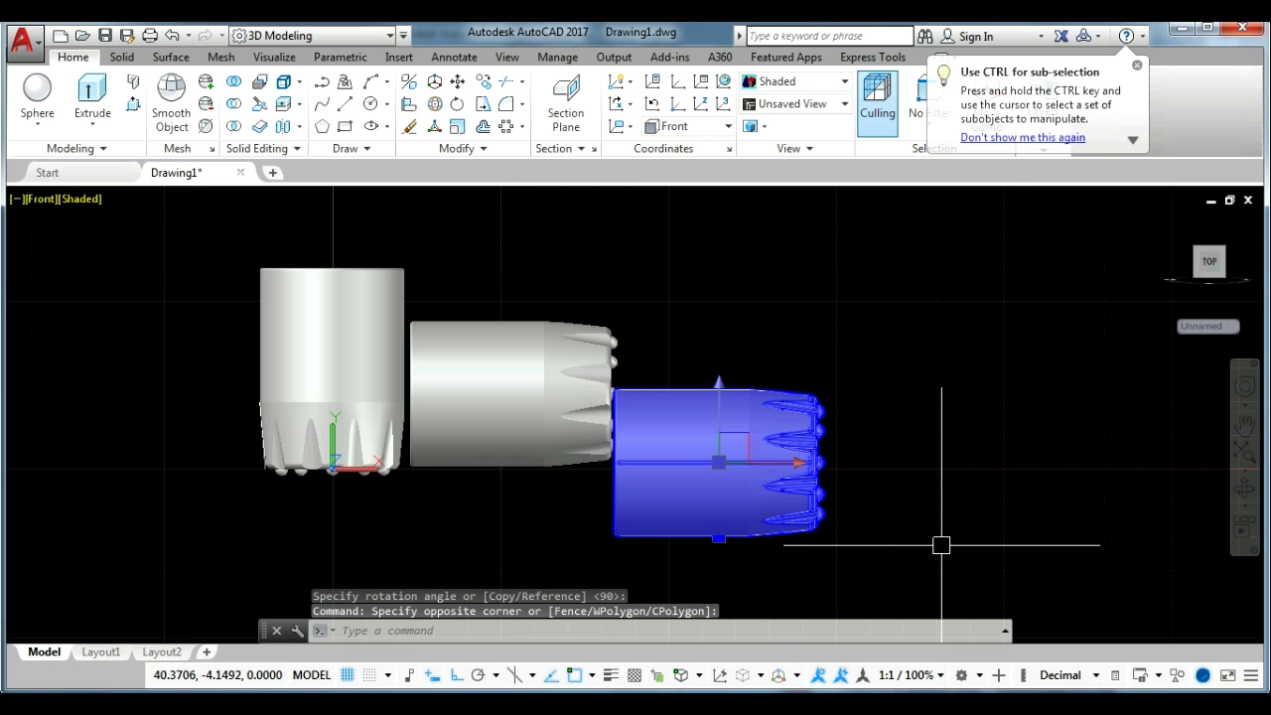
text(m)
key(Return)
click(920, 543)
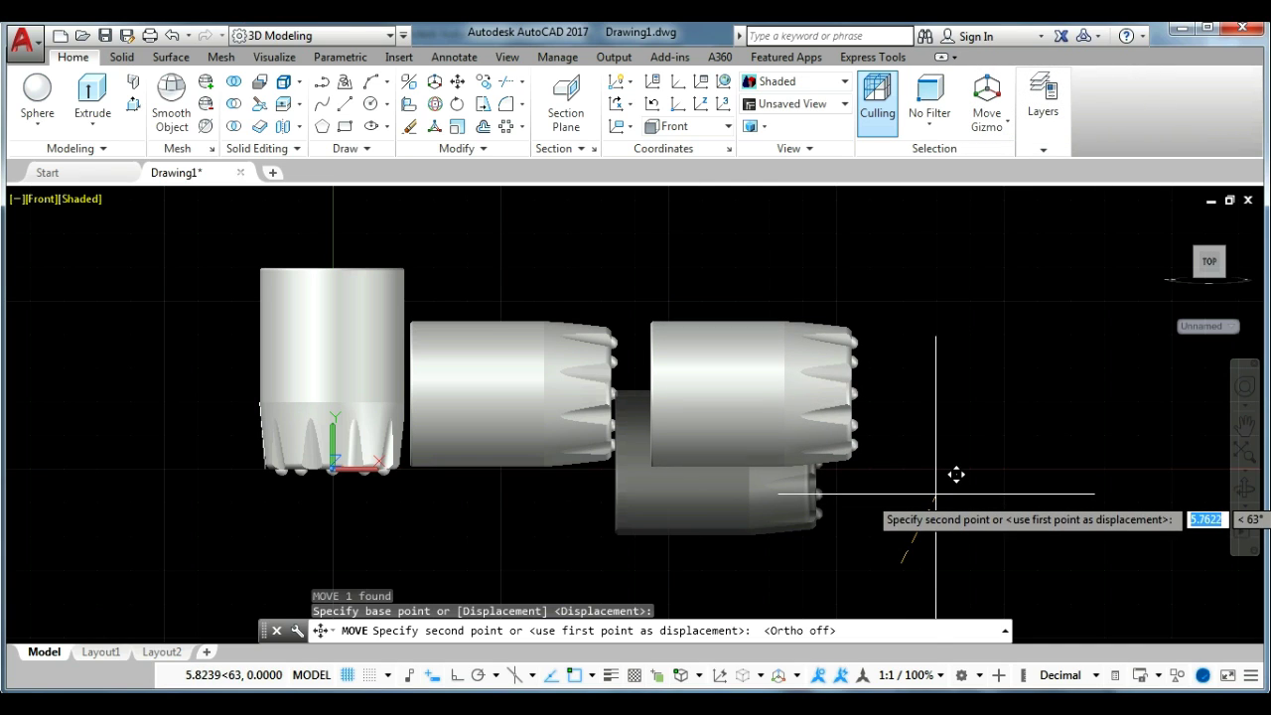
click(936, 495)
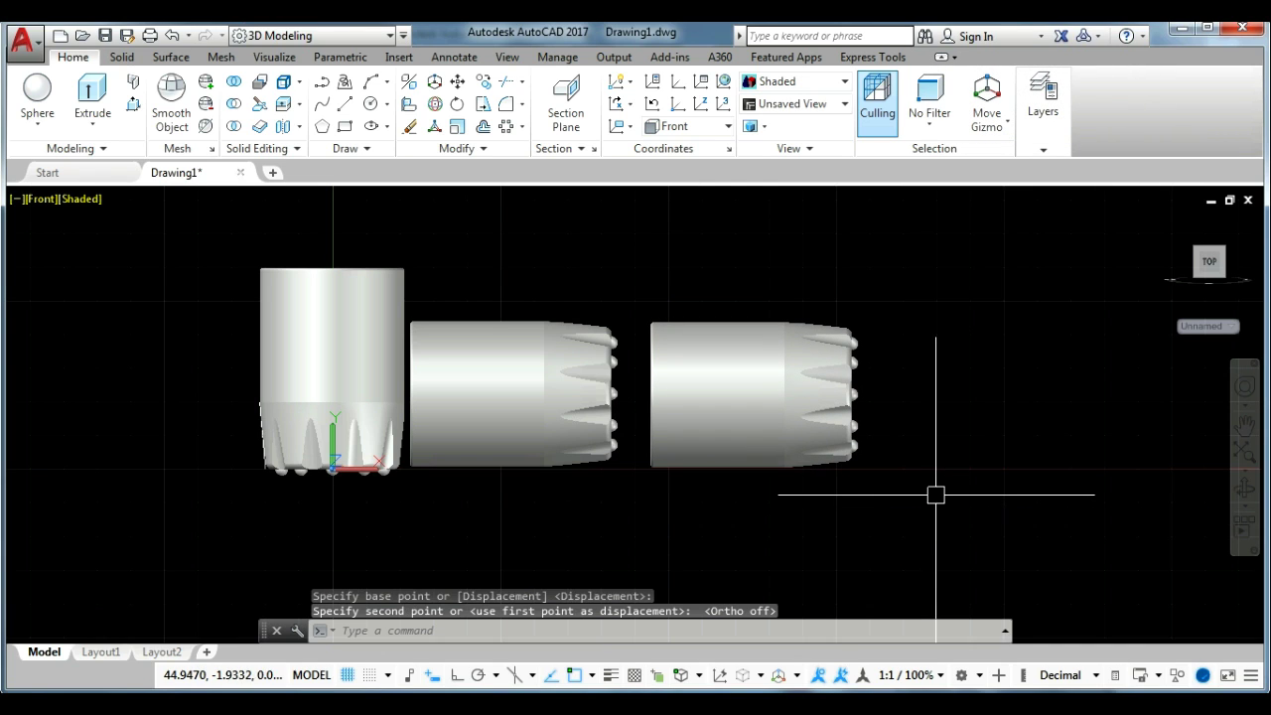
click(36, 198)
In Top view, rotate the middle lying cup about its centre to a new angle.
click(80, 247)
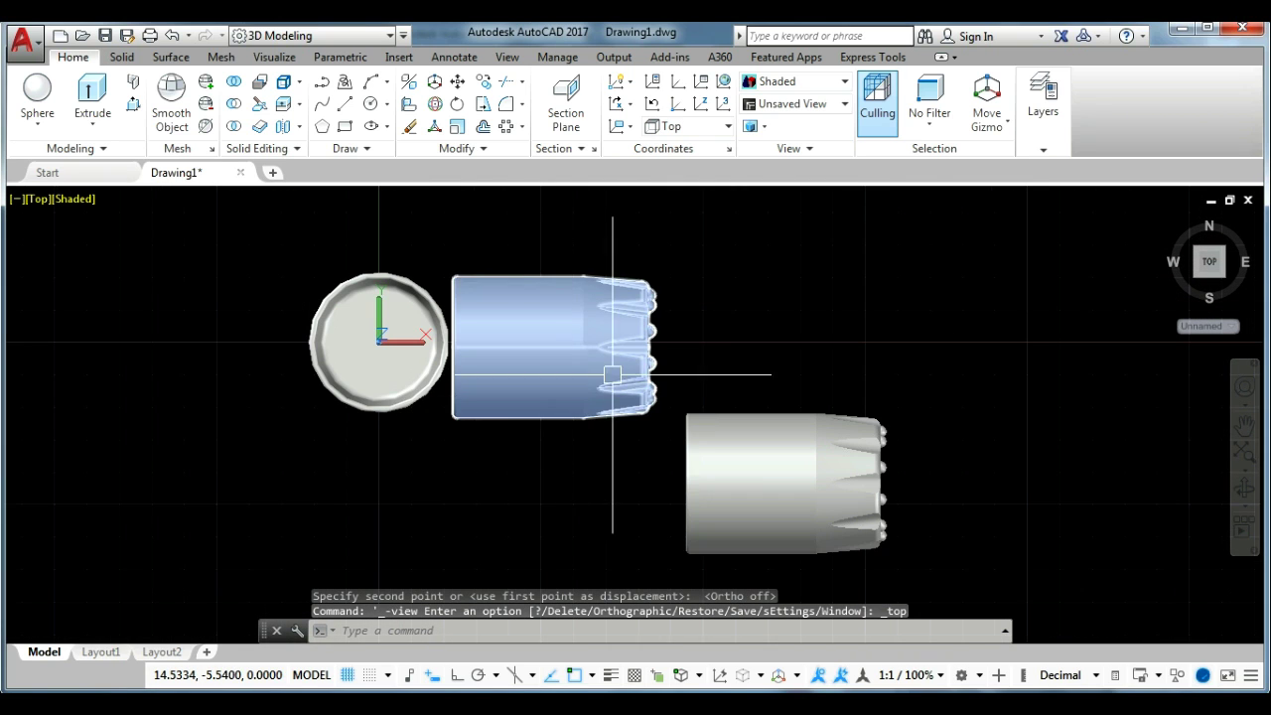
click(665, 343)
click(610, 359)
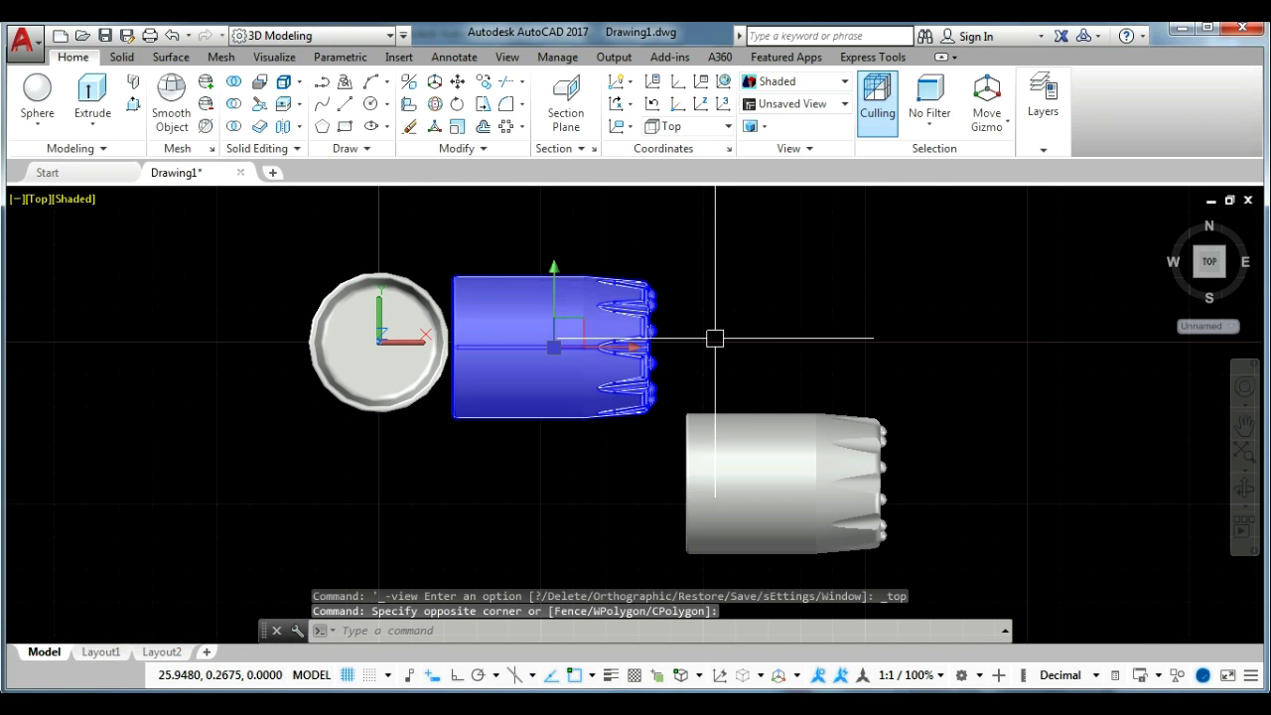
text(ro)
key(Return)
click(553, 347)
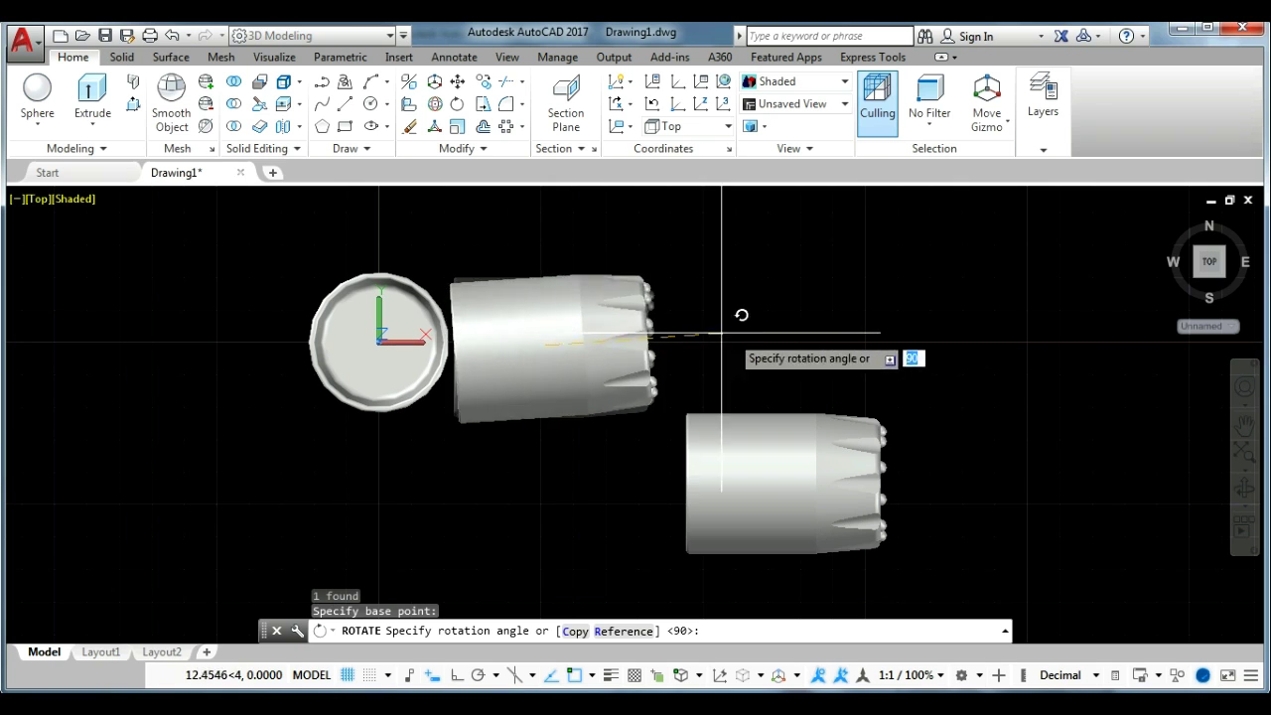
click(390, 520)
Move the angled middle cup slightly to the lower right.
click(565, 384)
text(m)
key(Return)
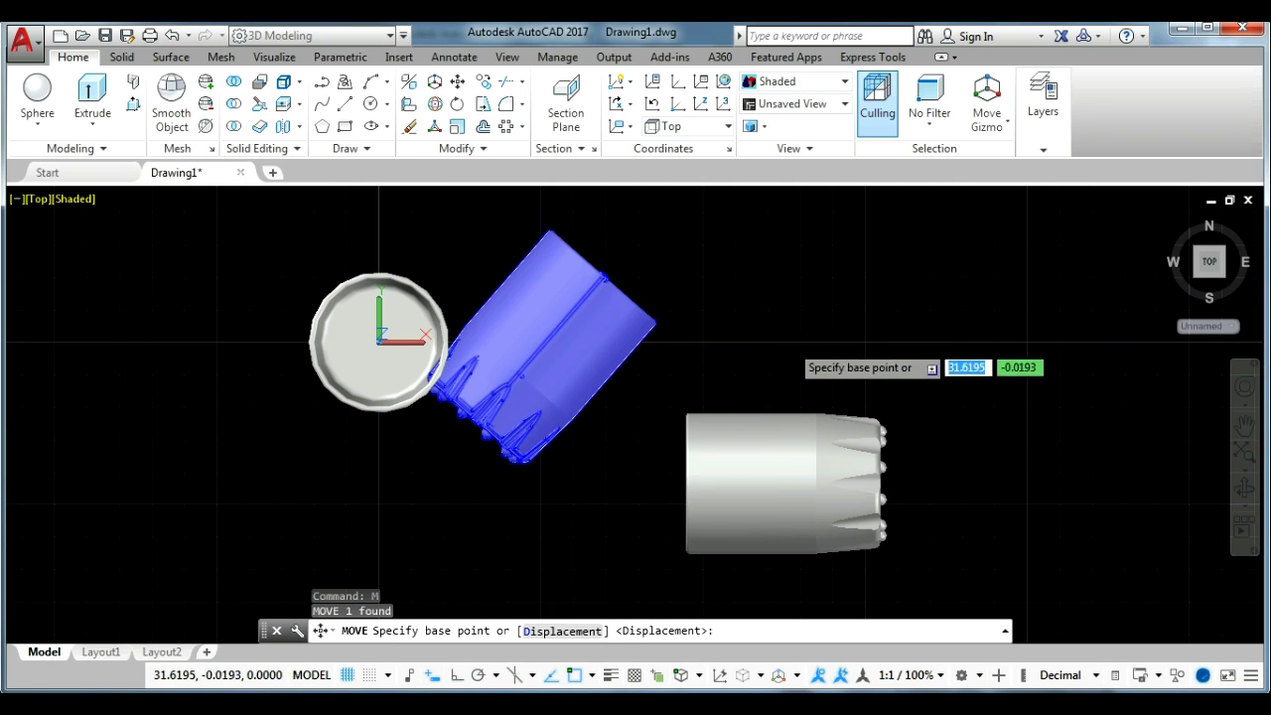
click(806, 365)
click(822, 378)
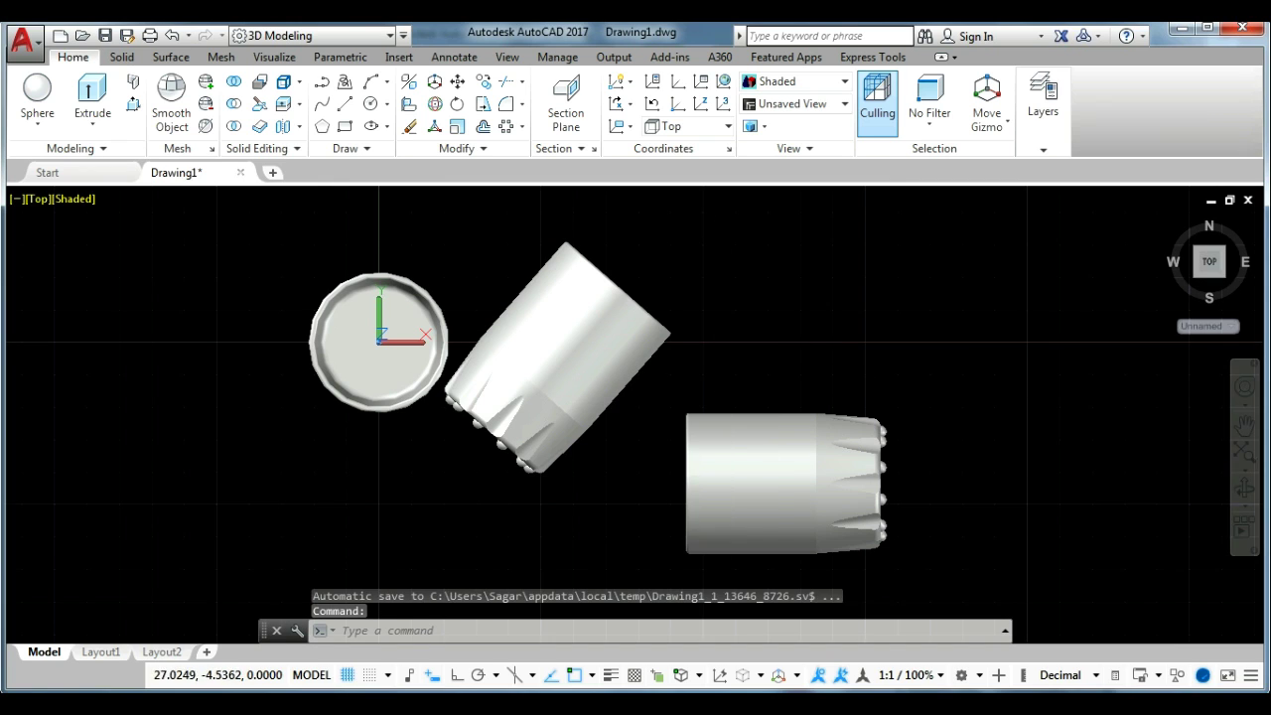
middle_drag(748, 411, 761, 347)
text(Ro)
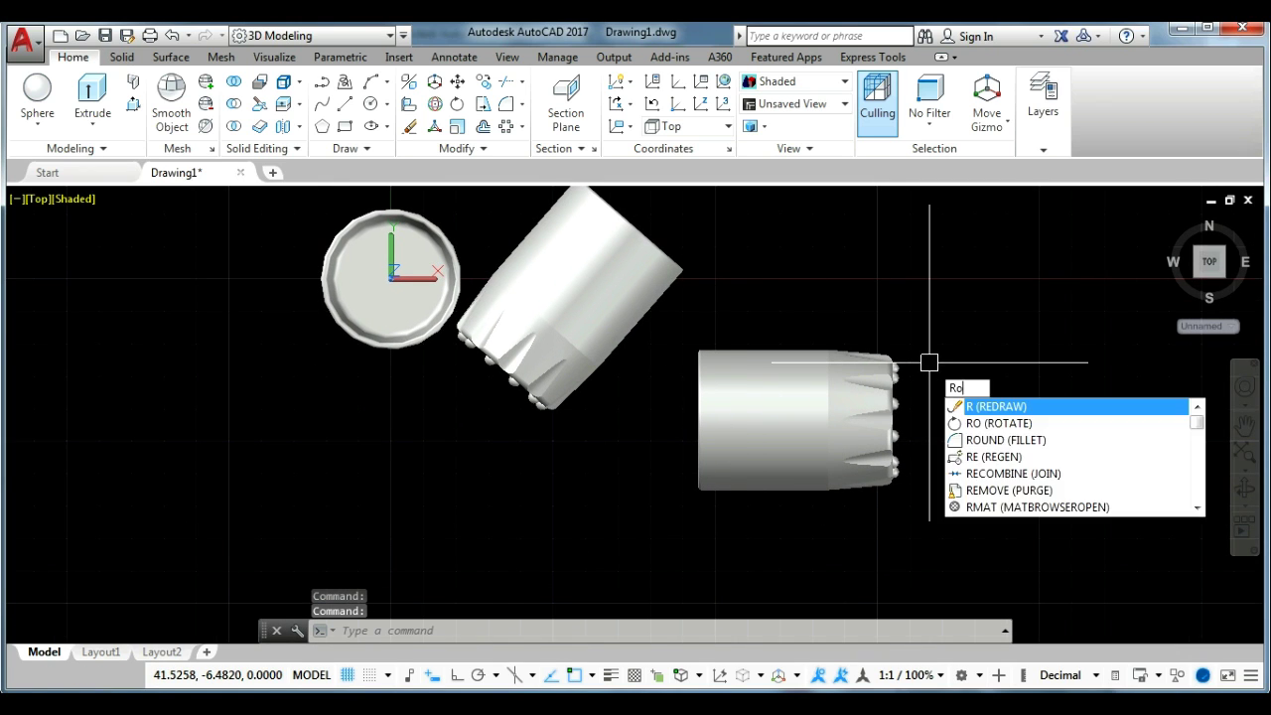
Rotate the right-hand lying cup to a new angle.
key(Return)
click(831, 400)
key(Return)
click(782, 420)
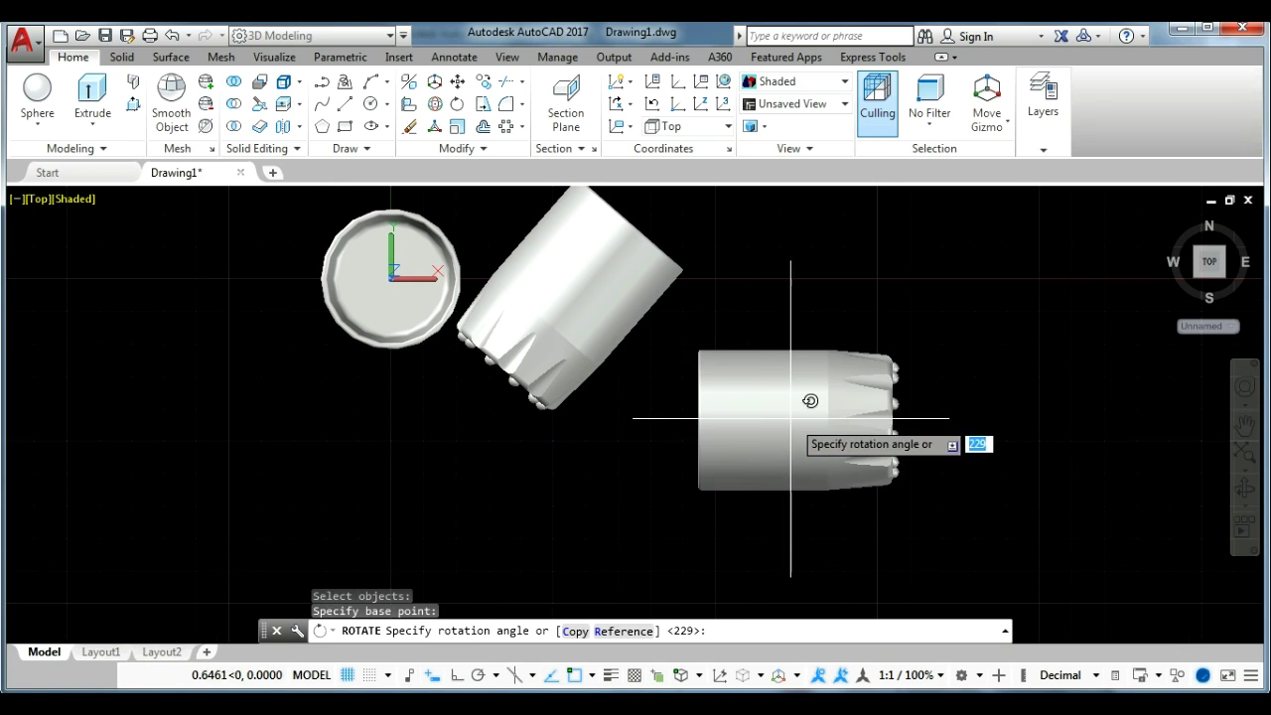
click(965, 344)
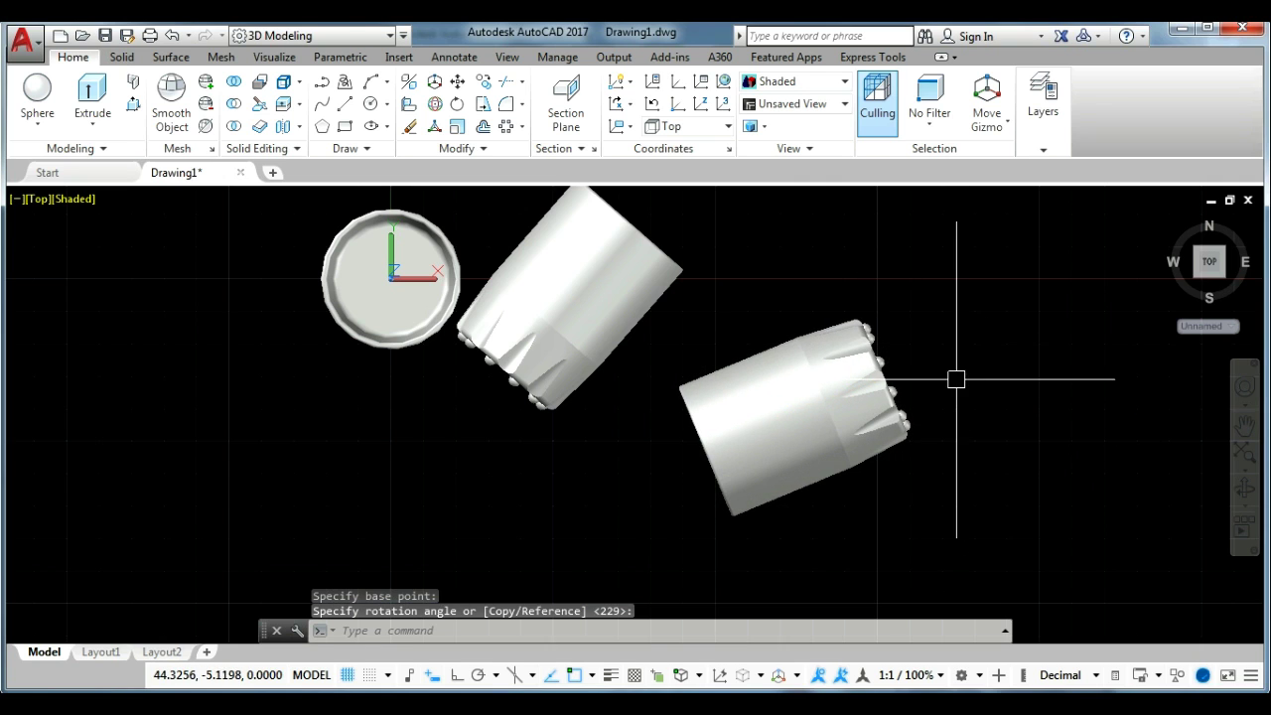
Move the rotated right cup below the angled middle cup.
click(804, 486)
text(m)
key(Return)
click(999, 498)
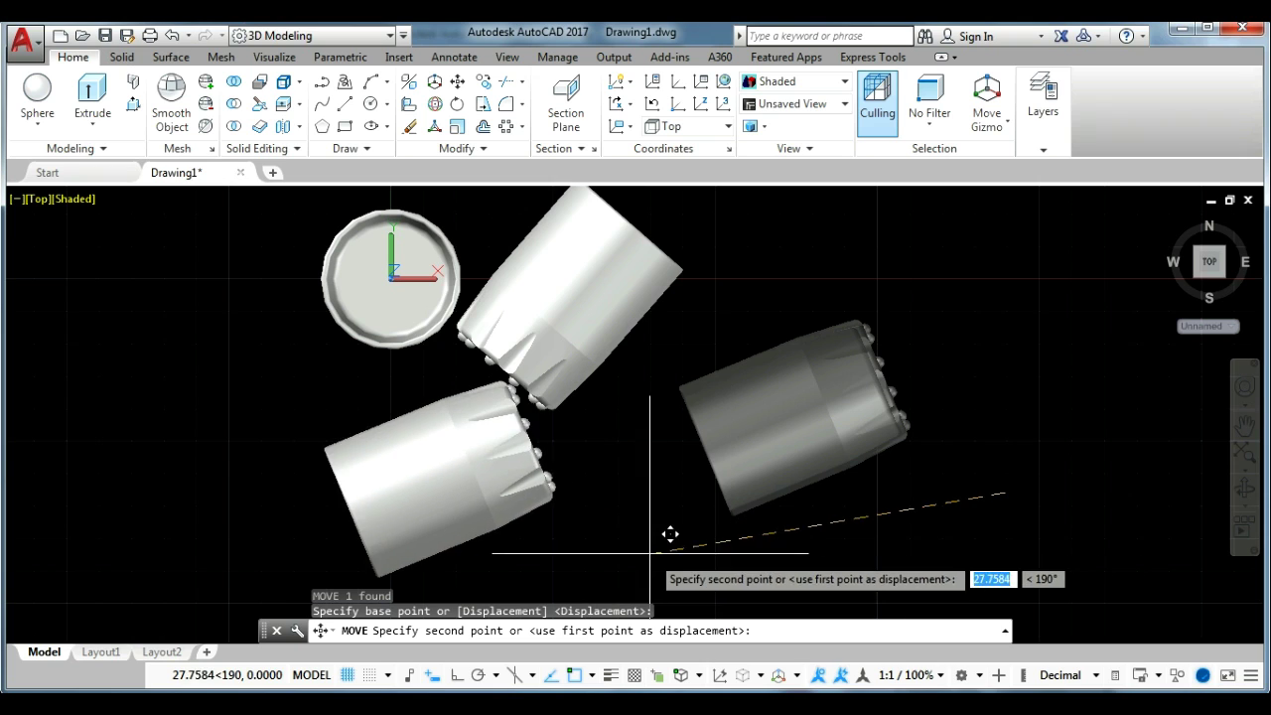
click(808, 535)
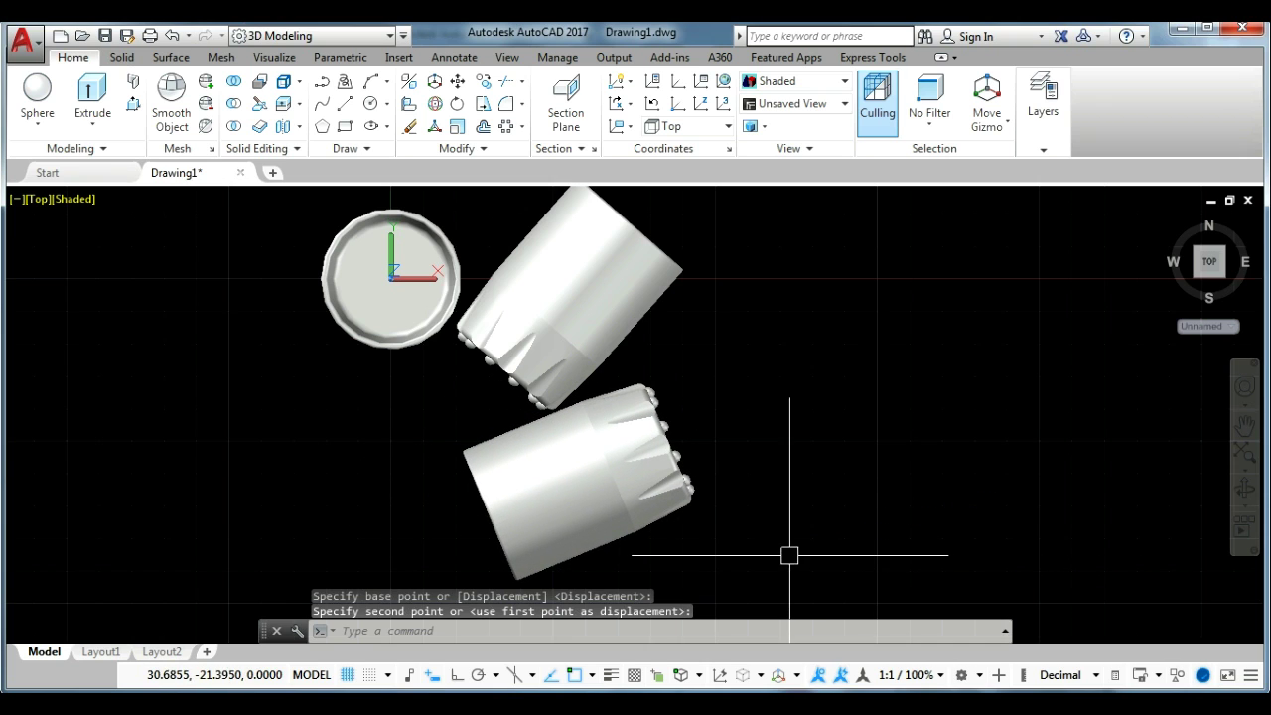
Turn the moved cup slightly about its centre, then view the group in SW Isometric.
click(685, 505)
text(r)
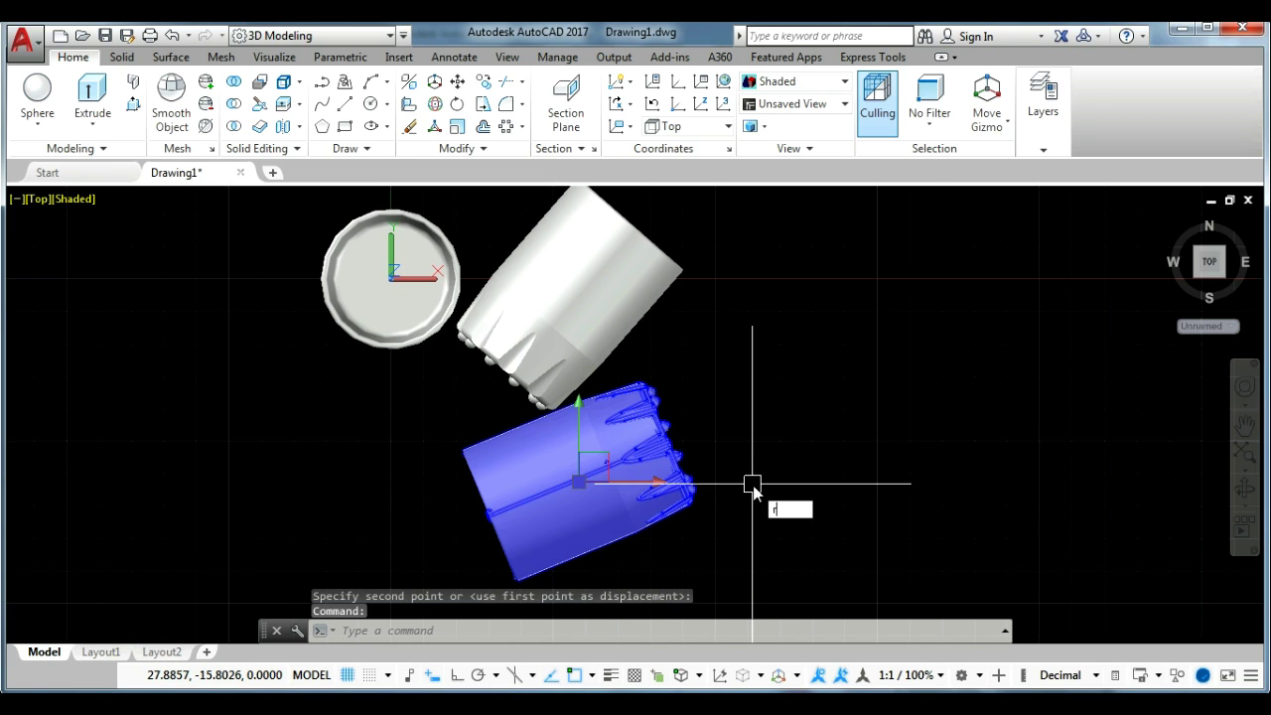
key(Return)
click(579, 484)
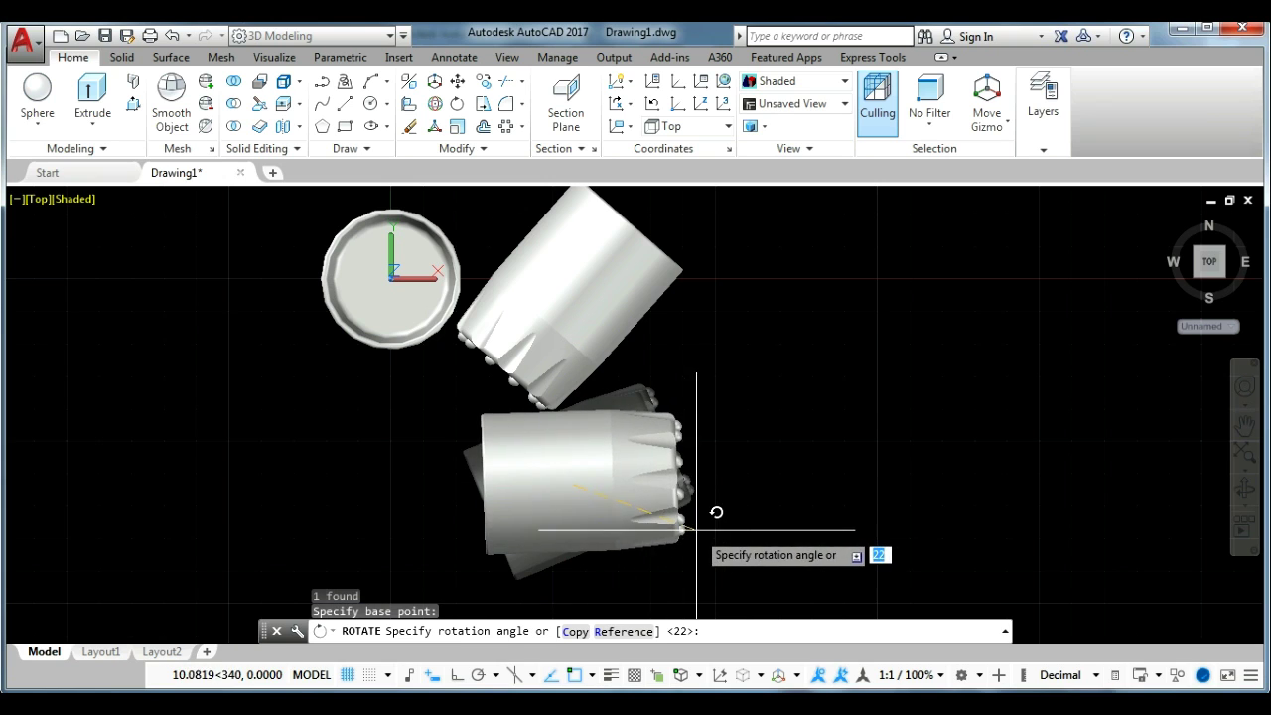
click(704, 526)
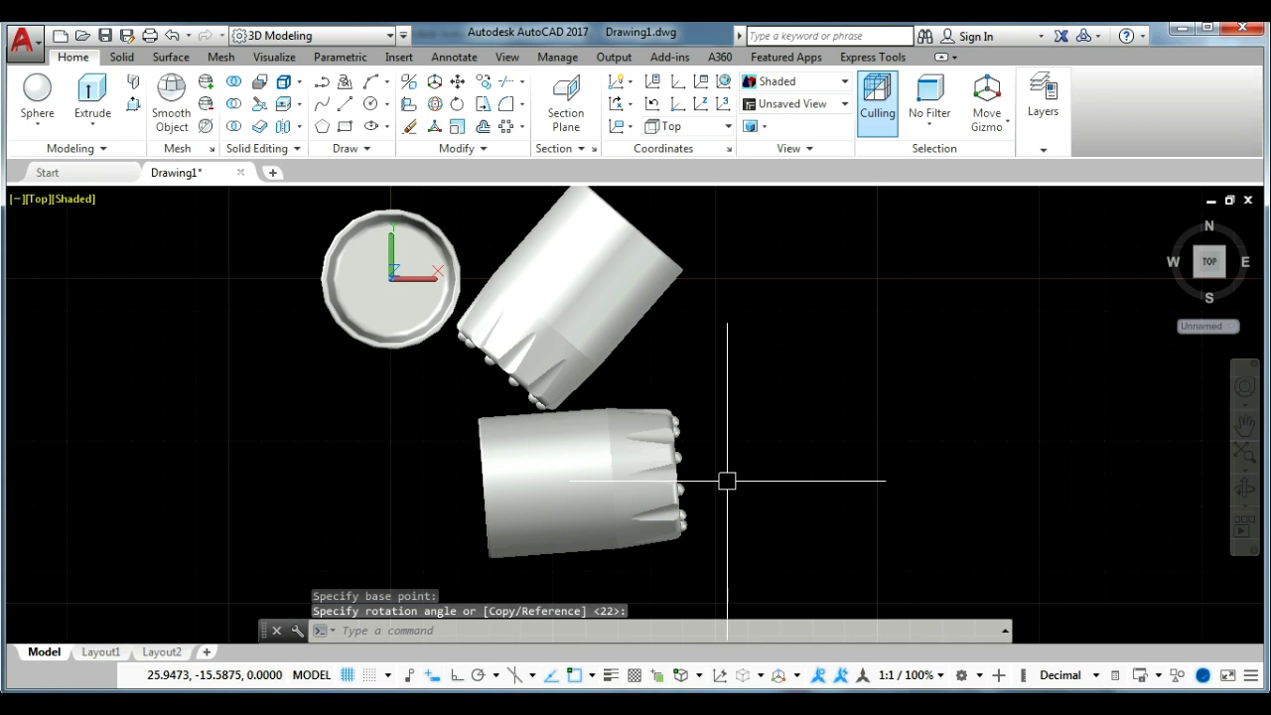
click(35, 199)
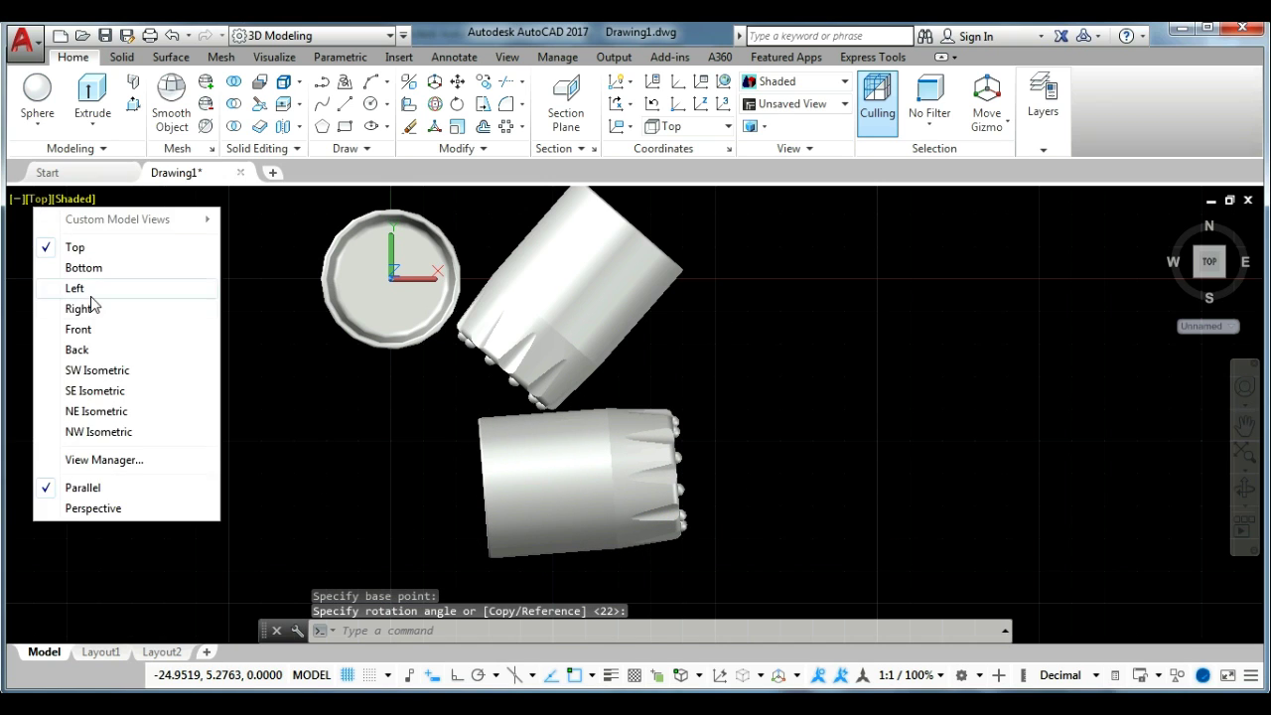
click(139, 372)
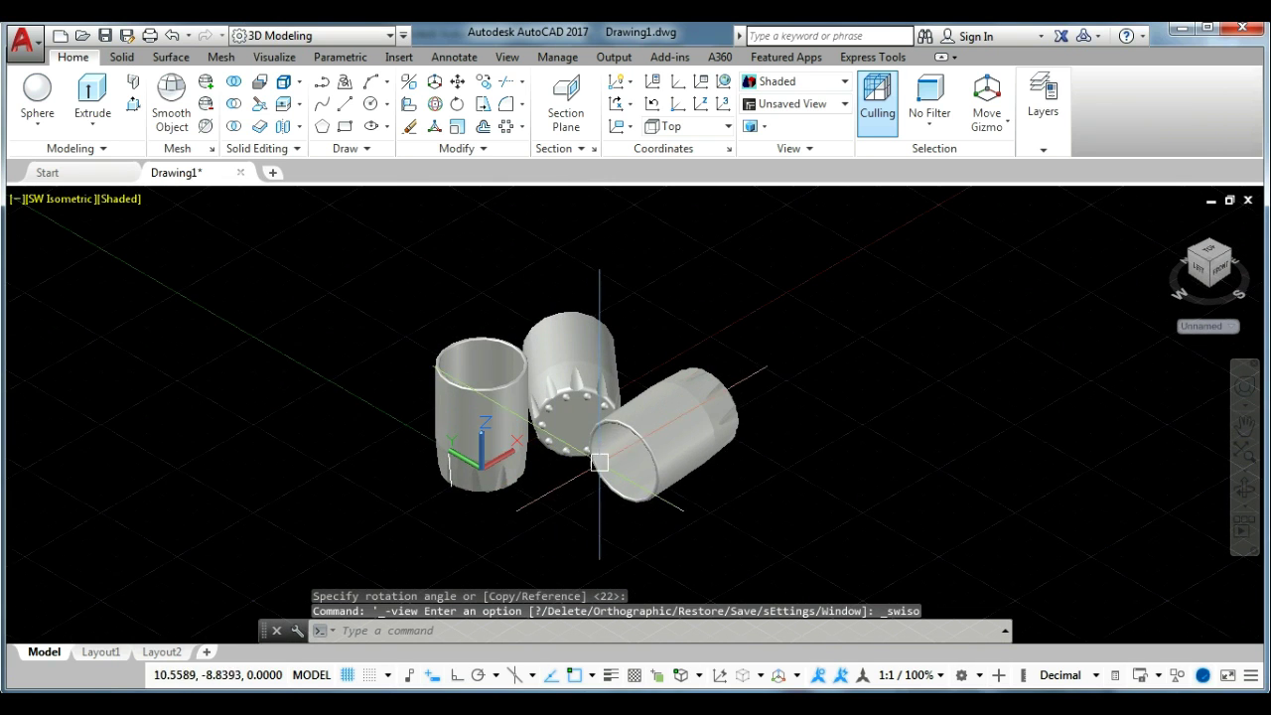
click(592, 456)
text(z)
key(Return)
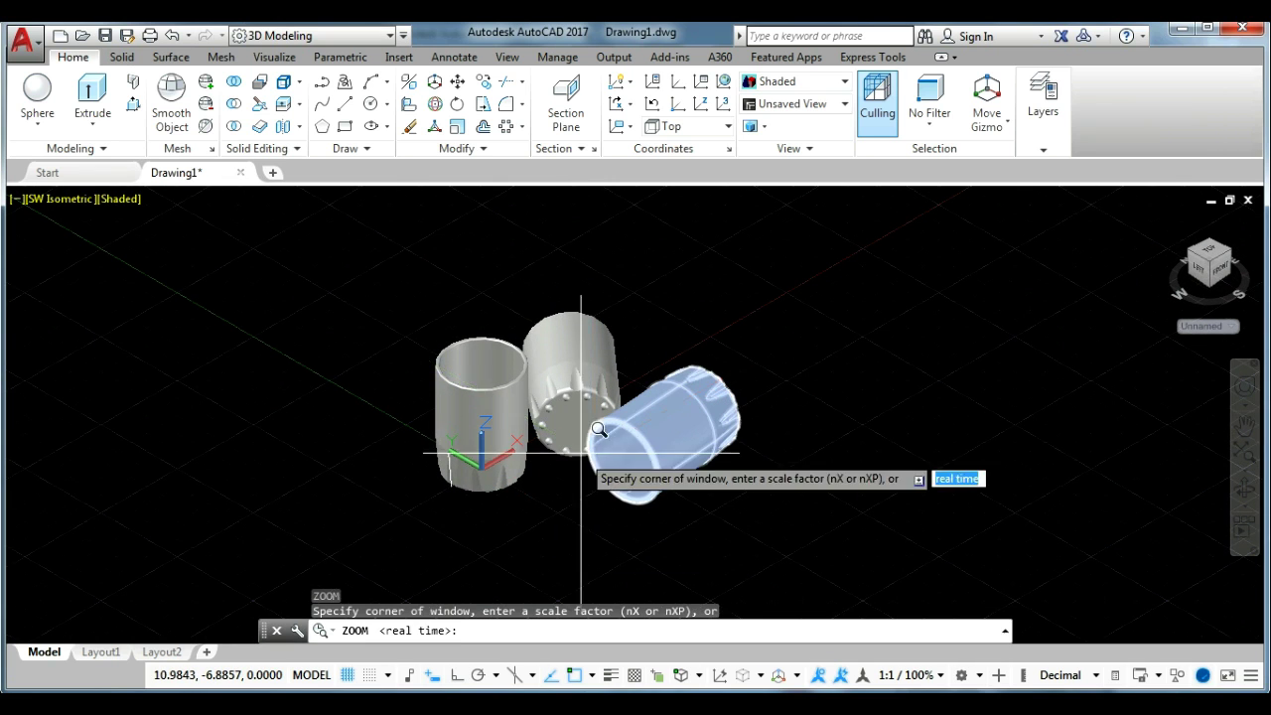
click(348, 283)
click(785, 521)
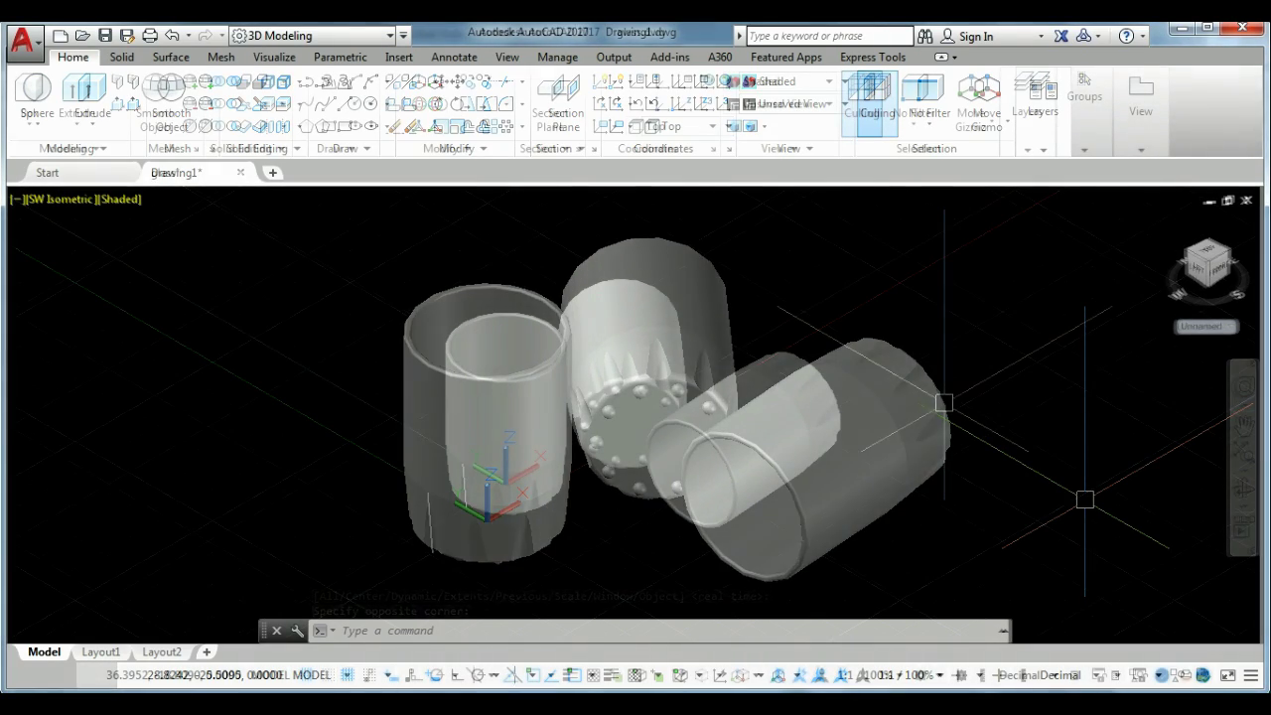
key(Escape)
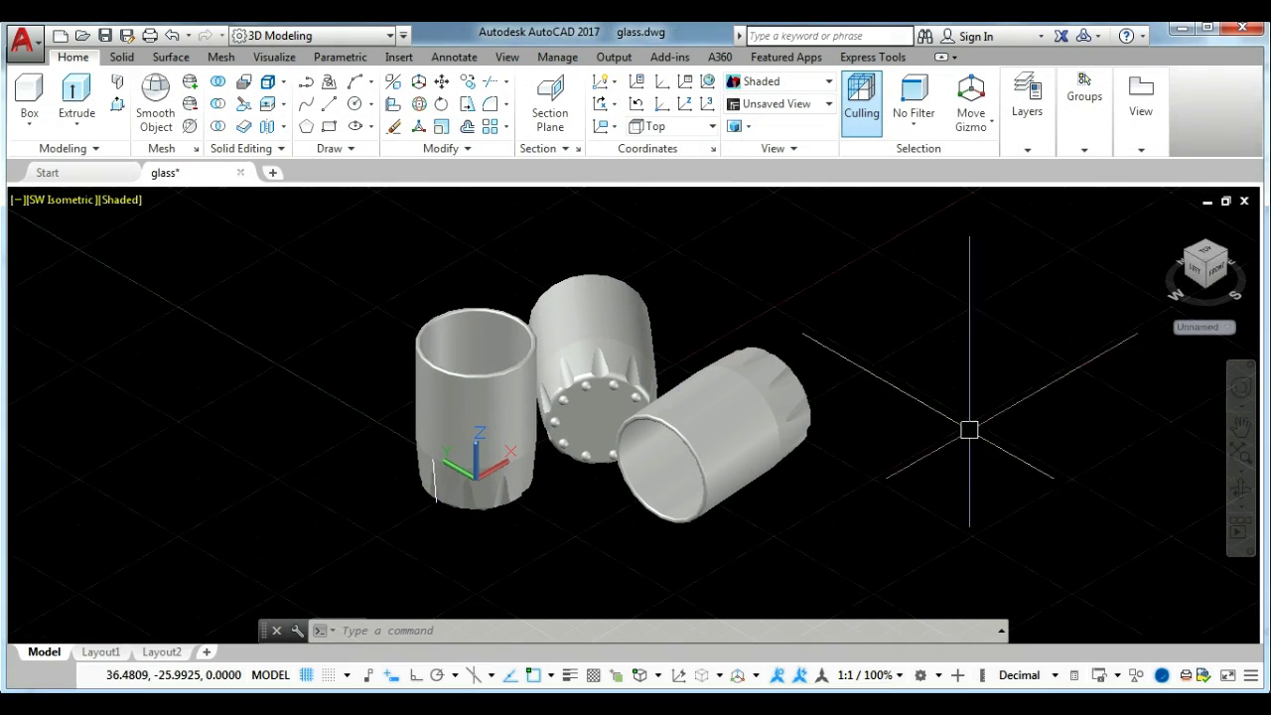
scroll(968, 431, down, 3)
middle_drag(944, 426, 708, 426)
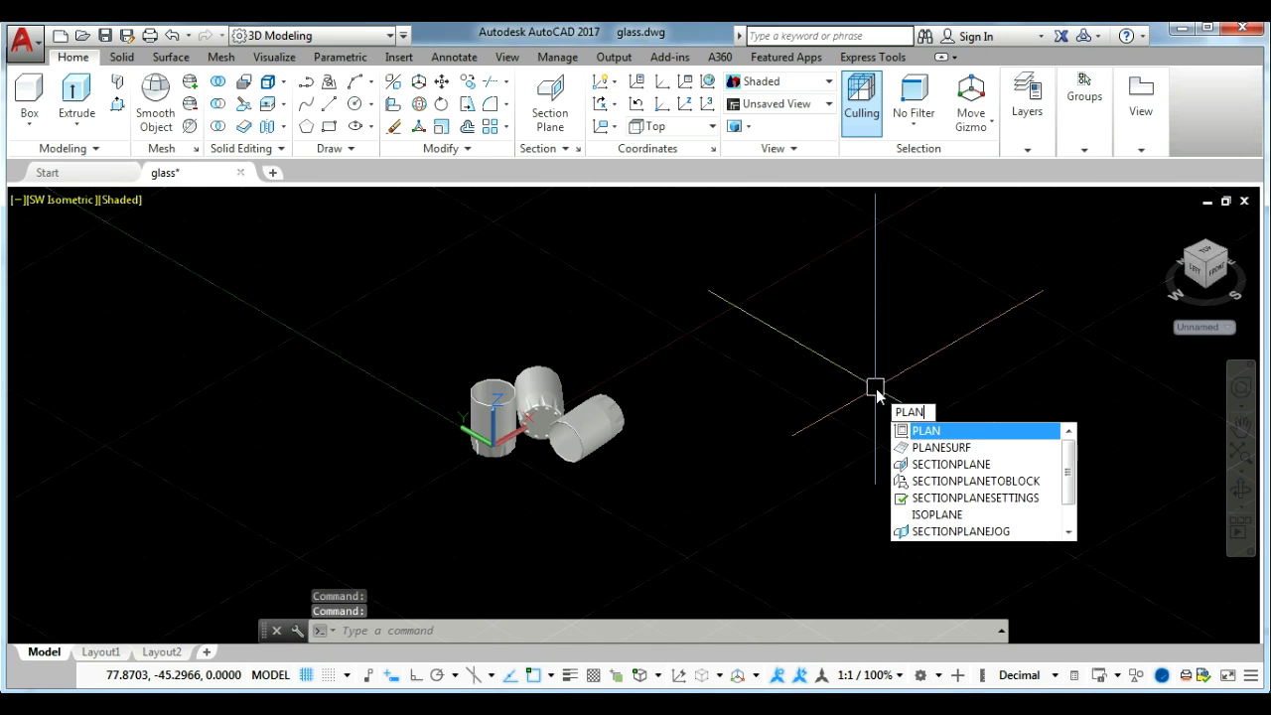
Draw a large planar surface under the three cups as a floor and centre them in view.
click(934, 447)
scroll(862, 420, down, 2)
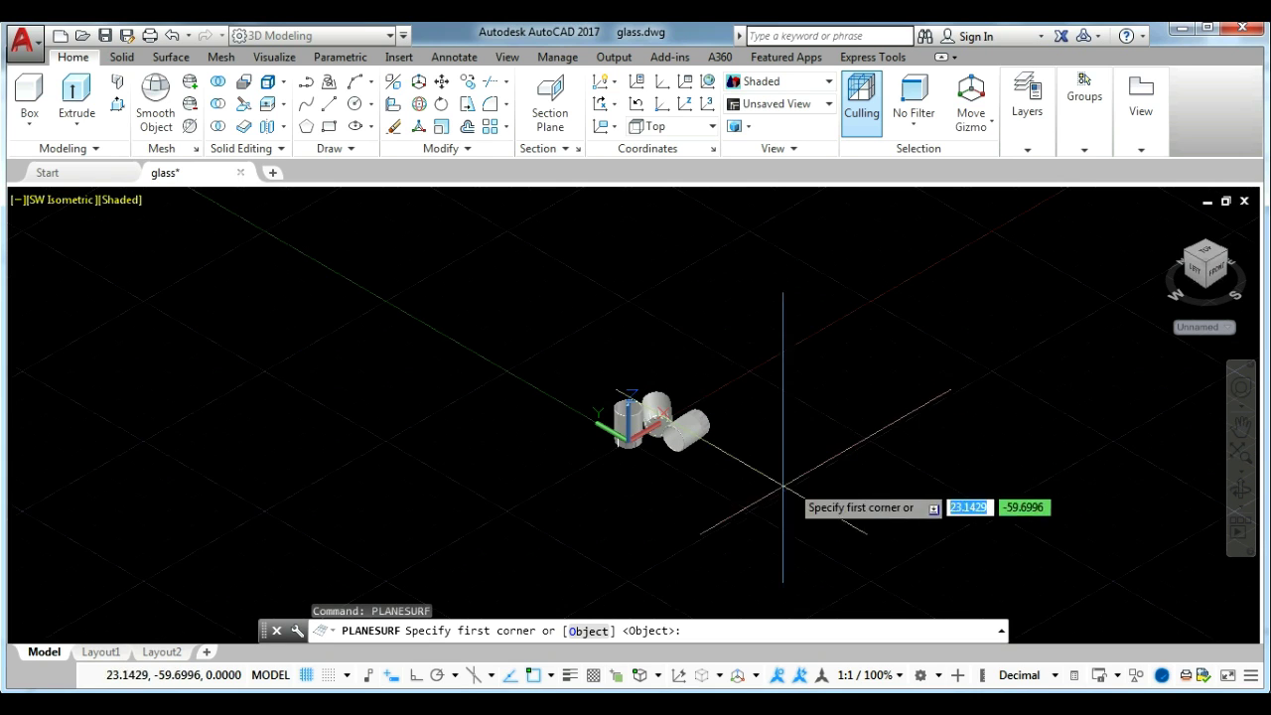
click(699, 583)
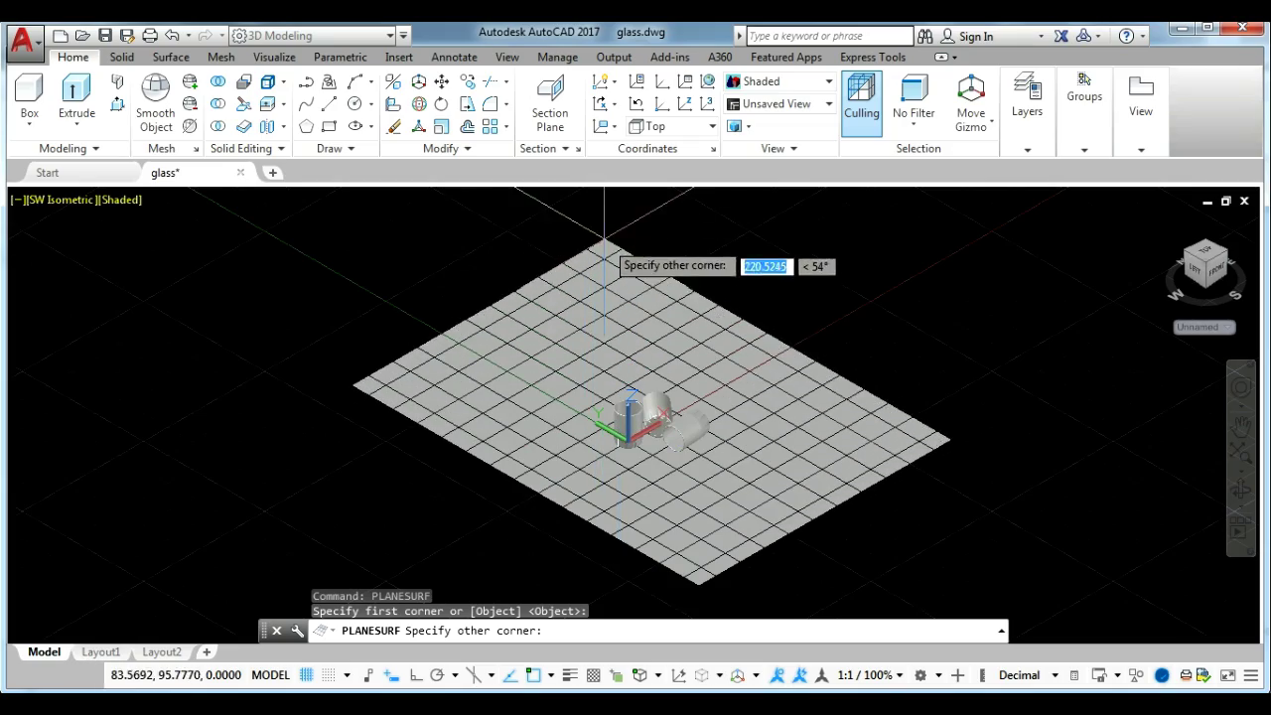
click(615, 197)
scroll(668, 376, up, 3)
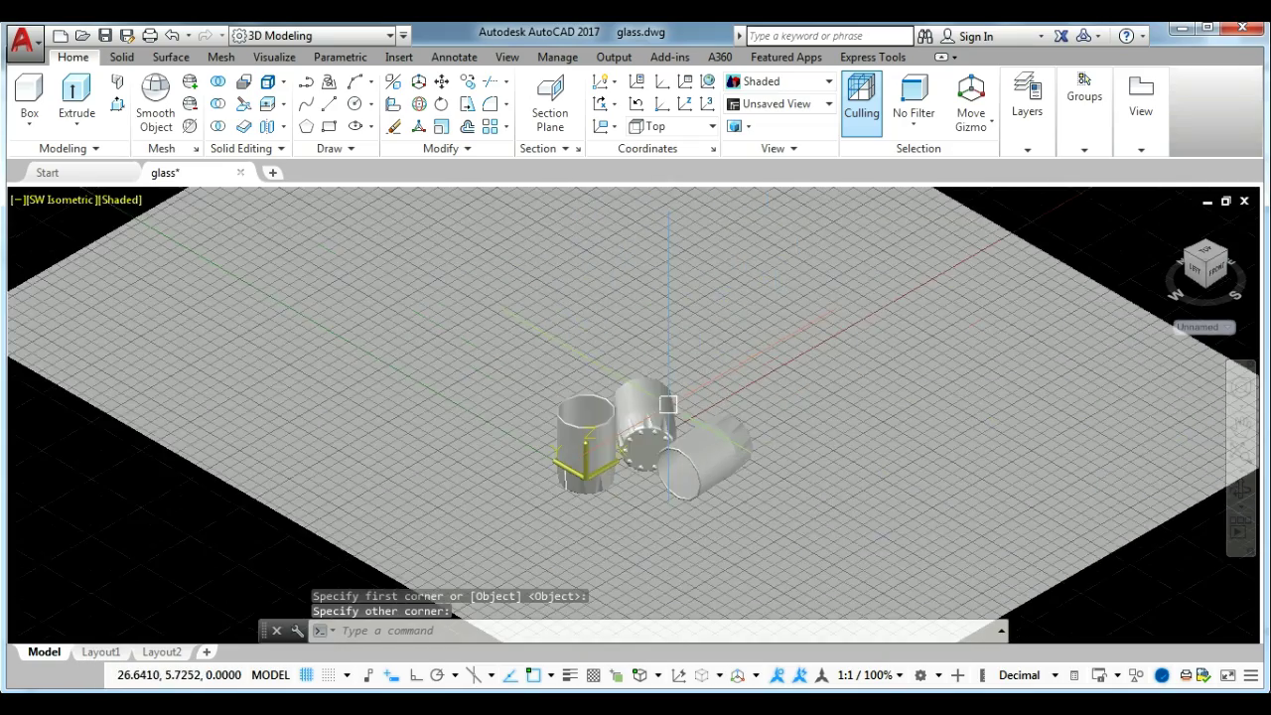
scroll(668, 377, up, 3)
middle_drag(700, 423, 670, 404)
drag(670, 405, 540, 357)
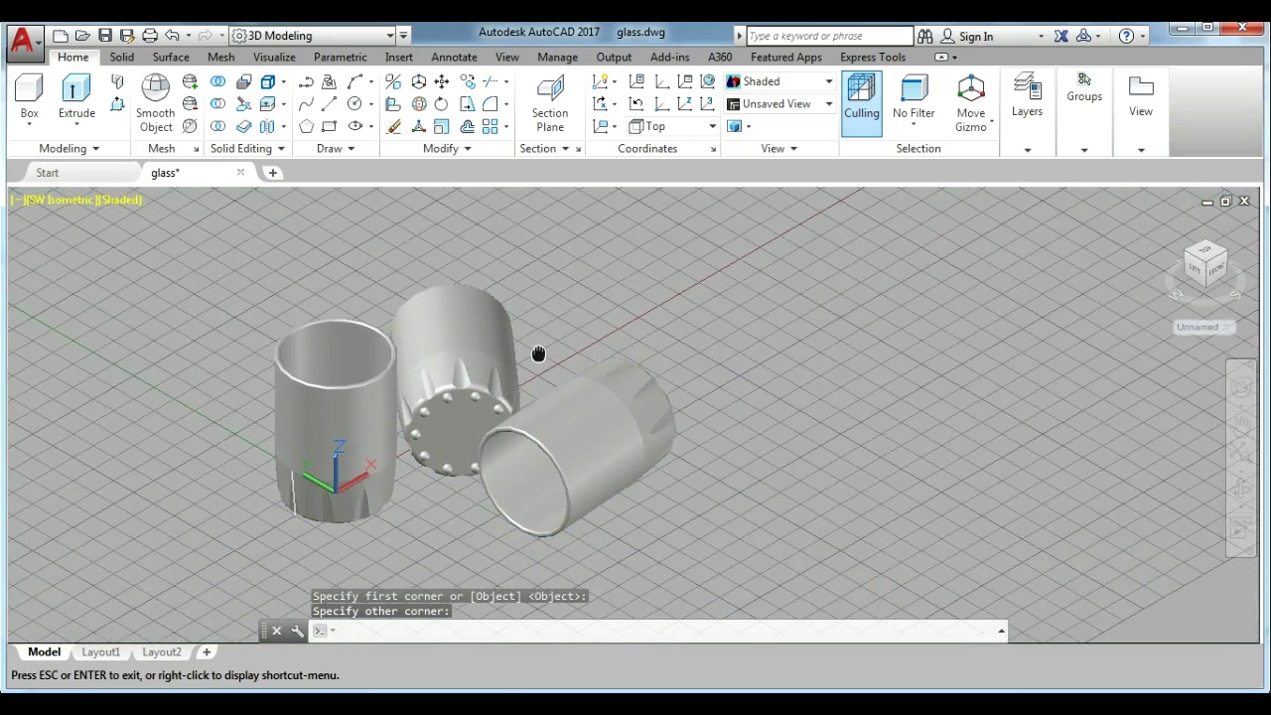
key(Escape)
Add the Peach material to the drawing and recolour it light blue (RGB 149, 152, 249).
text(RM)
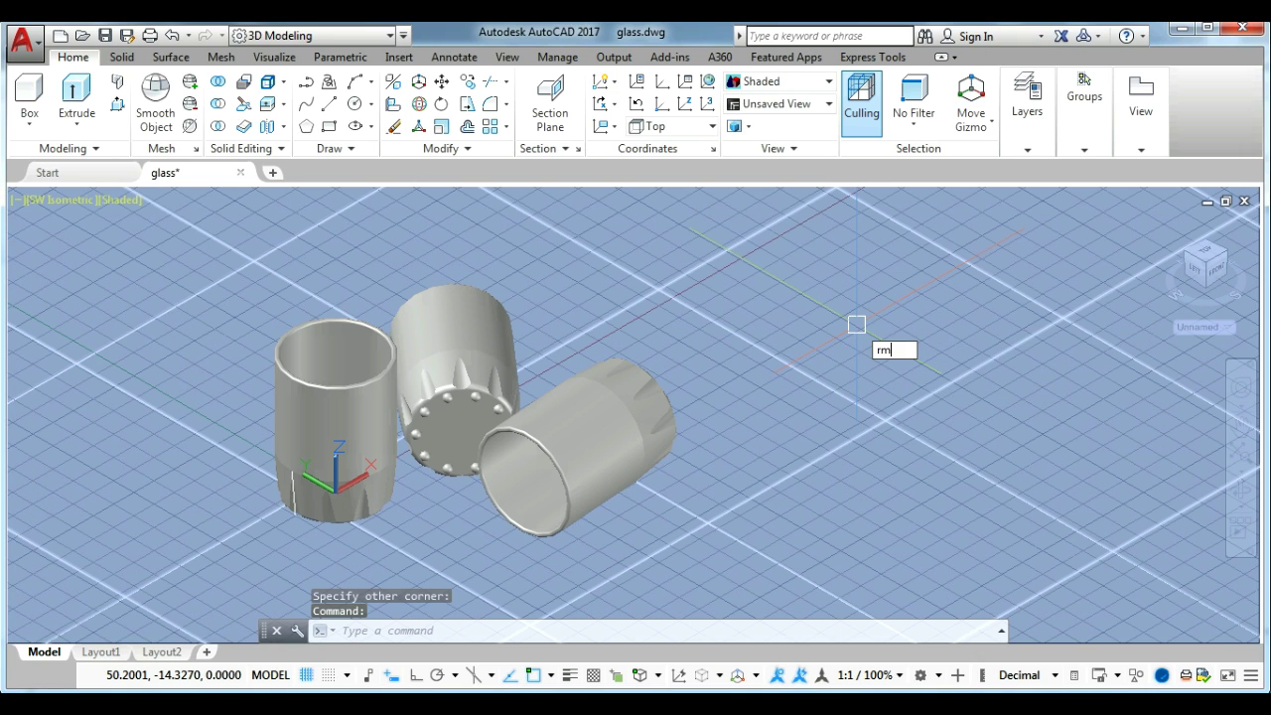
text(AT)
key(Return)
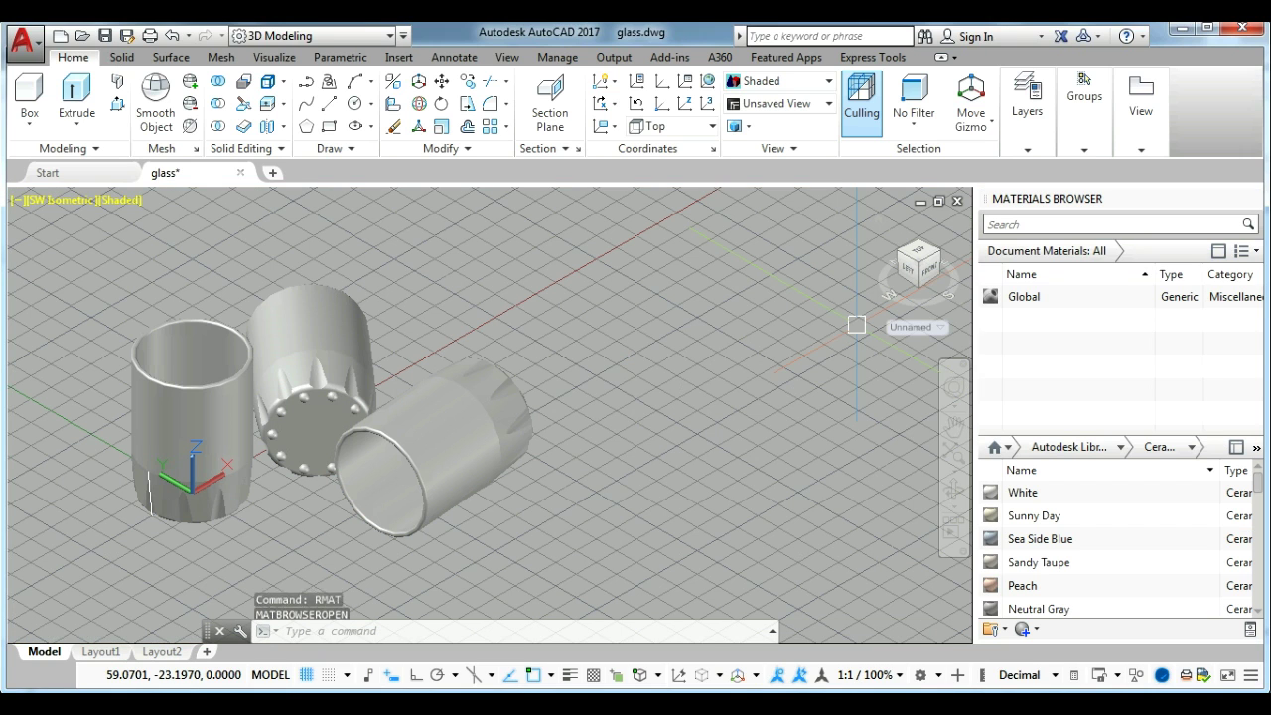
middle_drag(565, 389, 783, 406)
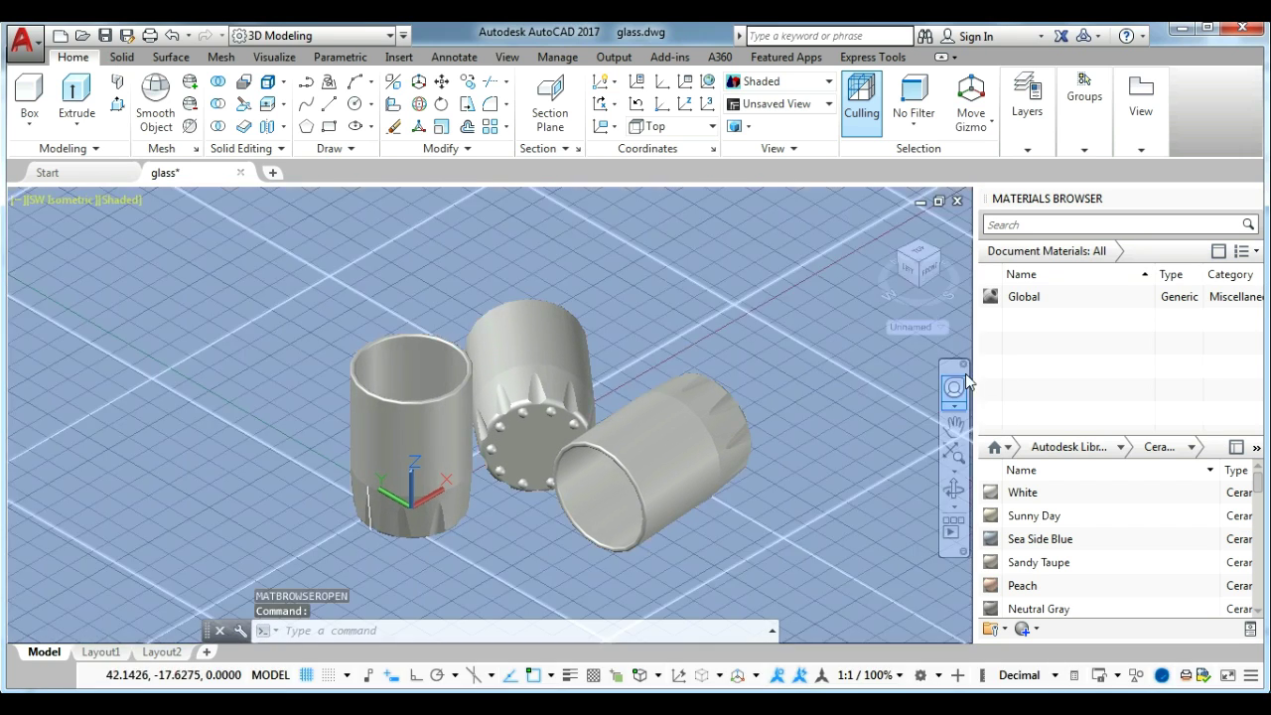
click(1016, 227)
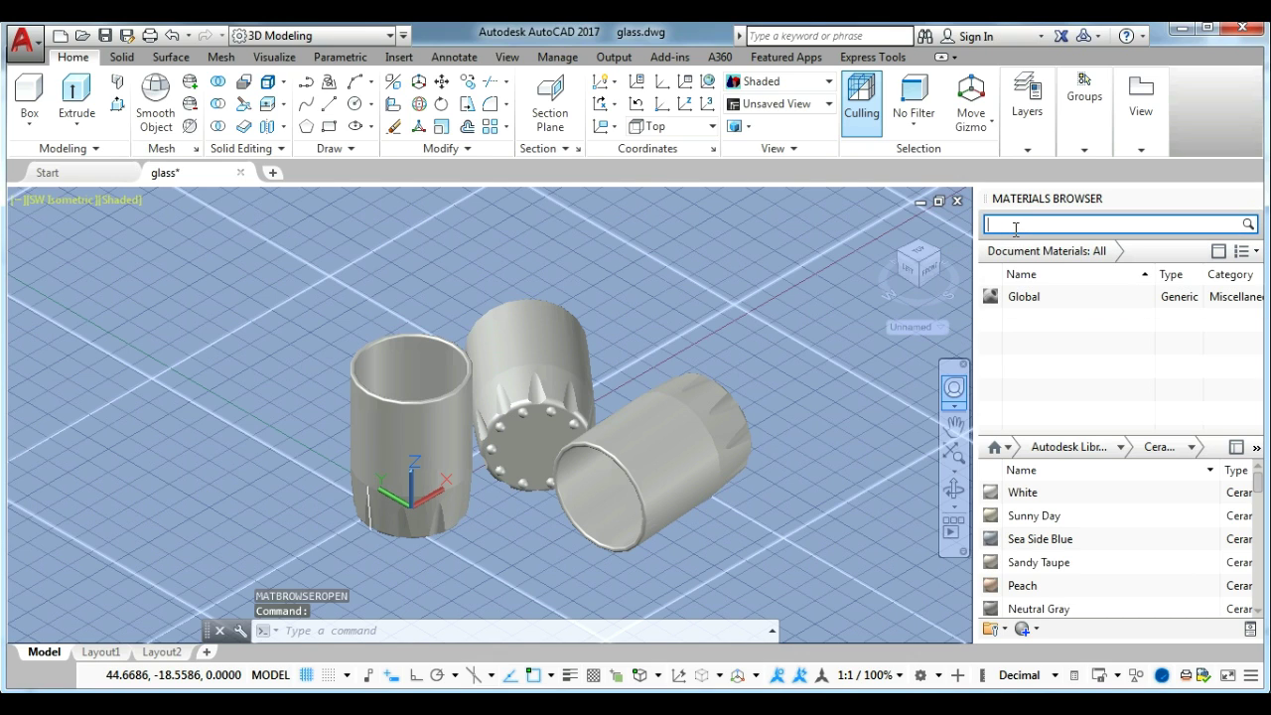
text(peach)
key(Return)
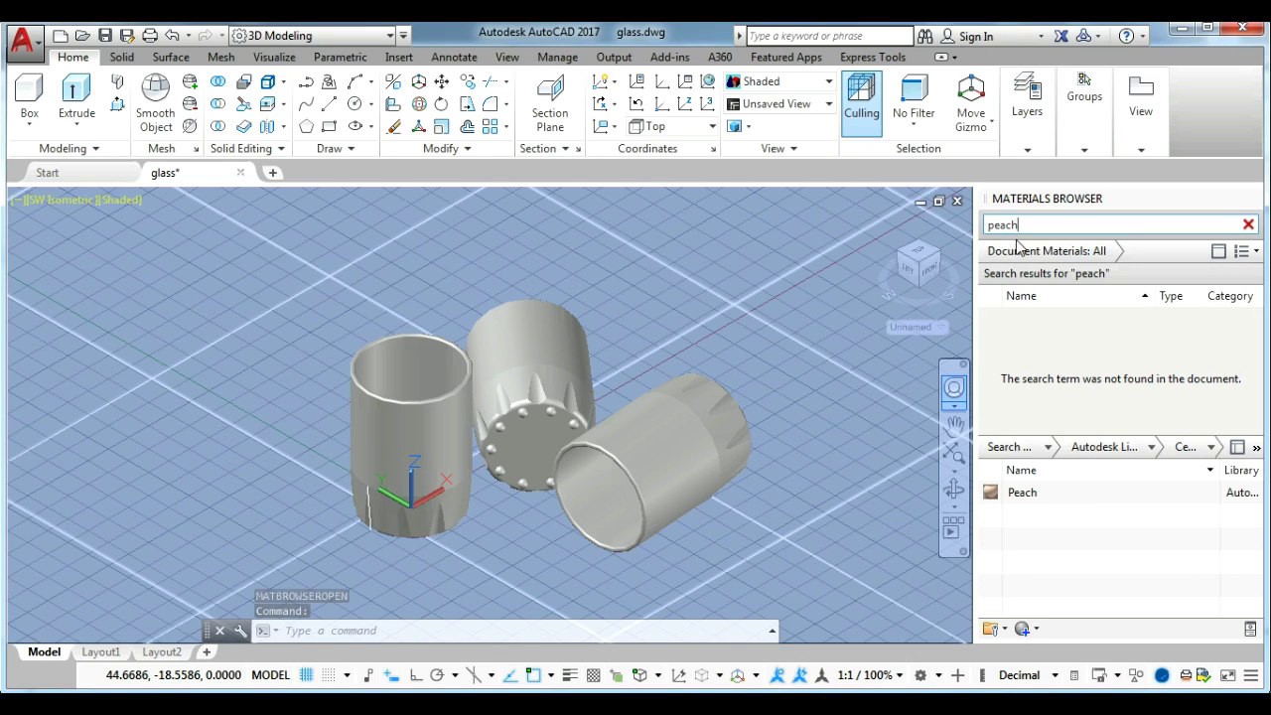
mouse_move(1092, 493)
drag(1026, 383, 1026, 353)
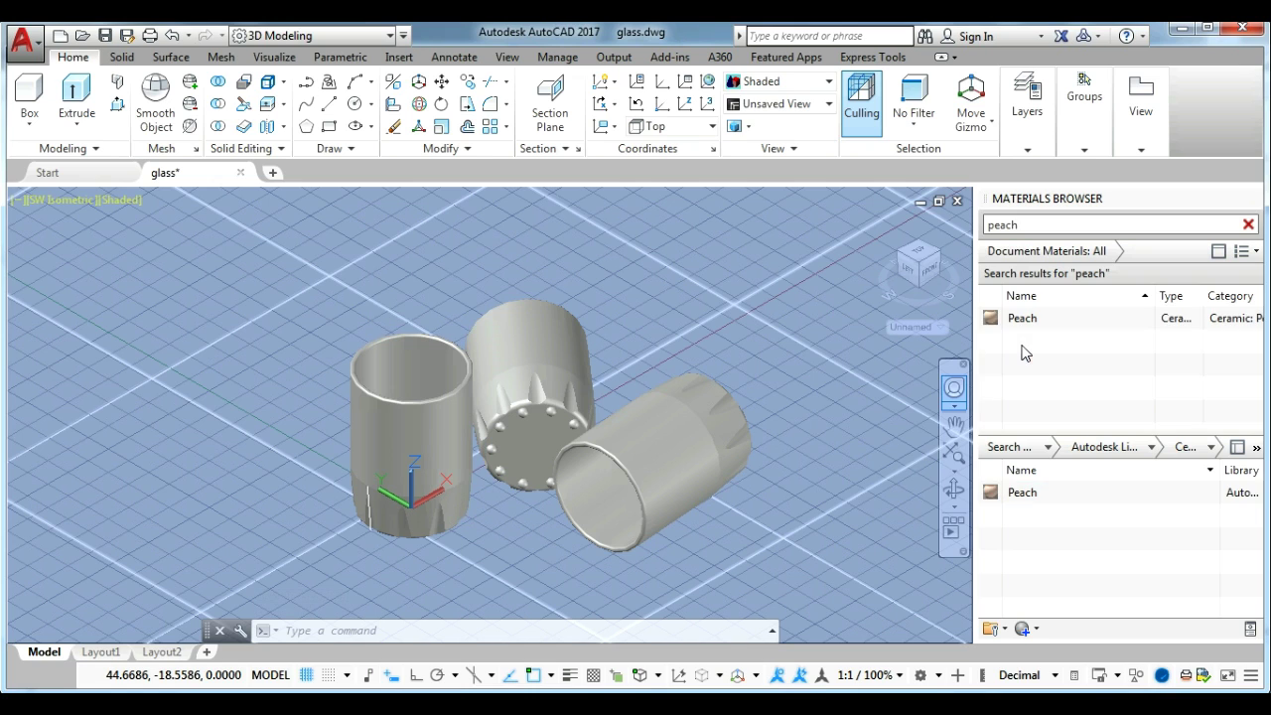
mouse_move(1122, 317)
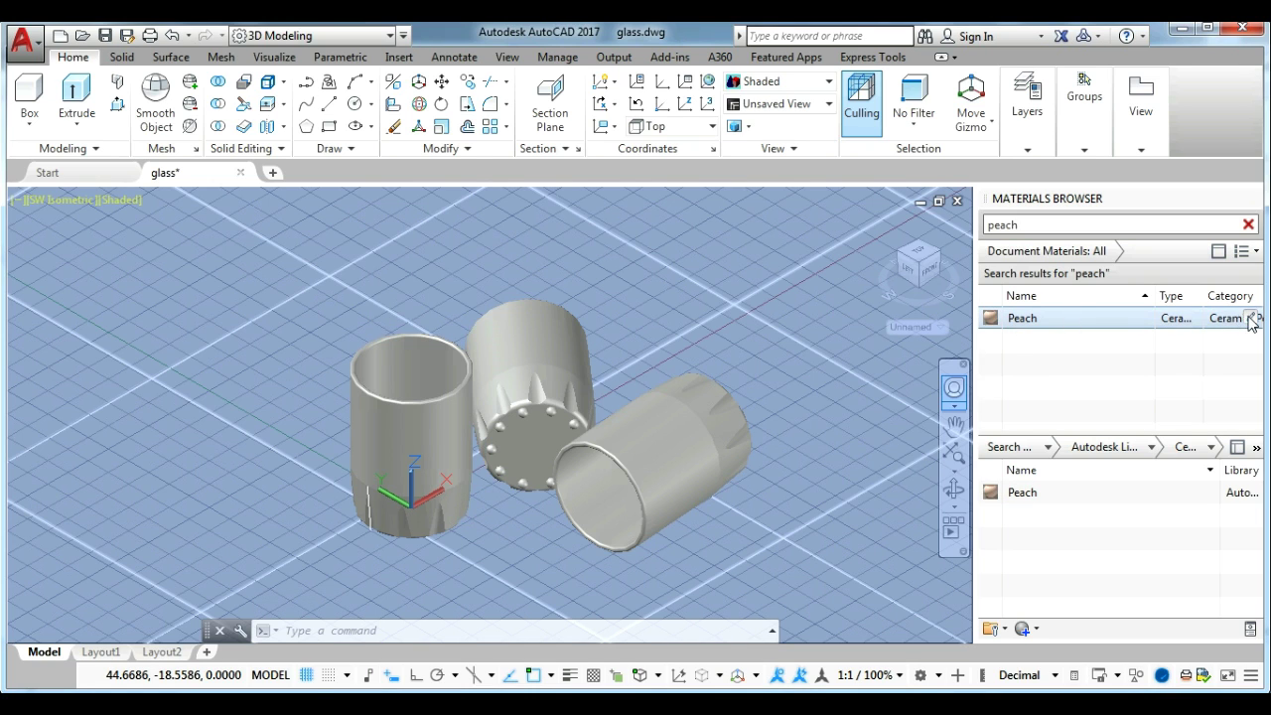
click(1251, 318)
click(816, 319)
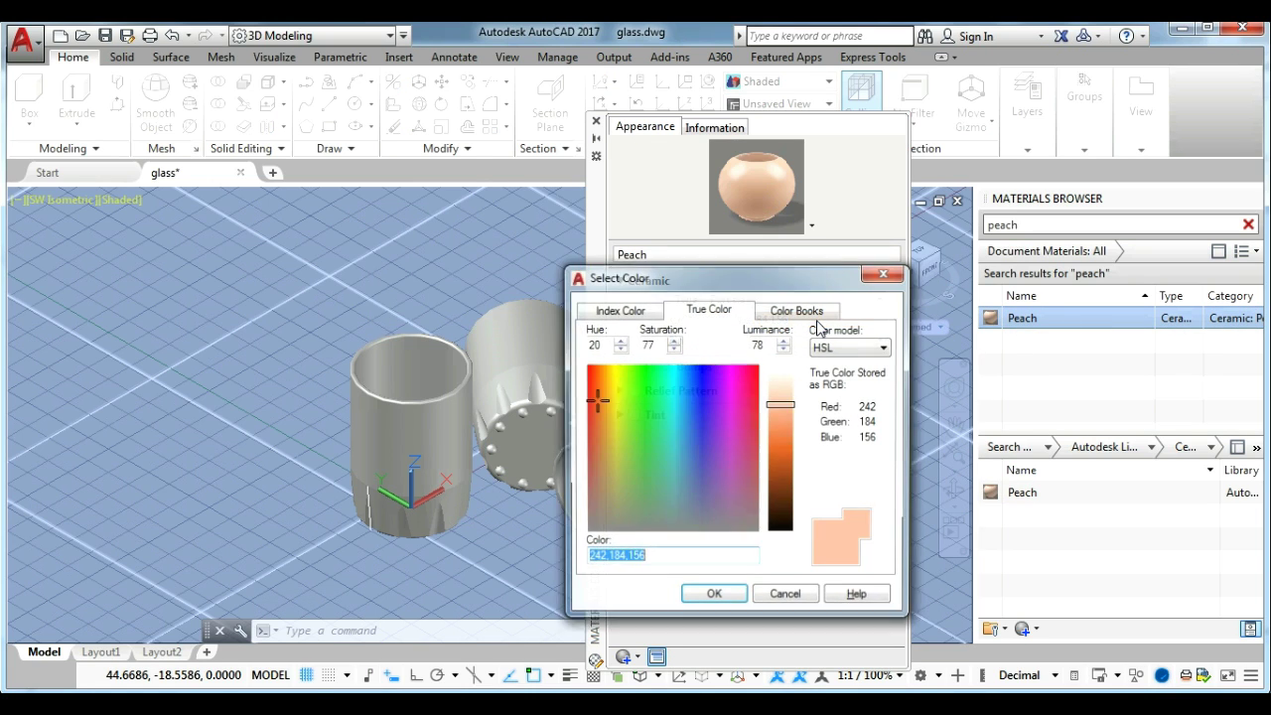
click(701, 381)
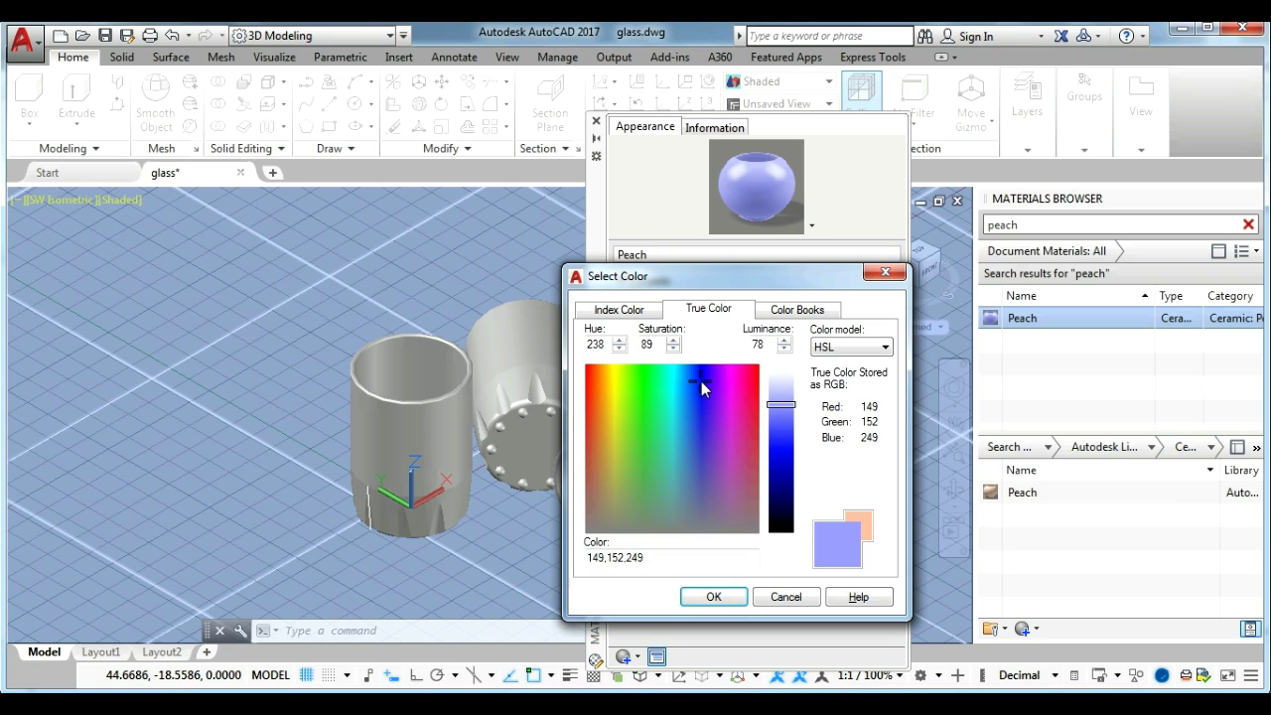
click(719, 595)
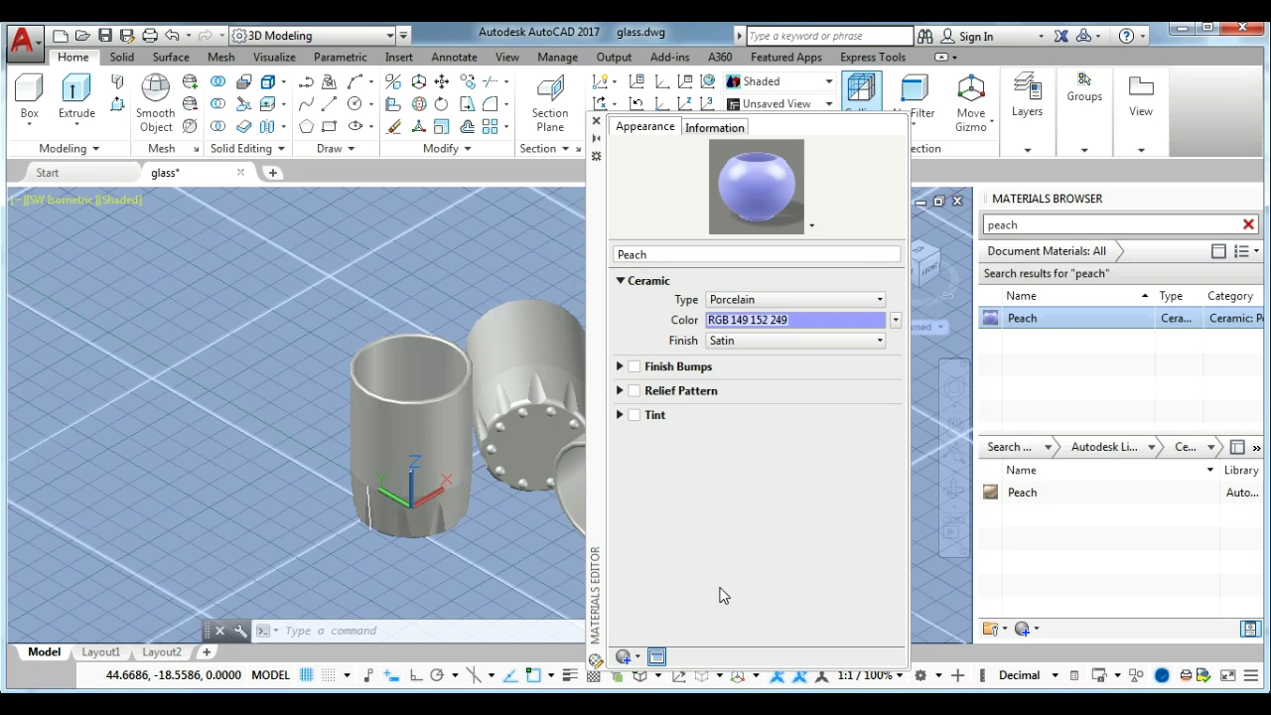
click(597, 121)
text(glass)
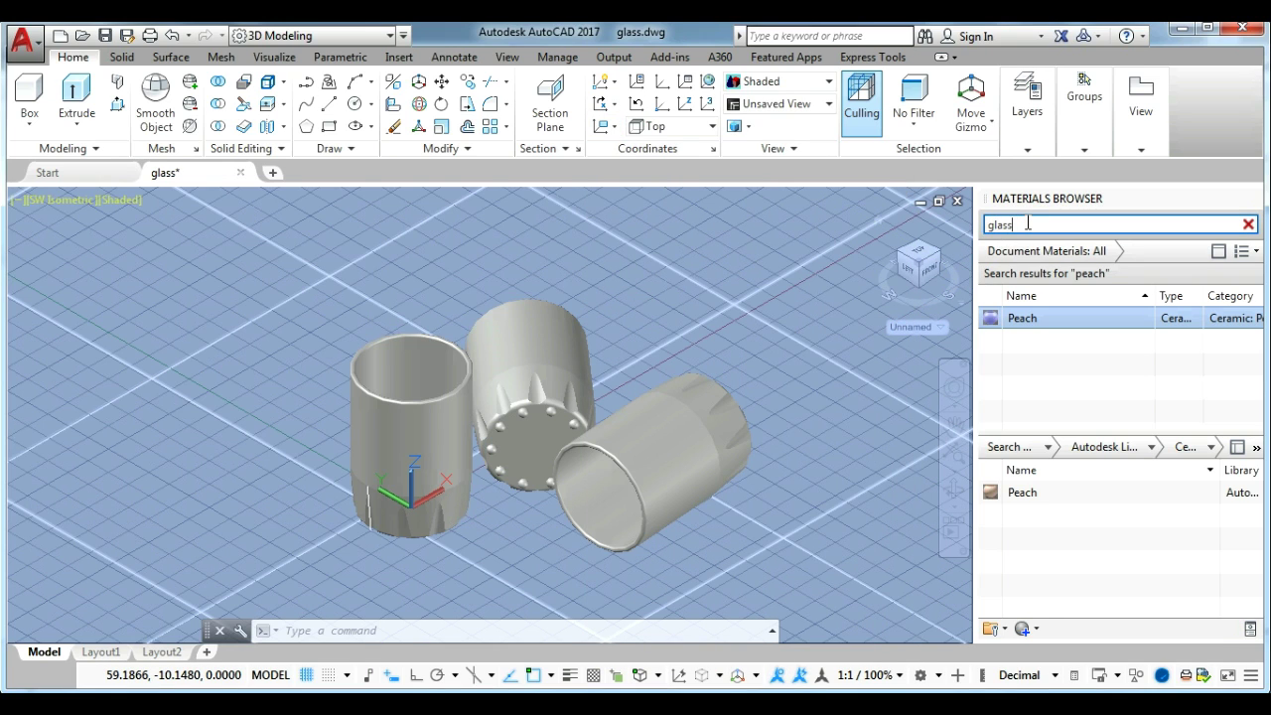
Search for glass, add the Clear glass material and set its colour to Clear.
click(1258, 613)
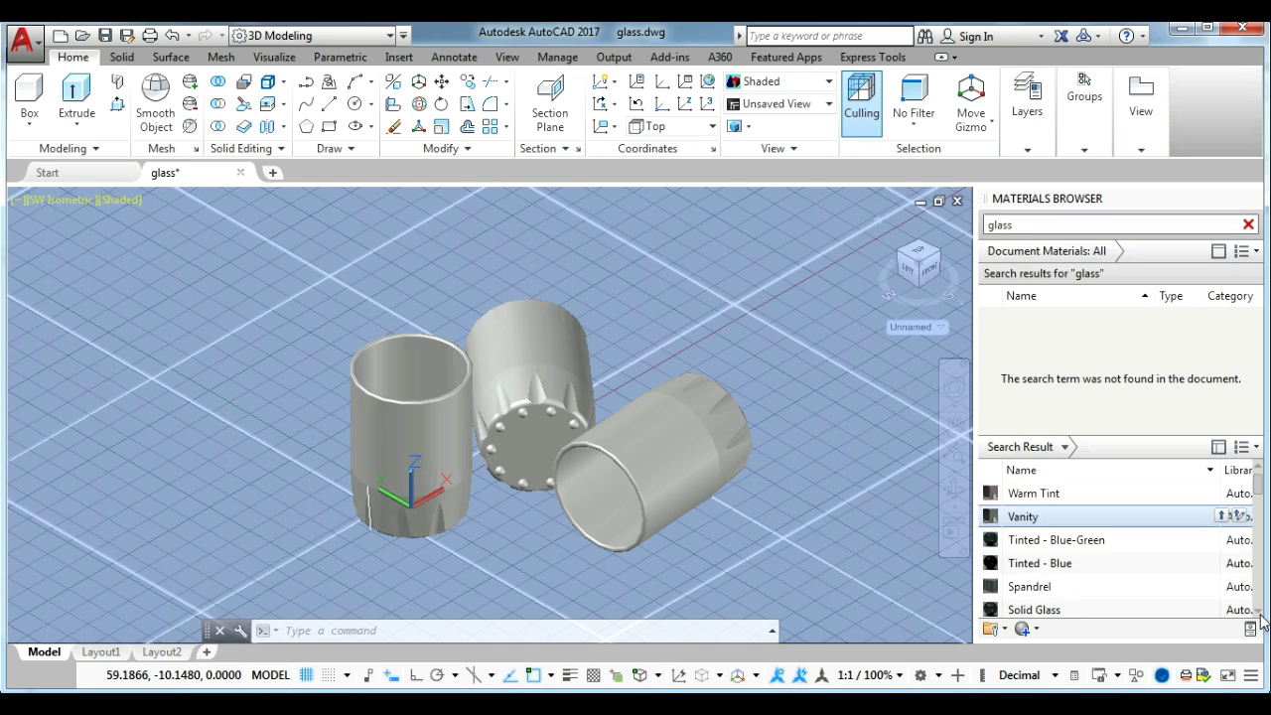
click(1258, 613)
click(1259, 614)
click(1258, 614)
drag(1259, 616, 1263, 608)
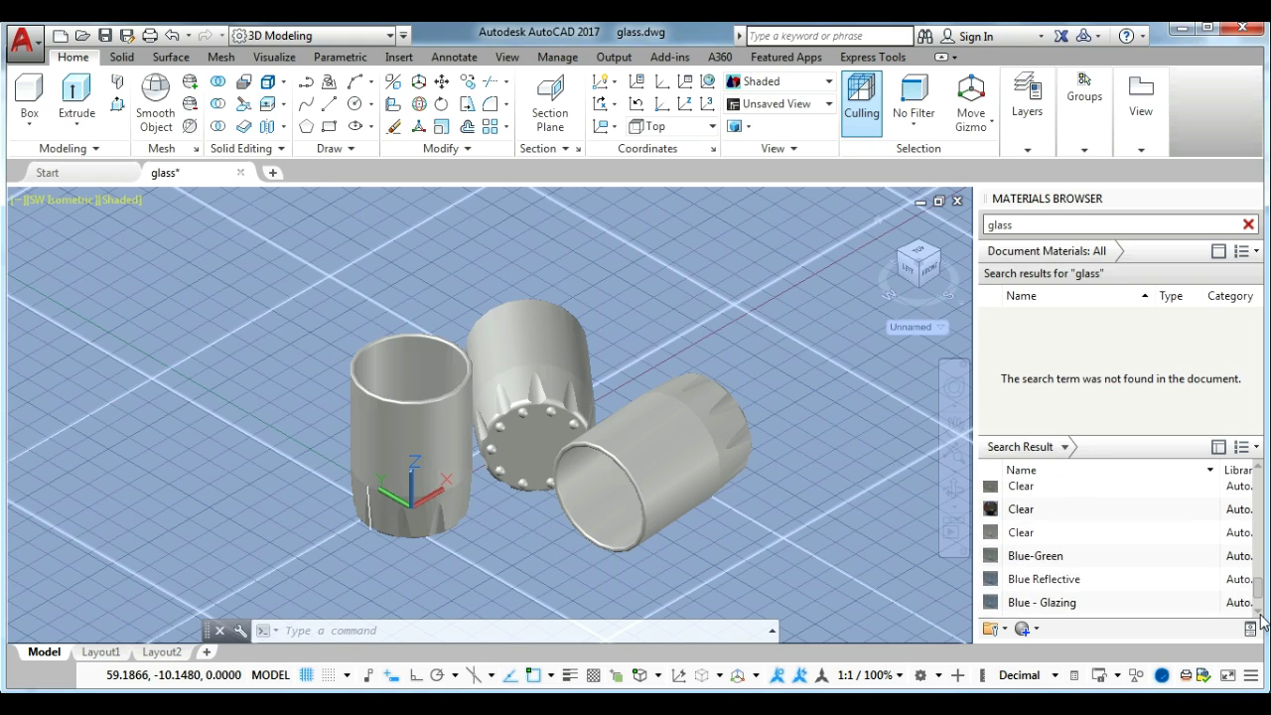
click(1258, 473)
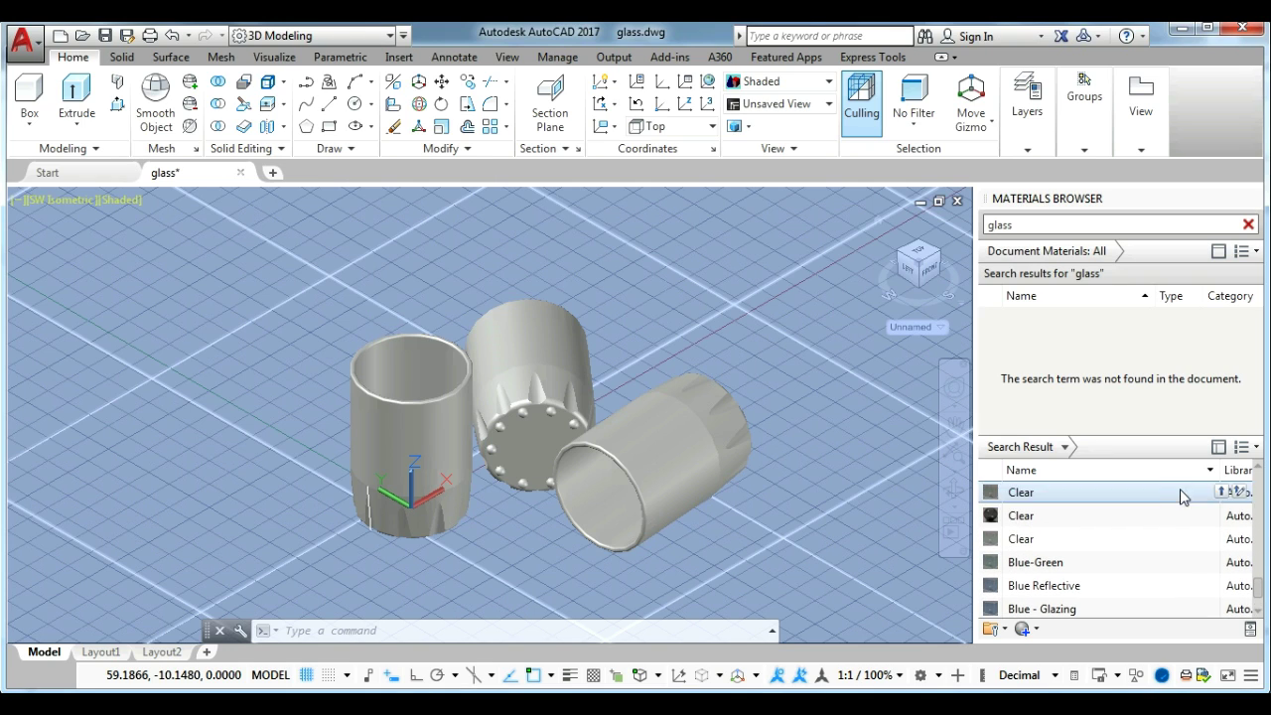
drag(1040, 523, 1052, 394)
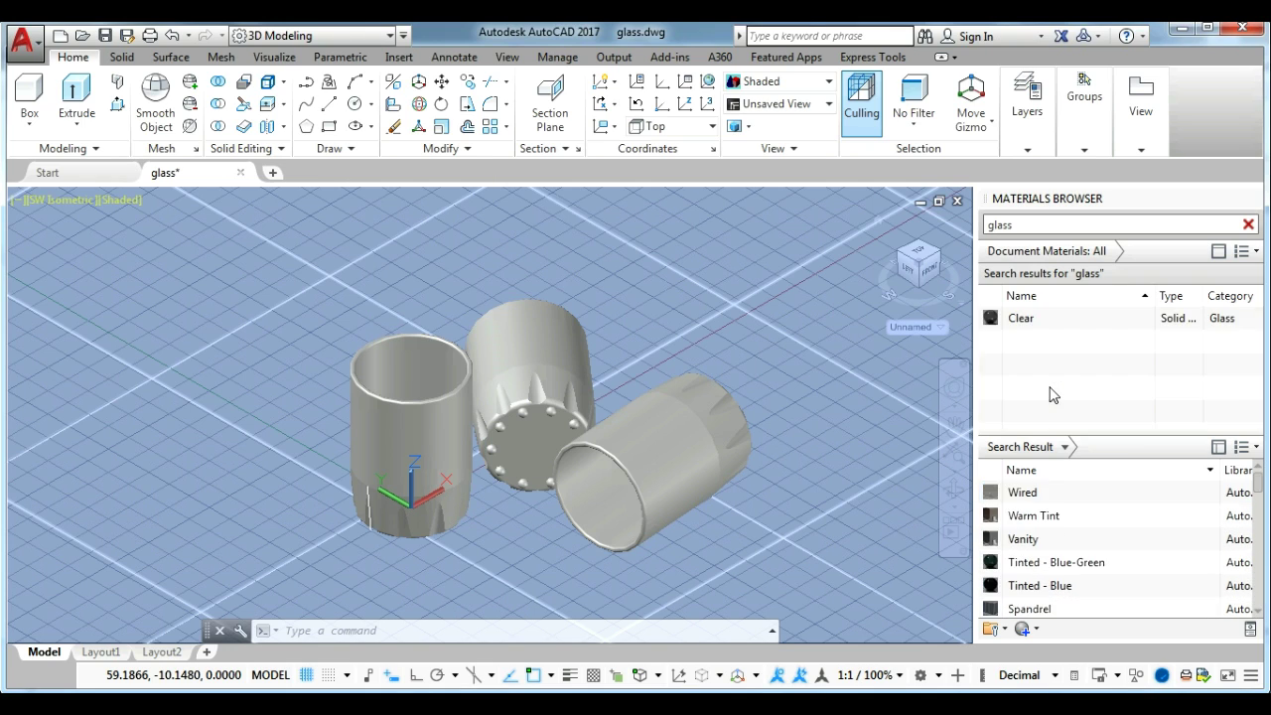
mouse_move(1092, 318)
click(1250, 319)
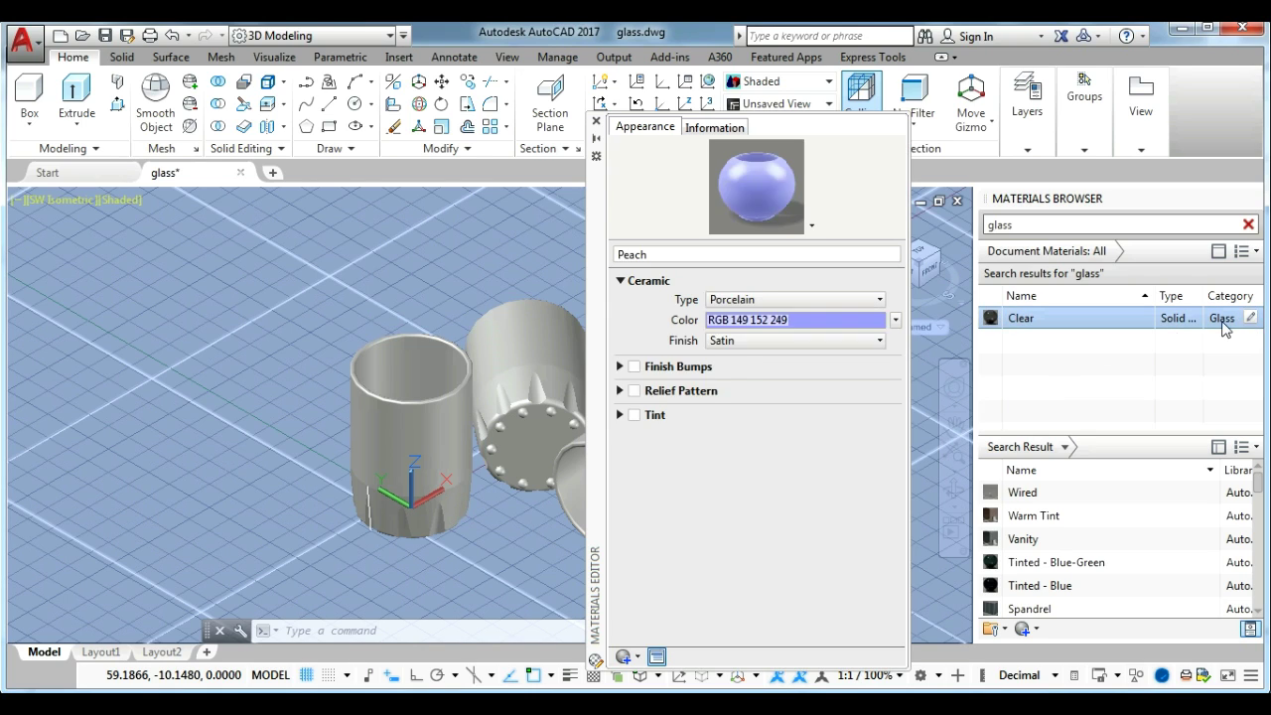
click(809, 300)
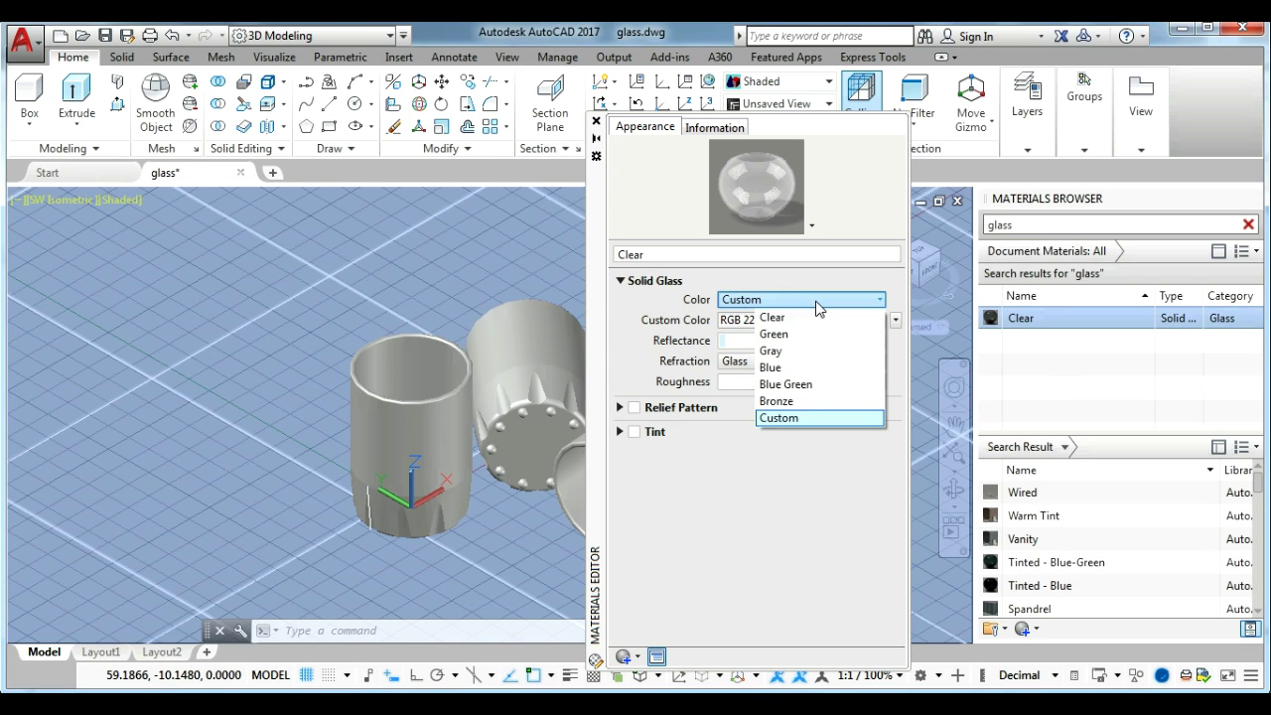
click(802, 317)
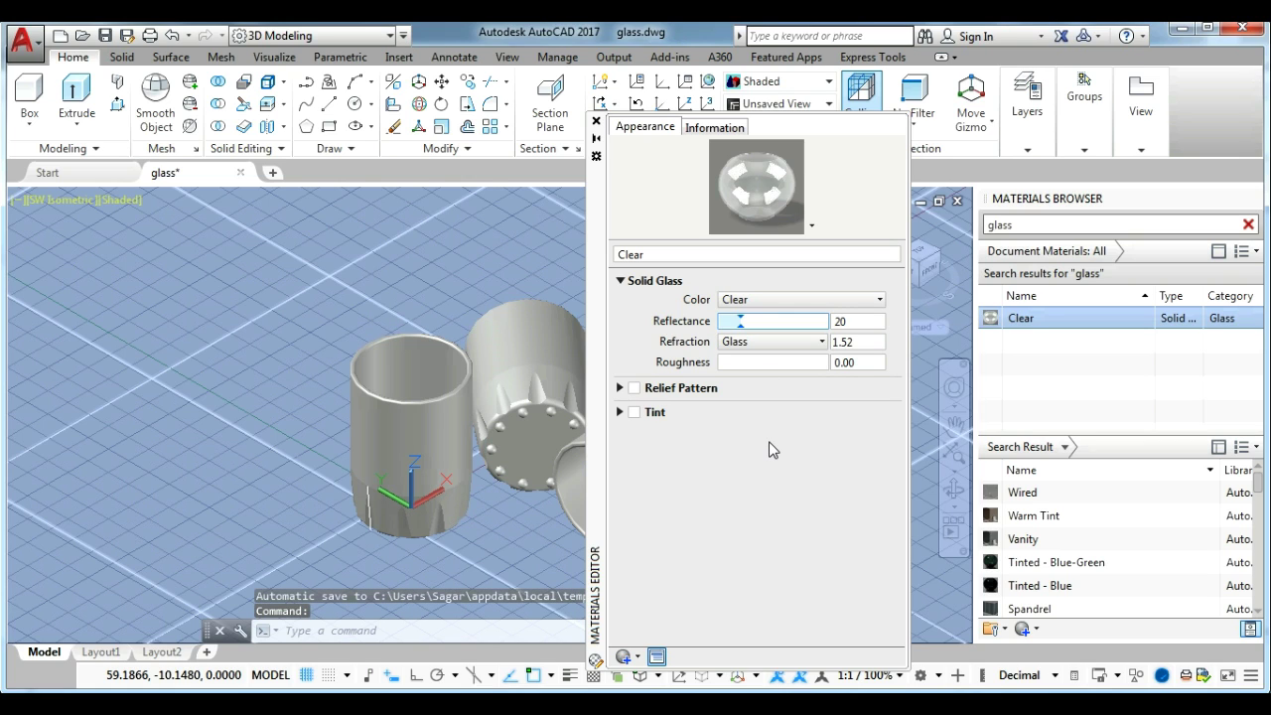
click(596, 122)
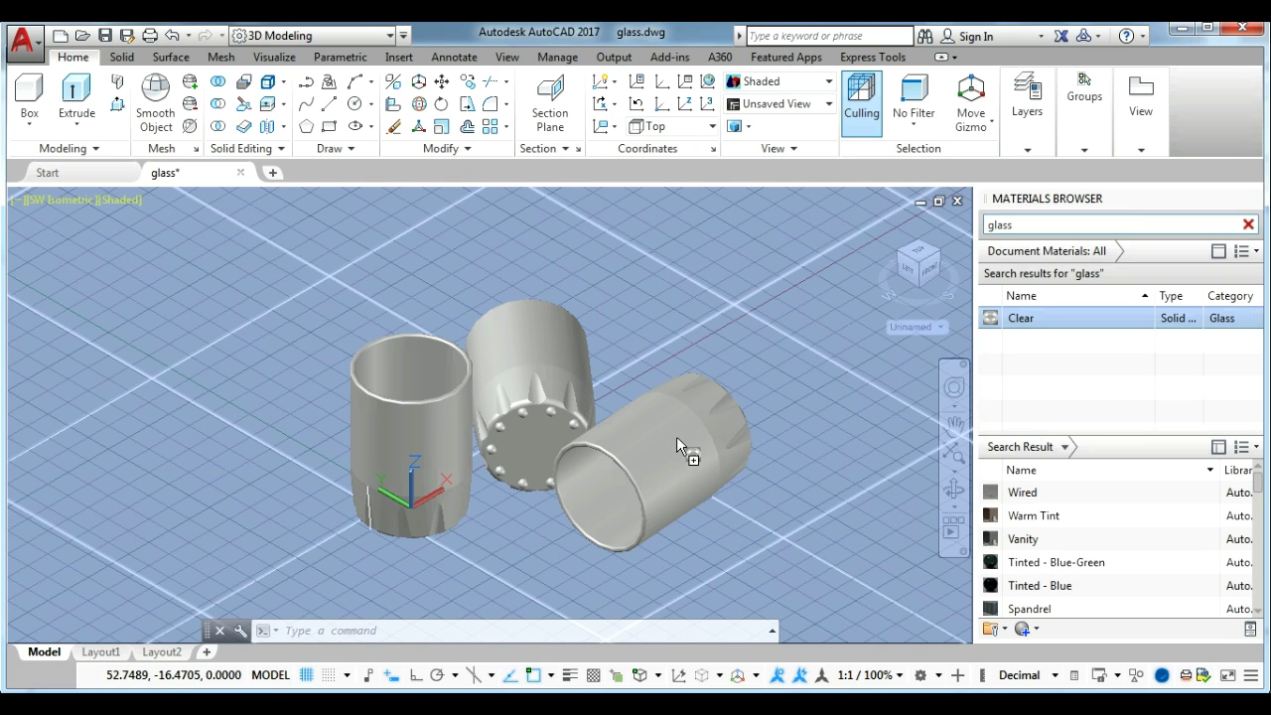
Apply the Clear glass material to the right, middle and left cups.
drag(1023, 324, 676, 437)
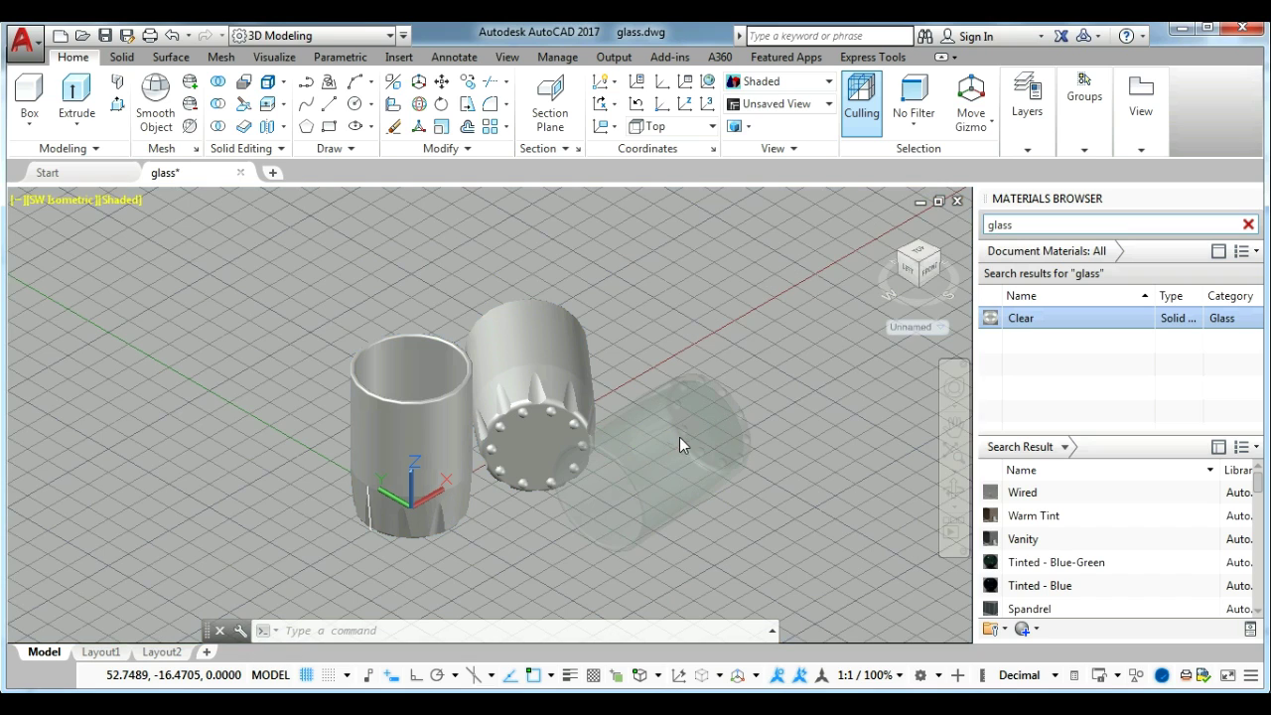
click(561, 401)
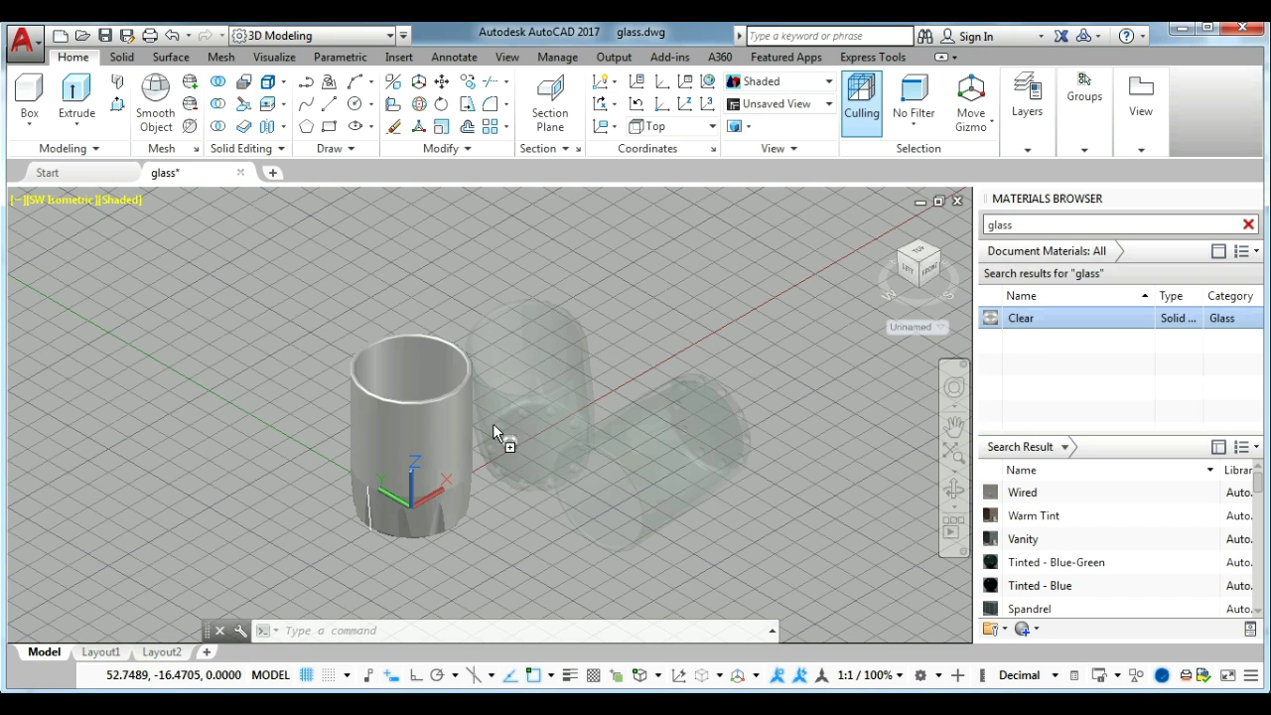
drag(448, 434, 448, 434)
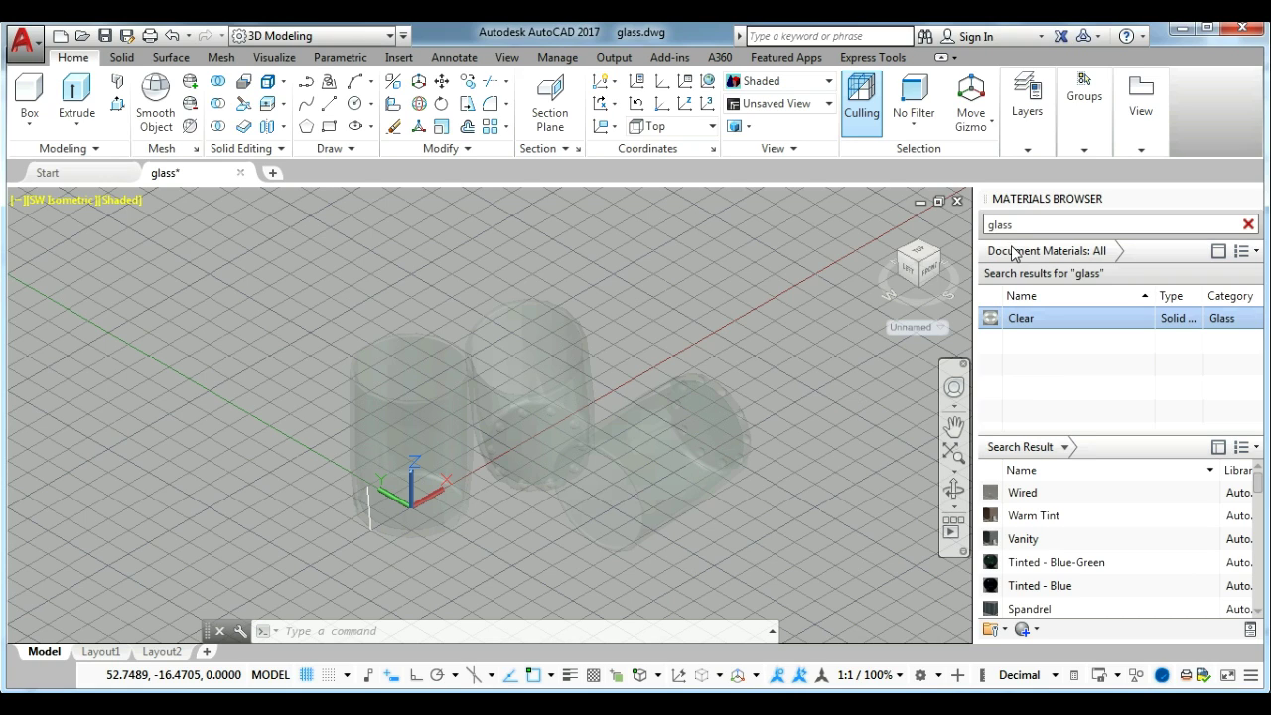
Clear the material search and drop the light-blue Peach material onto the floor plane.
double_click(1017, 224)
key(BackSpace)
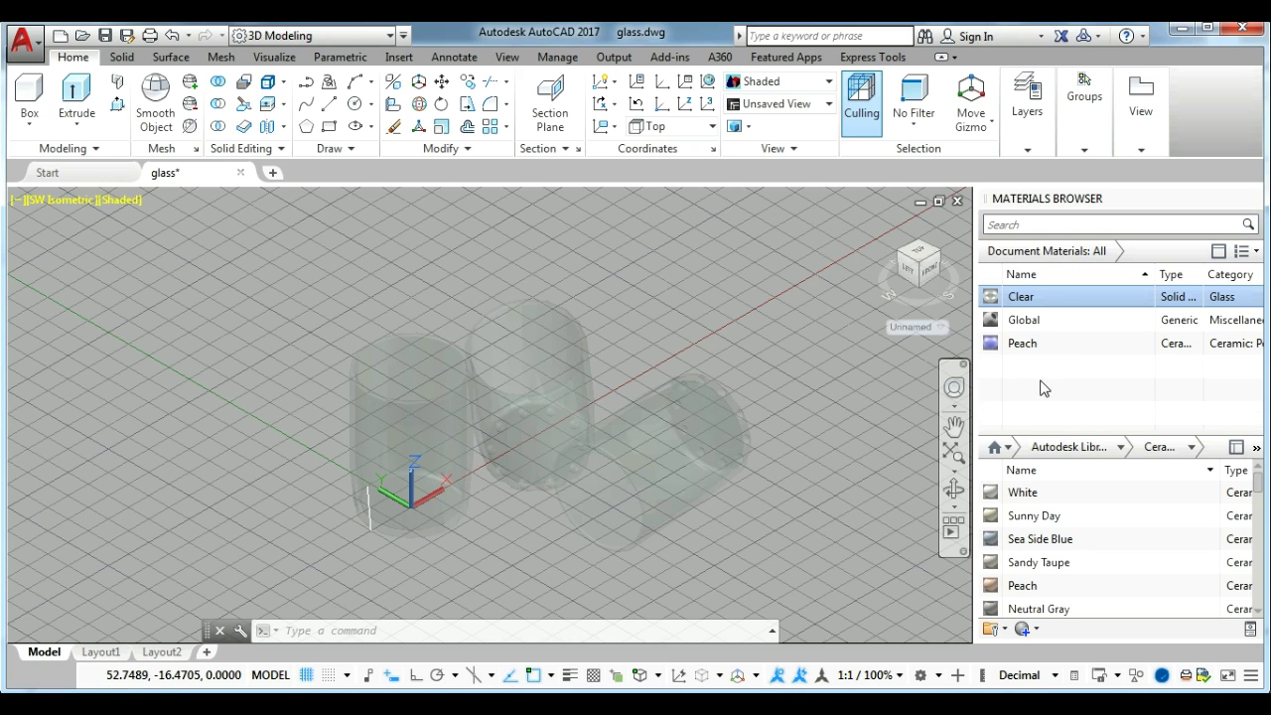
drag(1027, 343, 859, 394)
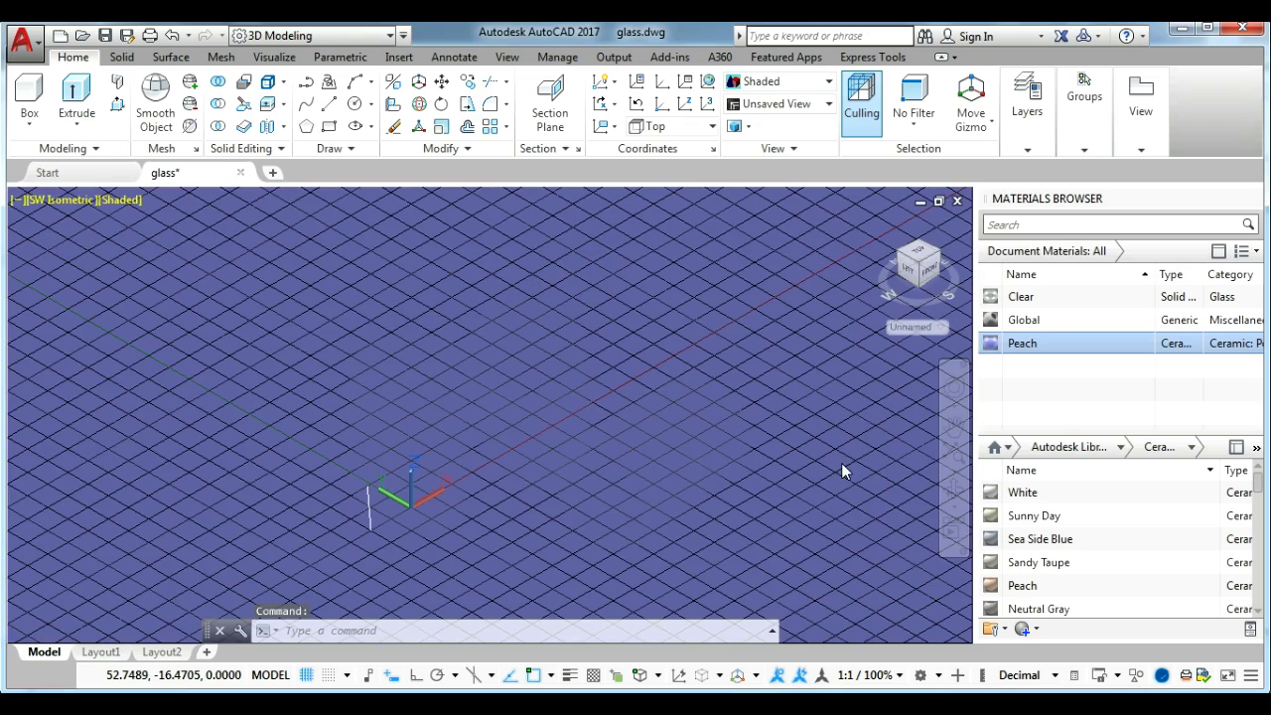
key(Escape)
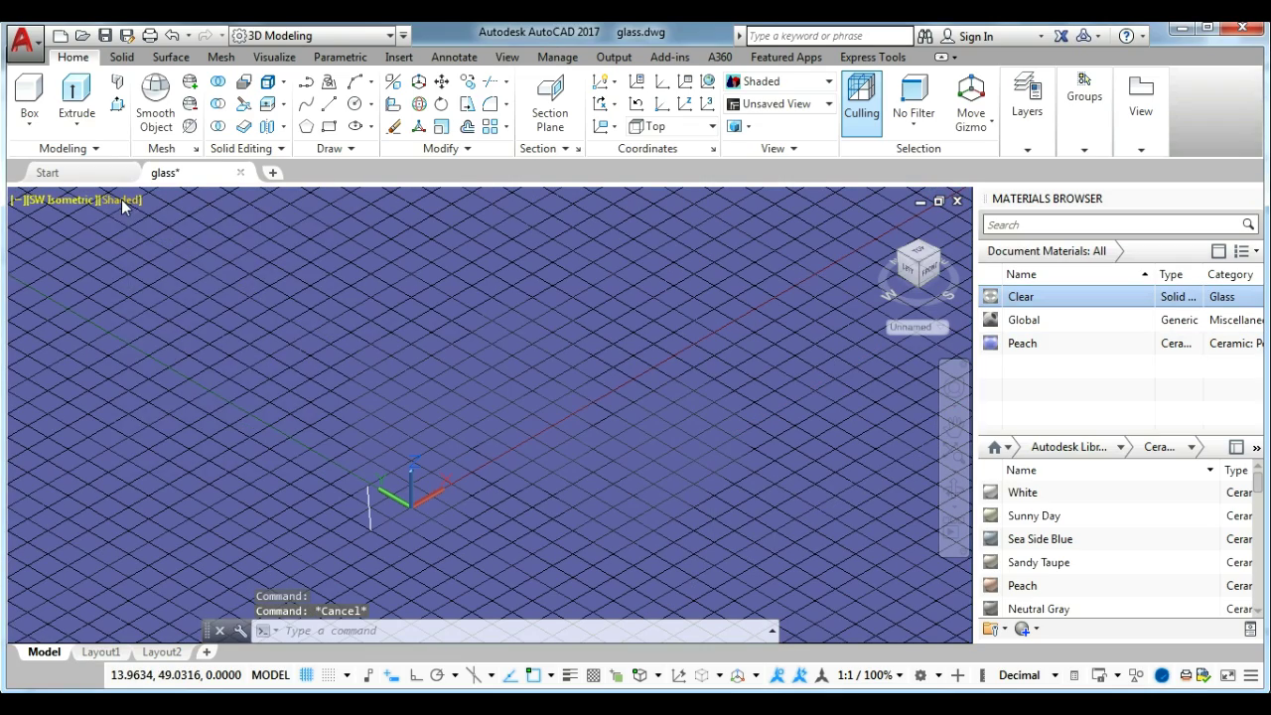
click(121, 200)
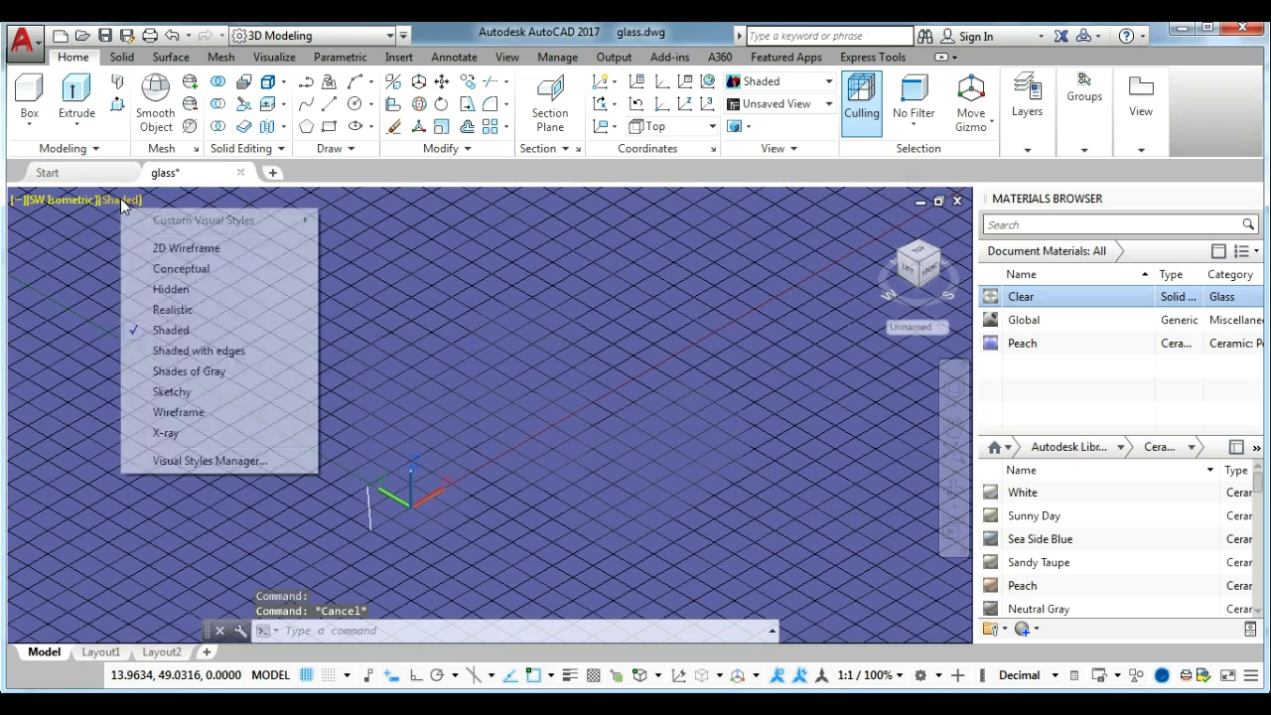
Switch the viewport to the Realistic visual style and turn on Full Shadows.
click(151, 309)
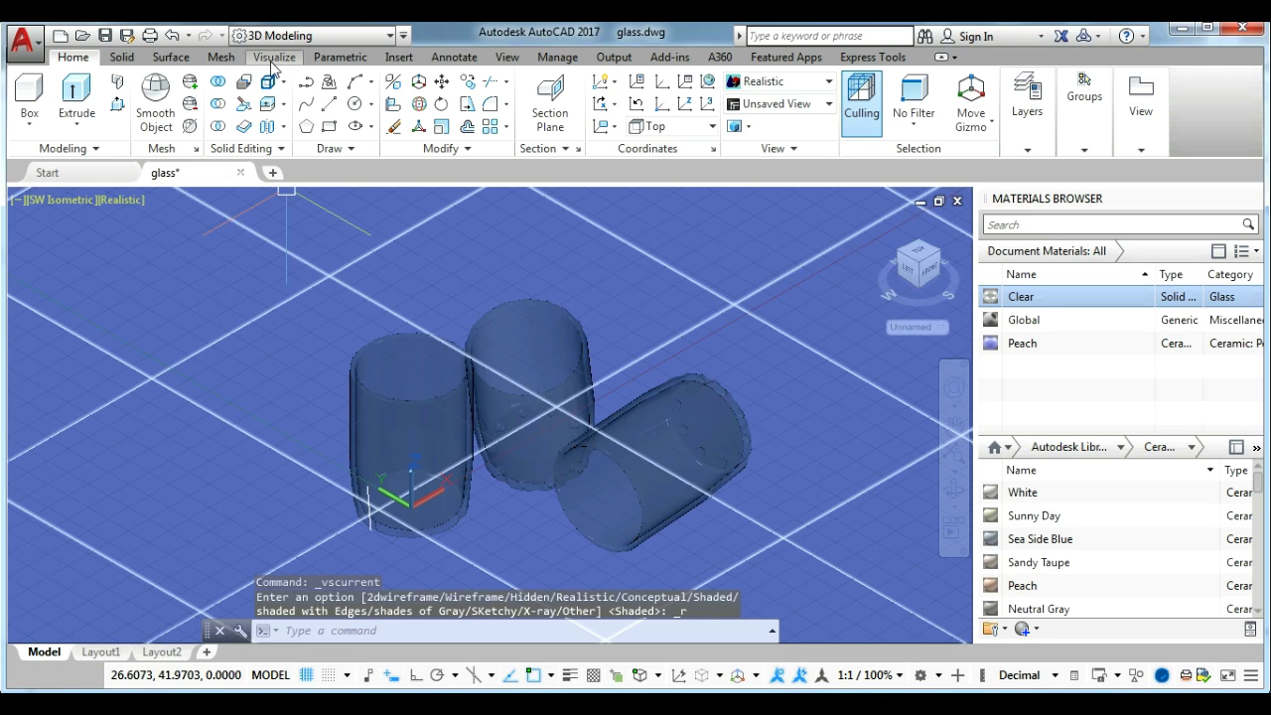
click(273, 59)
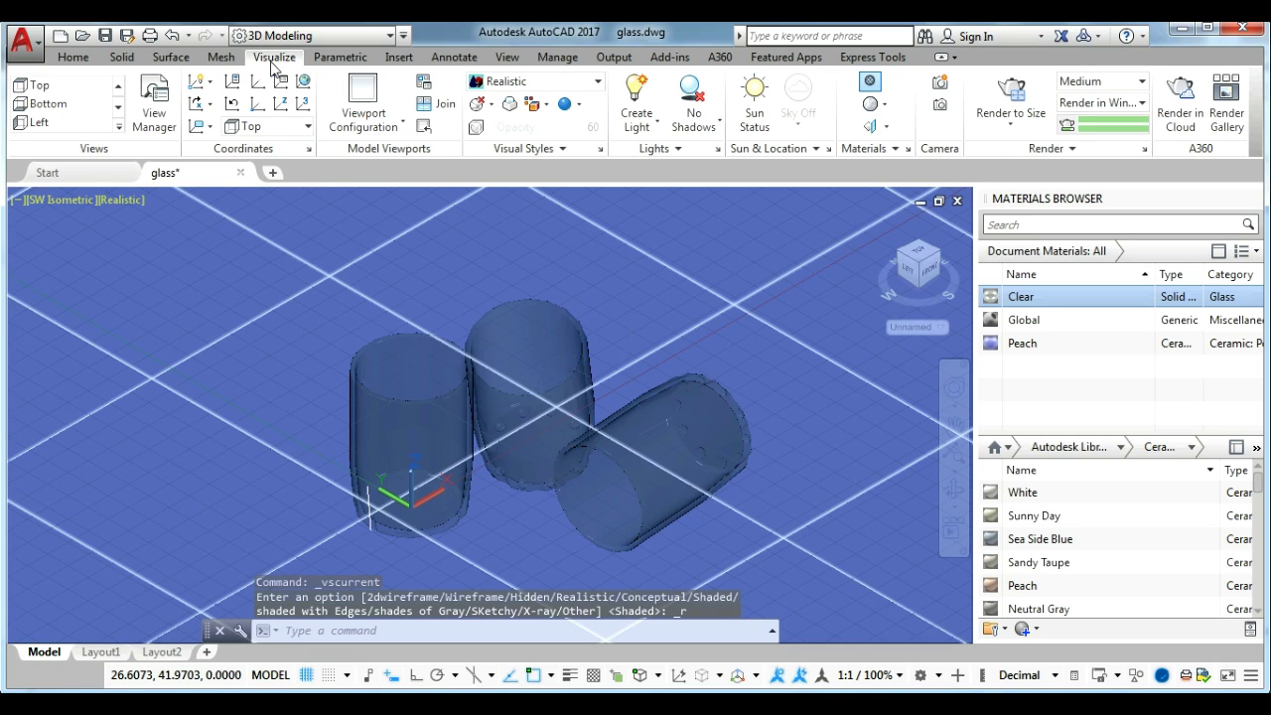
click(700, 135)
click(720, 230)
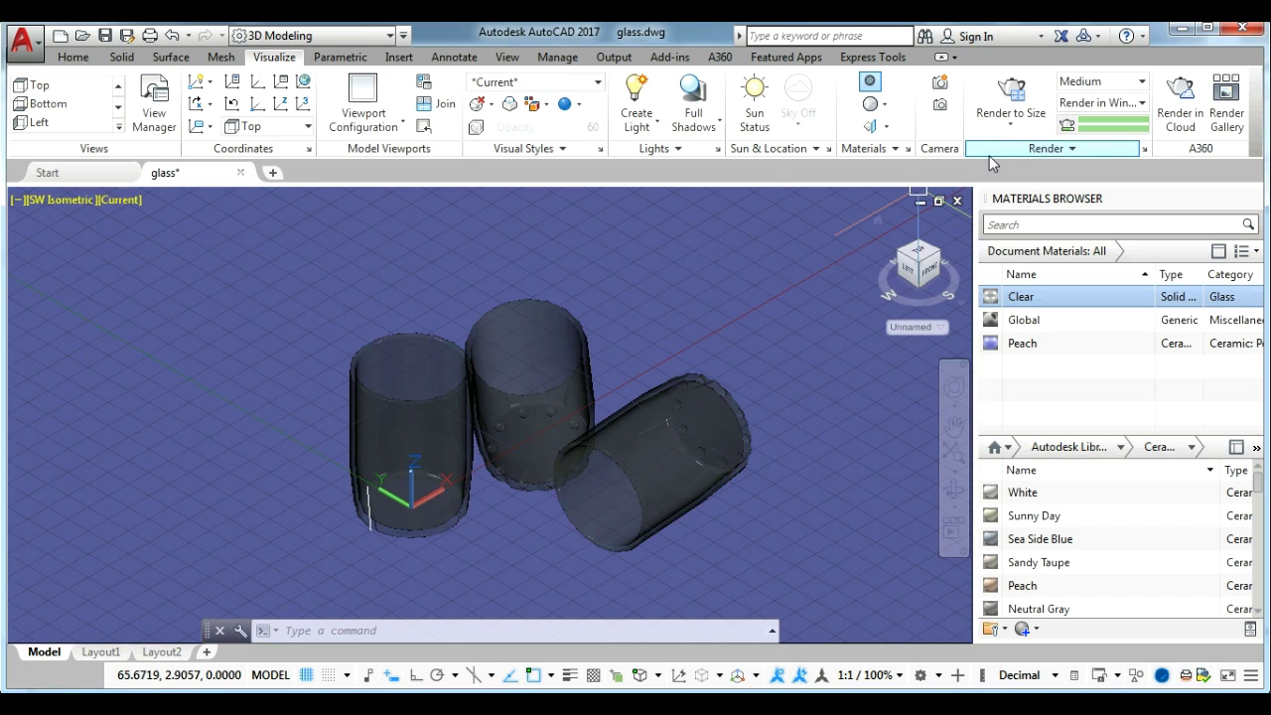
Turn on the render environment and give it a solid white background.
click(1128, 149)
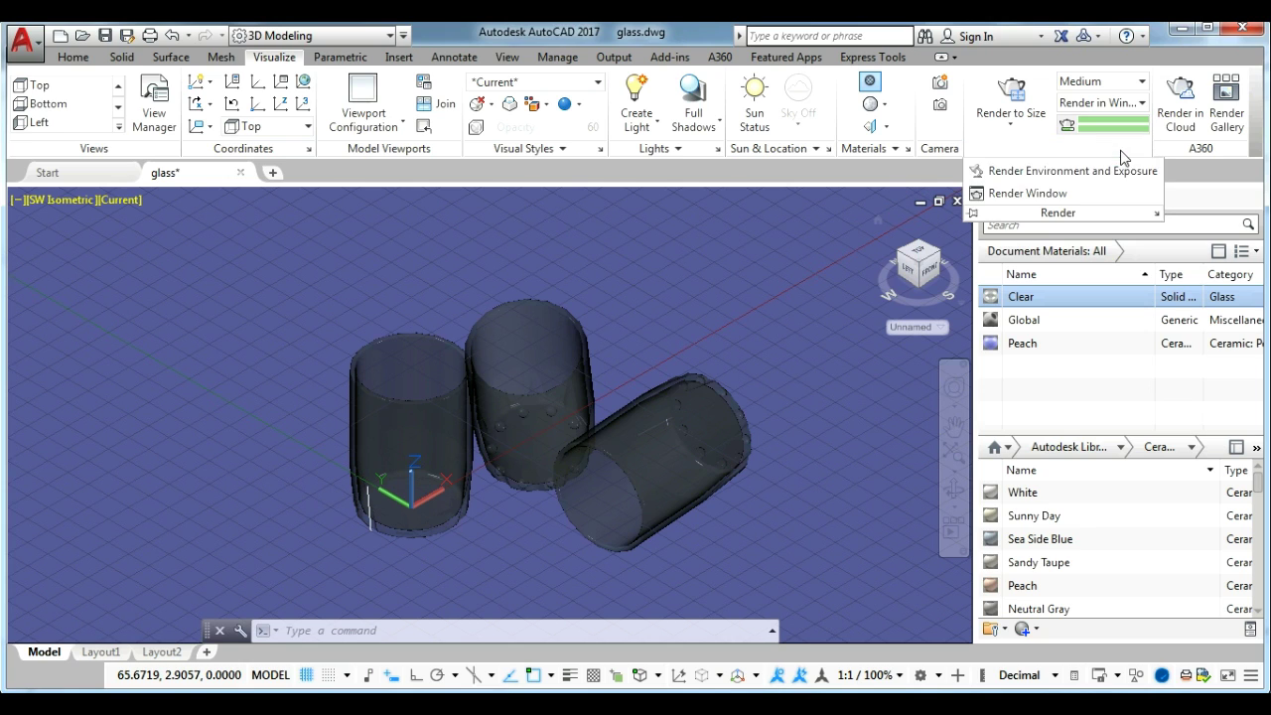
click(1071, 172)
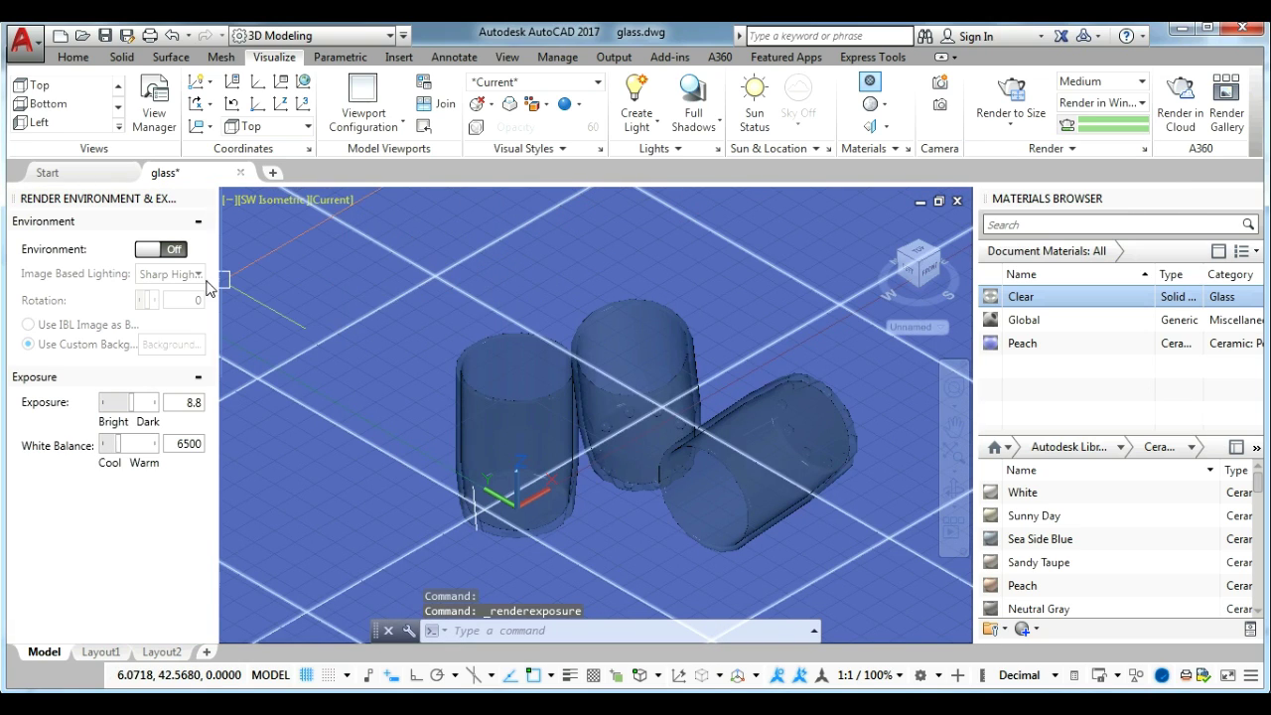
click(176, 252)
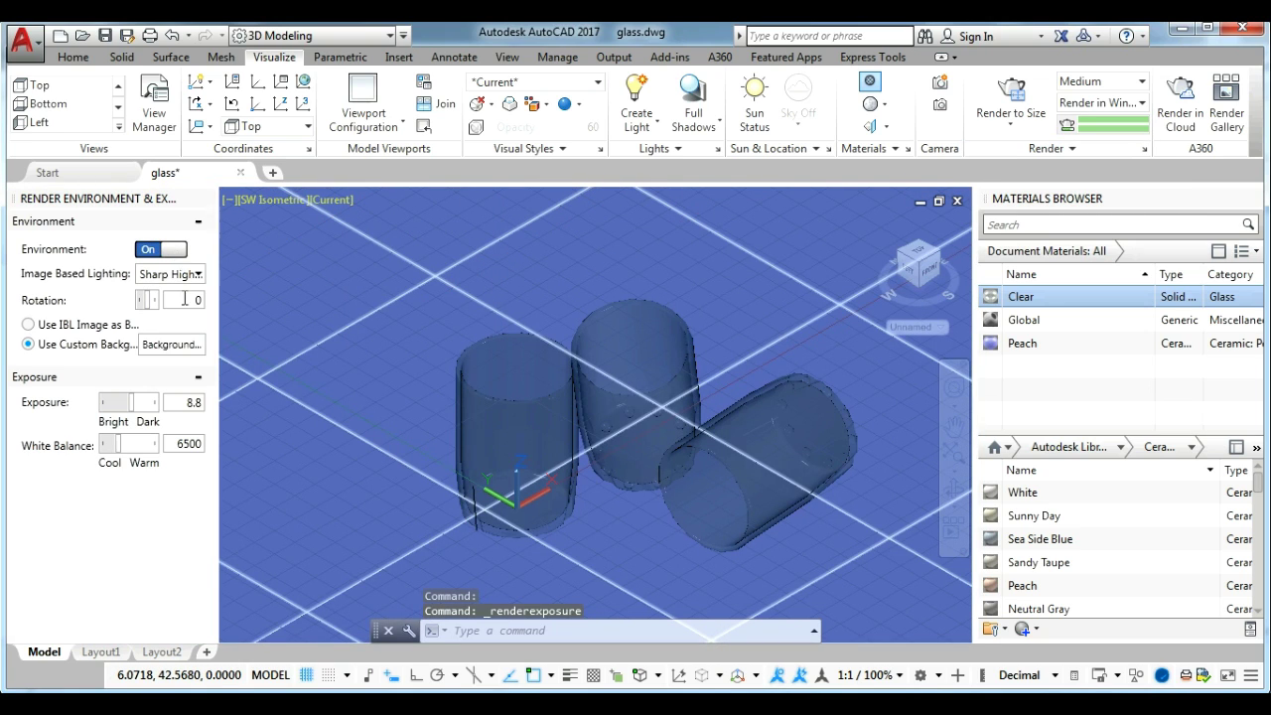
click(154, 346)
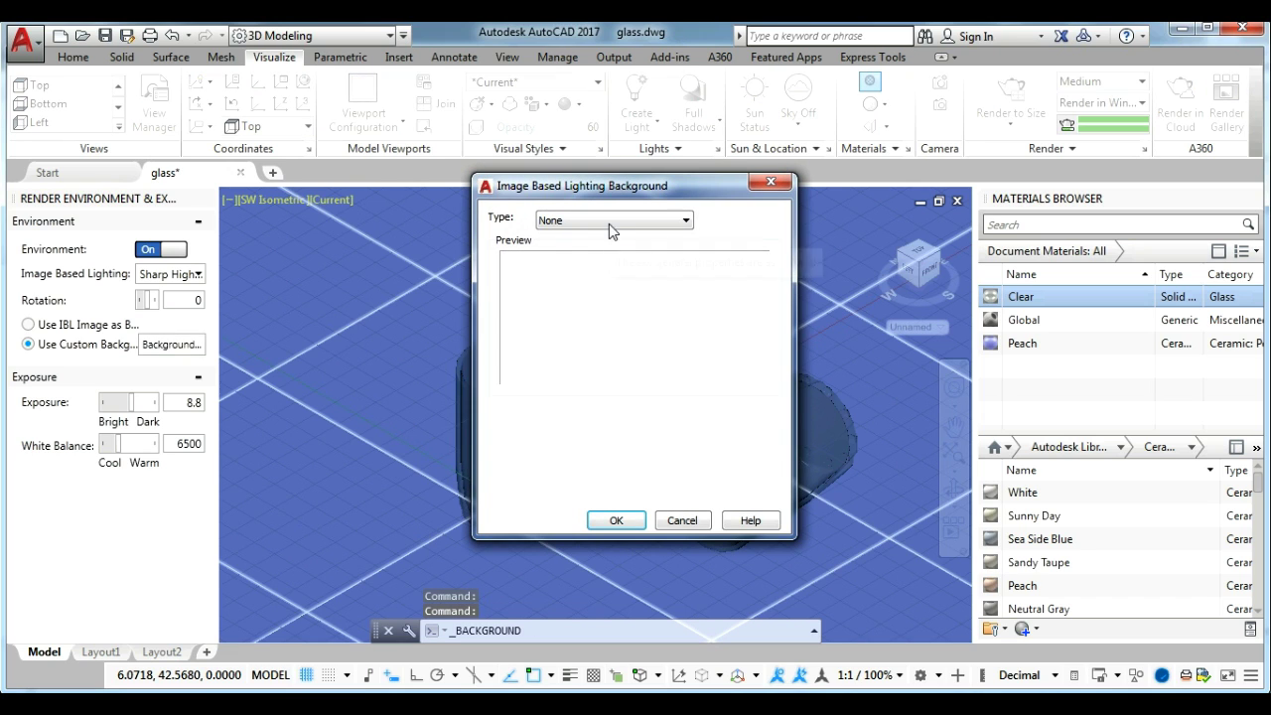
click(608, 222)
click(594, 250)
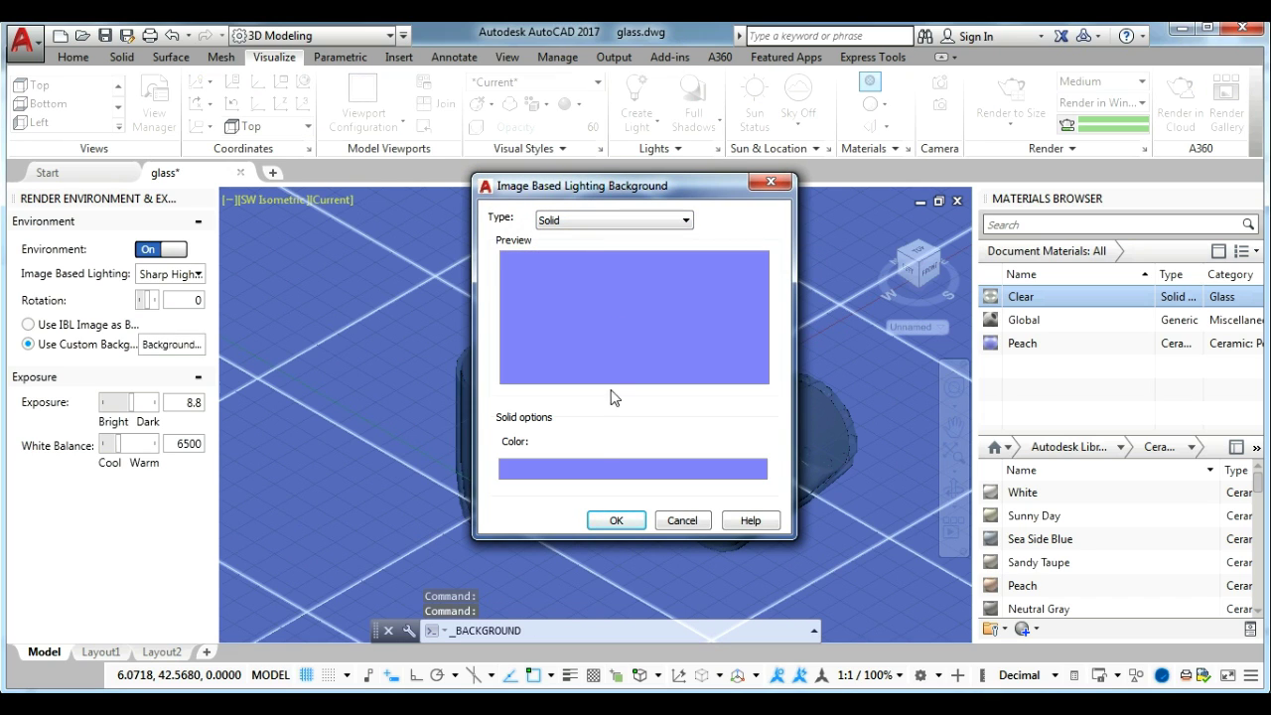
click(587, 470)
drag(790, 417, 790, 370)
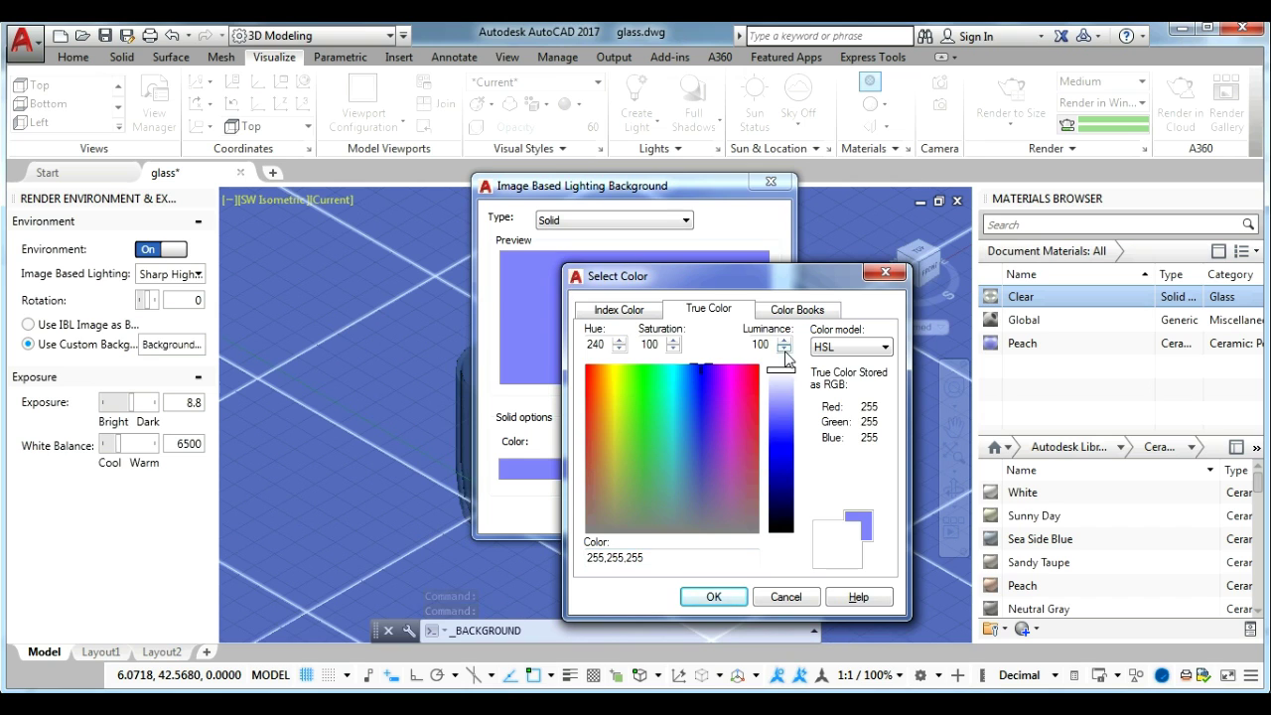
click(711, 596)
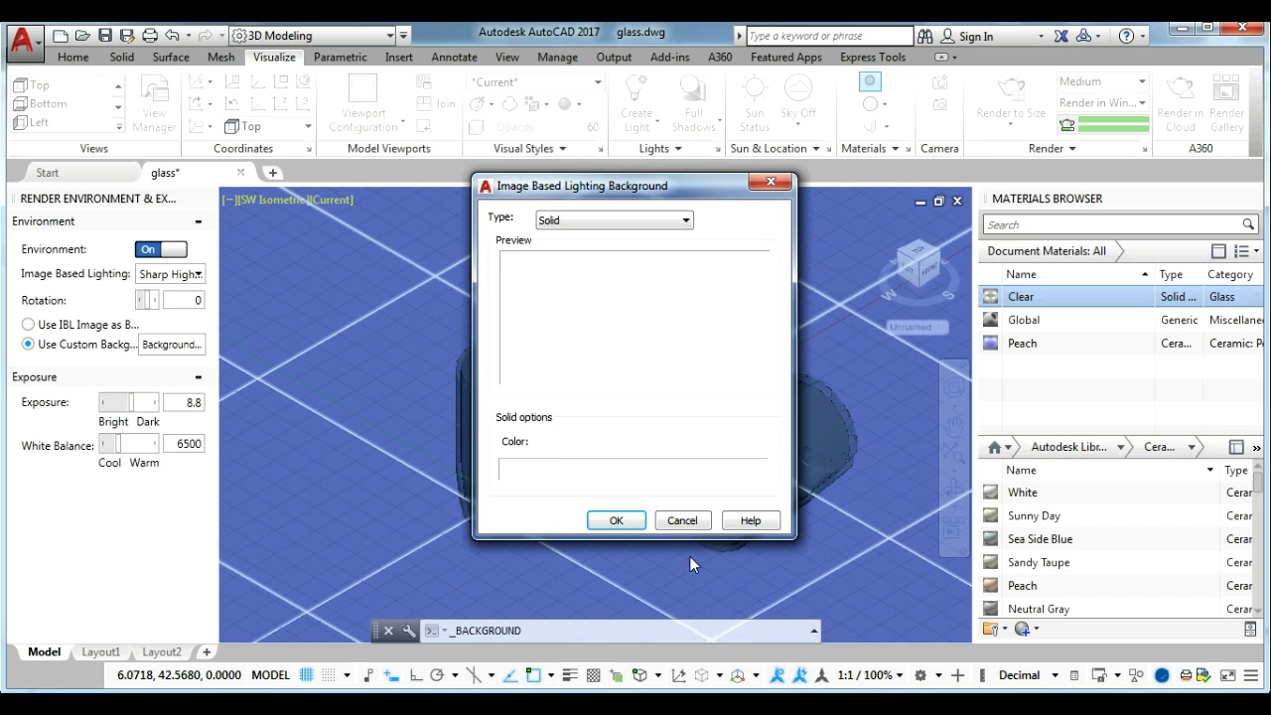
click(615, 520)
Set render exposure to 9 and white balance to 9000.
click(188, 403)
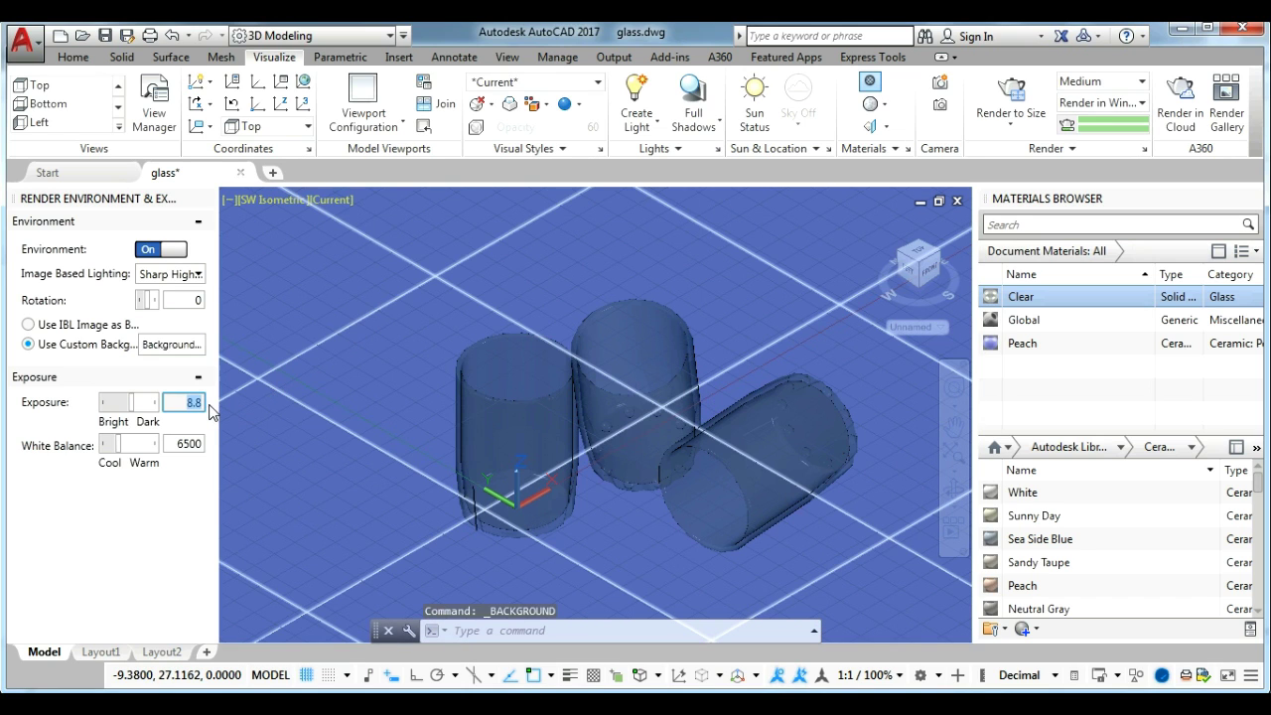
text(9)
click(180, 443)
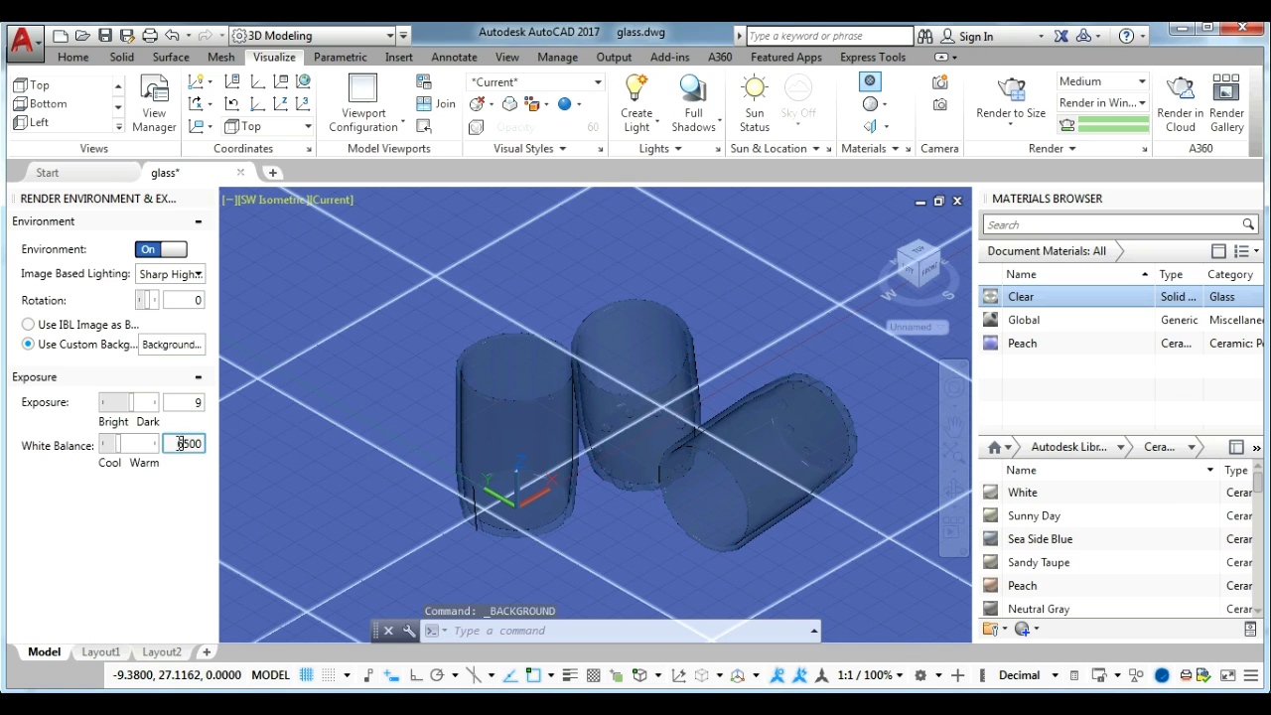
drag(191, 444, 208, 453)
text(90)
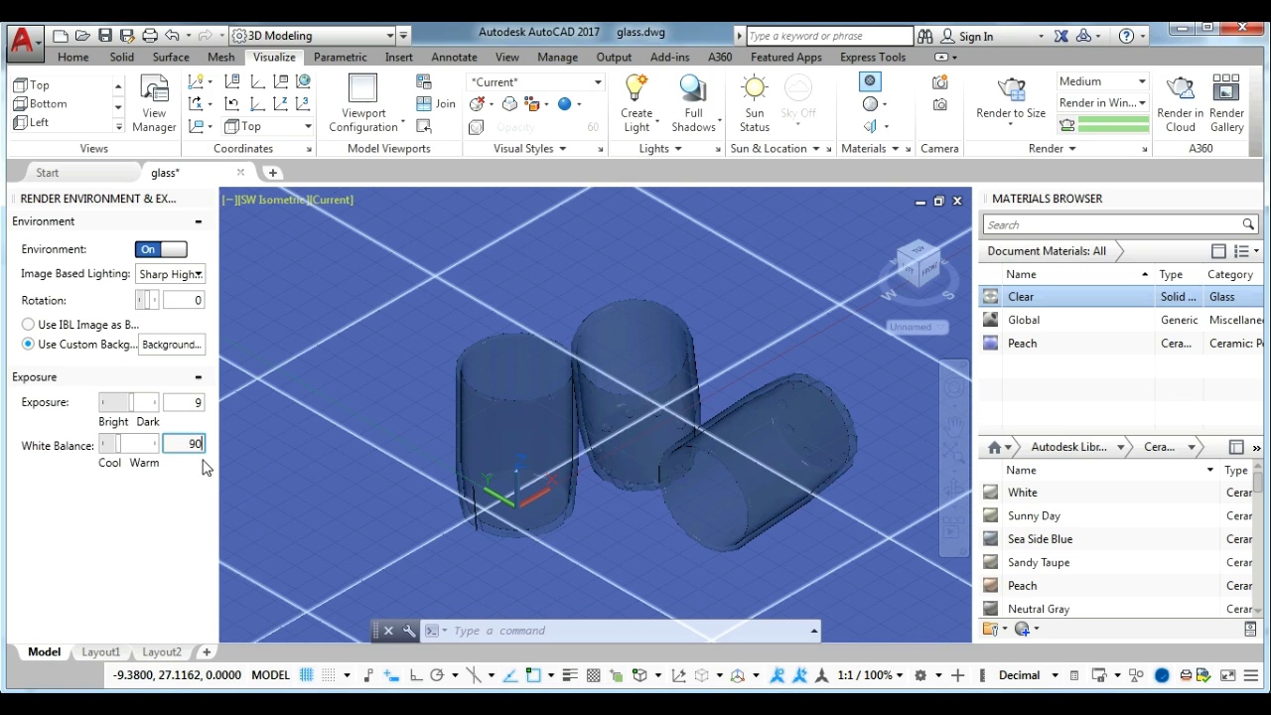
key(Return)
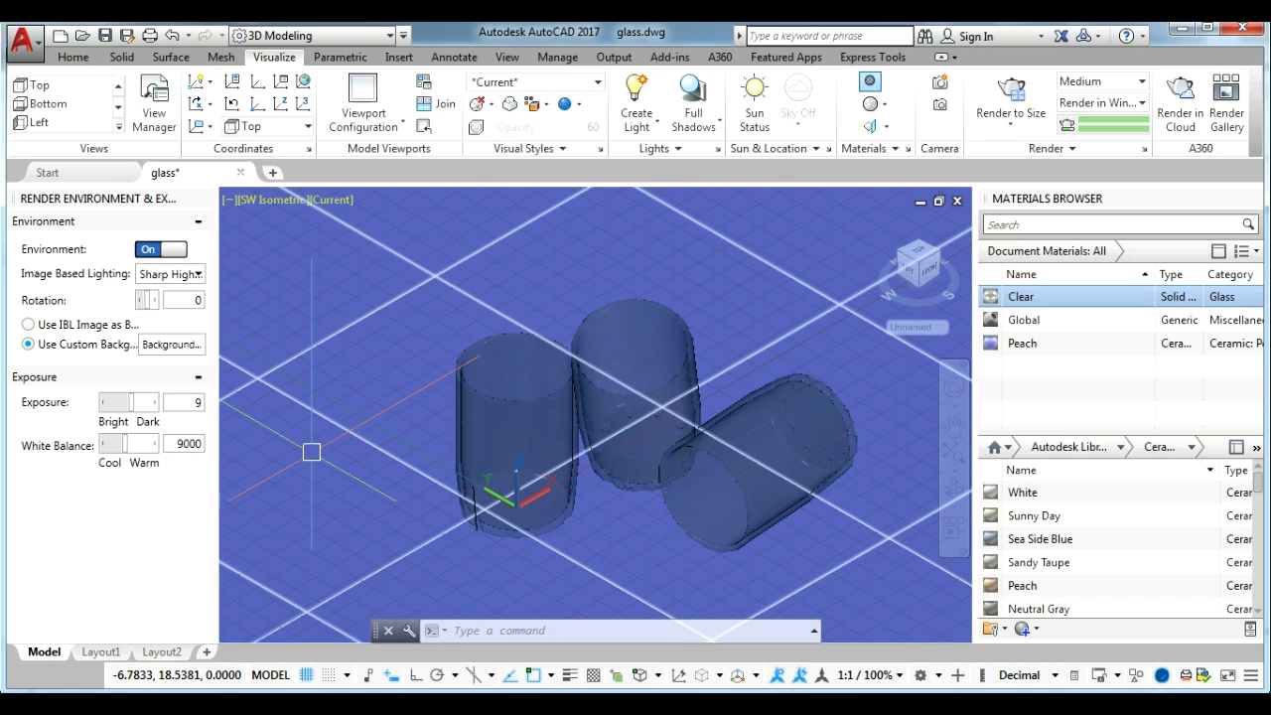
Zoom to a window tightly around the three cups.
click(751, 529)
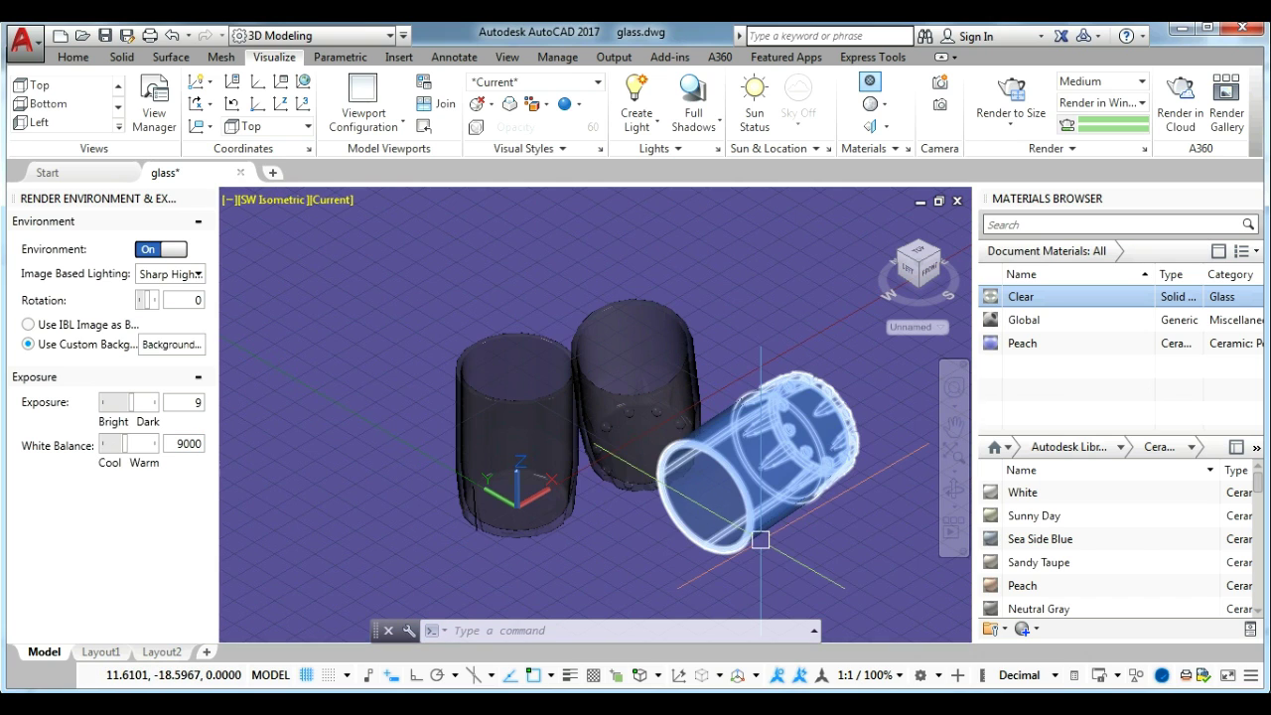
text(z)
key(Return)
click(376, 268)
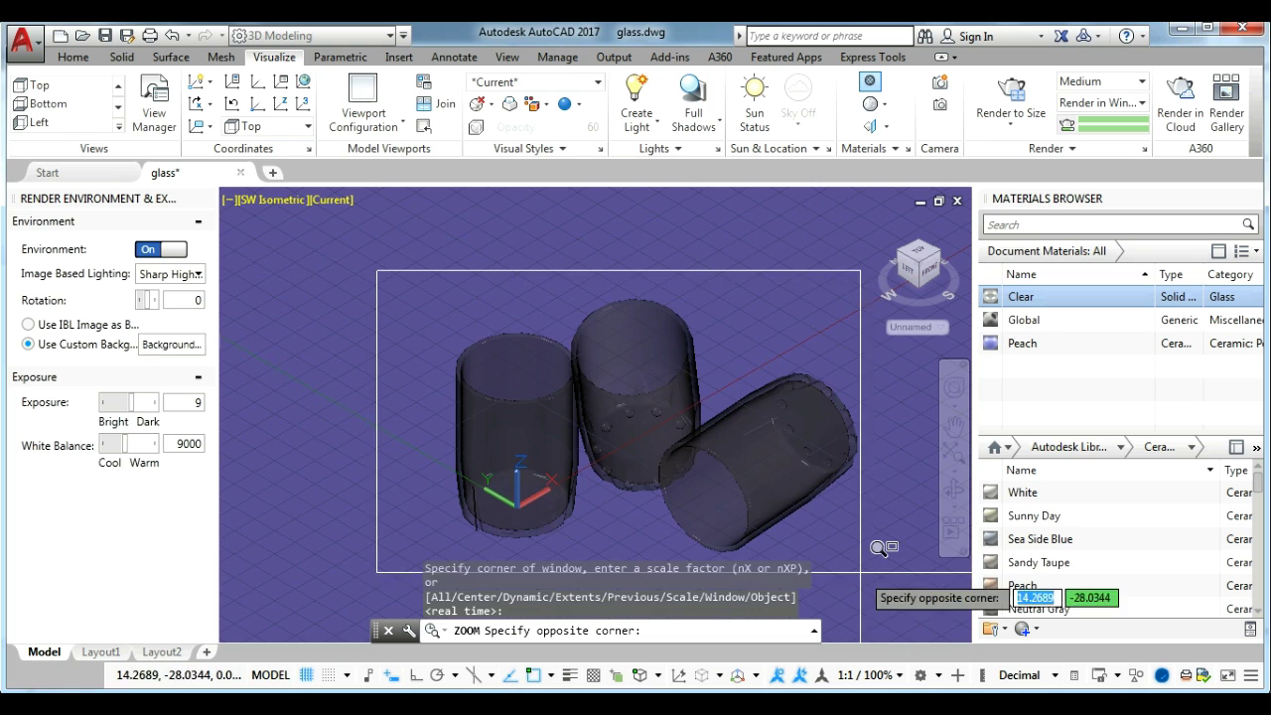
click(908, 559)
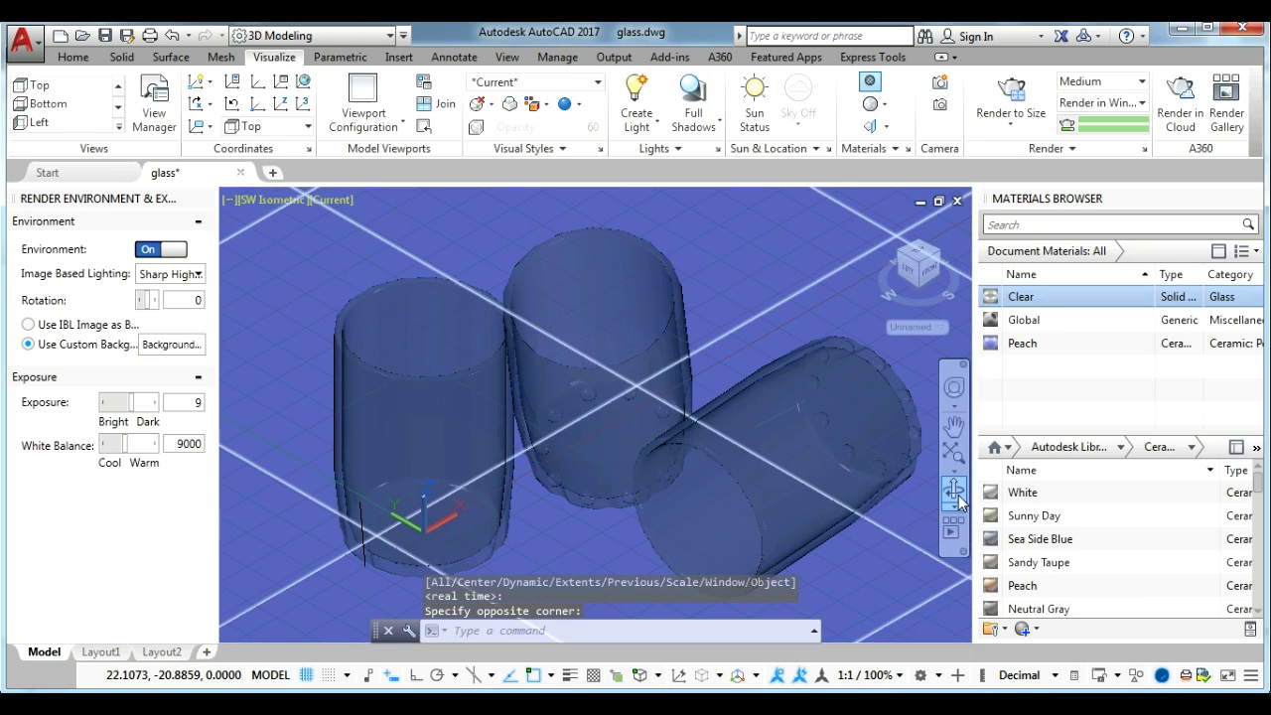
Orbit the cups to a new angle, shift them slightly left, and open the Render Presets Manager.
click(954, 489)
drag(878, 501, 881, 466)
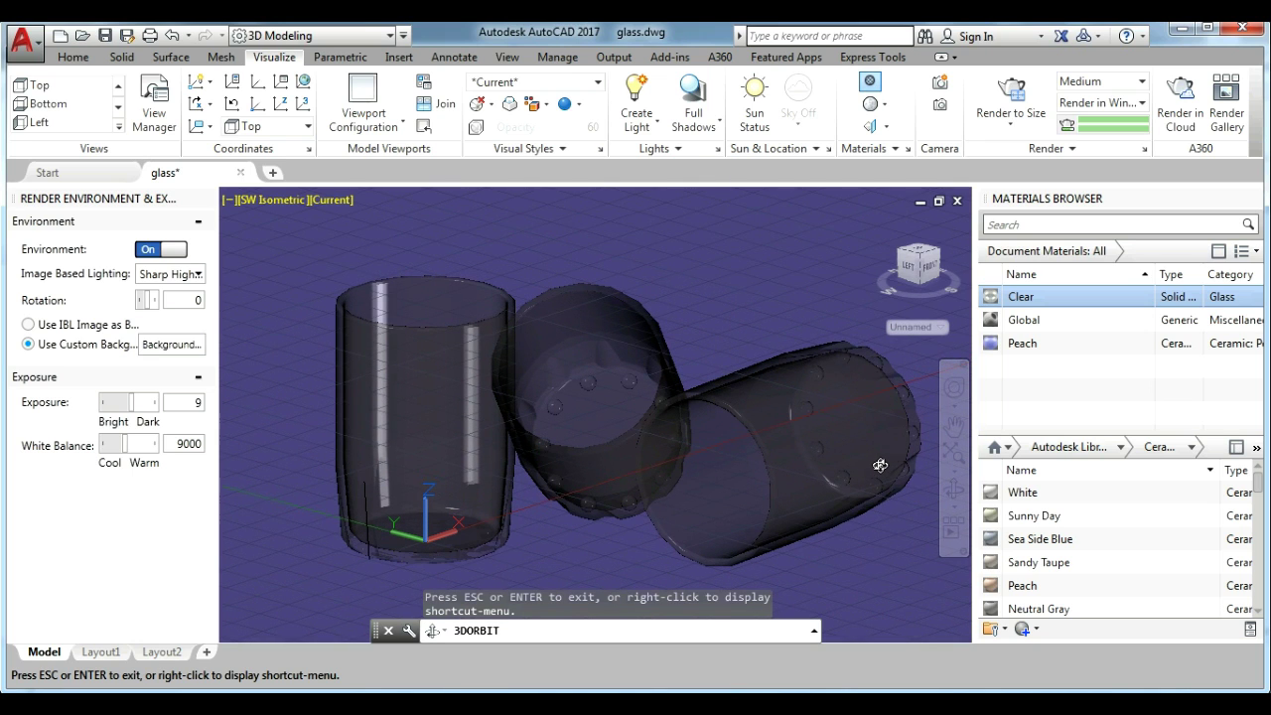
key(Escape)
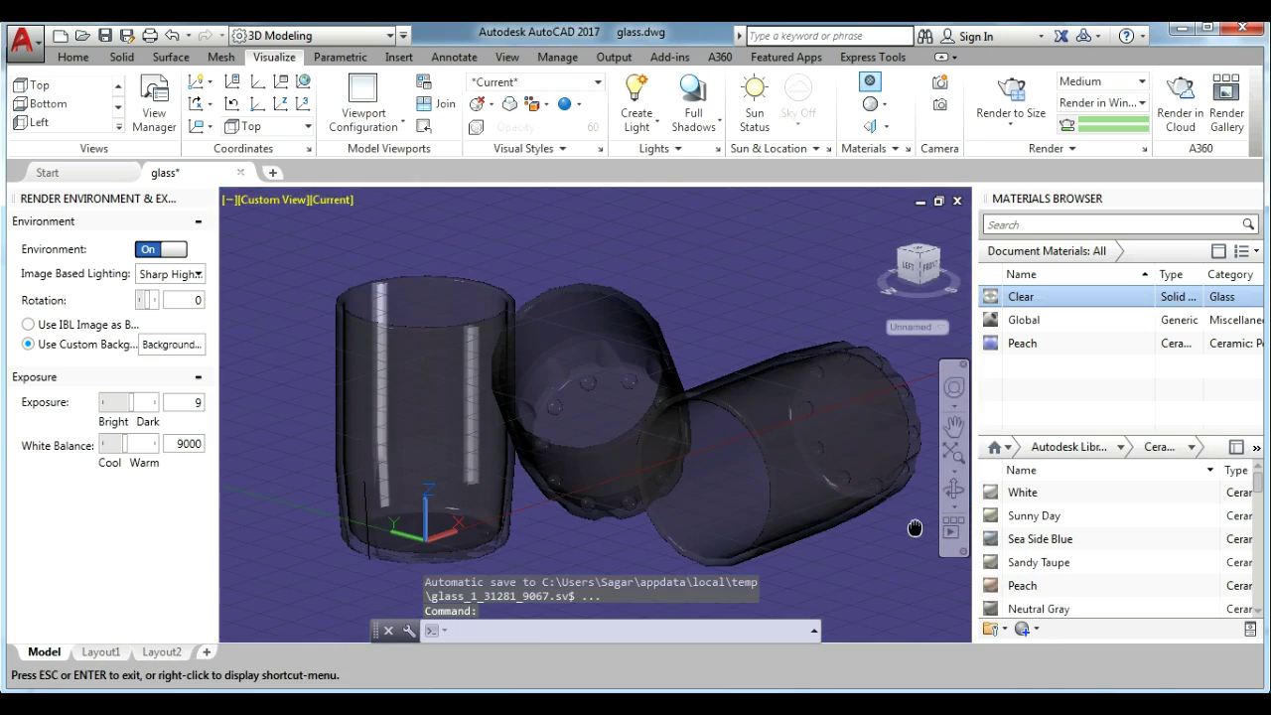
drag(915, 527, 896, 528)
key(Escape)
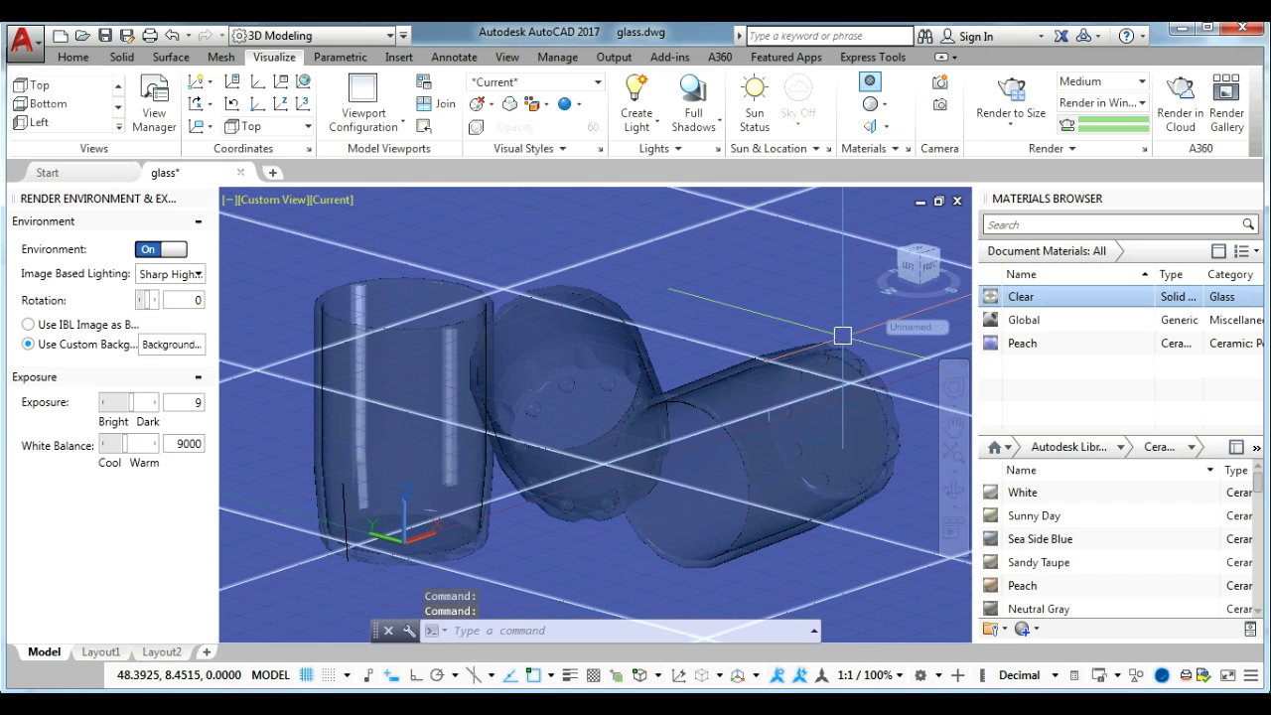
click(1145, 149)
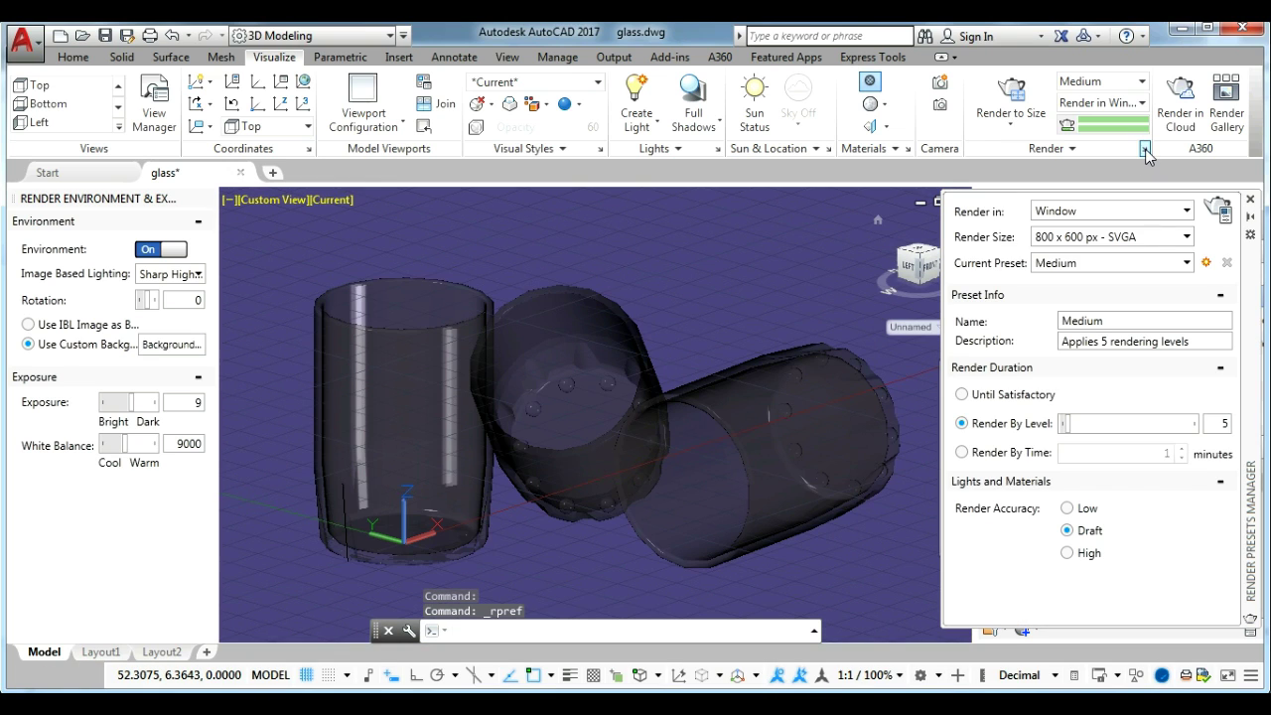
Set render size to 1920 x 1080 Full HDTV in a window and switch to the High preset.
click(1157, 238)
click(1144, 378)
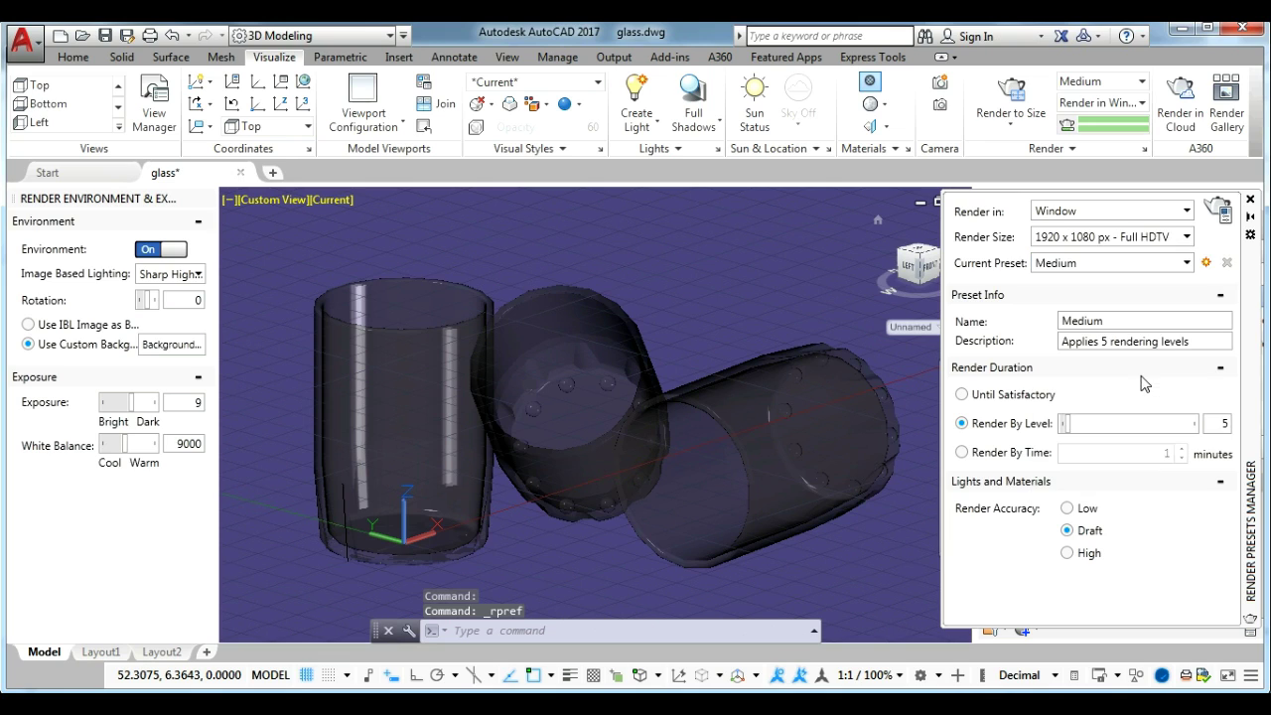
click(1186, 211)
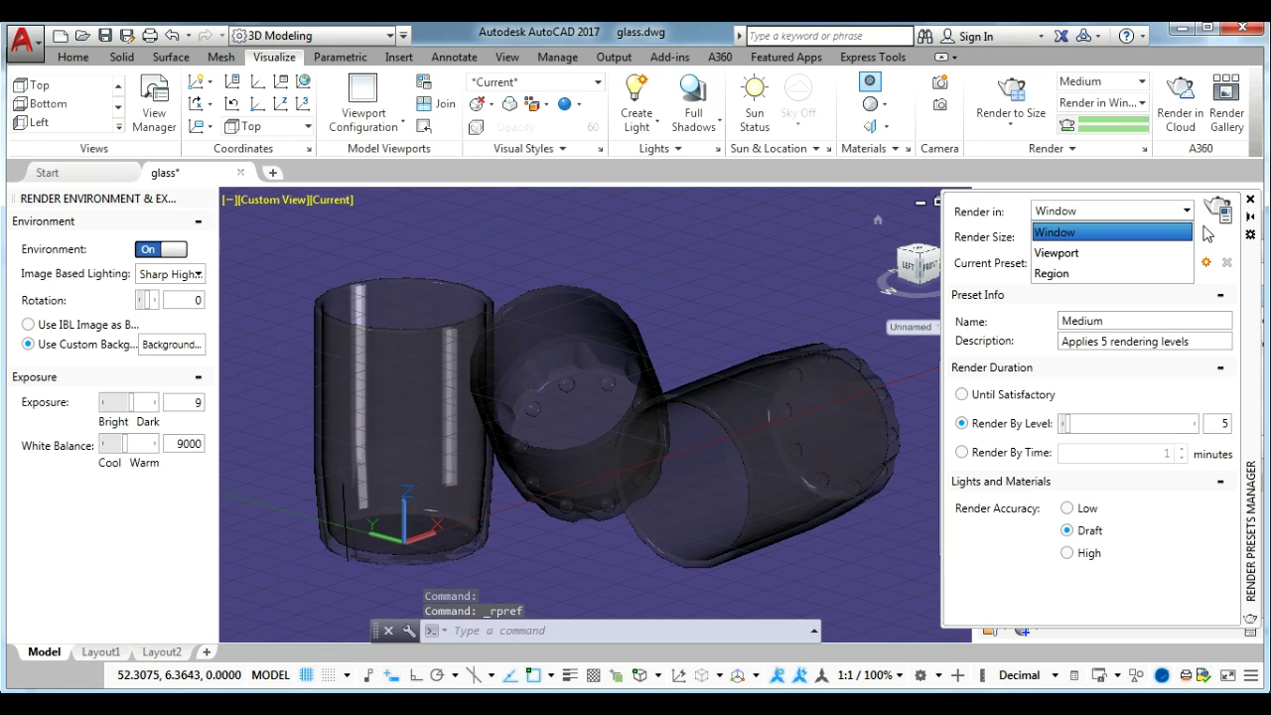
click(1207, 236)
click(1177, 266)
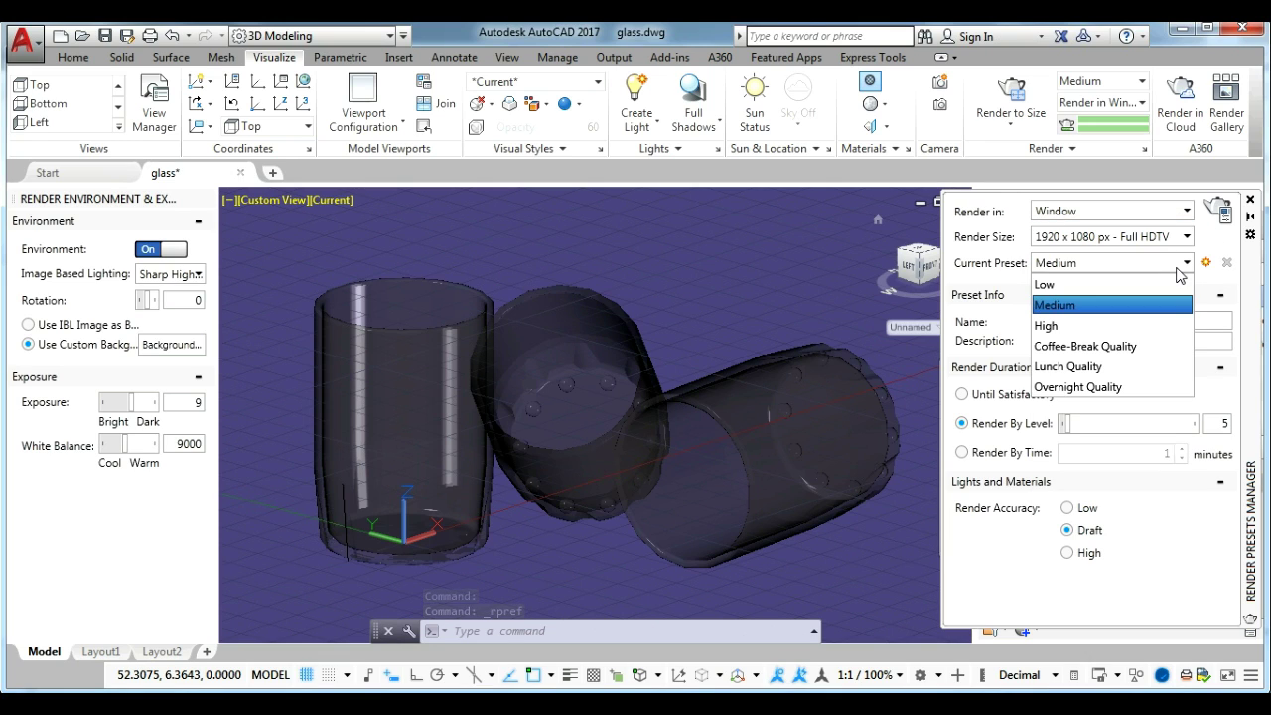
click(1092, 323)
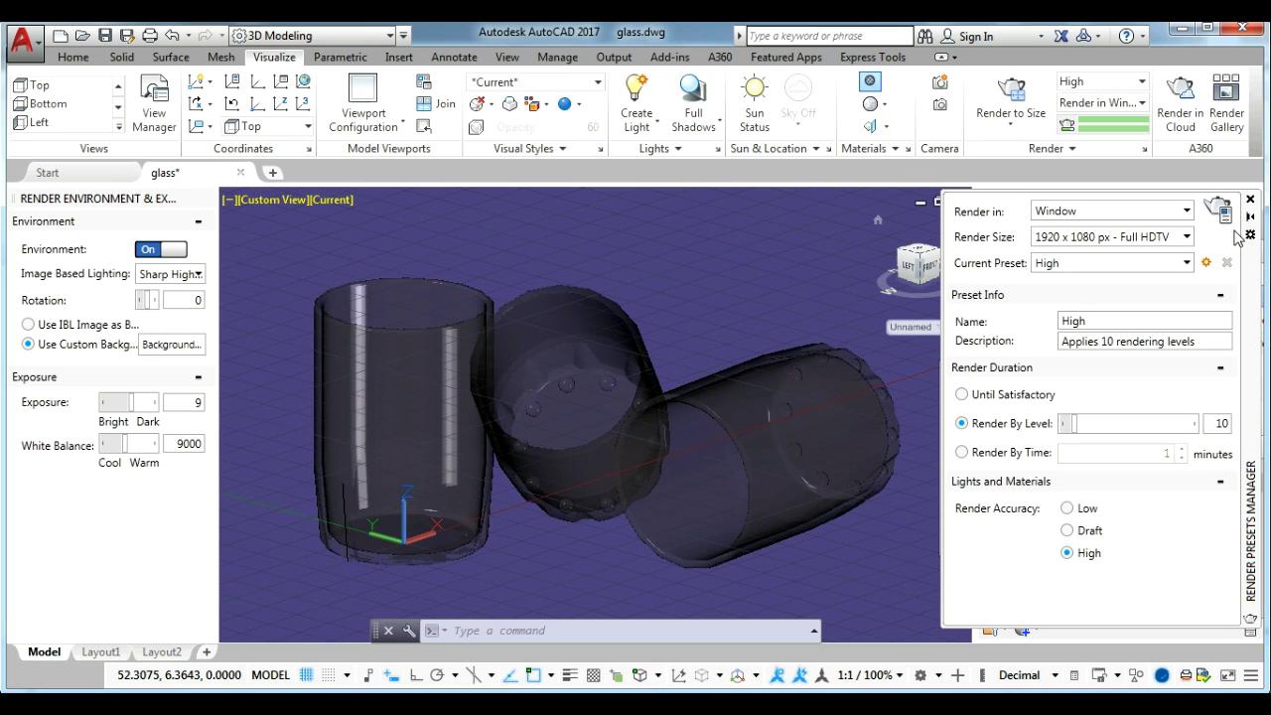
click(1250, 202)
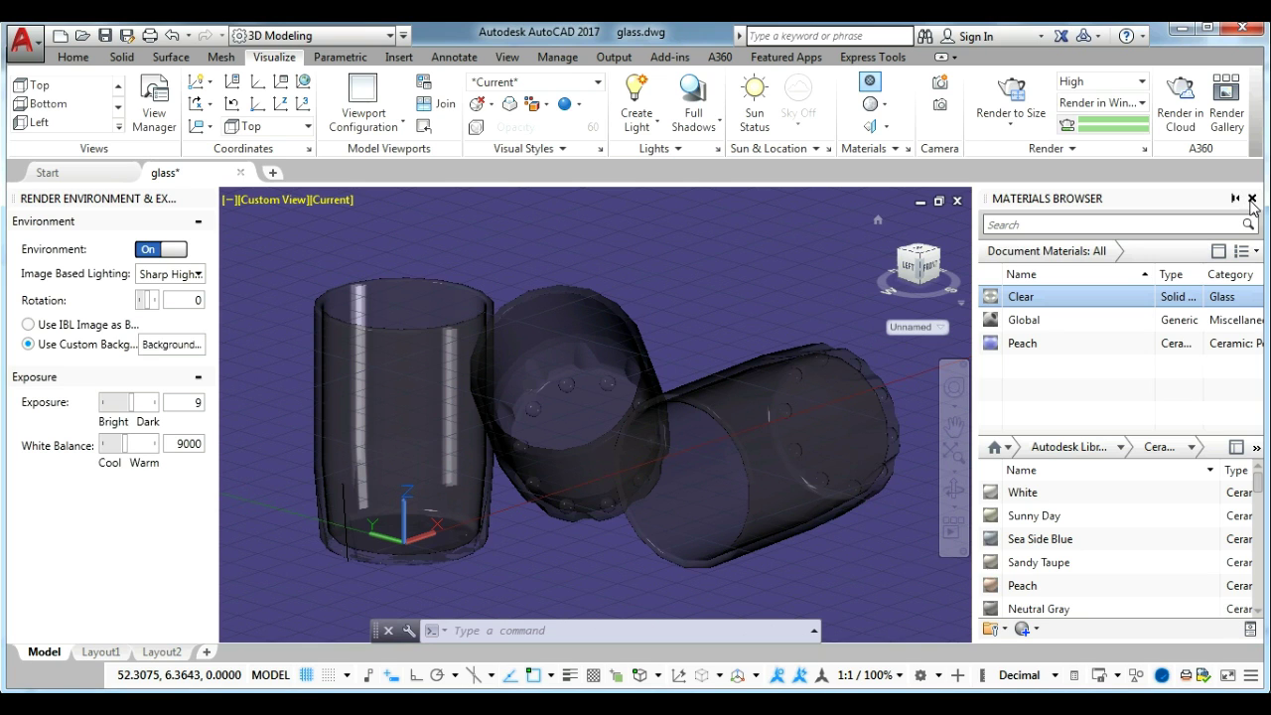
Render the glass cups to size at High quality and reposition and narrow the Render window.
click(1013, 94)
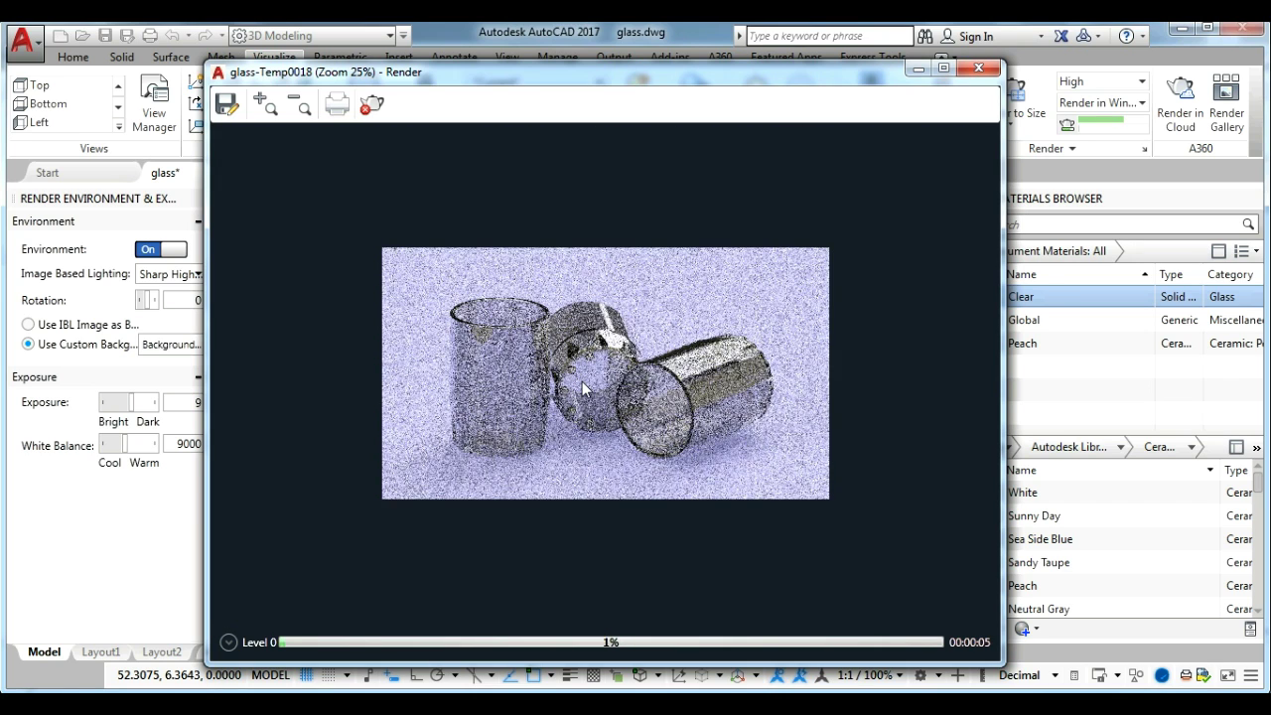
scroll(582, 382, up, 1)
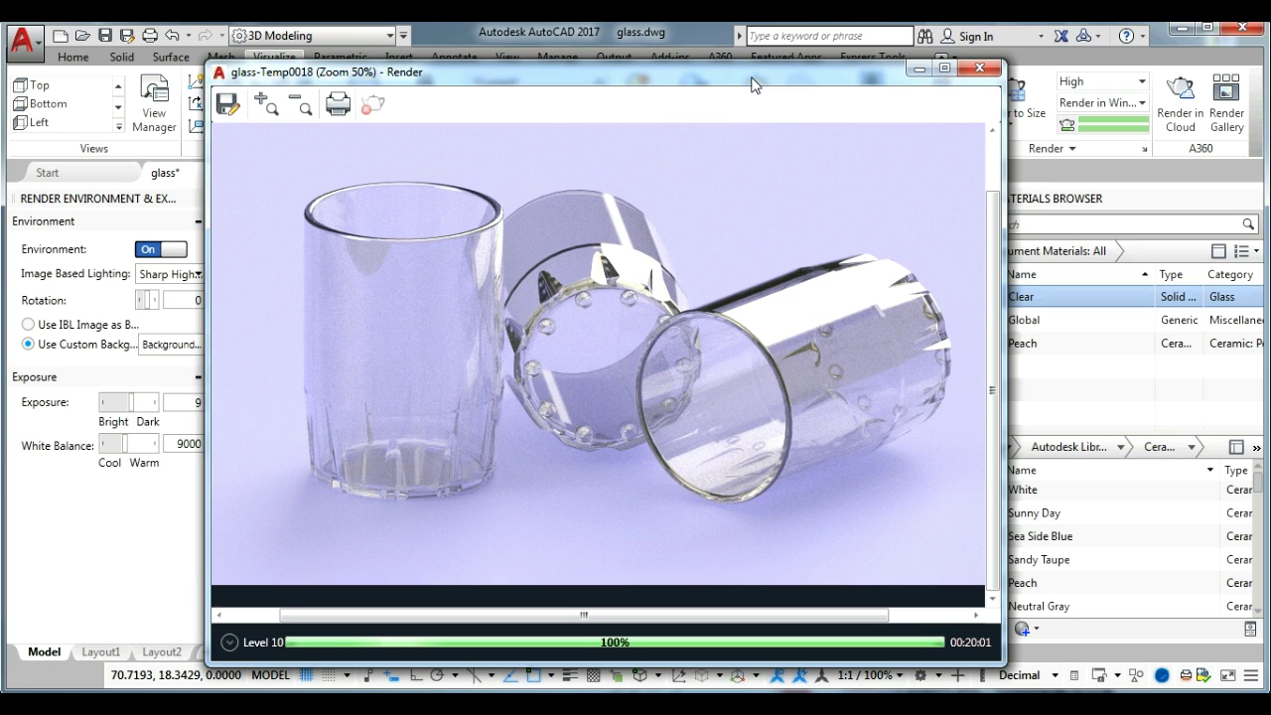
drag(760, 73, 771, 77)
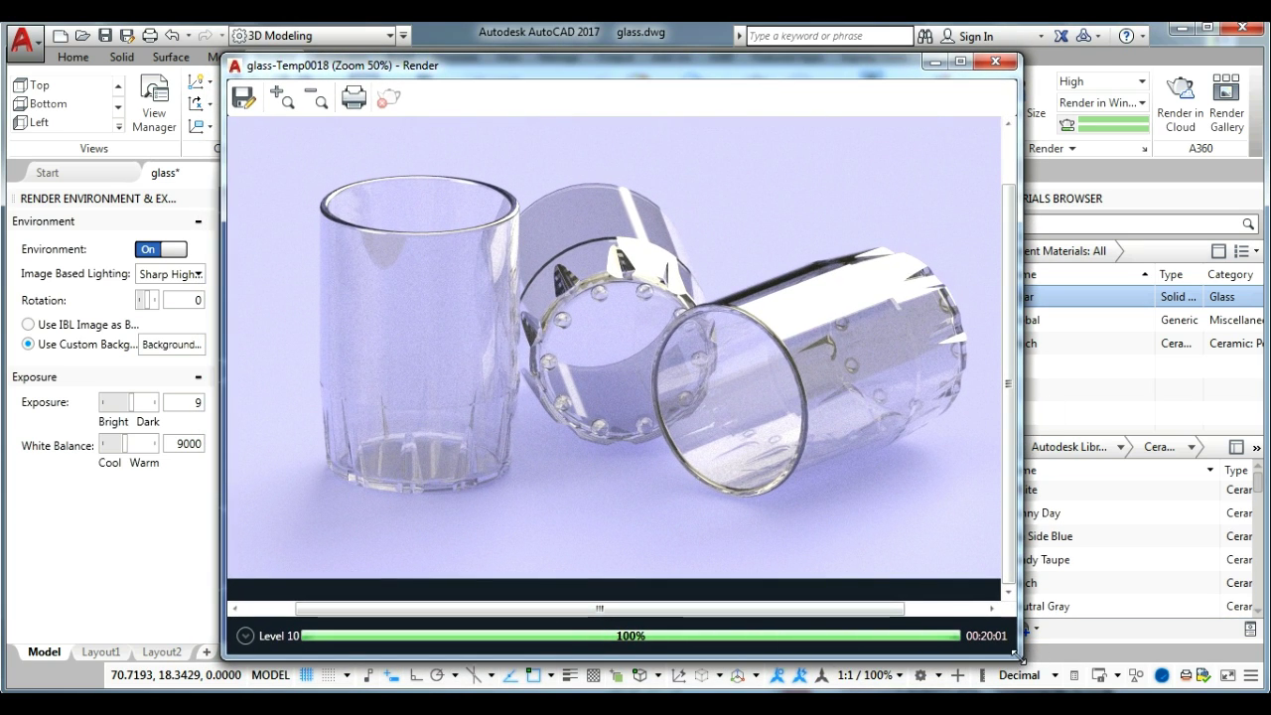
drag(1029, 660, 968, 657)
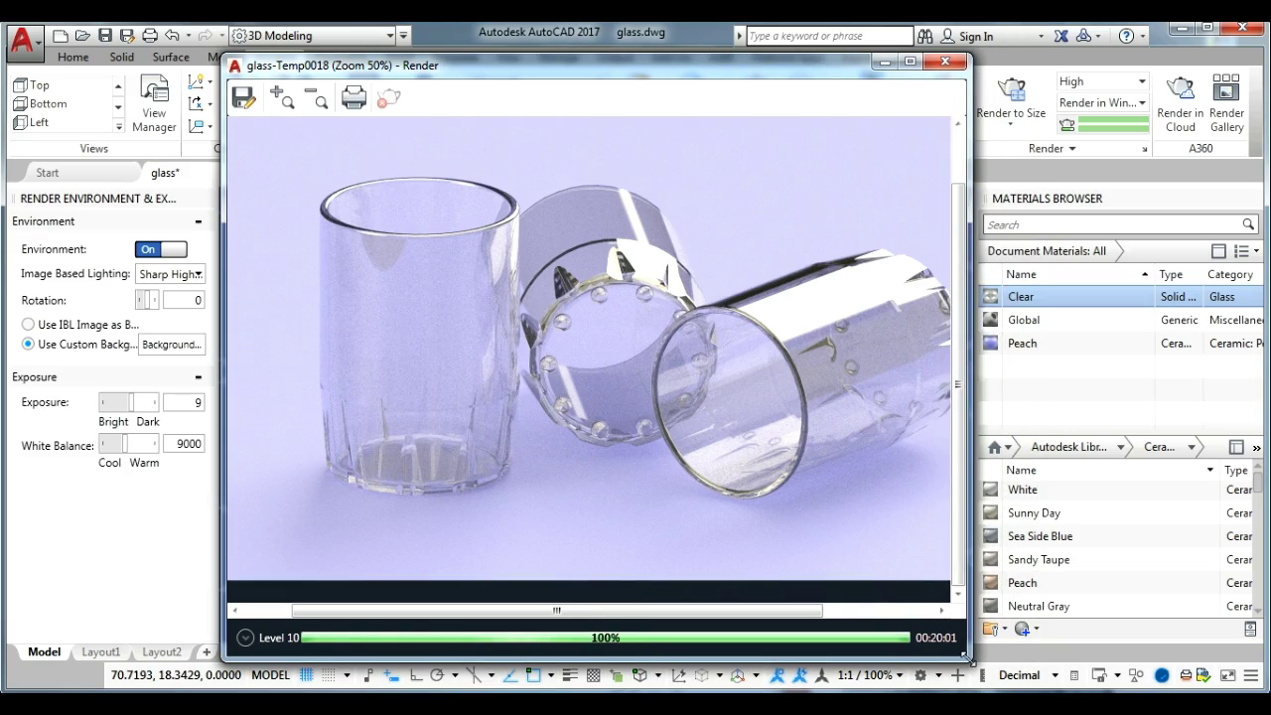
drag(711, 453, 528, 472)
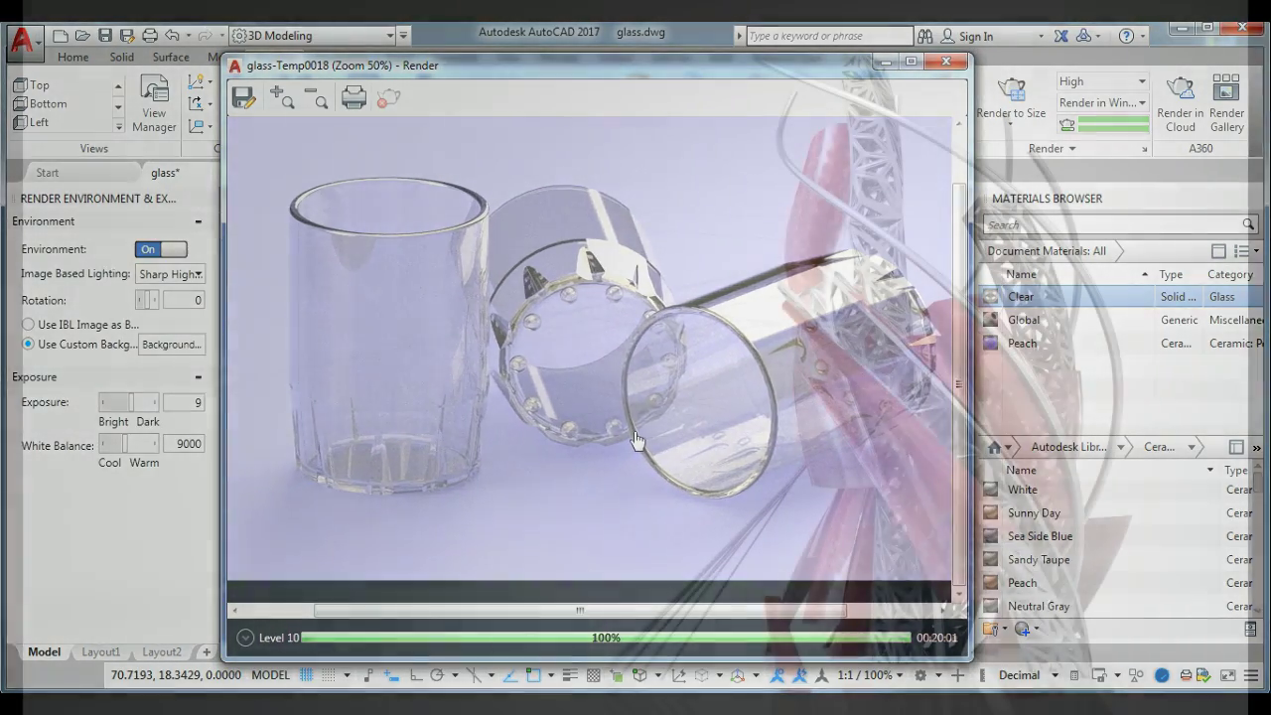